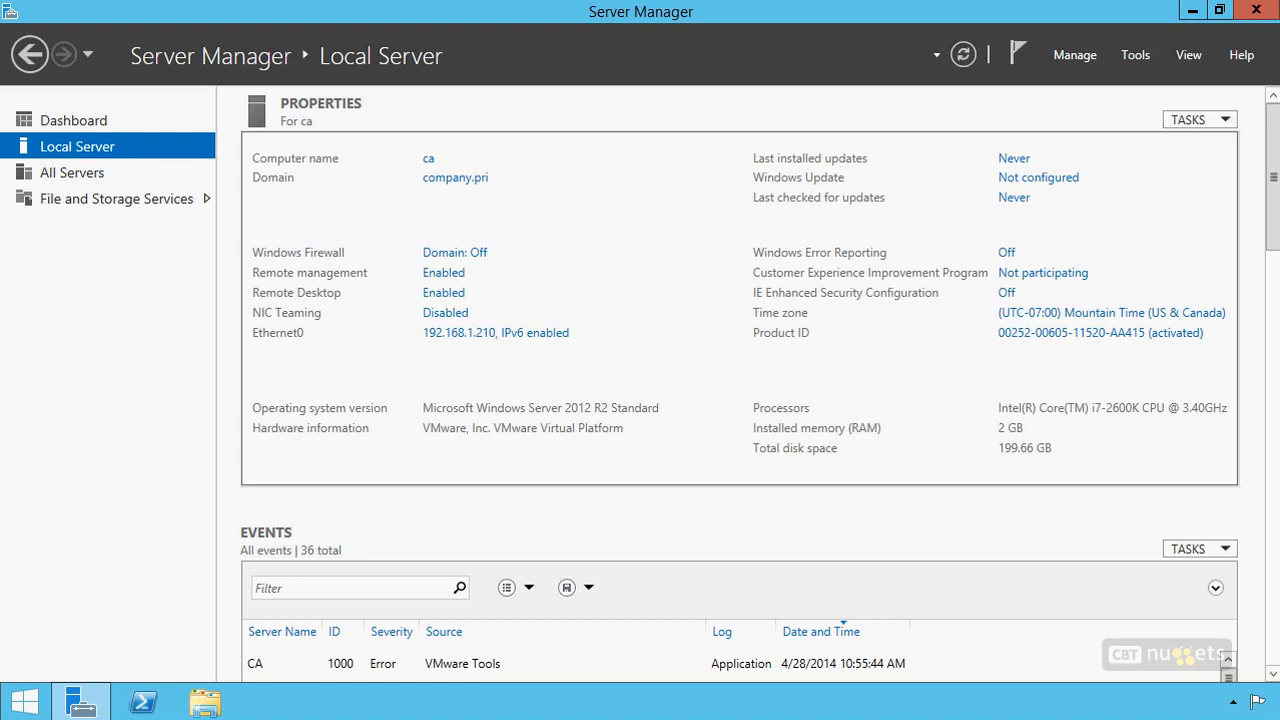
mouse_move(487, 158)
left_mouse_down()
mouse_move(460, 122)
mouse_move(384, 130)
left_mouse_up()
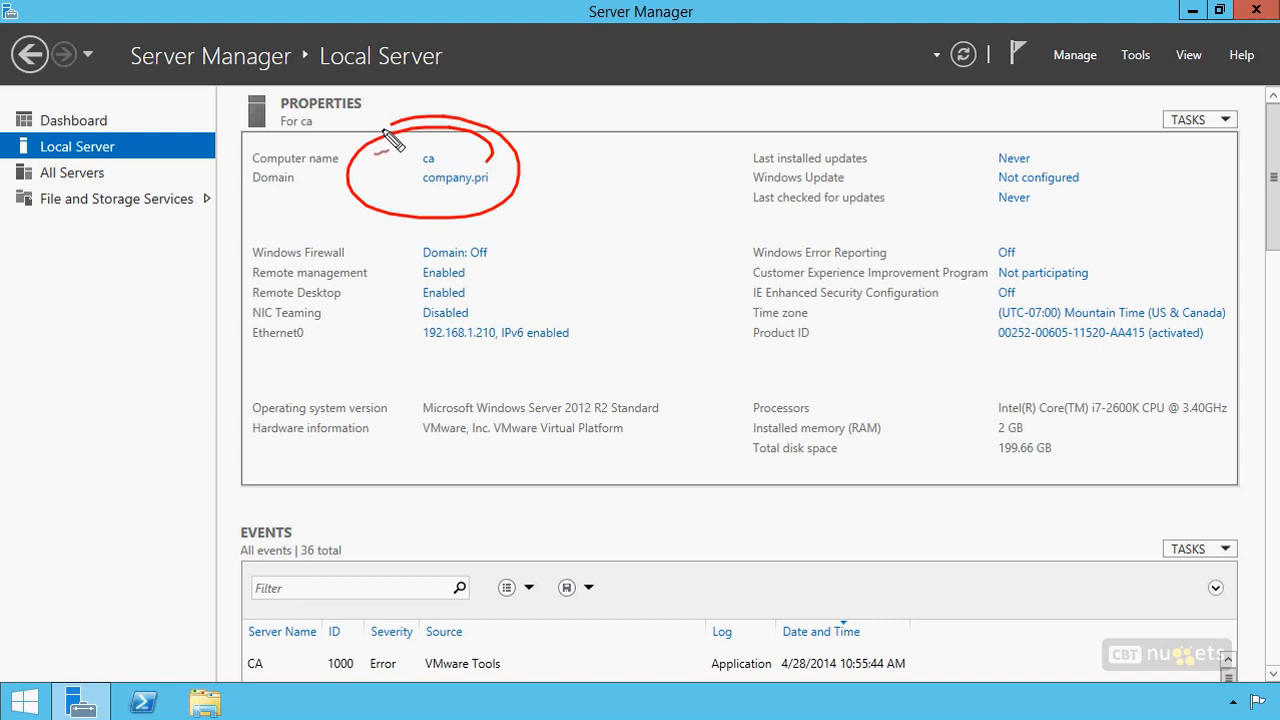
left_click_drag(495, 347, 438, 349)
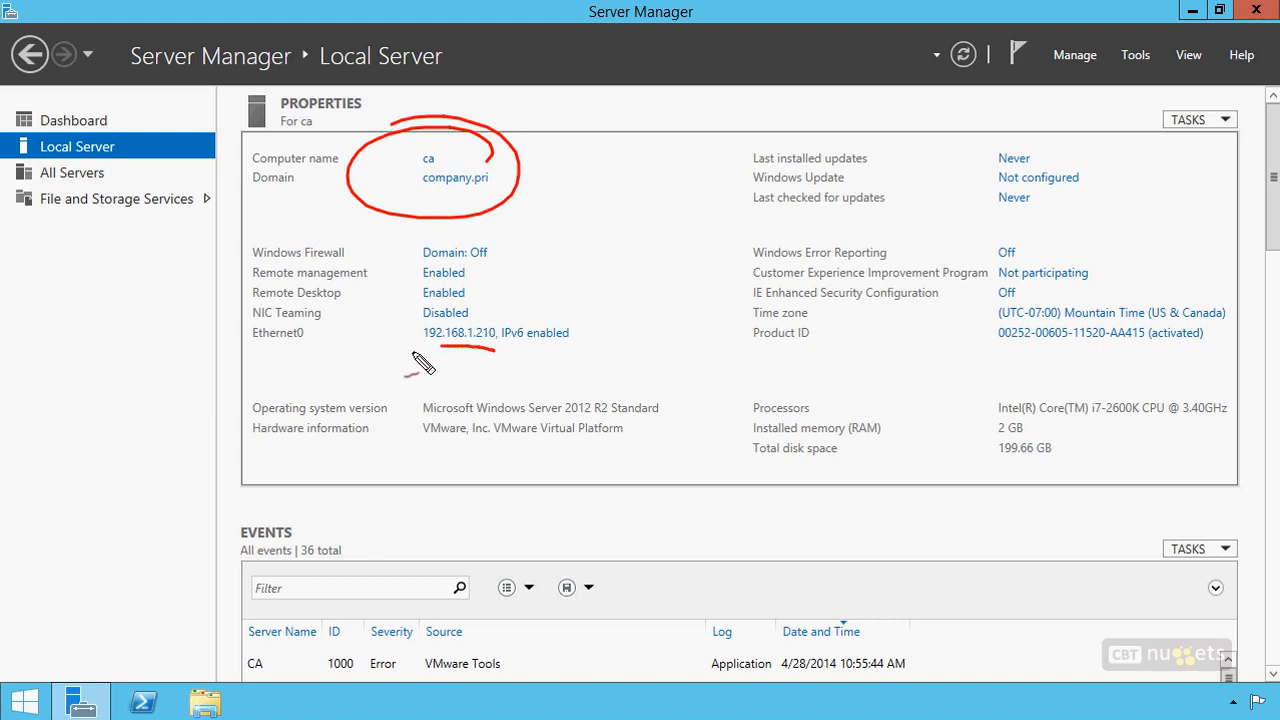
key("Escape")
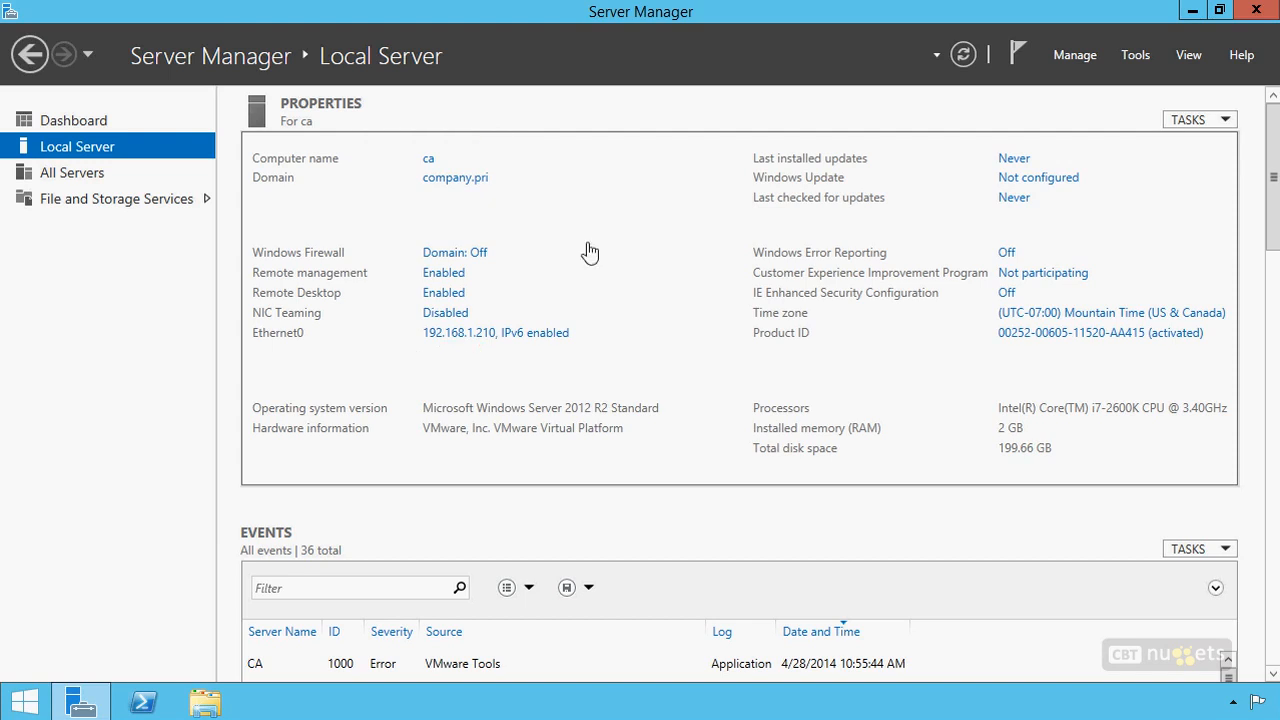
View the local server's configuration from the dashboard and return to the dashboard.
left_click(84, 128)
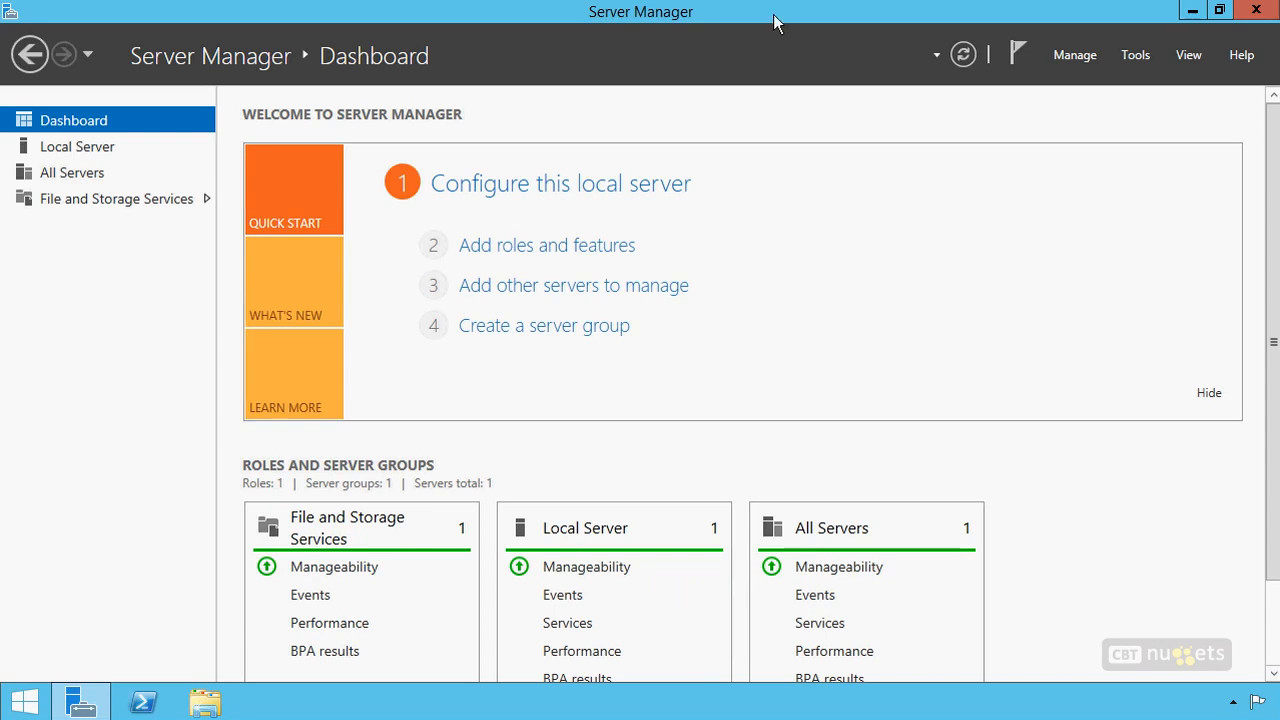
left_click(562, 190)
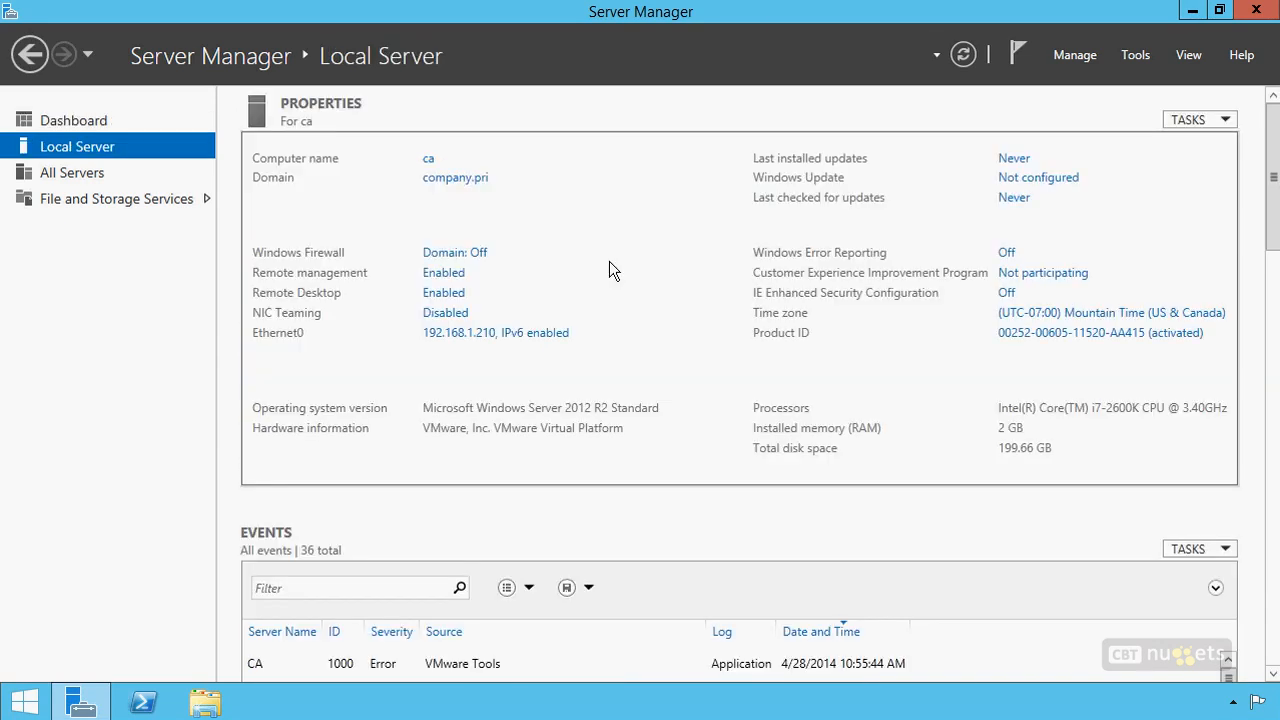
left_click(97, 121)
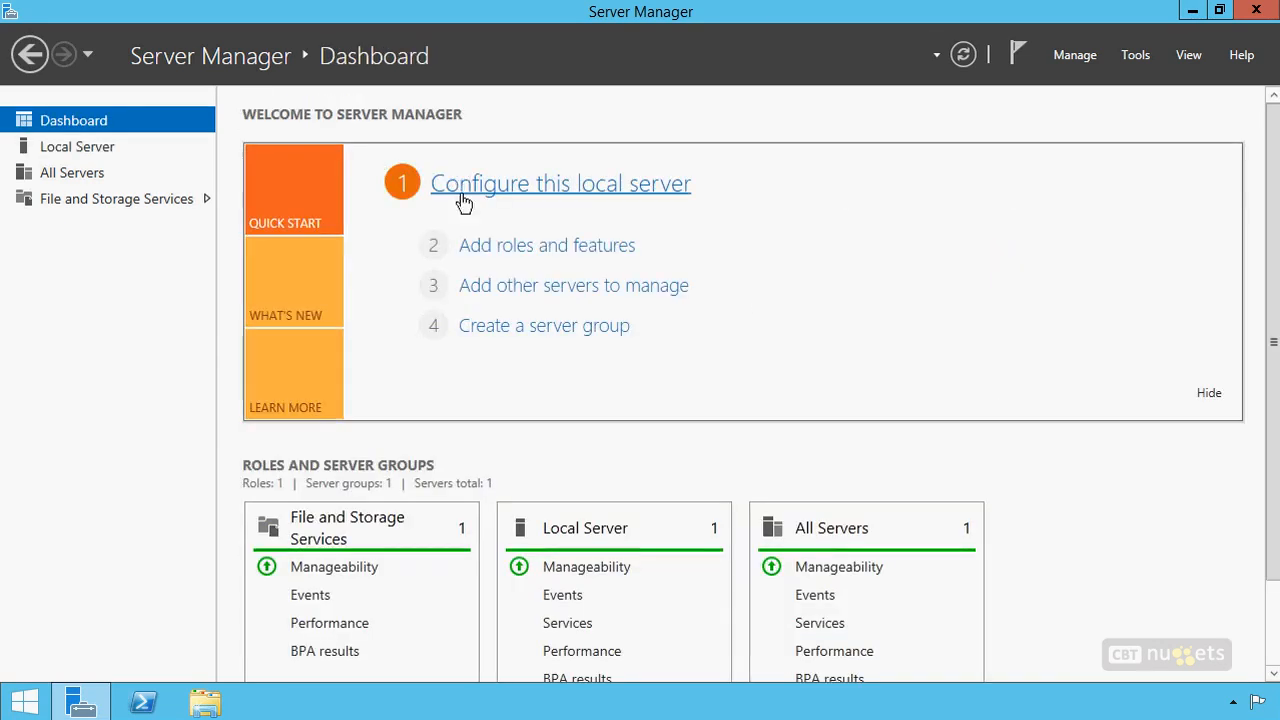
Start adding roles and features as a role-based or feature-based installation on the server ca.company.pri.
left_click(505, 246)
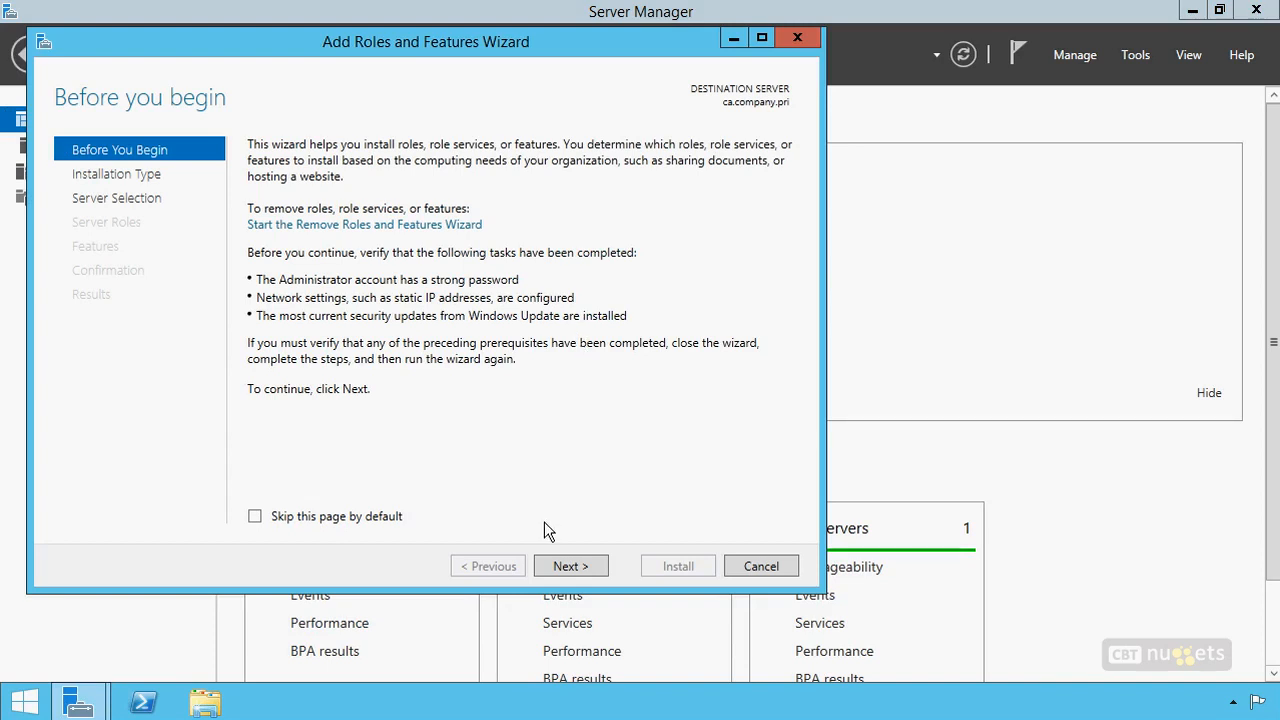
left_click(571, 566)
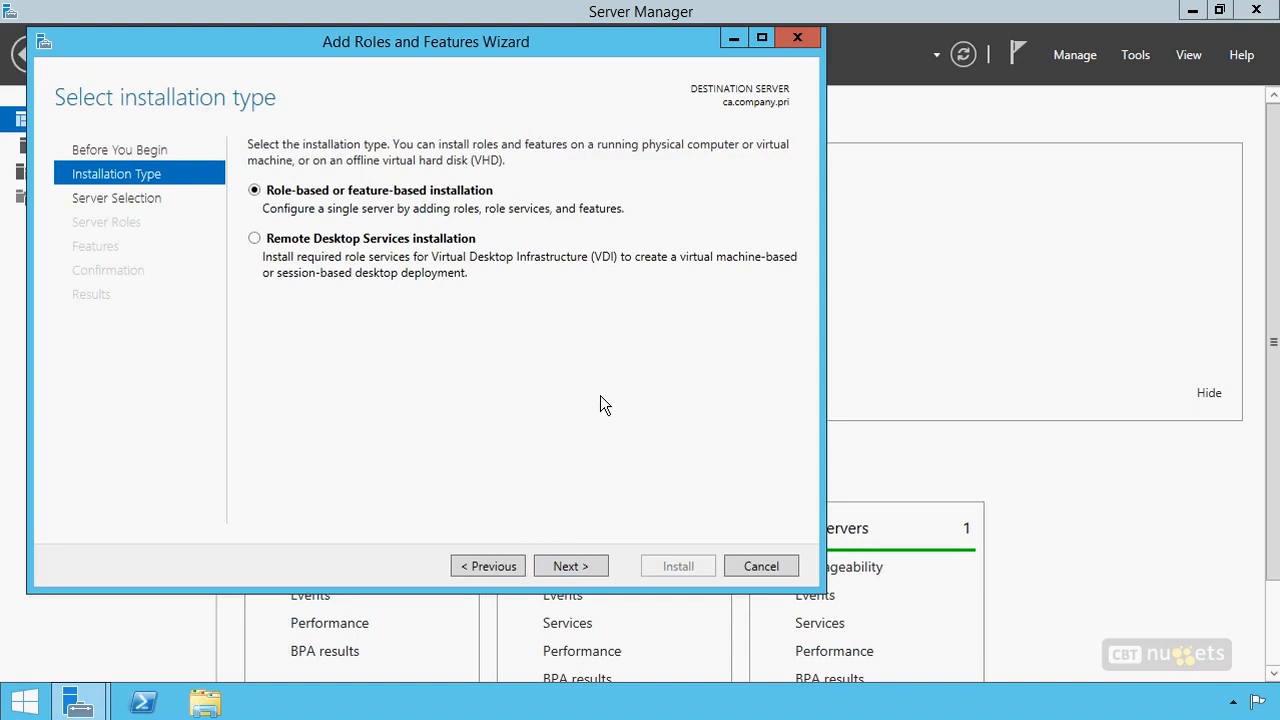
left_click(571, 566)
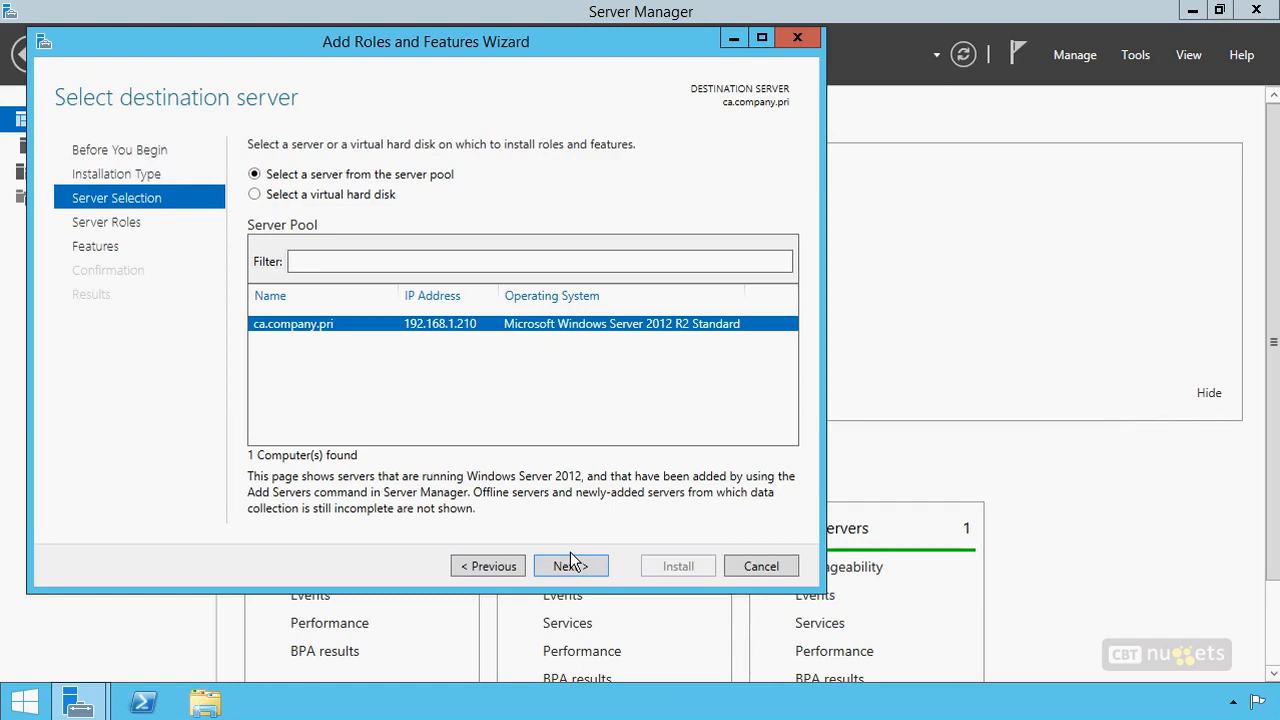
left_click(570, 566)
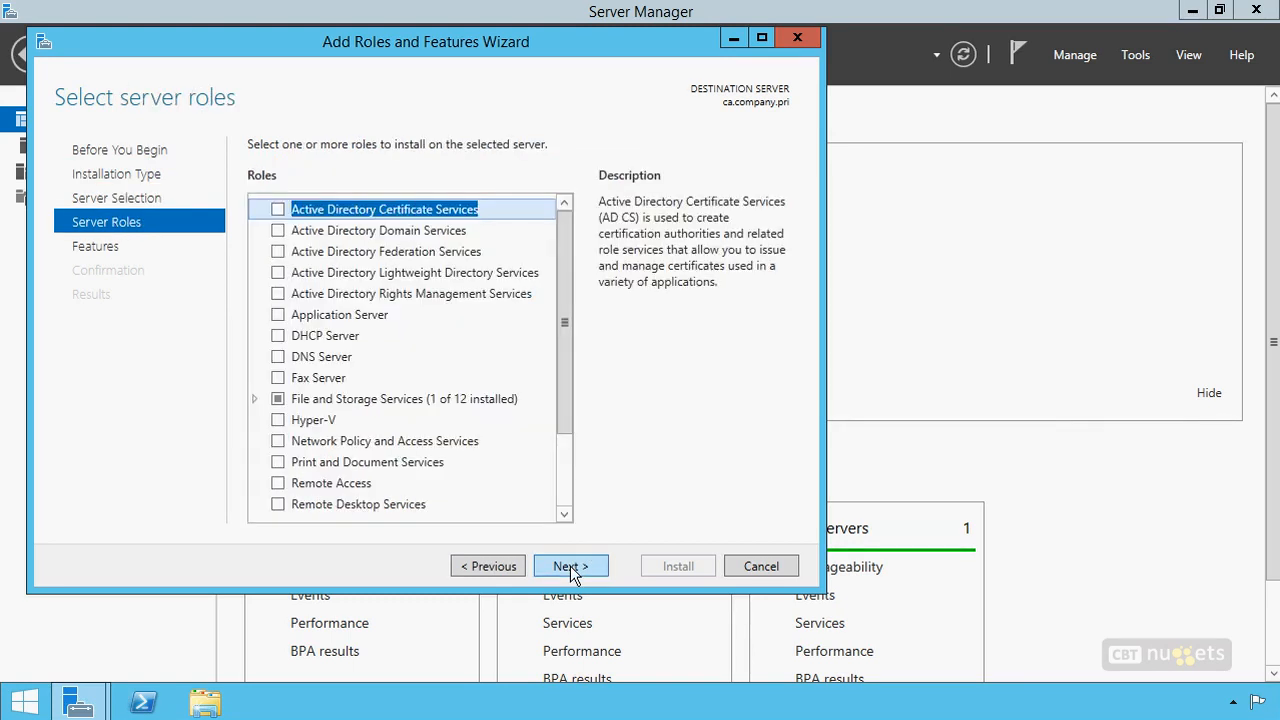
Select the Active Directory Certificate Services role with its required management tools and proceed to its role services.
left_click(277, 209)
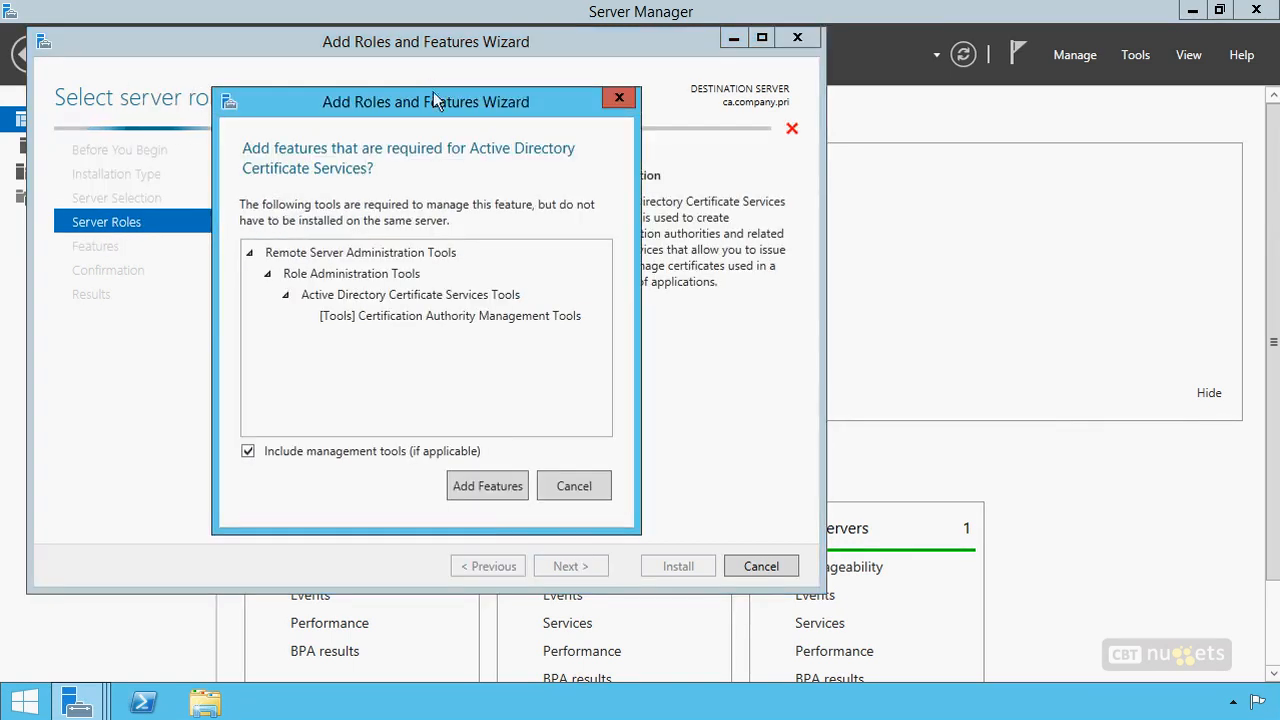
left_click(495, 484)
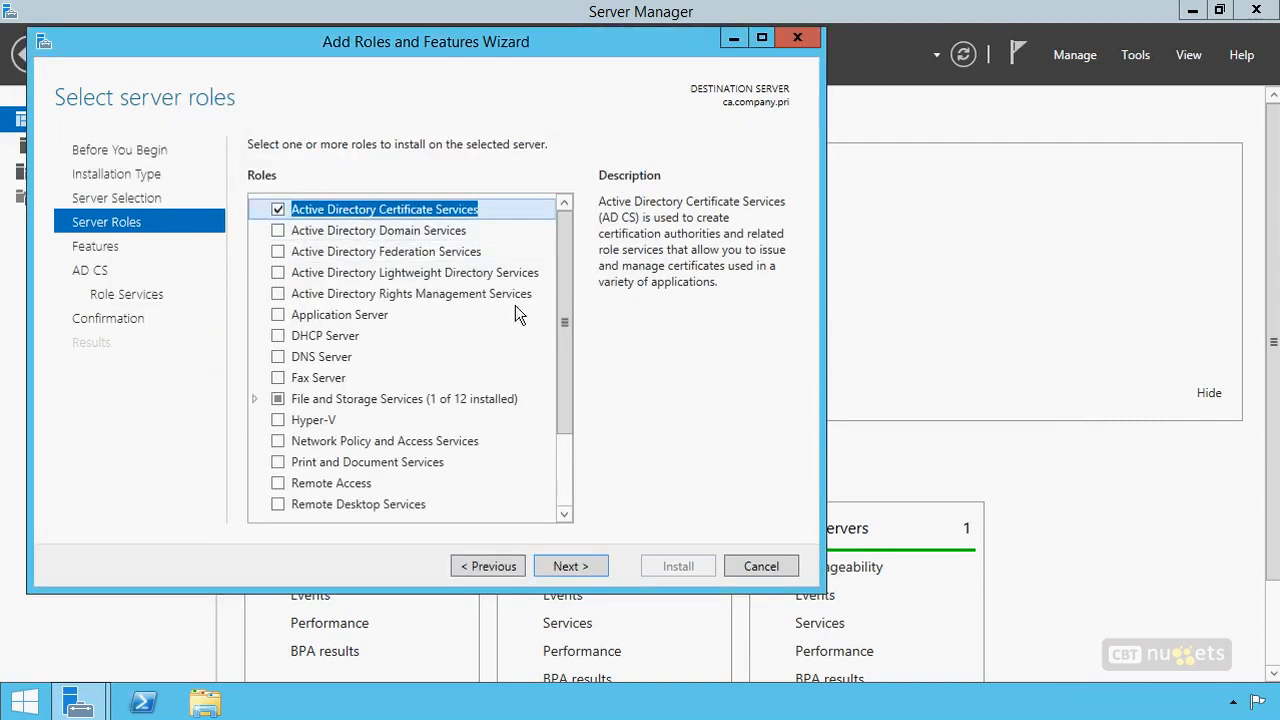
left_click(568, 565)
left_click(568, 563)
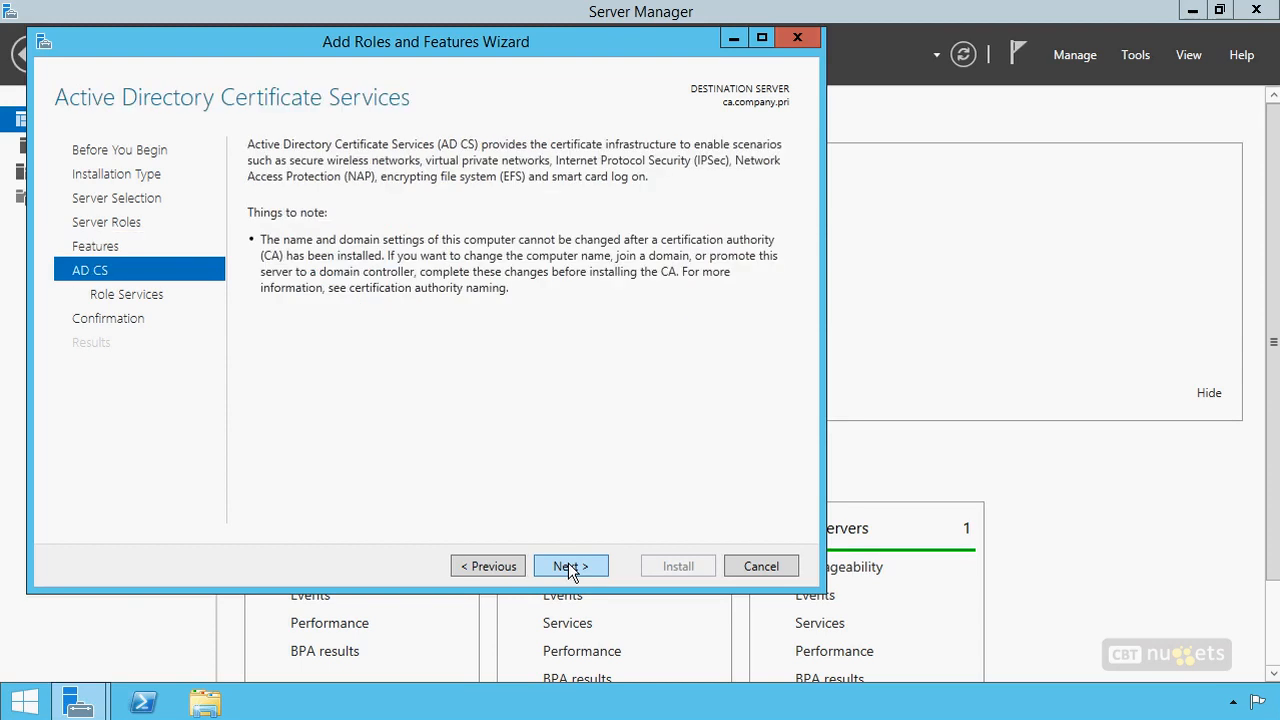
left_click(568, 563)
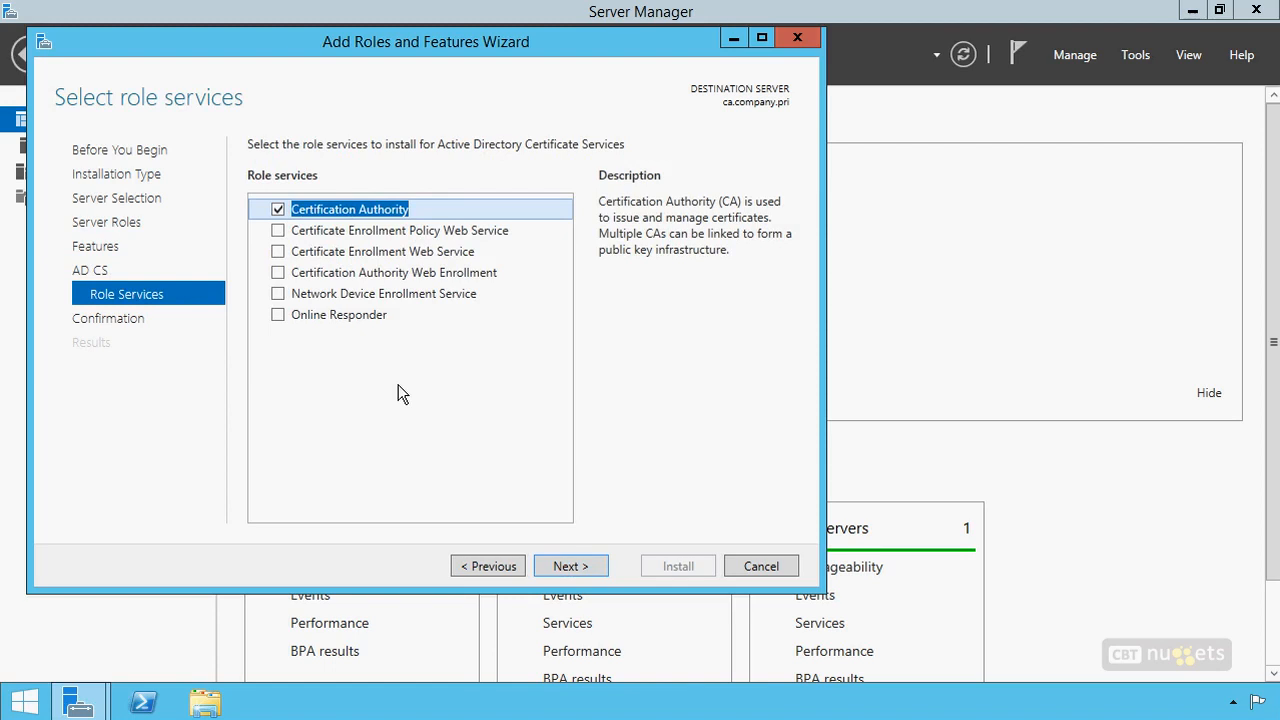
Read the descriptions of the web enrollment, enrollment web service, enrollment policy, network device enrollment and Online Responder role services.
left_click(424, 273)
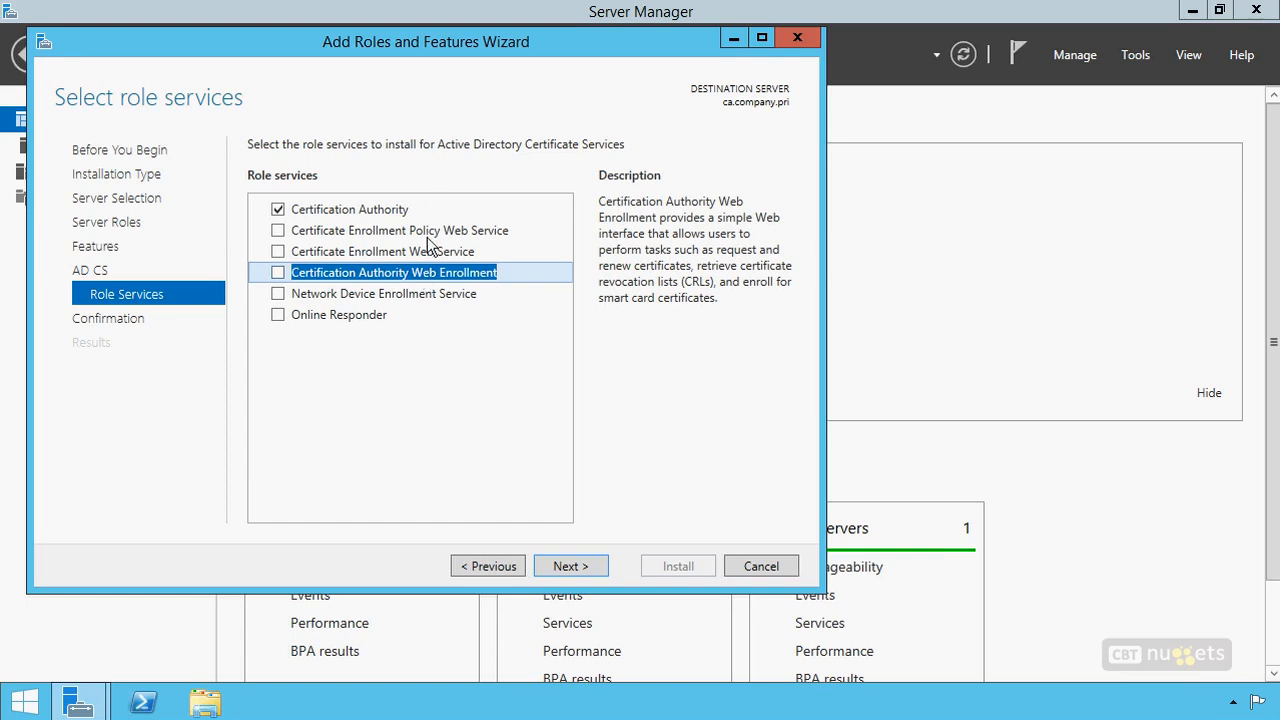
left_click(434, 254)
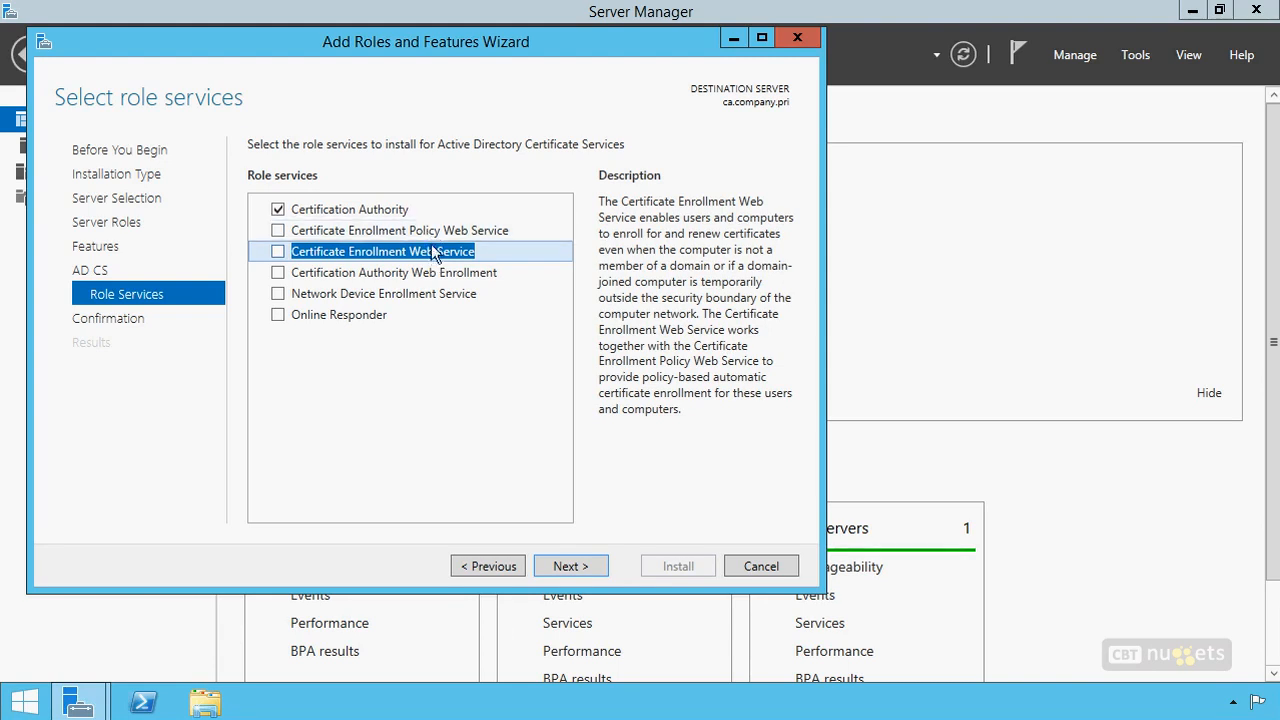
left_click(439, 232)
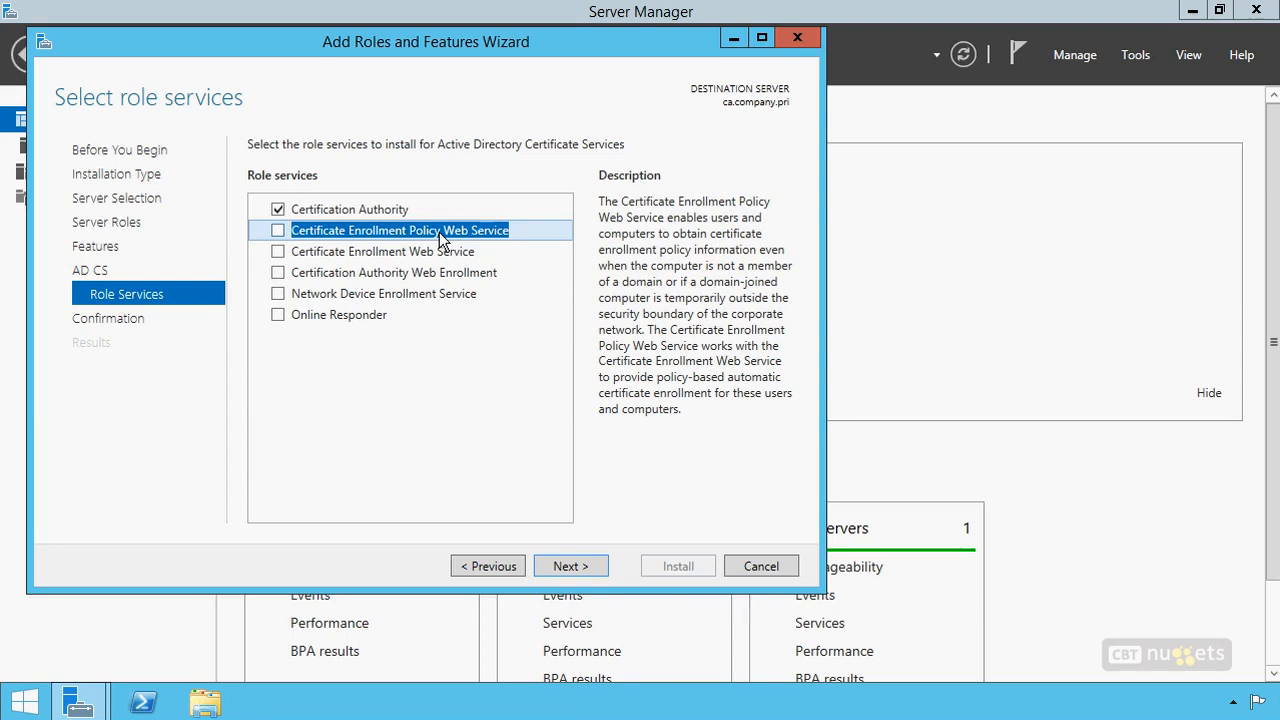
left_click(424, 296)
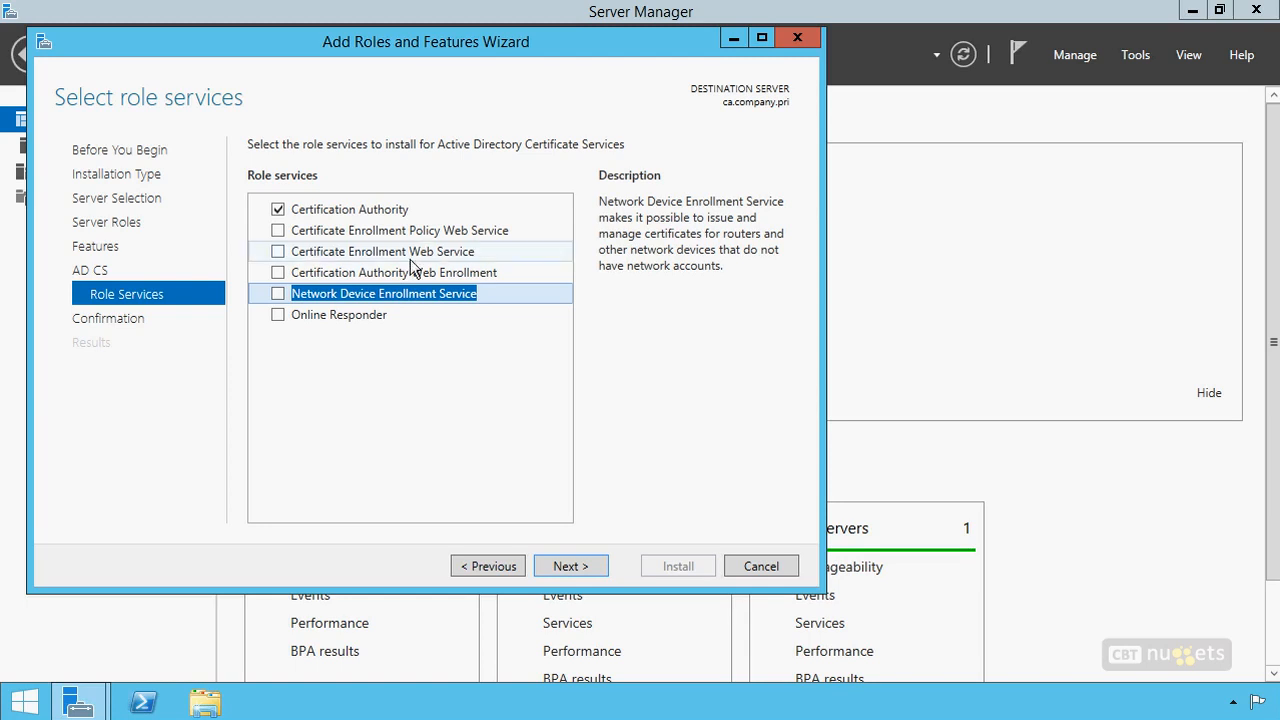
left_click(352, 314)
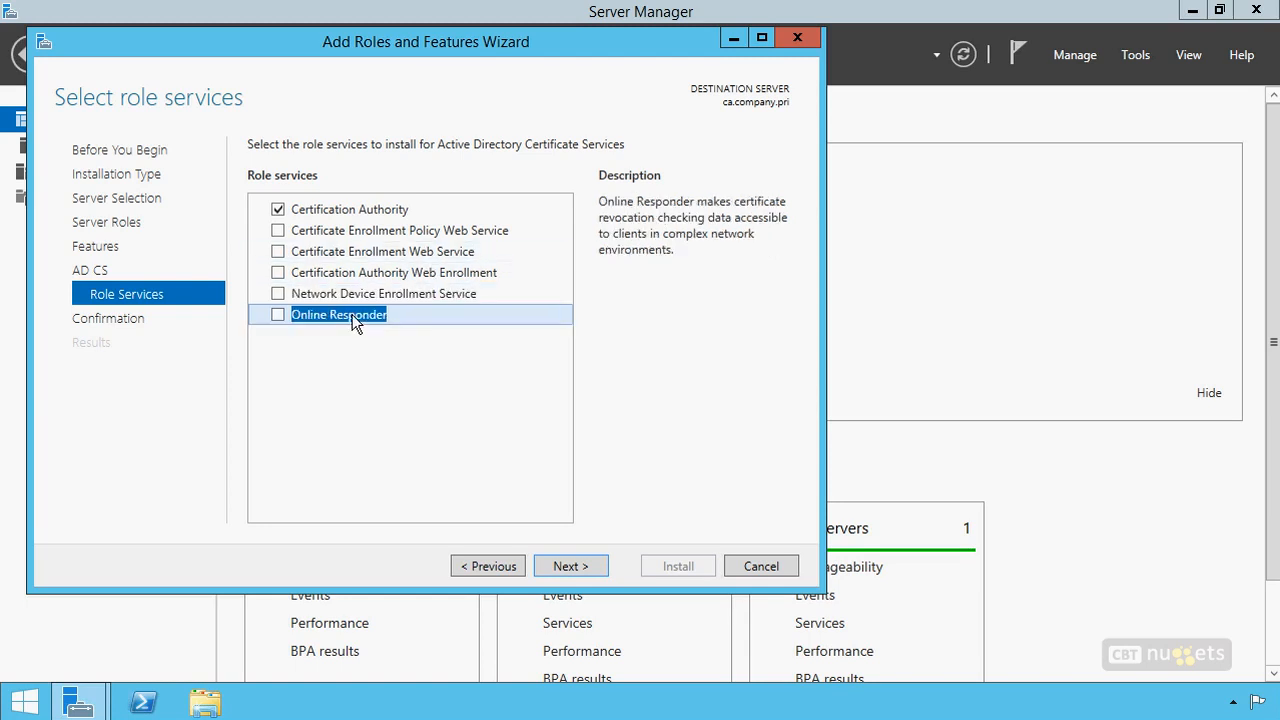
Select the Online Responder role service alongside Certification Authority, including its required features.
left_click(278, 315)
mouse_move(600, 268)
left_mouse_down()
mouse_move(603, 368)
mouse_move(611, 277)
left_mouse_up()
left_click(476, 478)
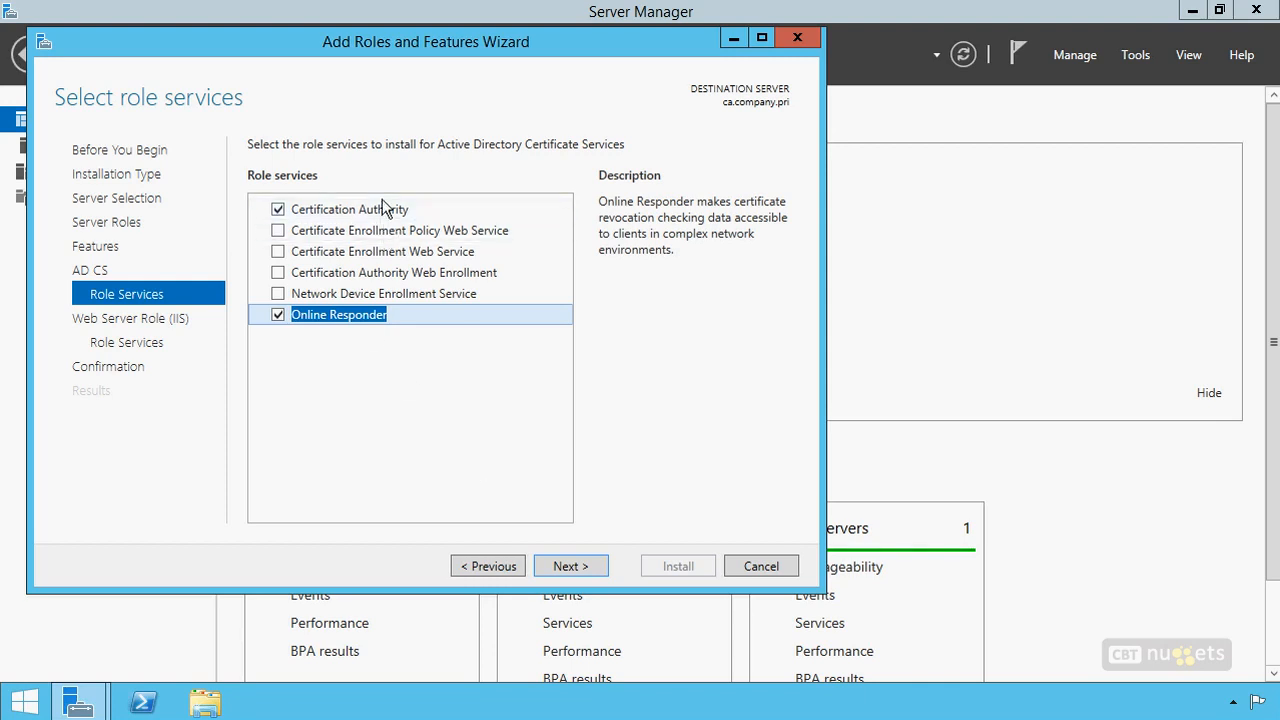
Accept the preselected Web Server (IIS) role services and install the selected roles.
left_click(561, 569)
left_click(561, 567)
left_click(561, 566)
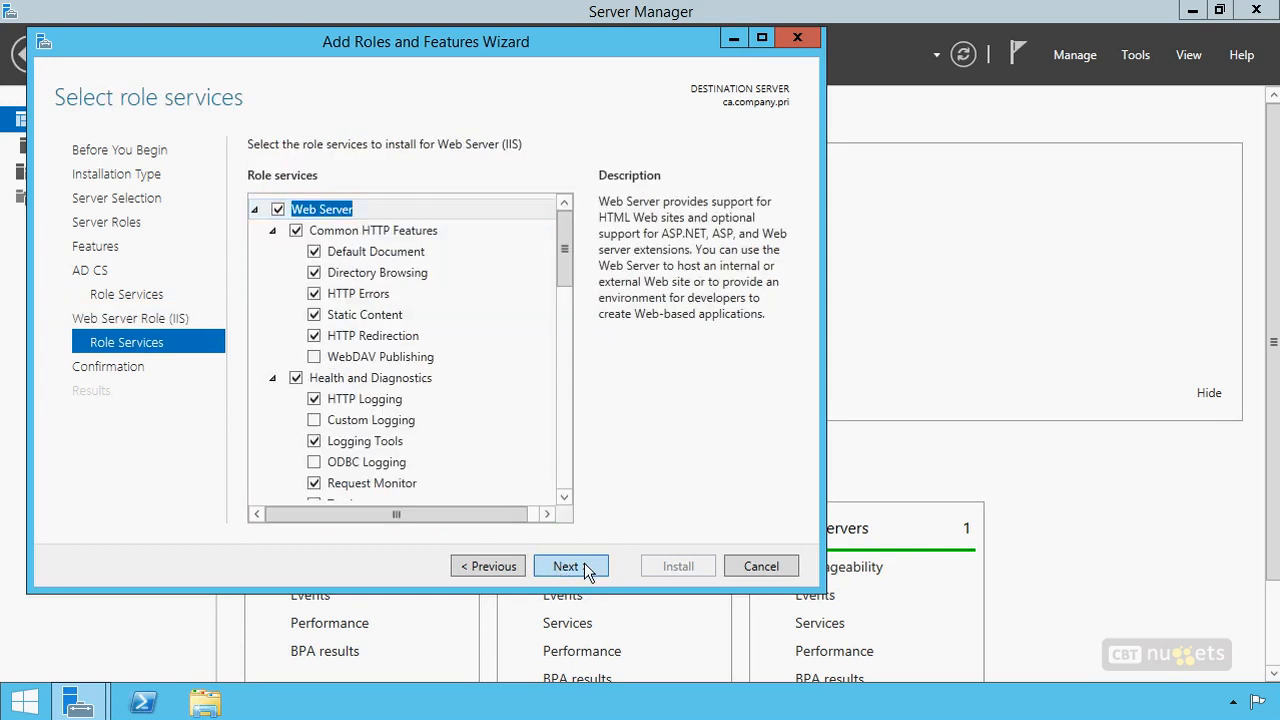
left_click(588, 568)
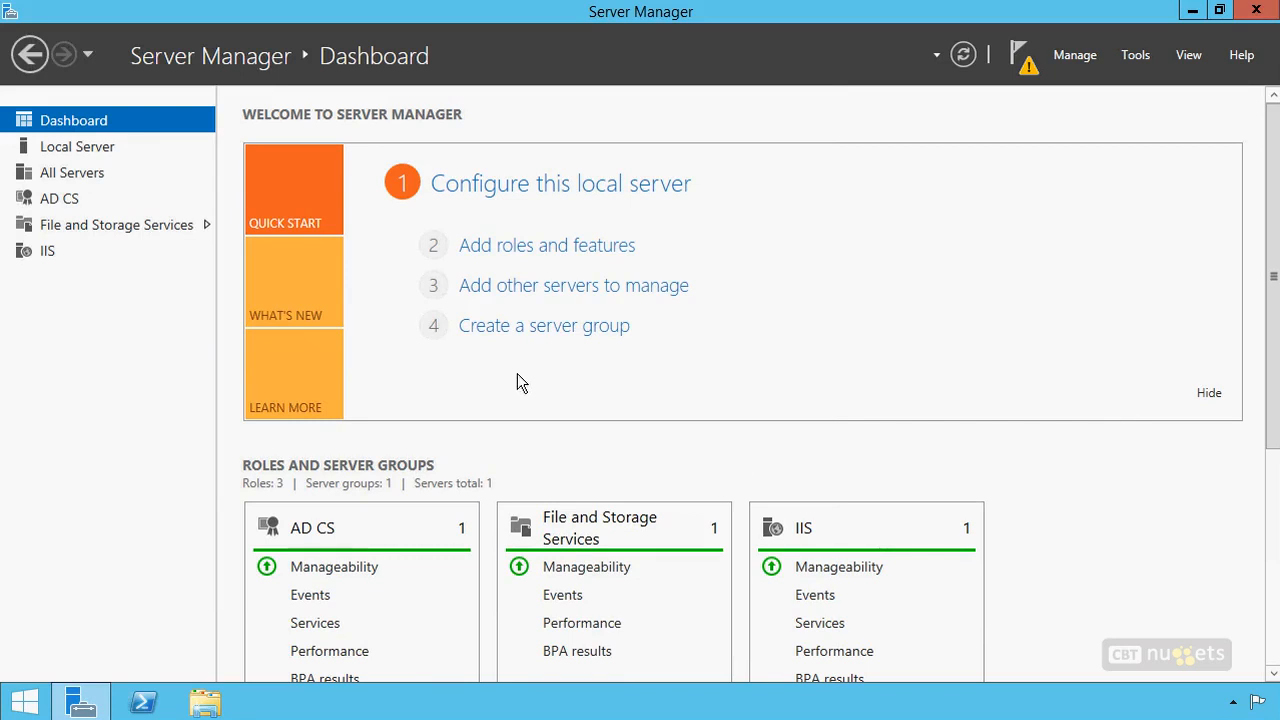
Start the post-deployment configuration of Active Directory Certificate Services, keeping the prefilled credentials.
left_click(1028, 68)
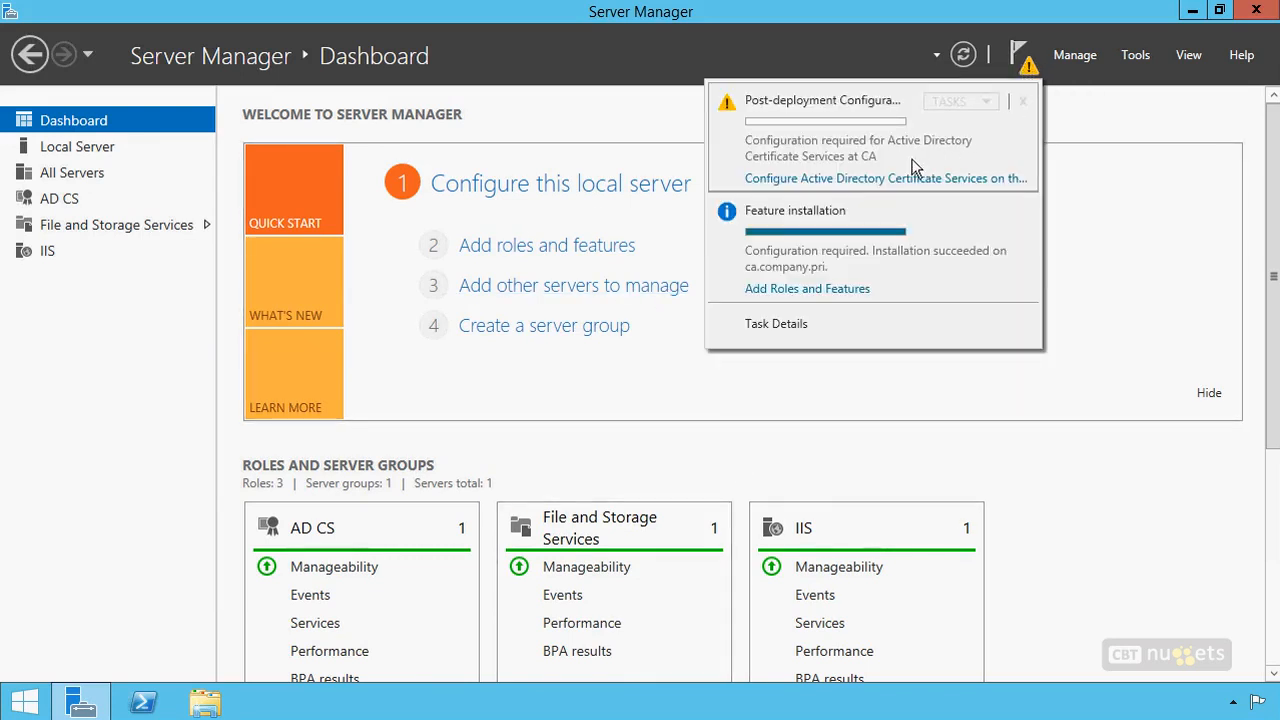
left_click(806, 189)
left_click_drag(477, 146, 609, 60)
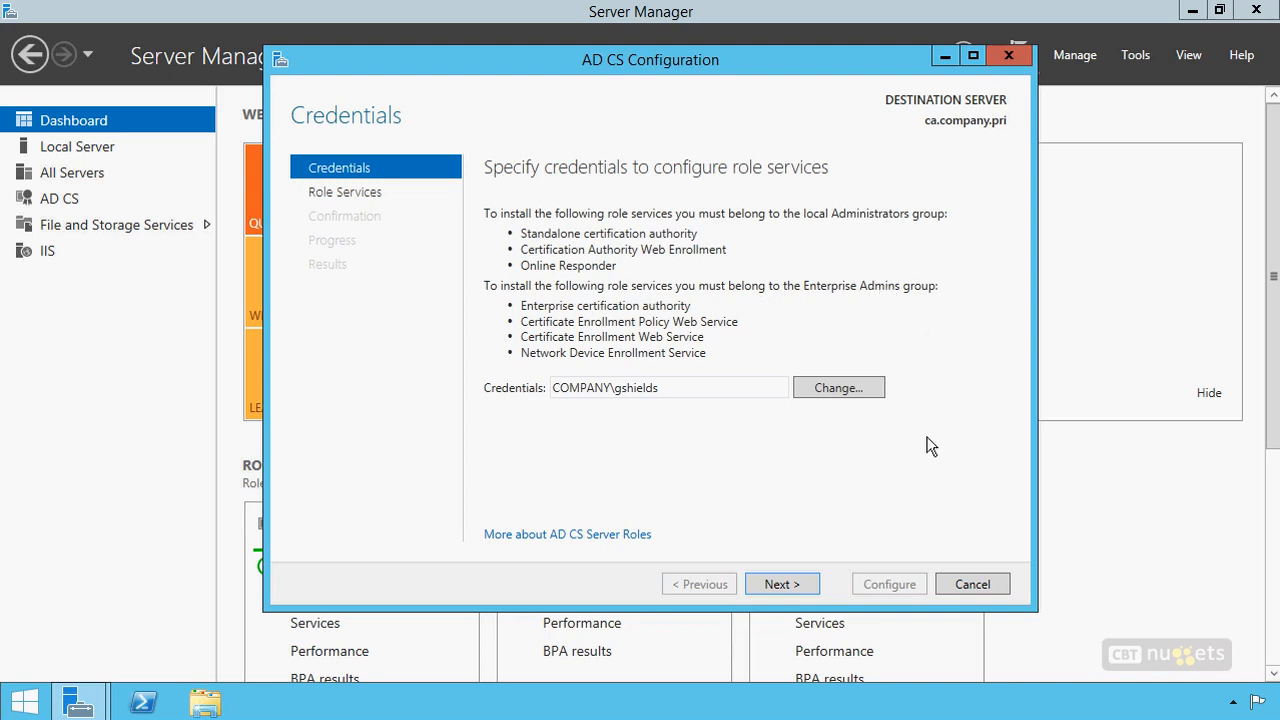
left_click(792, 587)
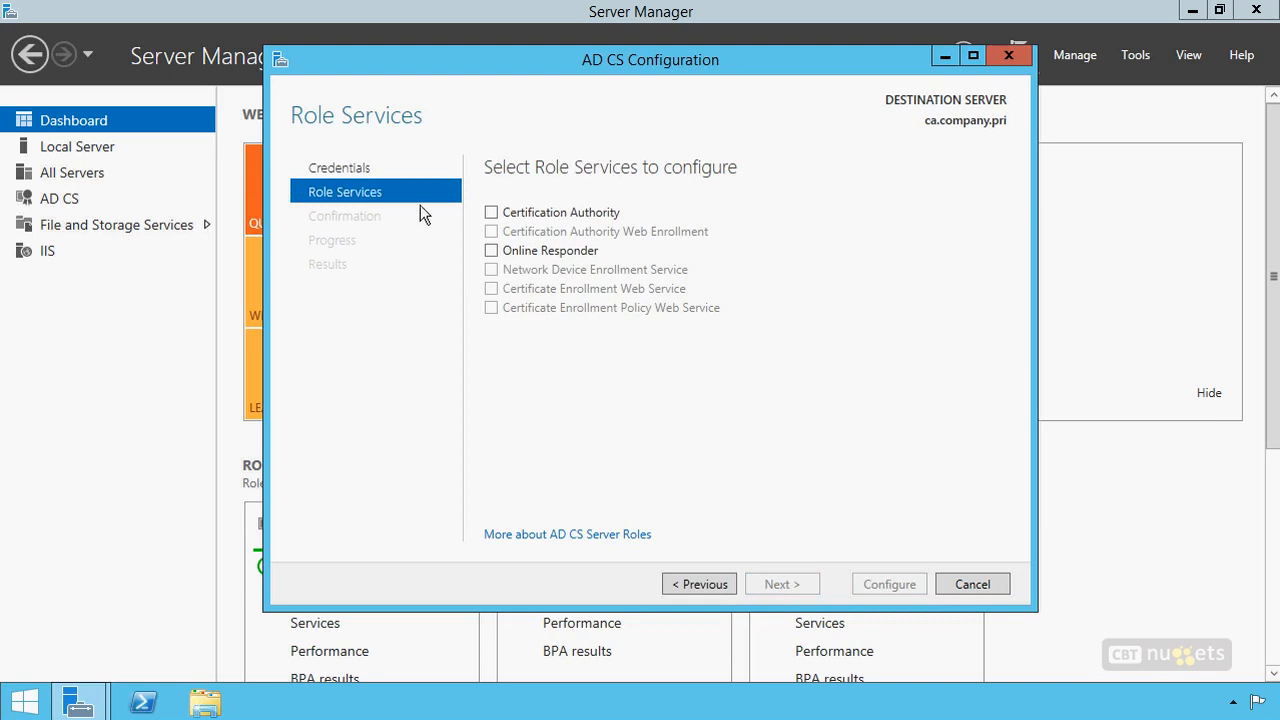
Choose Certification Authority and Online Responder as the role services to configure.
left_click(491, 213)
left_click(492, 250)
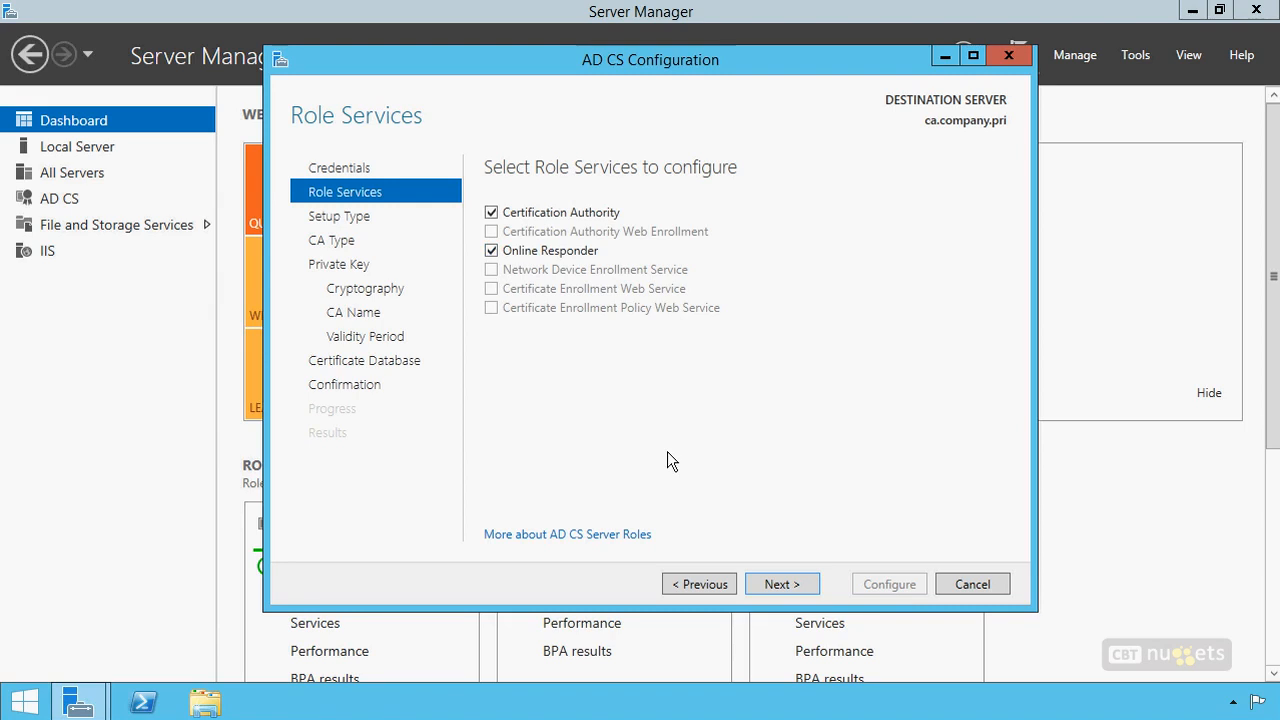
left_click(790, 594)
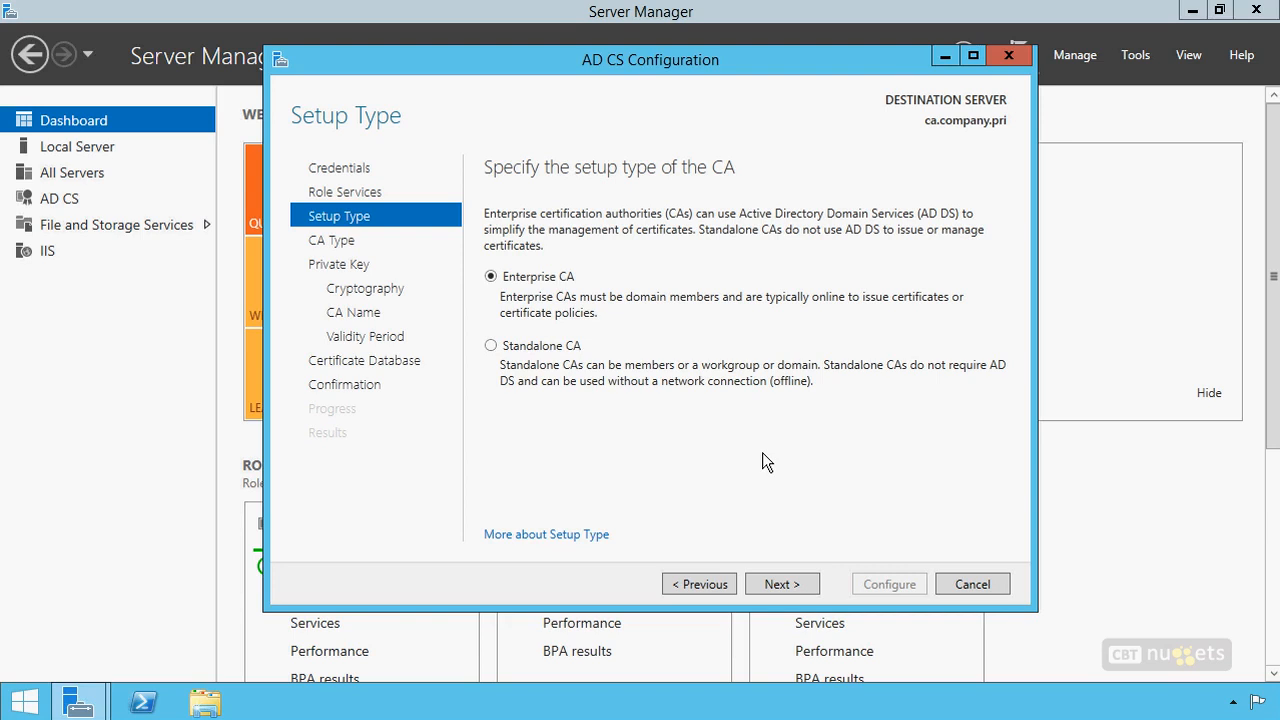
Set up the certification authority as an Enterprise CA and Root CA with a new private key.
left_click(781, 586)
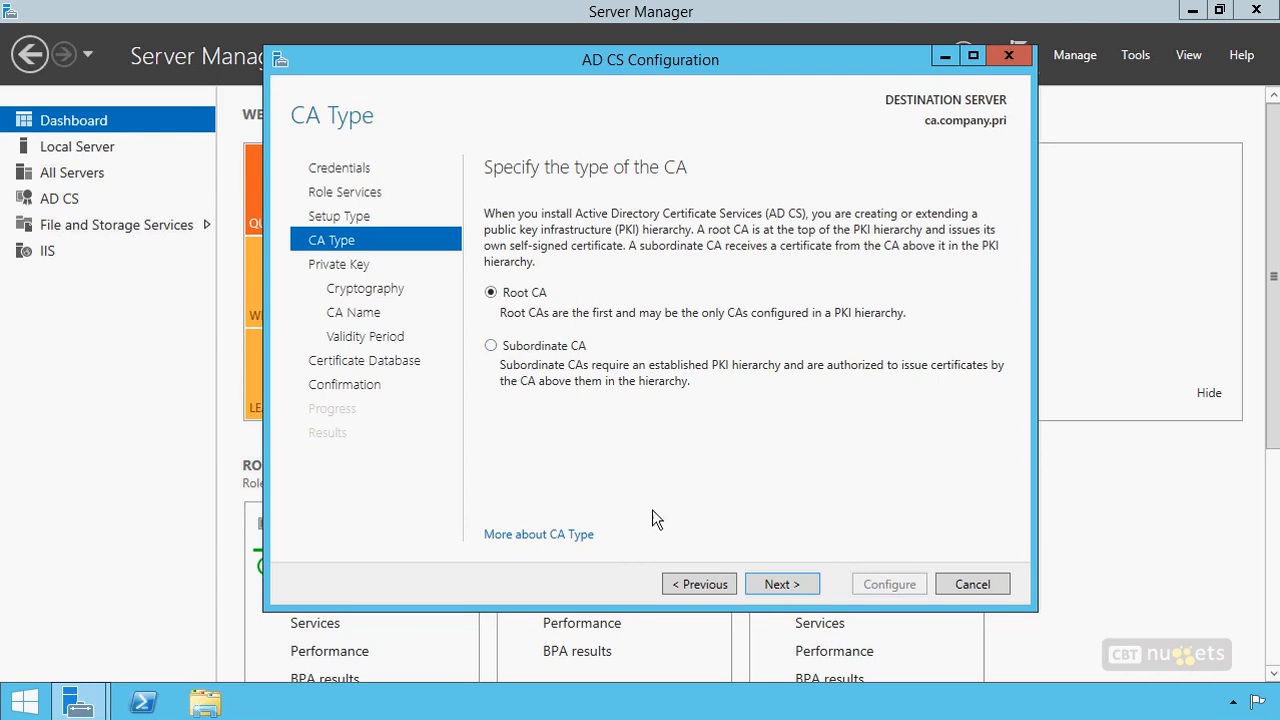
left_click(775, 584)
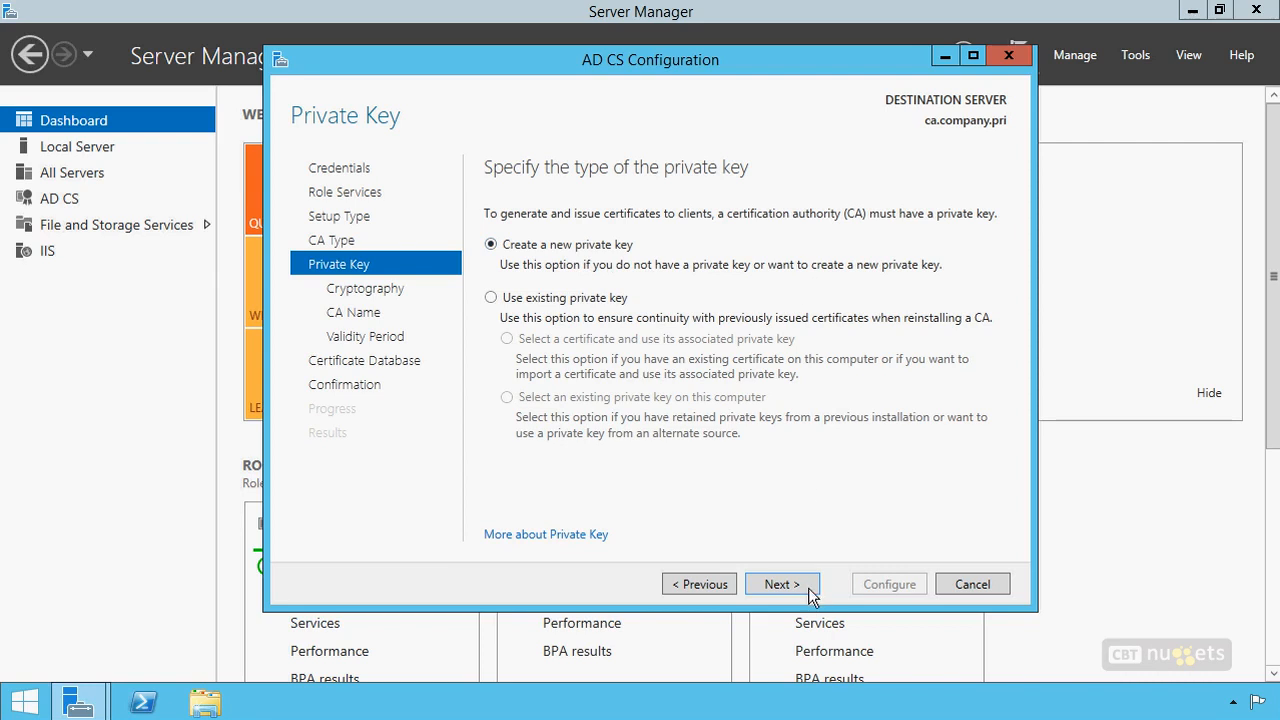
left_click(770, 584)
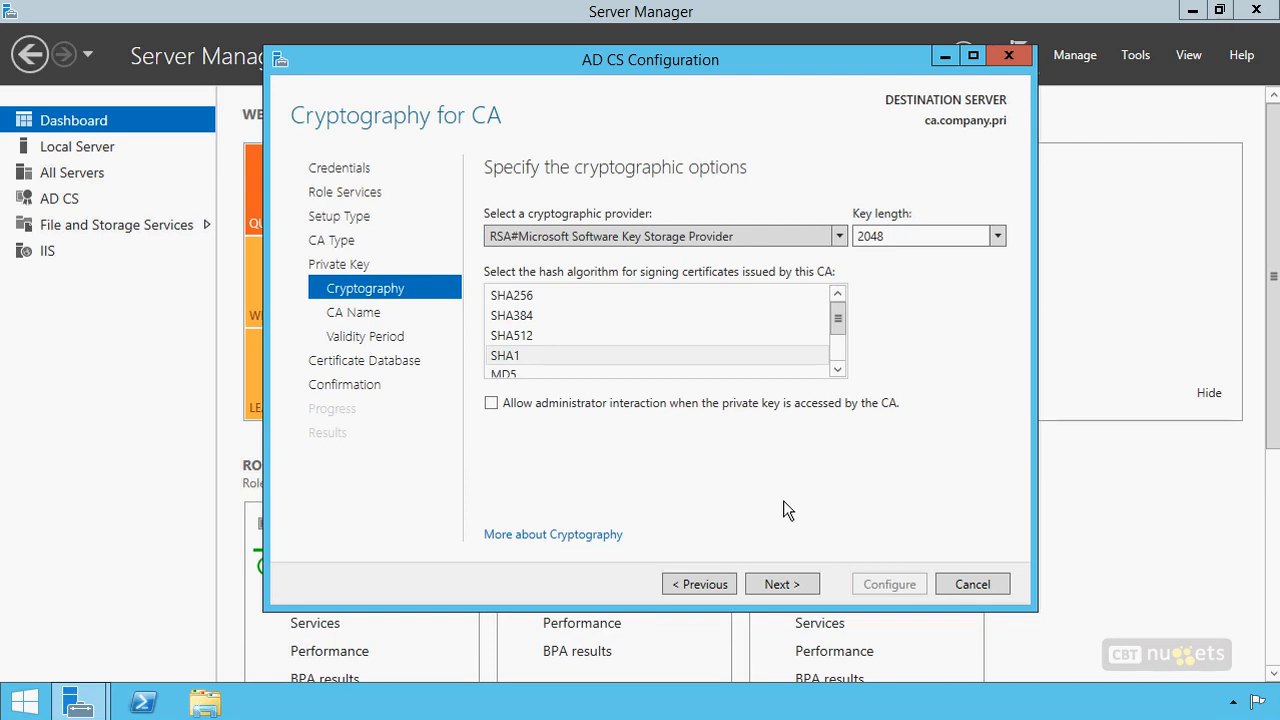
Check the provider and key length choices, and accept RSA#Microsoft Software Key Storage Provider, 2048 key length and SHA1.
left_click(672, 236)
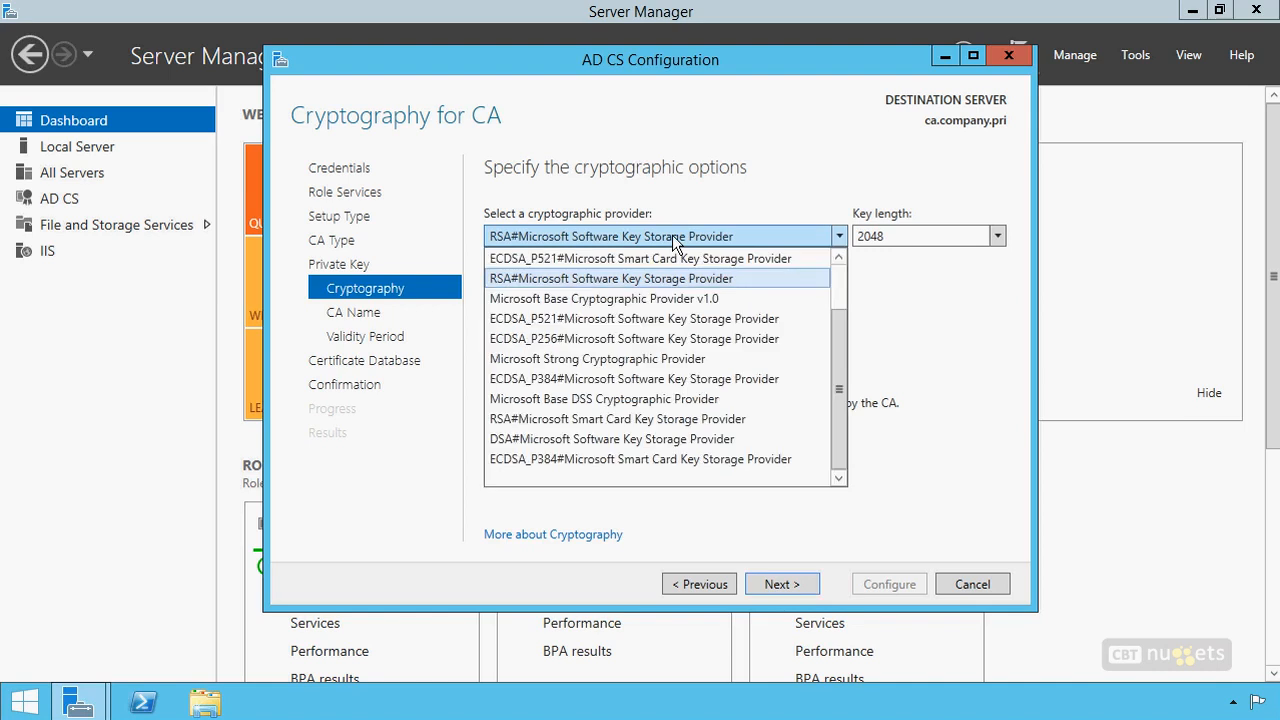
left_click(672, 236)
left_click(886, 231)
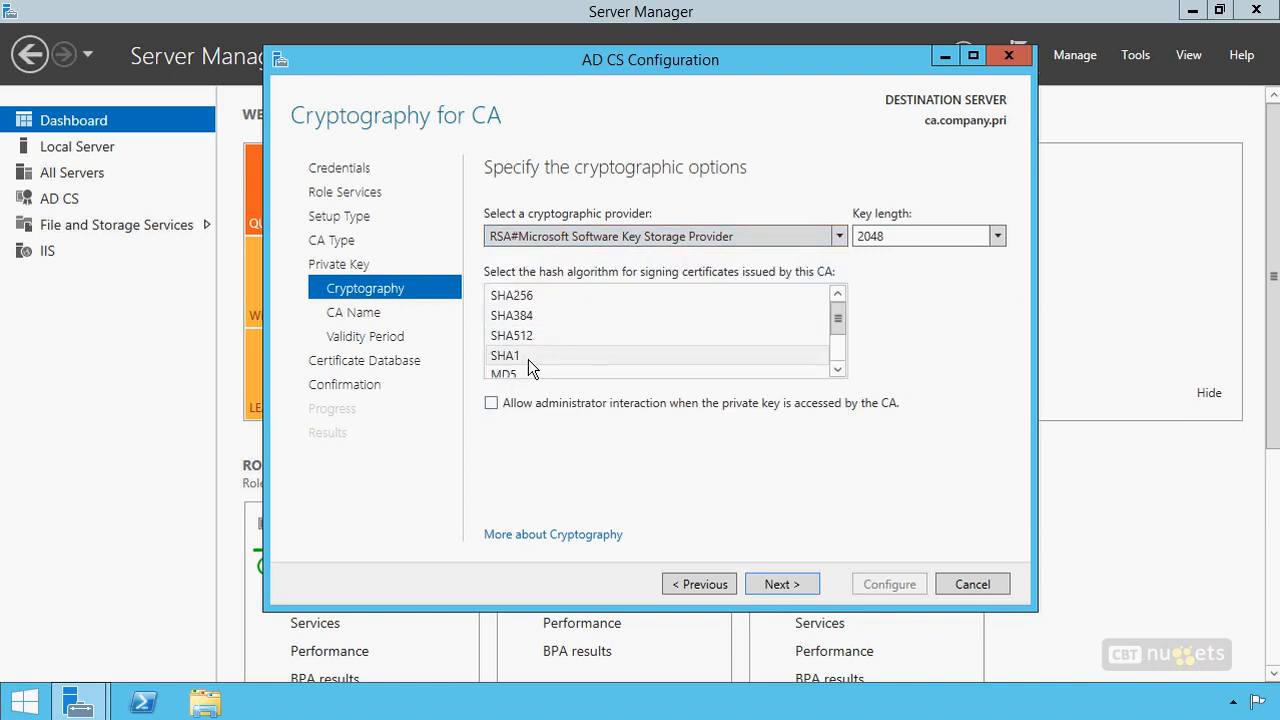
left_click(886, 236)
left_click(997, 236)
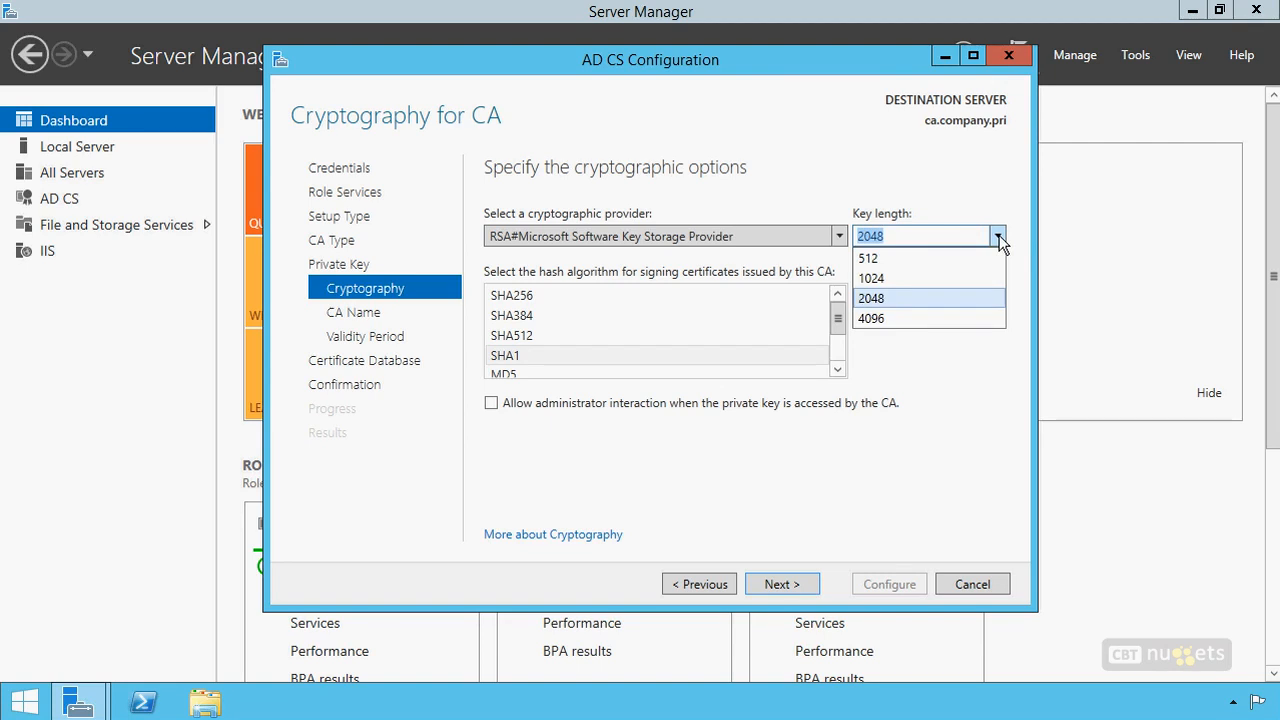
left_click(999, 235)
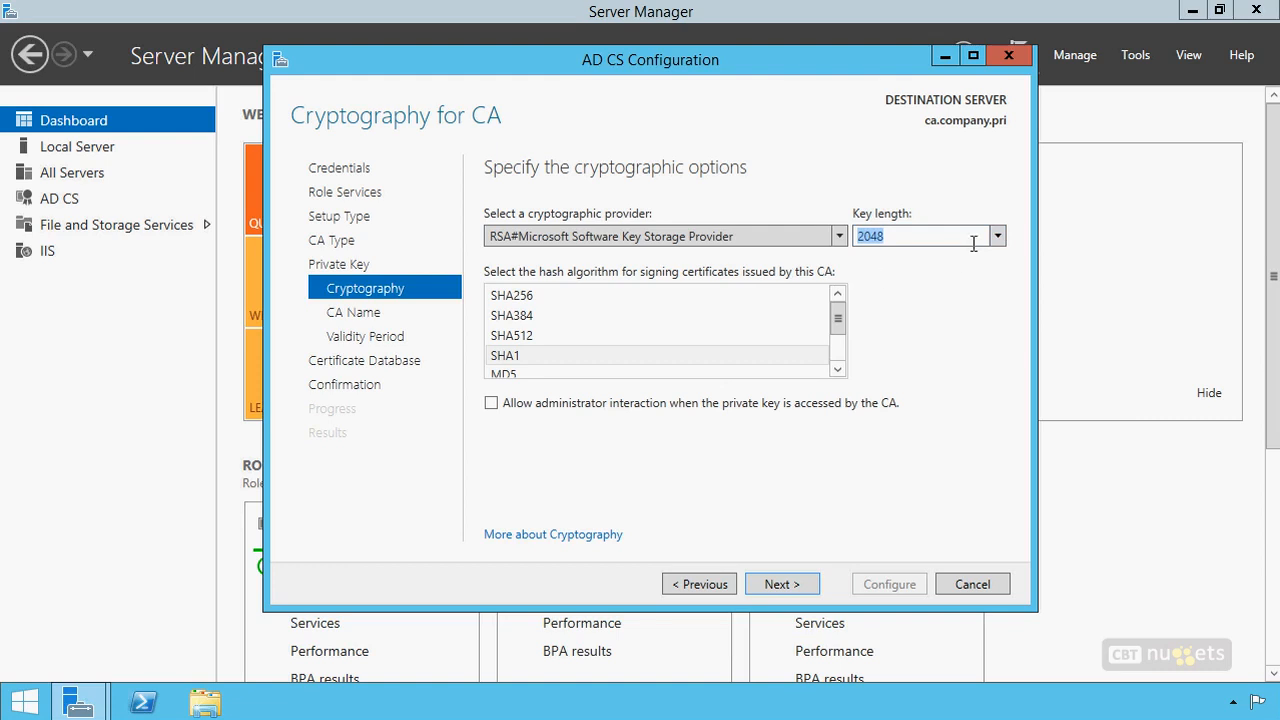
left_click(998, 235)
left_click(760, 583)
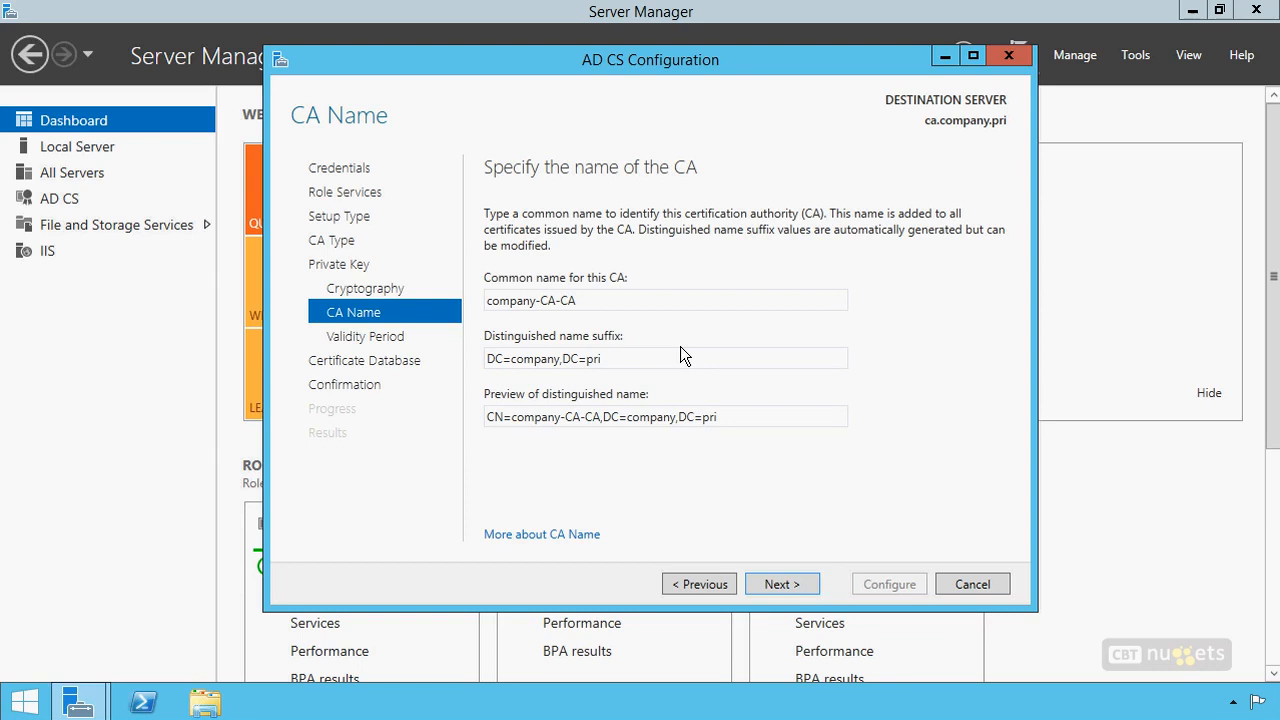
Review the proposed CA name and accept common name company-CA-CA with distinguished name suffix DC=company,DC=pri.
double_click(569, 420)
left_click_drag(566, 416, 581, 419)
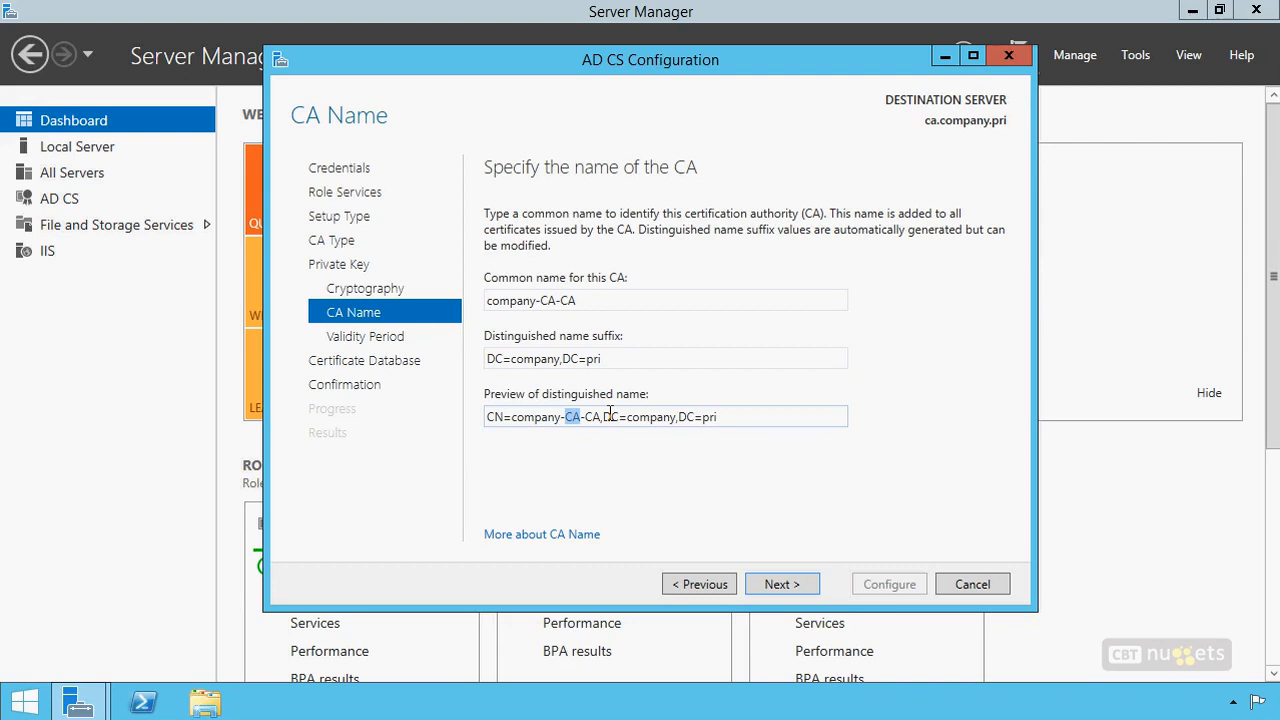
triple_click(512, 301)
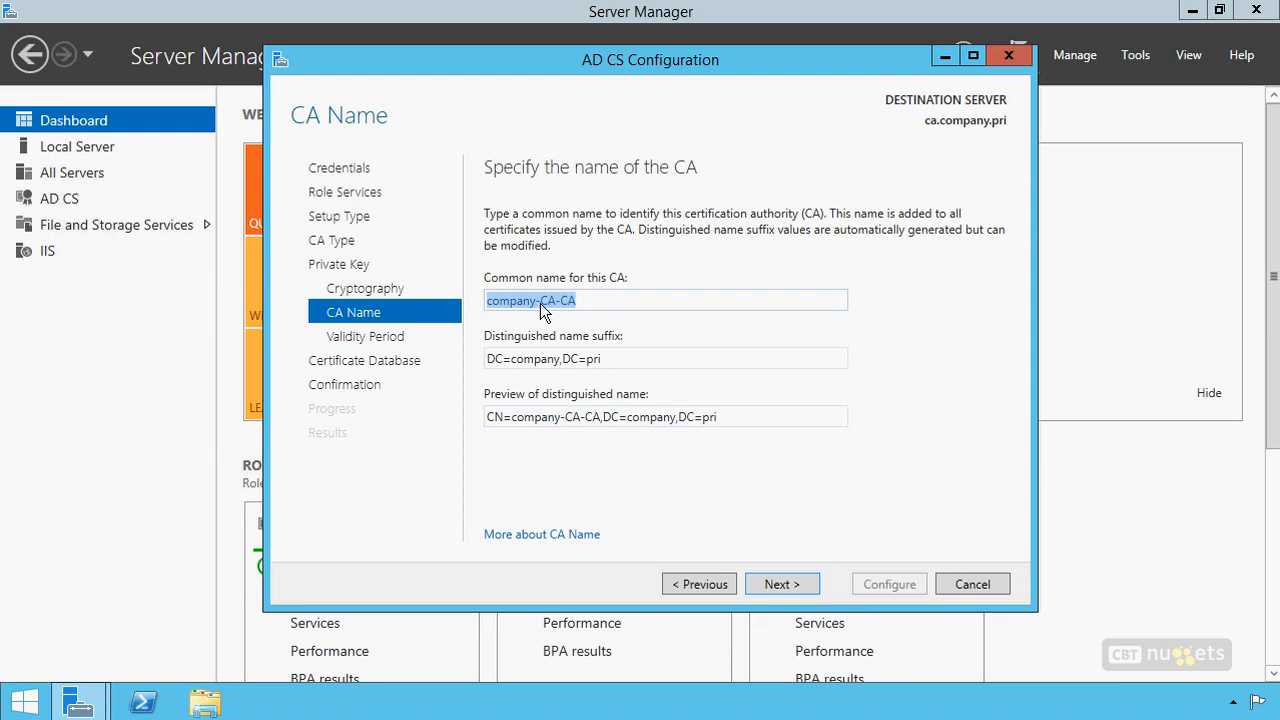
left_click(750, 477)
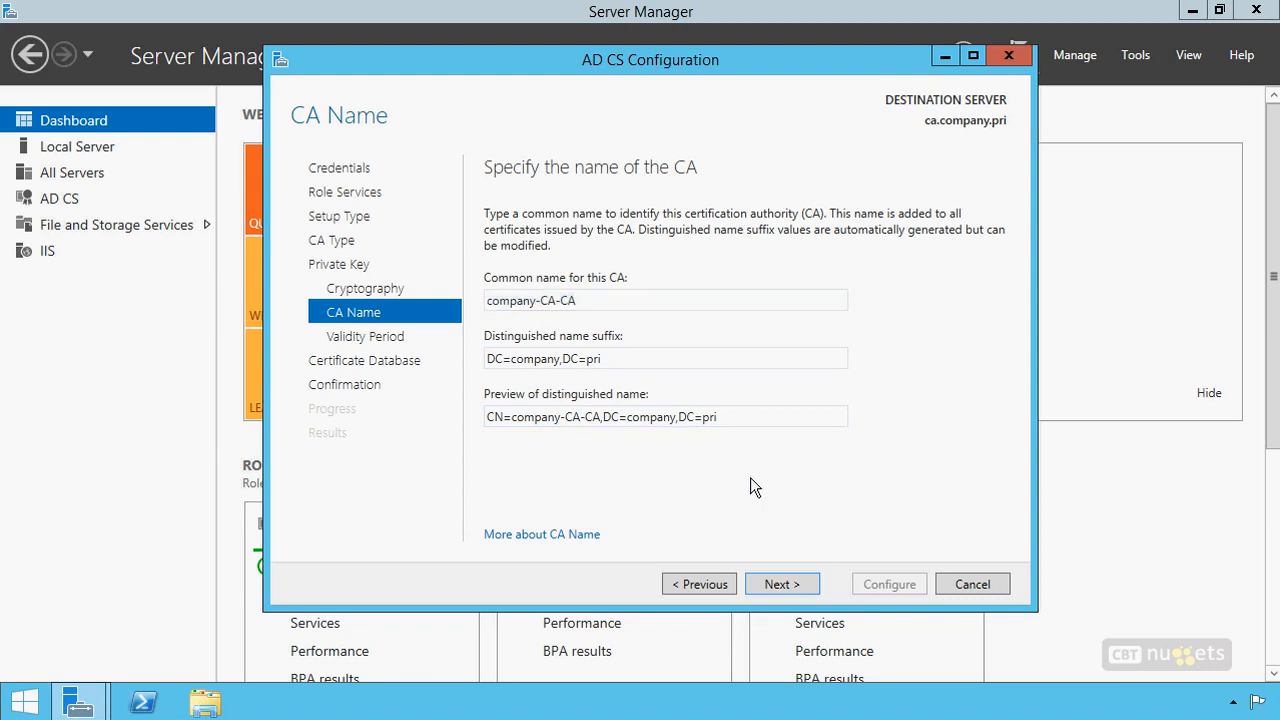
left_click(782, 585)
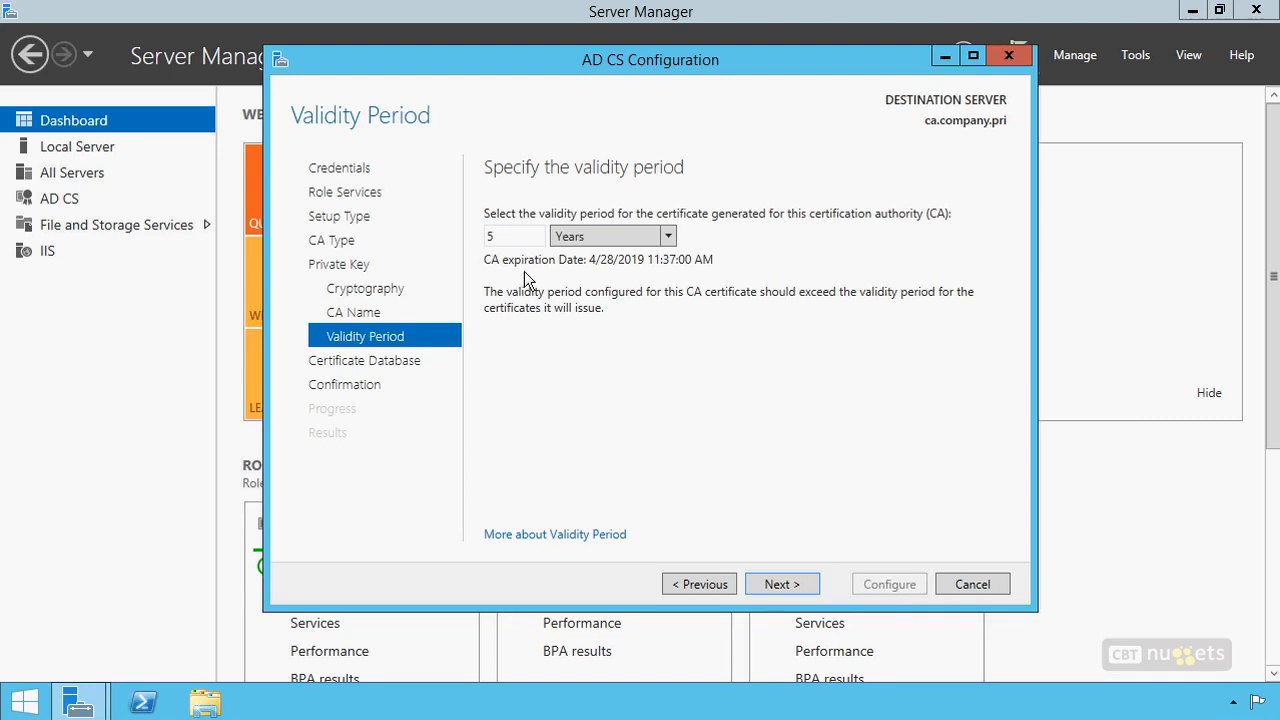
Try a validity period of 25 years for the CA certificate and return it to 5 years.
double_click(509, 240)
type("25")
key("Left")
key("BackSpace")
left_click_drag(490, 270, 478, 330)
left_click_drag(973, 268, 982, 334)
left_click_drag(724, 478, 738, 472)
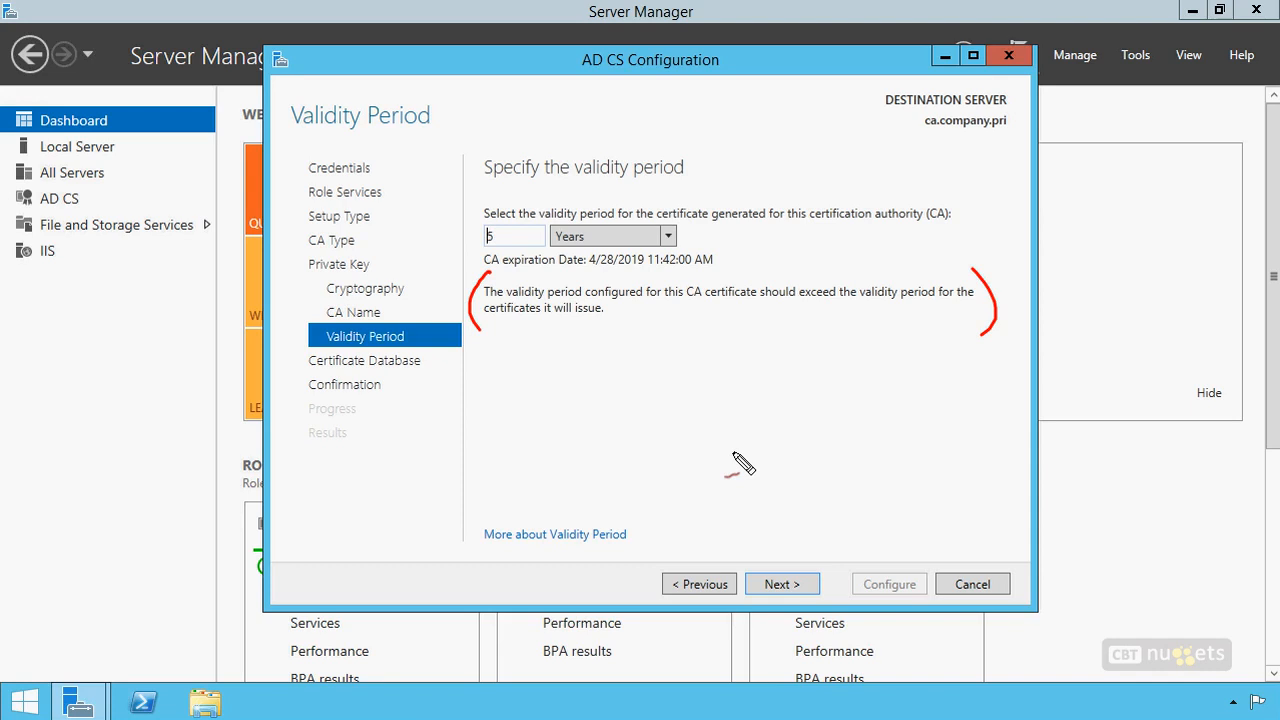
left_click_drag(950, 311, 782, 311)
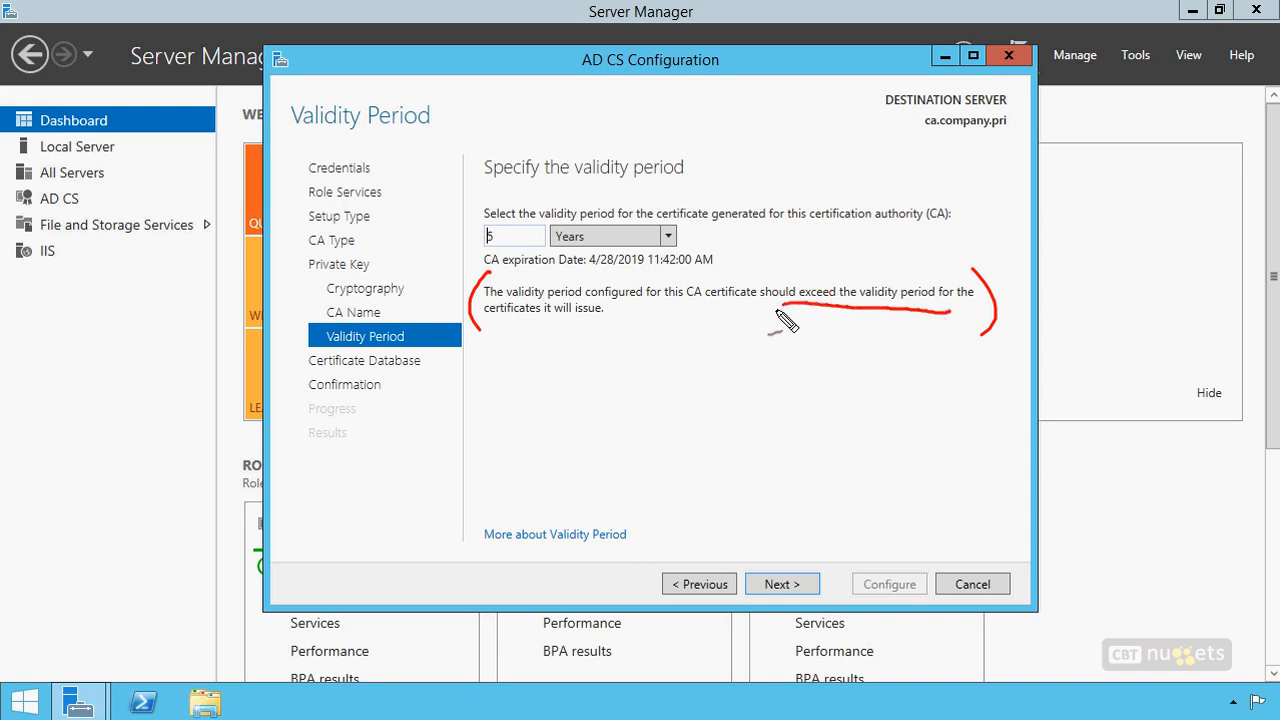
mouse_move(645, 268)
left_mouse_down()
mouse_move(566, 250)
mouse_move(614, 272)
left_mouse_up()
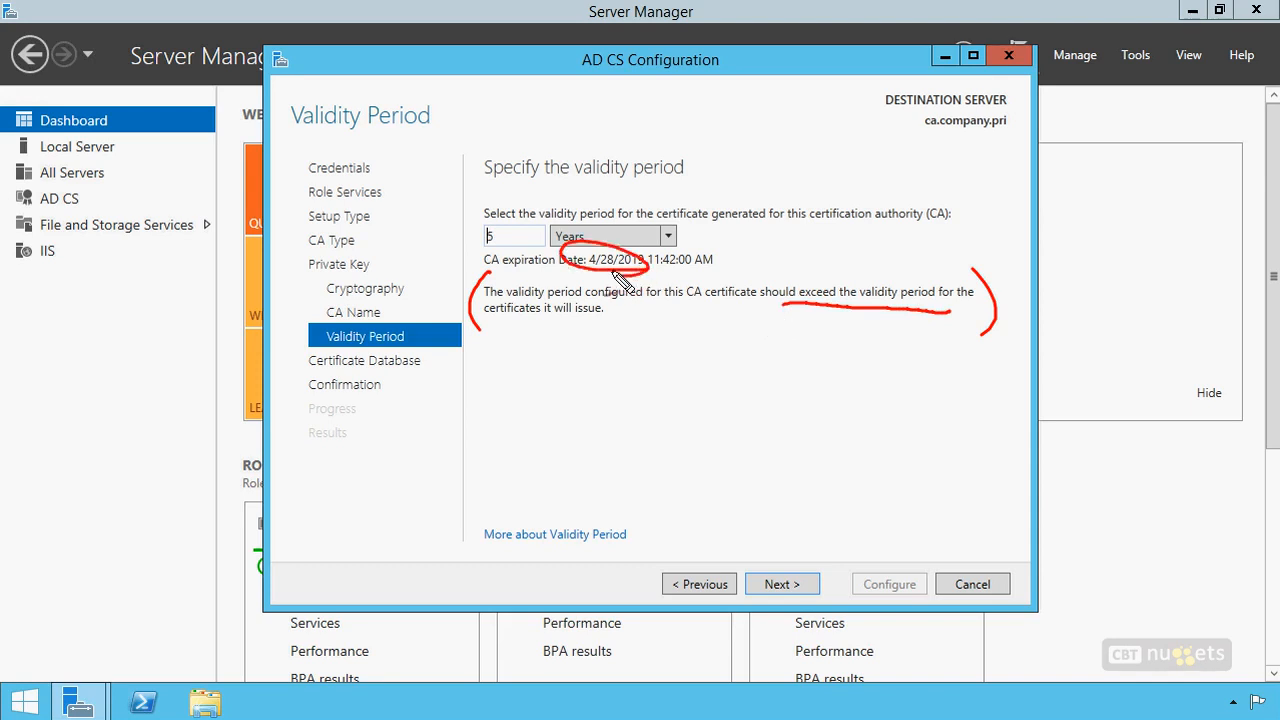
key("Escape")
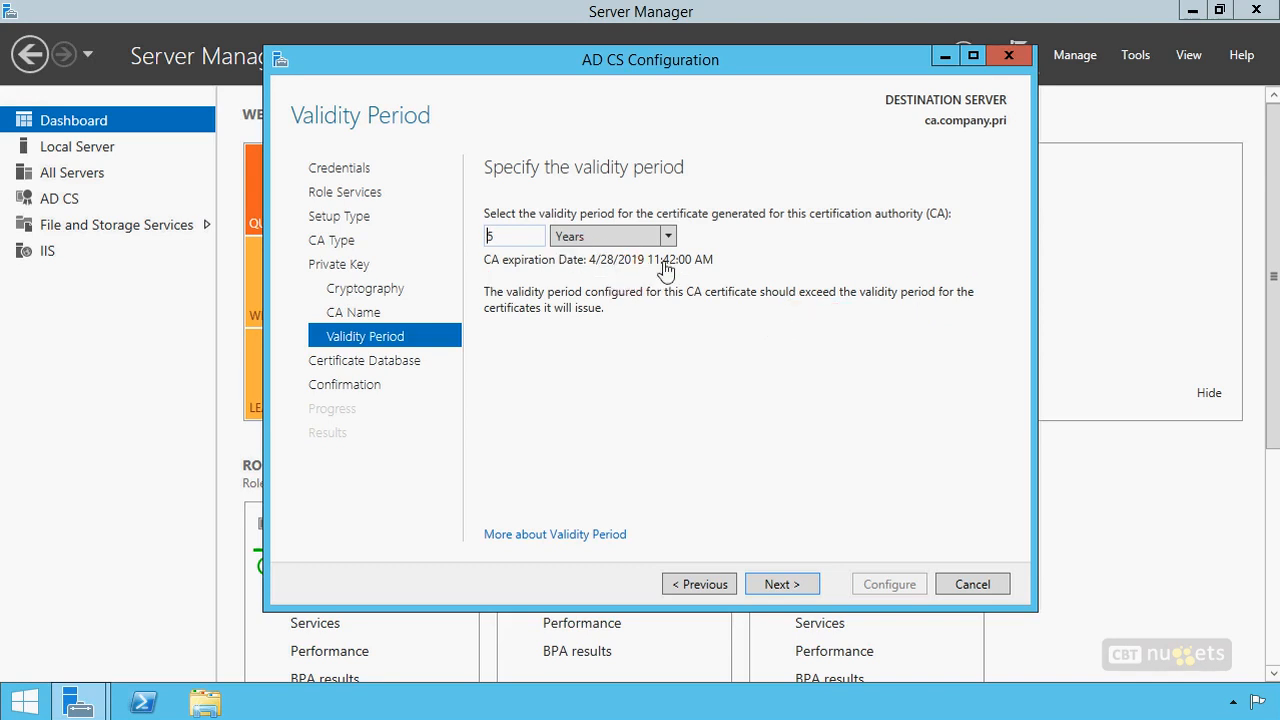
Accept the validity period and the C:\Windows\system32\CertLog database and log locations, and run the AD CS configuration to completion.
left_click(785, 585)
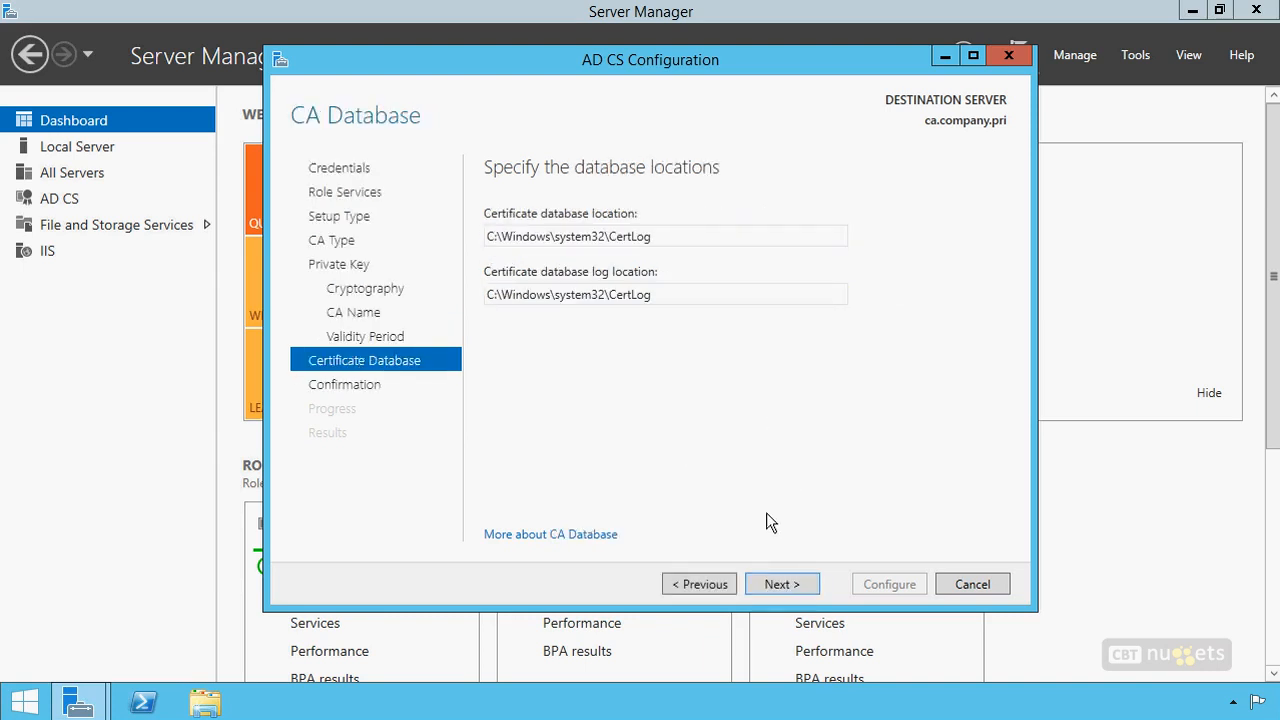
left_click(782, 585)
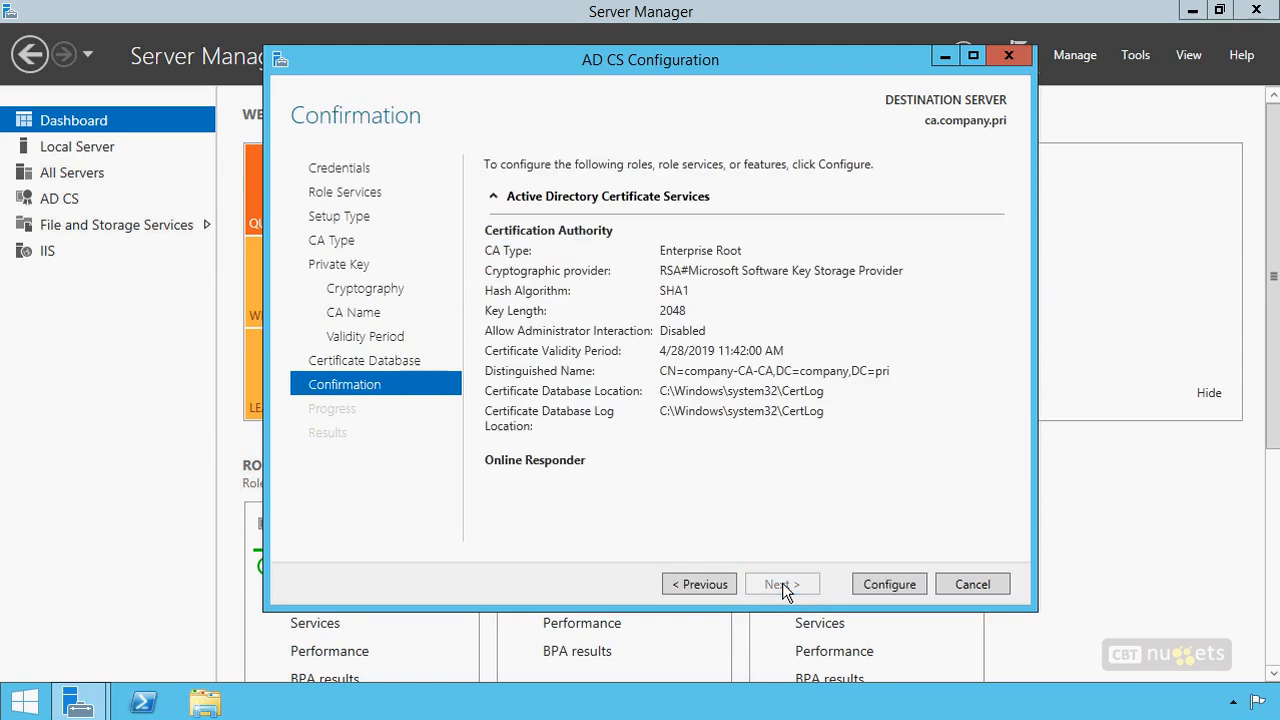
left_click(896, 585)
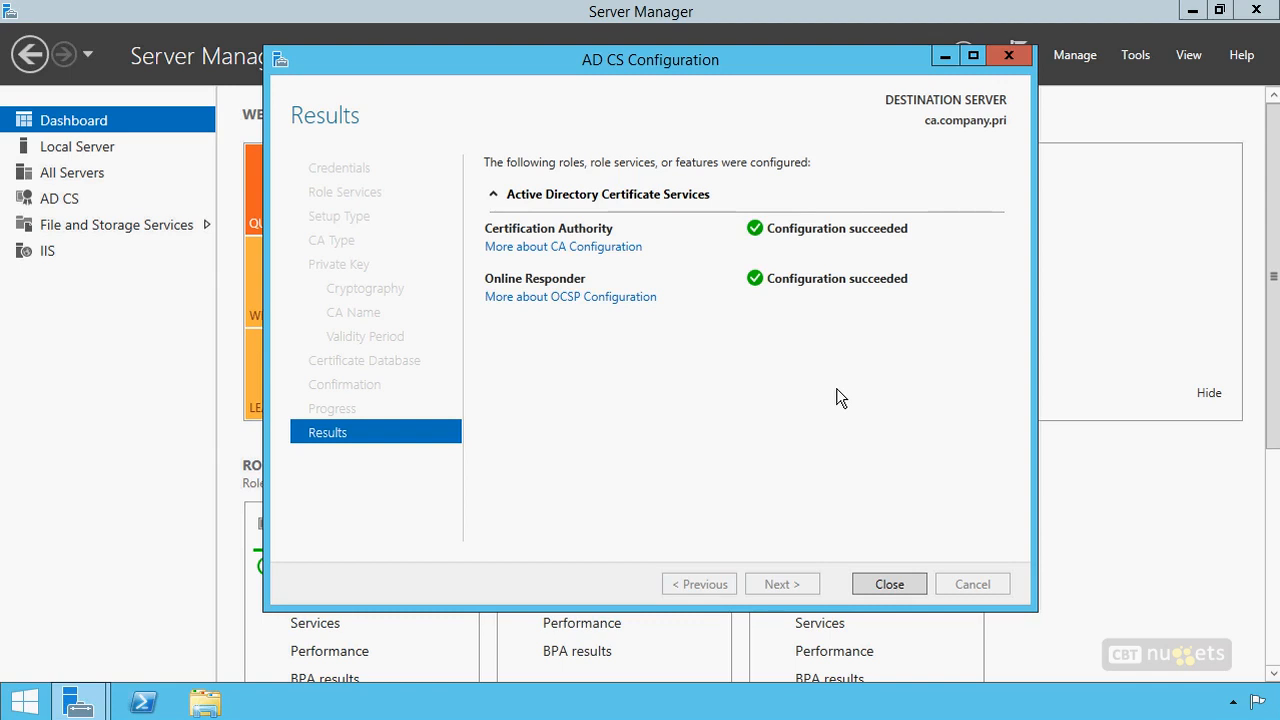
left_click(889, 584)
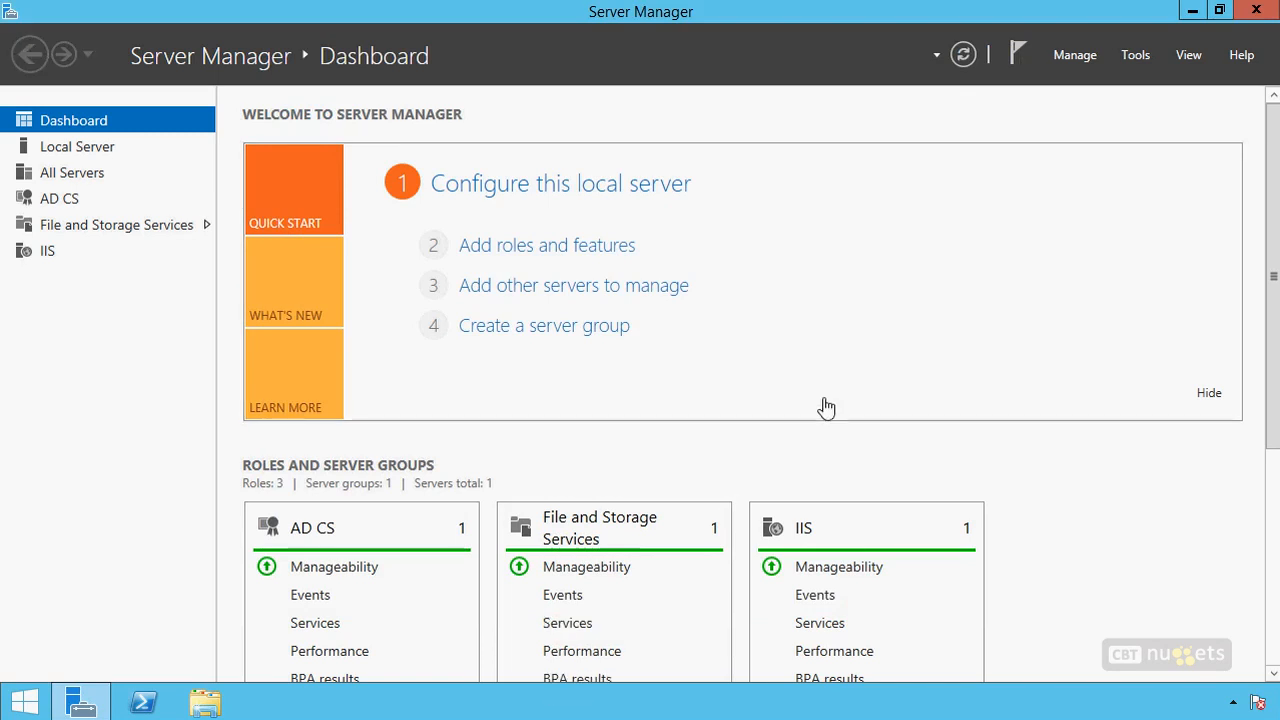
Open the Certification Authority console maximized and display the certificate templates of company-CA-CA.
left_click(1138, 56)
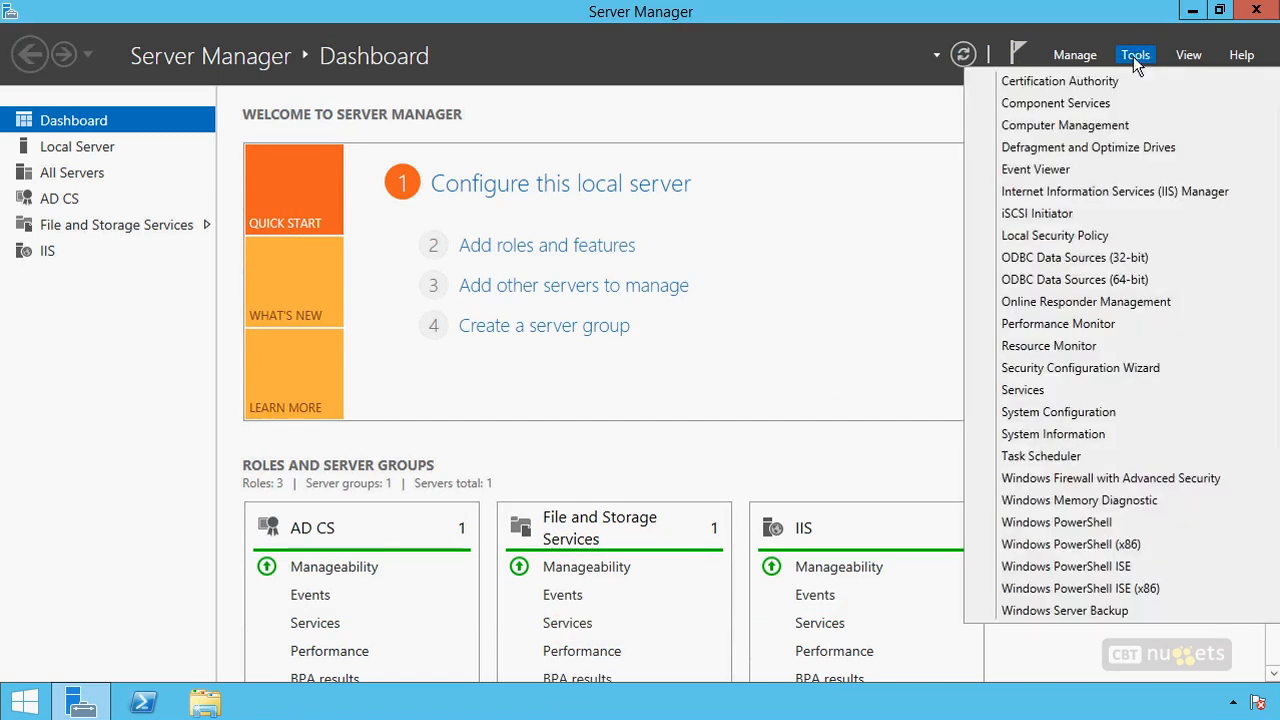
left_click(1098, 80)
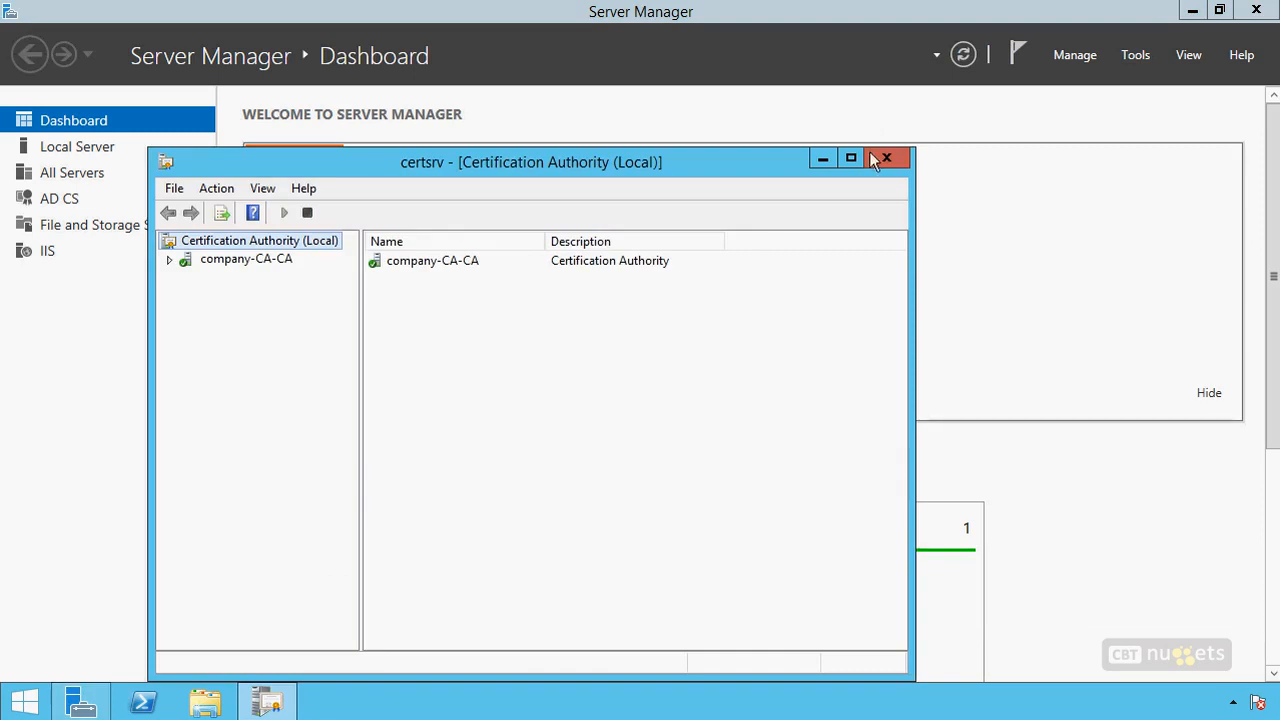
left_click(853, 152)
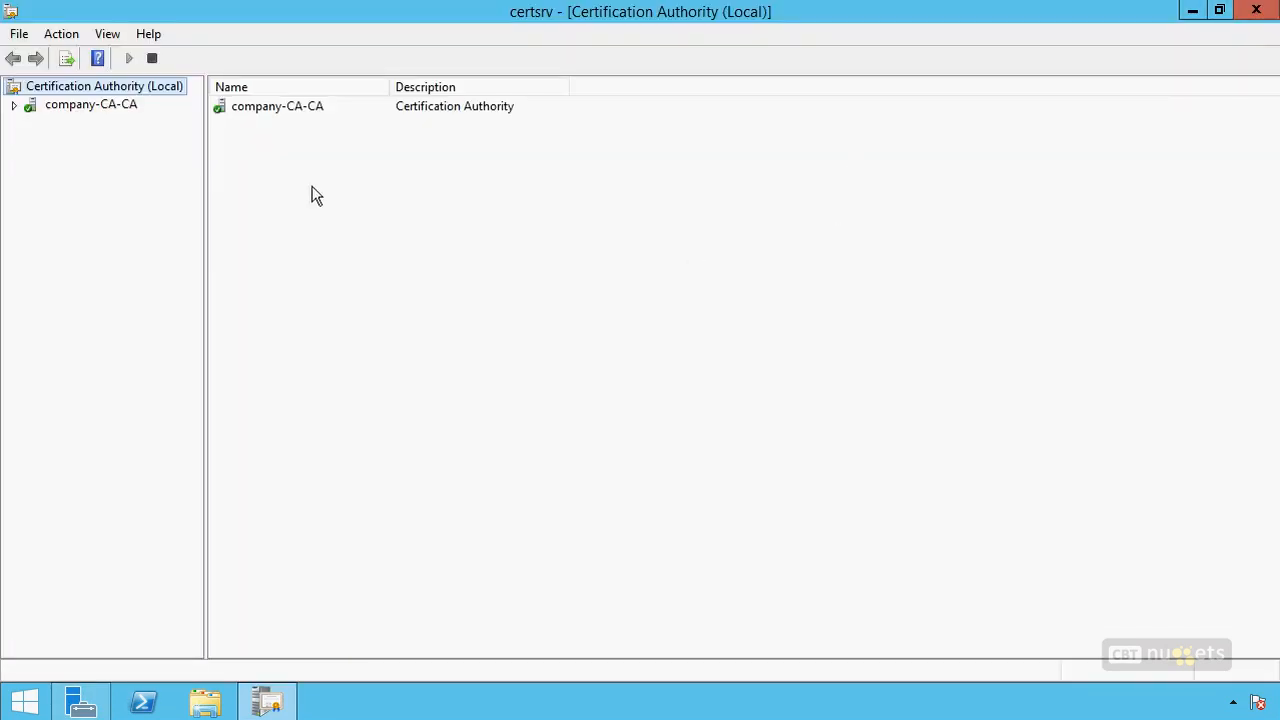
left_click(14, 106)
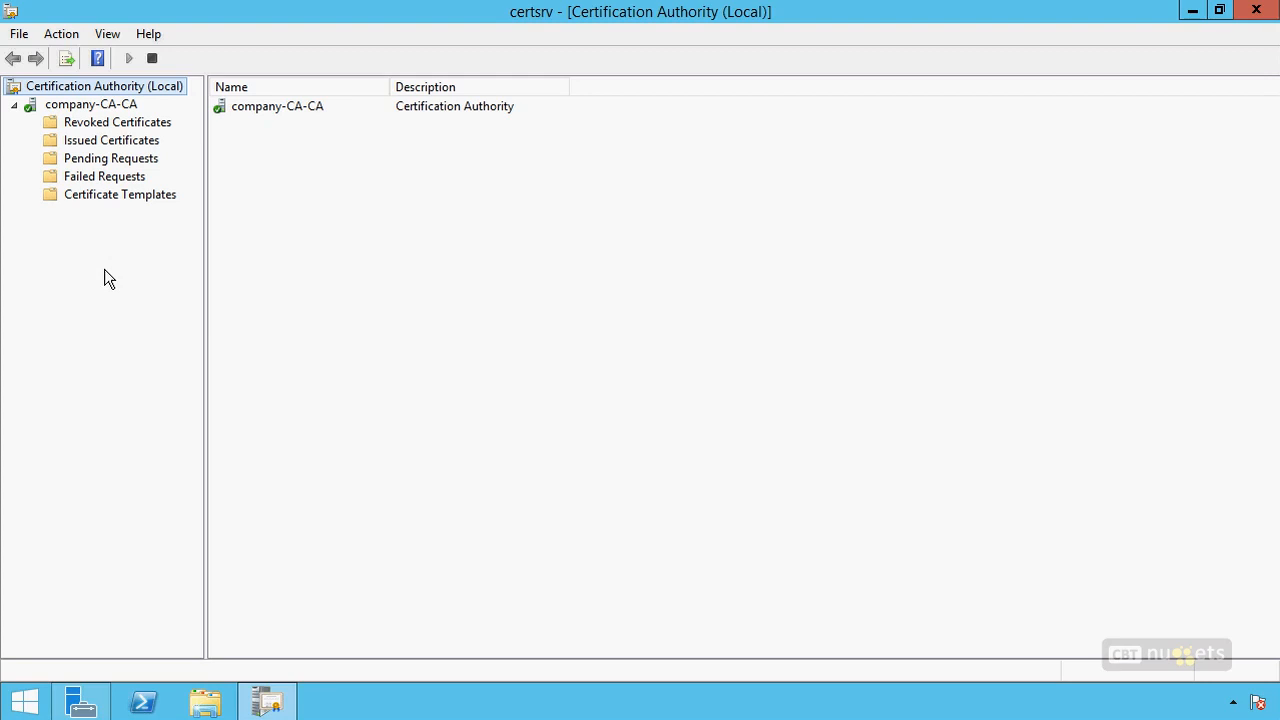
left_click(157, 195)
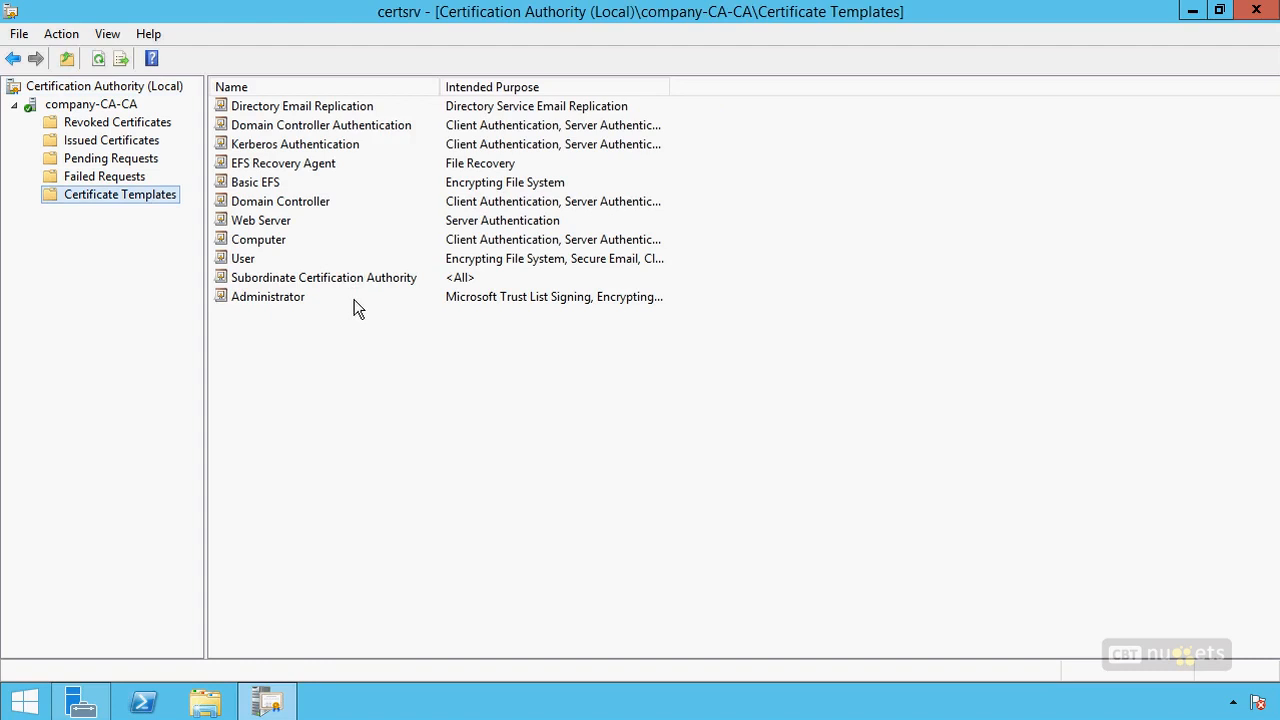
Check the full set of available templates in the Certificate Templates Console and close that console.
right_click(155, 197)
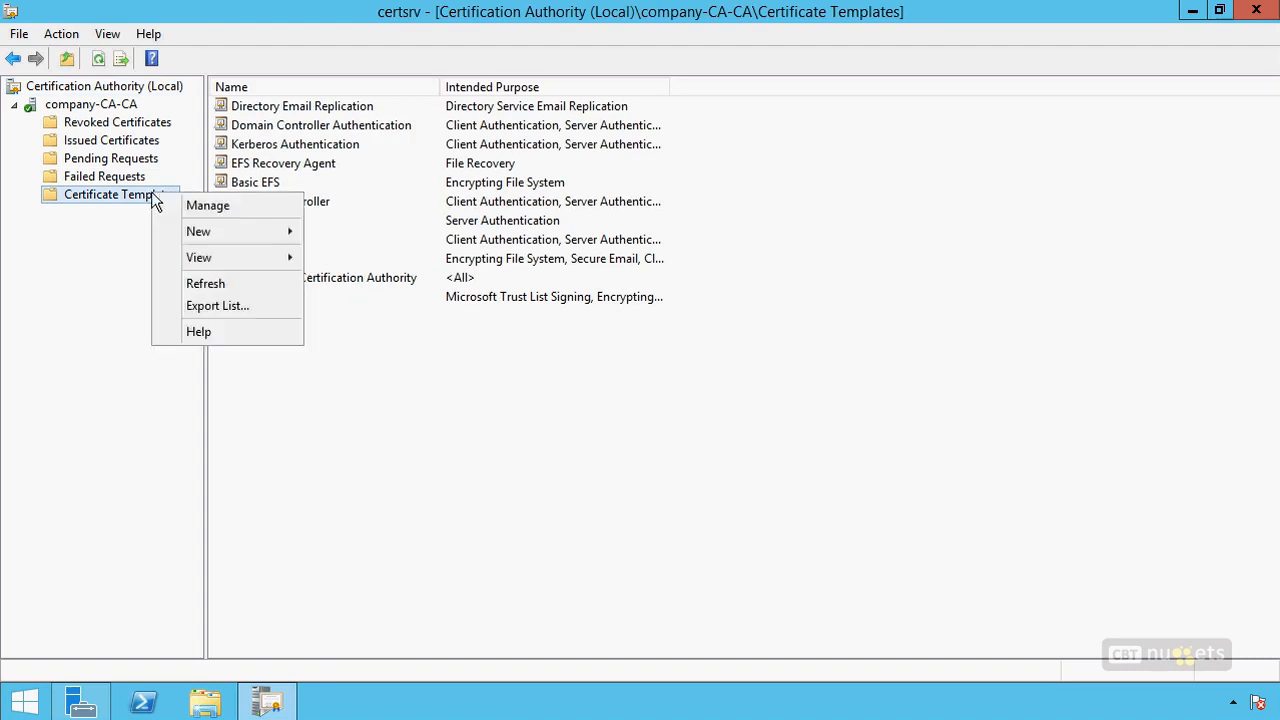
left_click(208, 206)
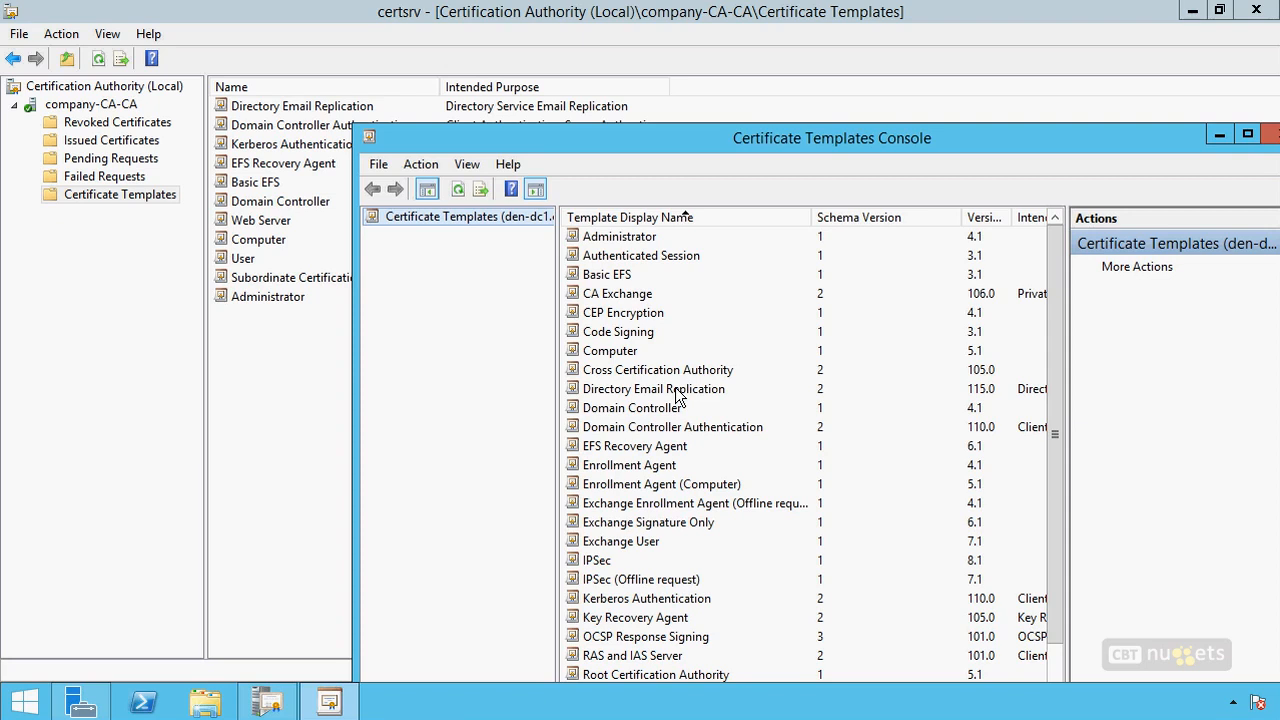
left_click_drag(825, 138, 725, 96)
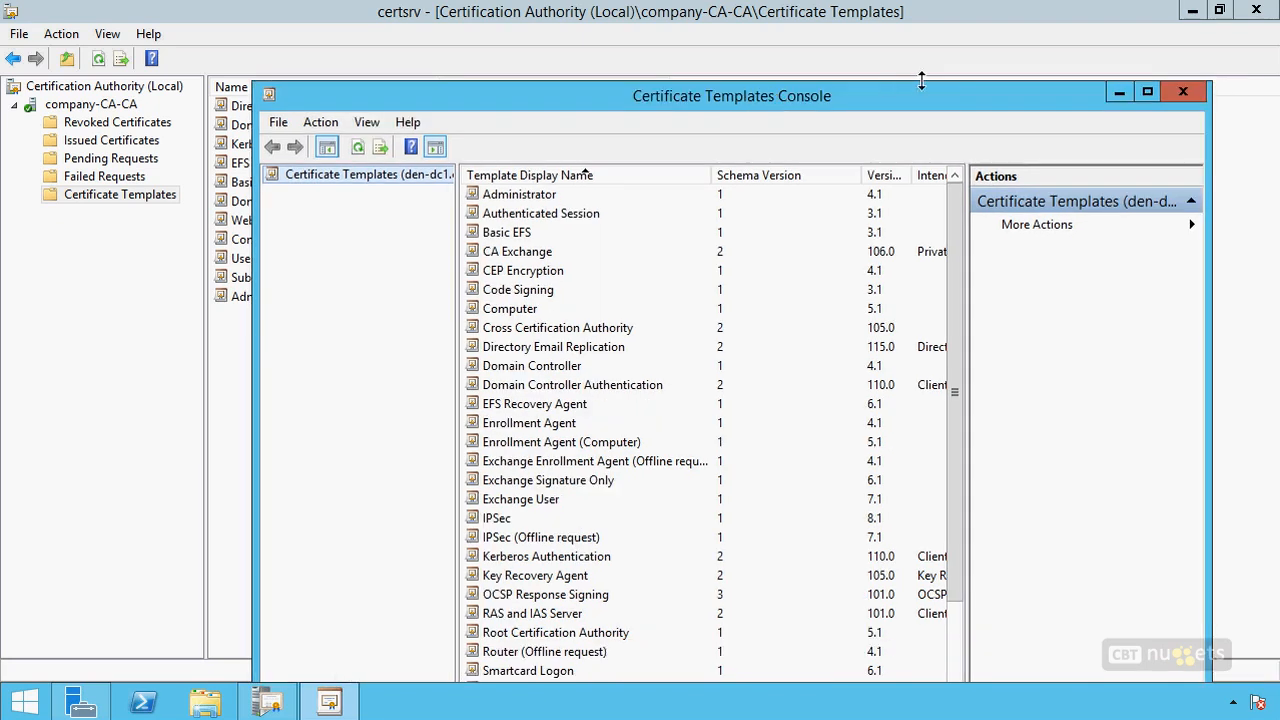
left_click(1180, 92)
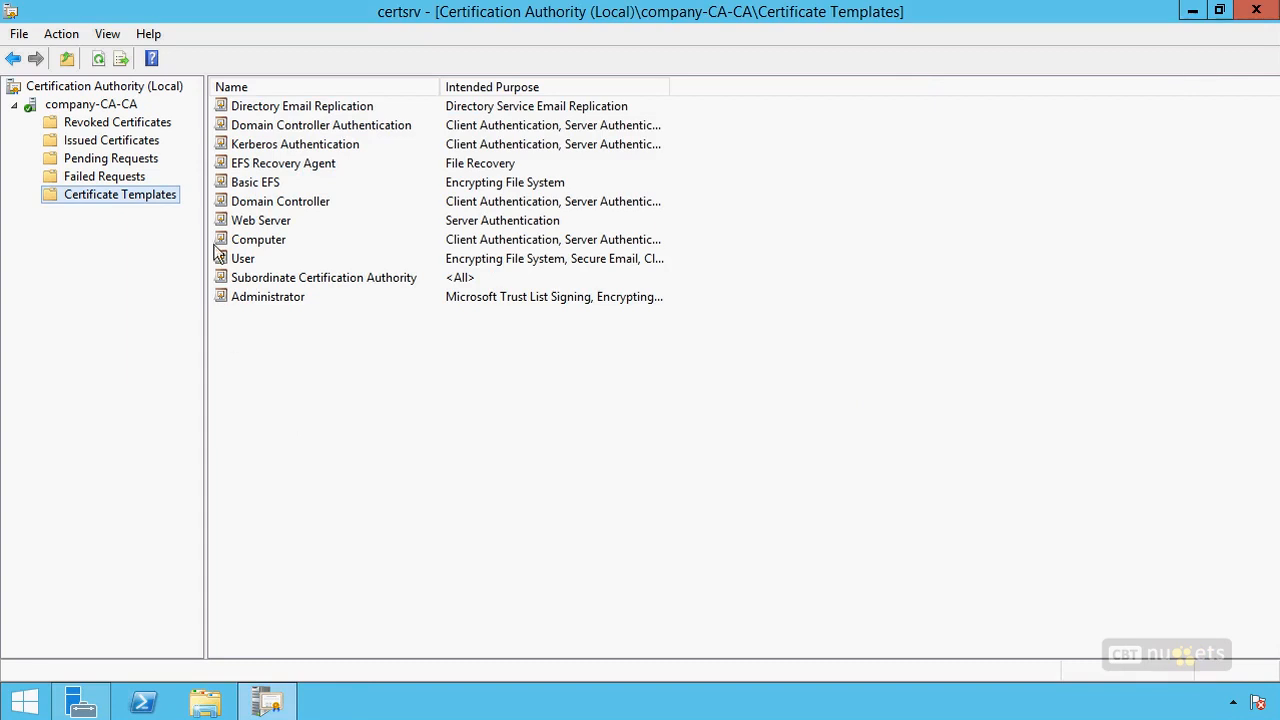
Examine the properties of company-CA-CA, covering its policy and exit modules, enrollment agents, auditing and recovery agents.
left_click(114, 104)
right_click(83, 106)
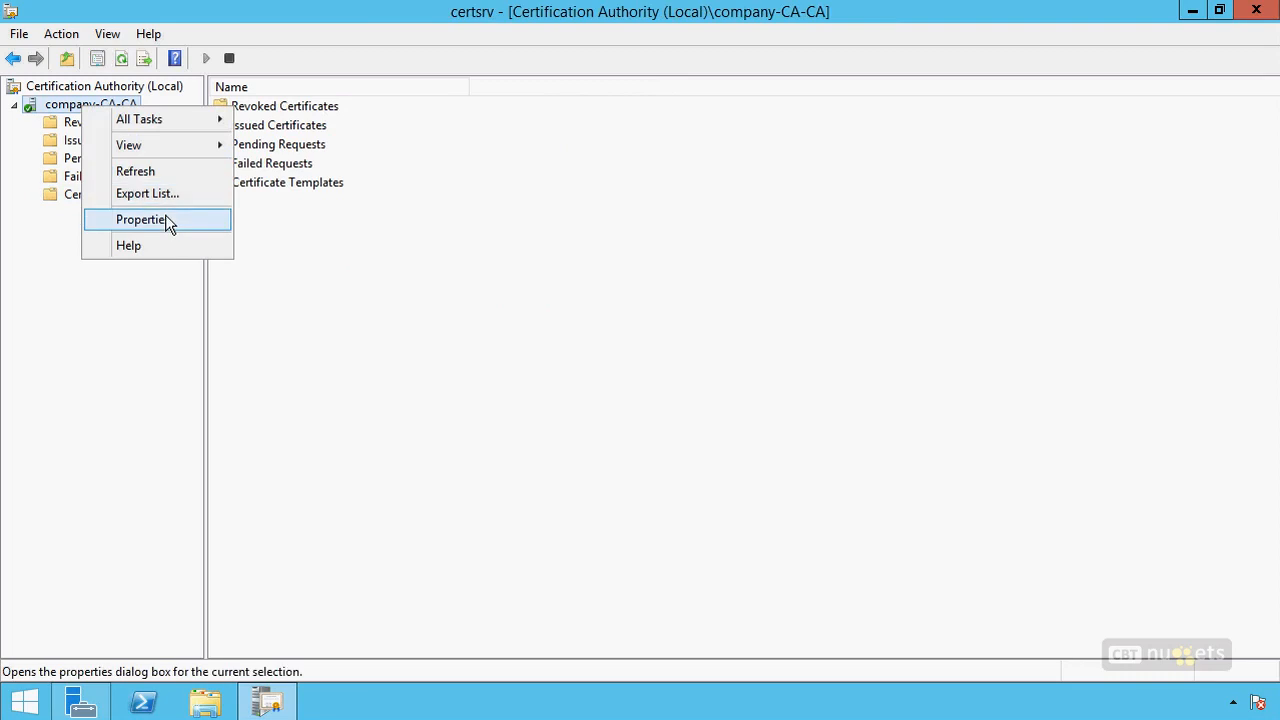
left_click(166, 221)
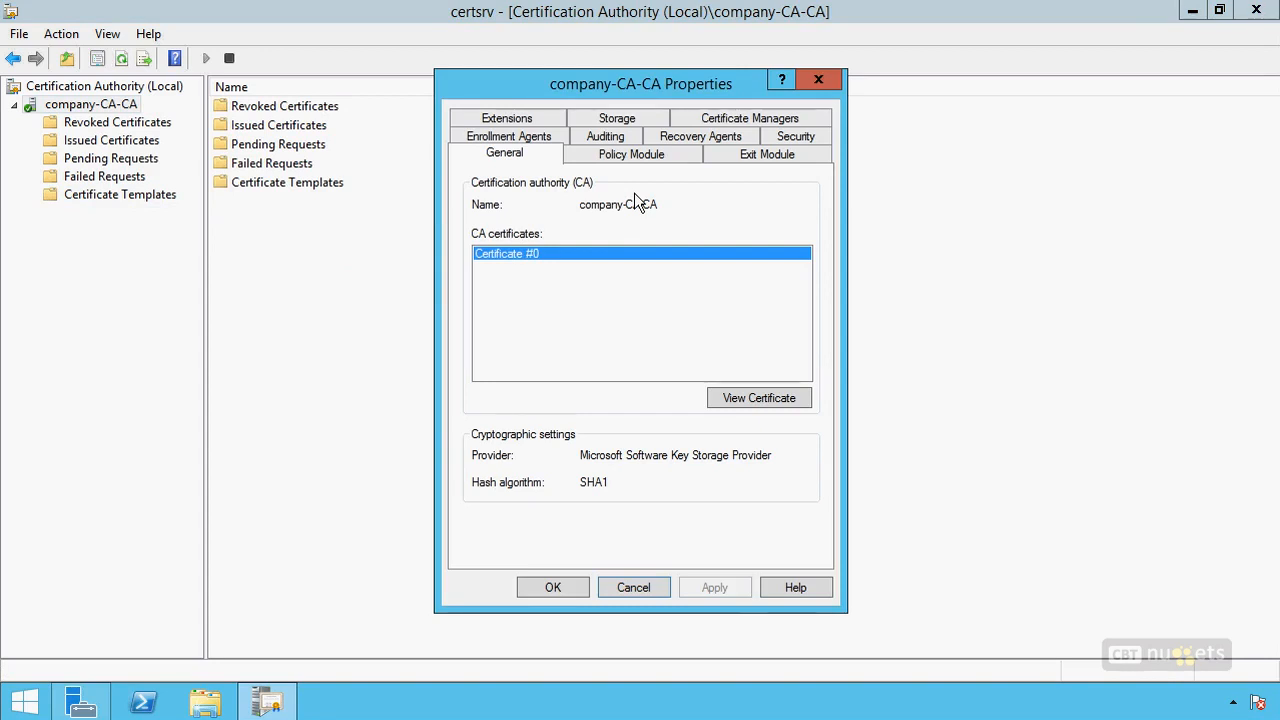
left_click(656, 160)
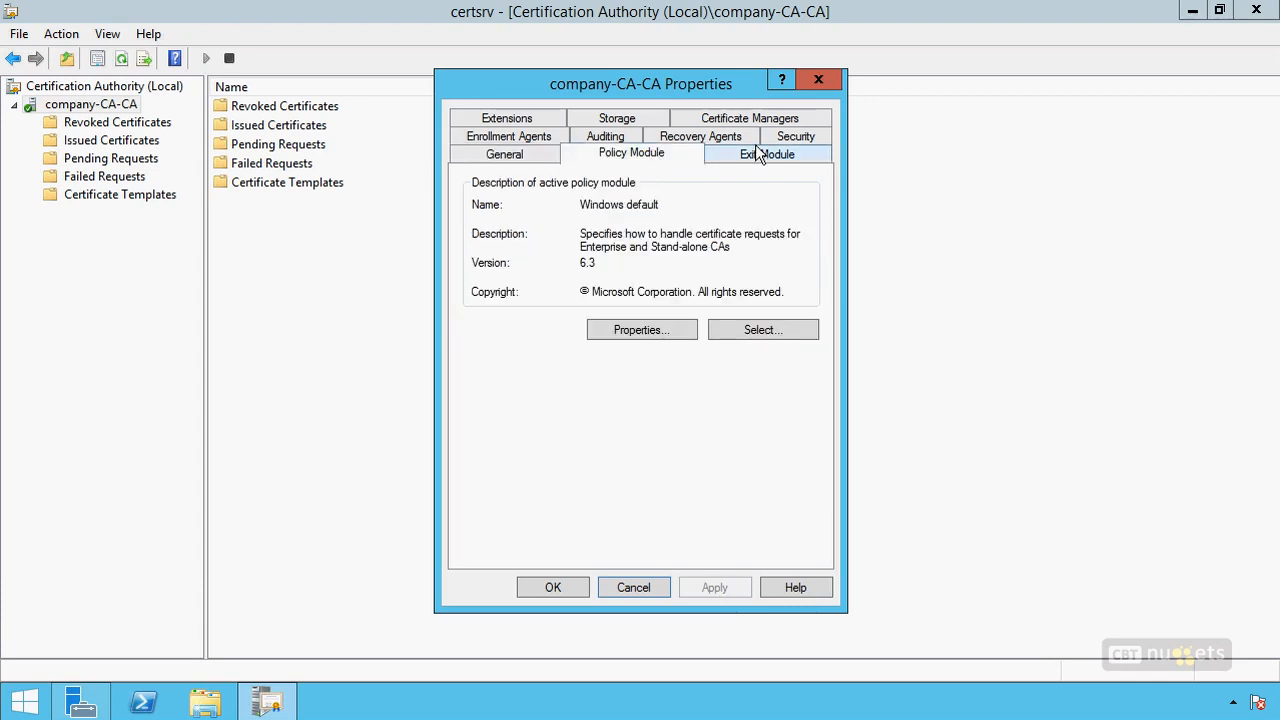
left_click(760, 156)
left_click(547, 136)
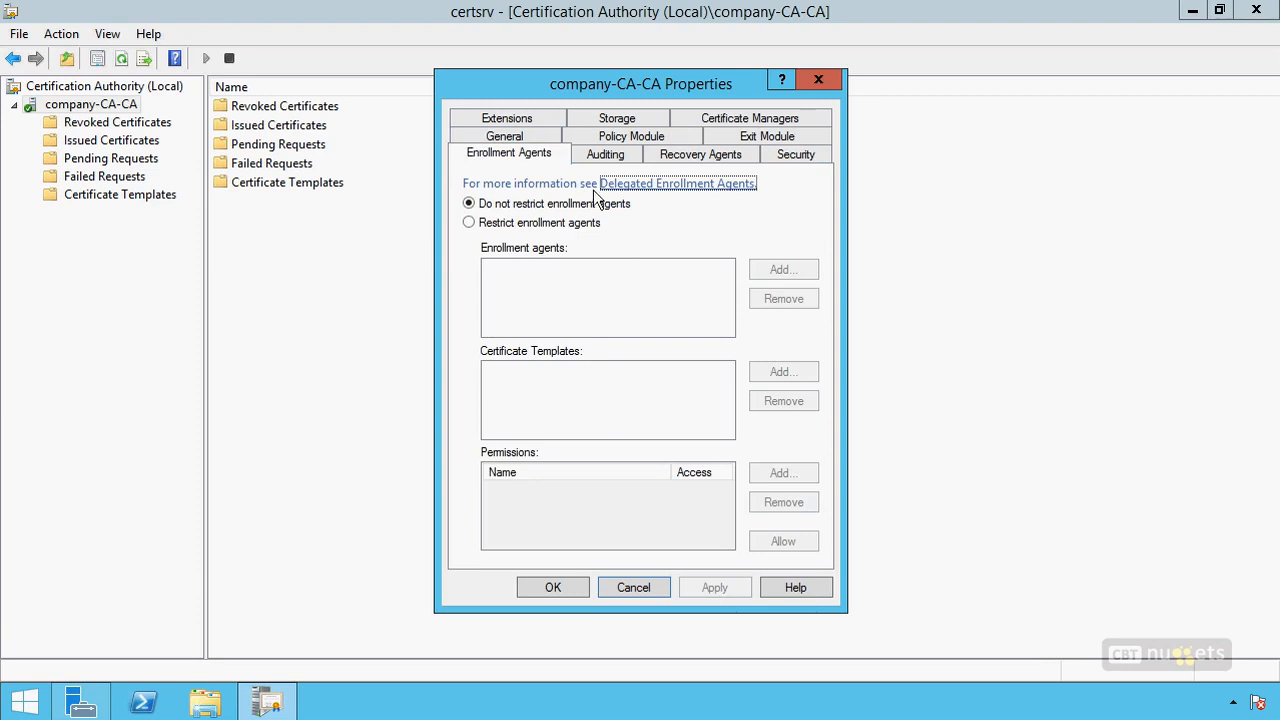
left_click(625, 156)
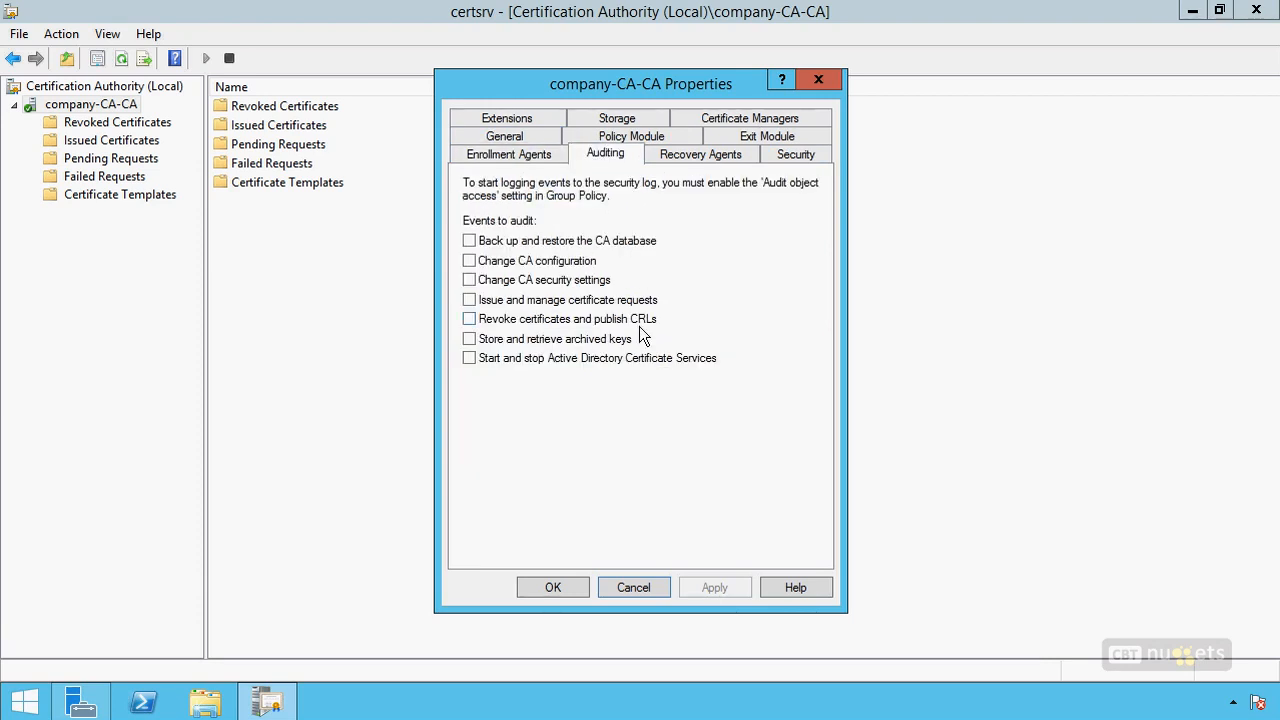
left_click(708, 153)
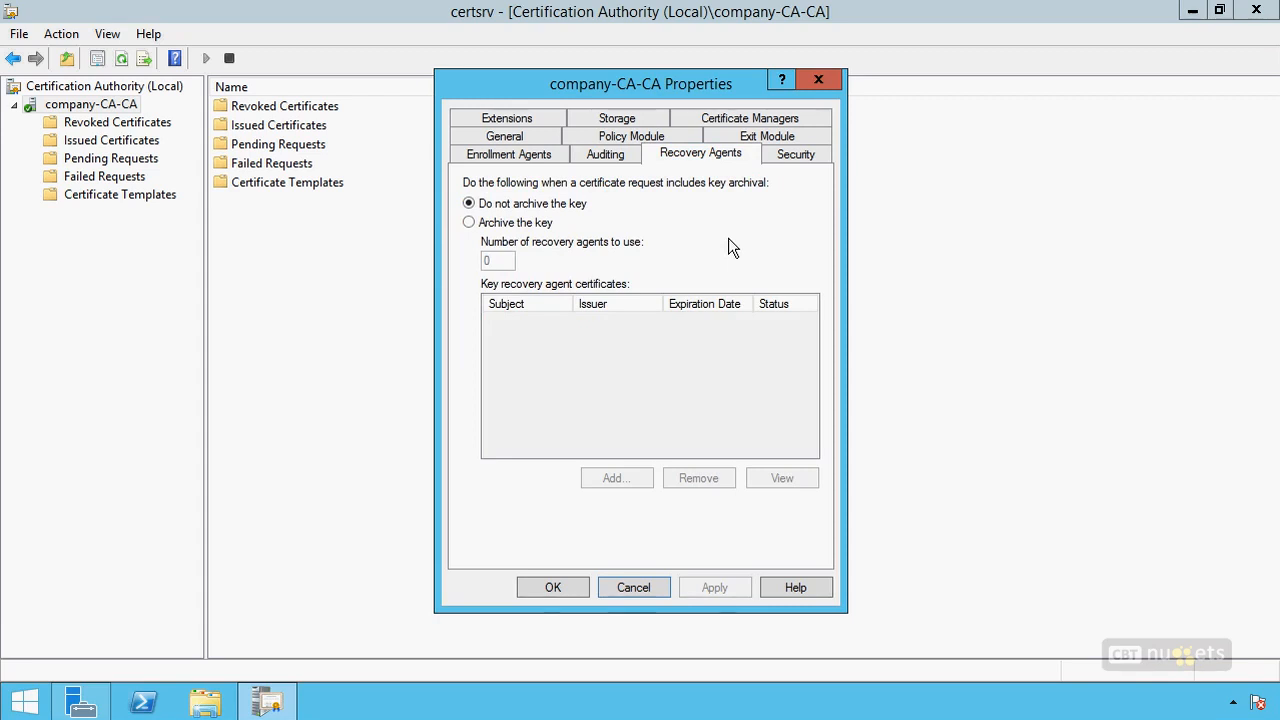
Check the security permissions on company-CA-CA for Domain Admins, Enterprise Admins and Administrators.
left_click(793, 155)
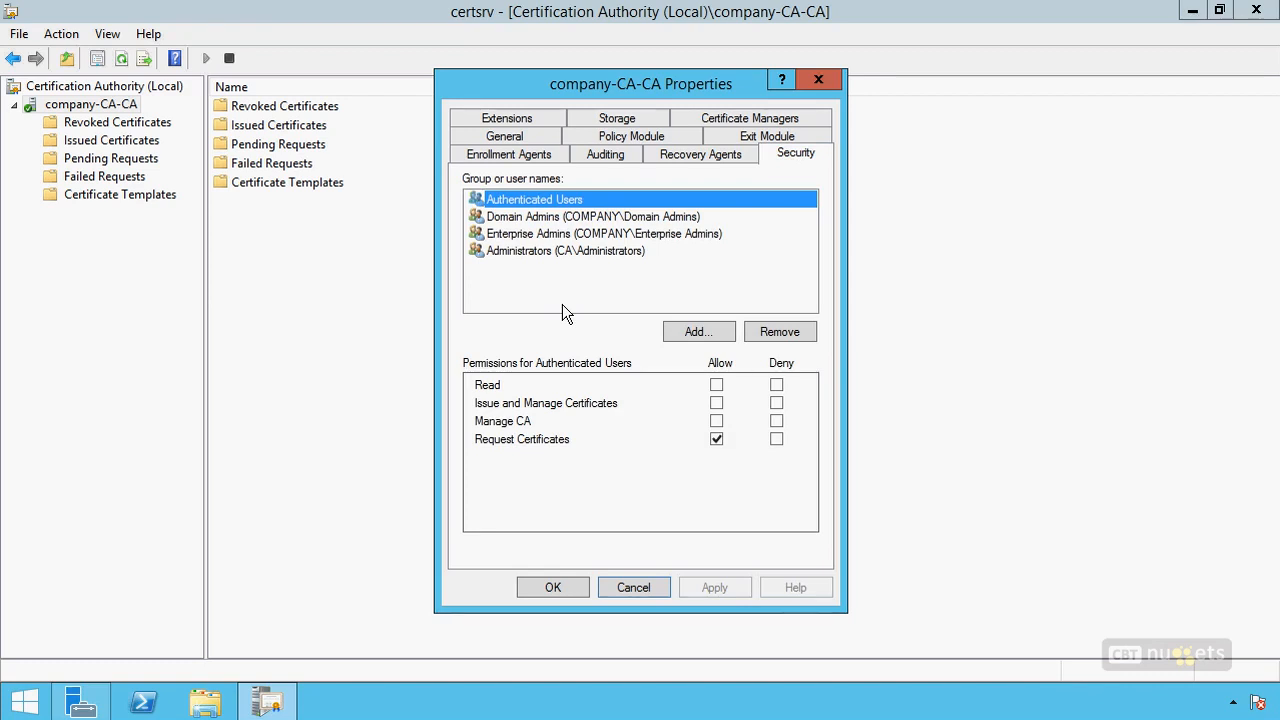
left_click(540, 234)
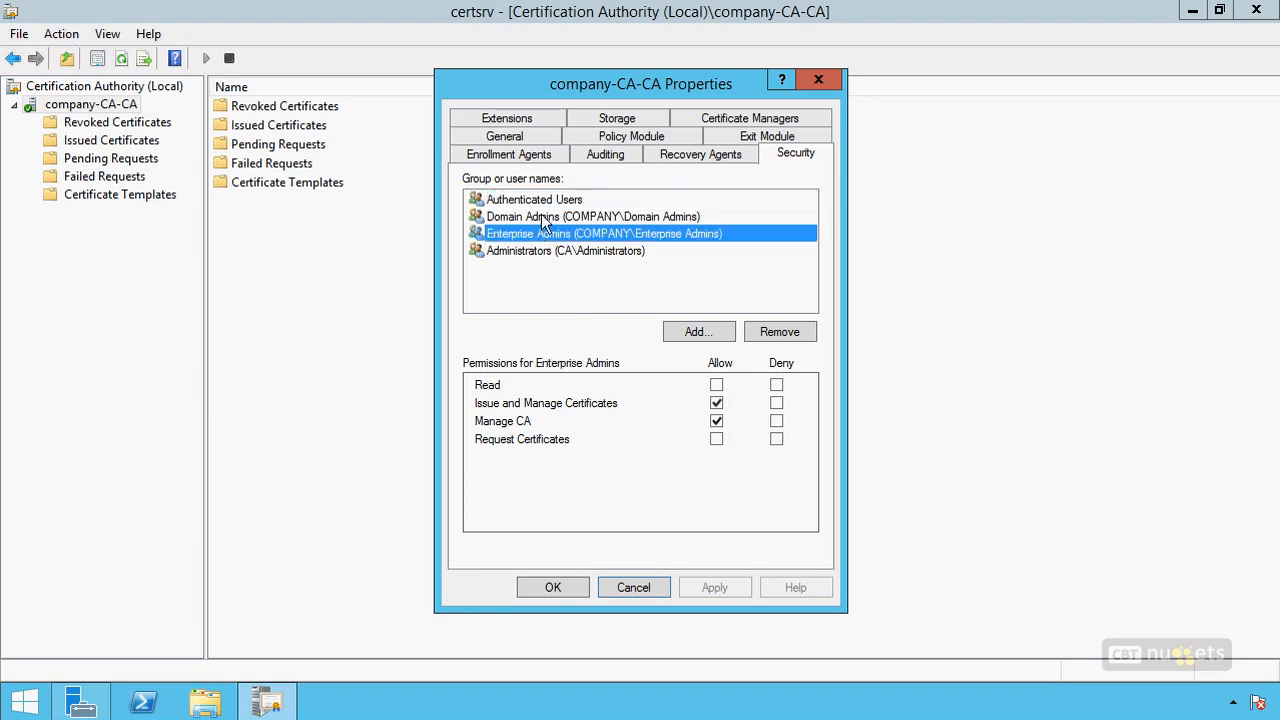
left_click(543, 217)
left_click(556, 234)
left_click(606, 250)
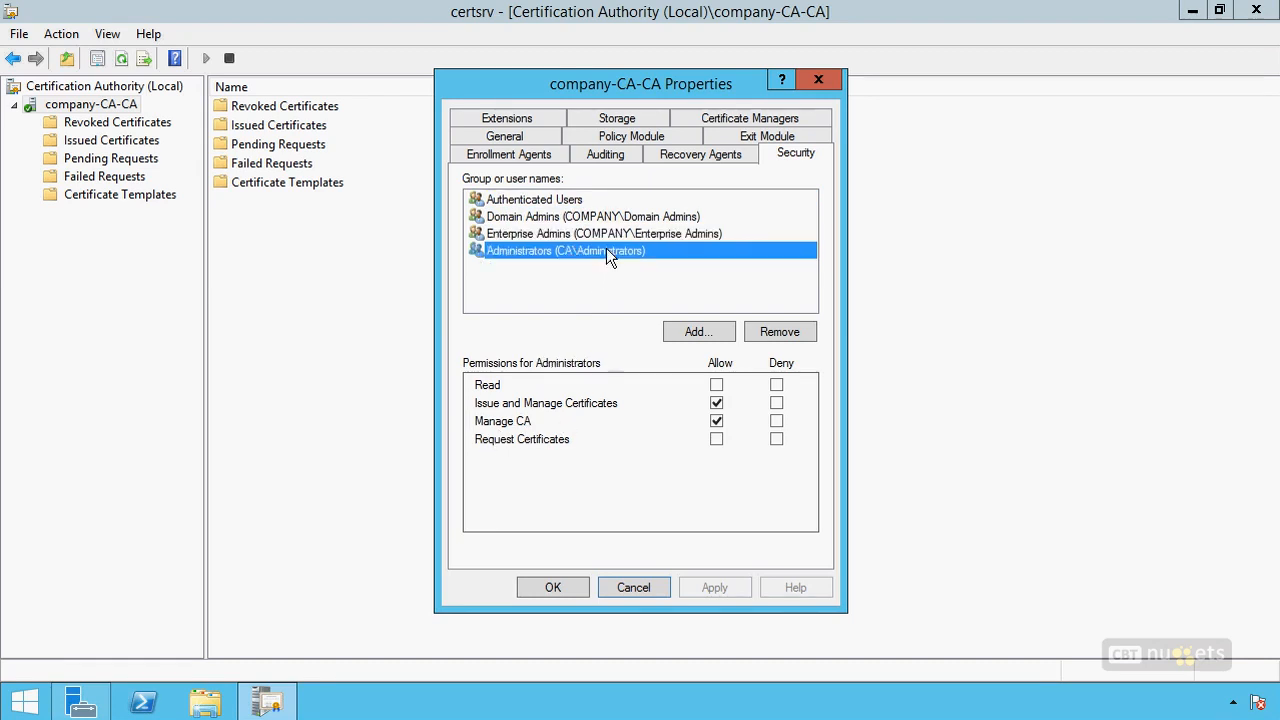
left_click(549, 408)
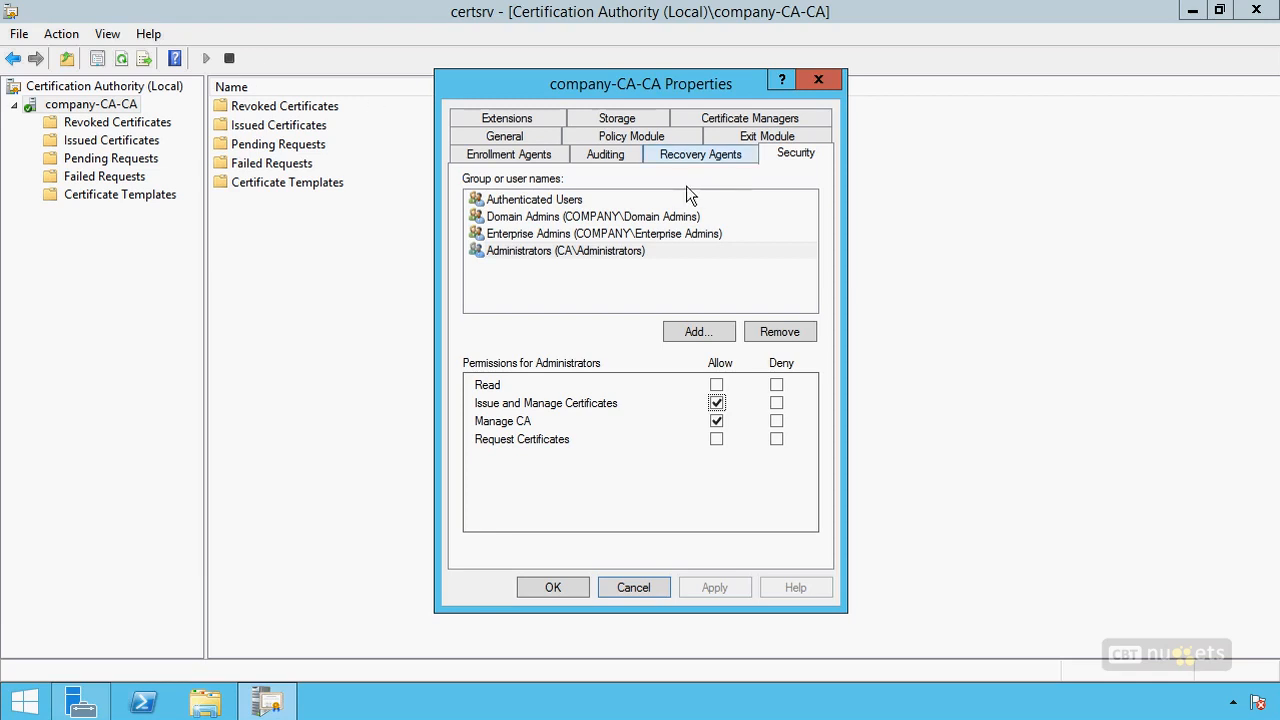
left_click(612, 287)
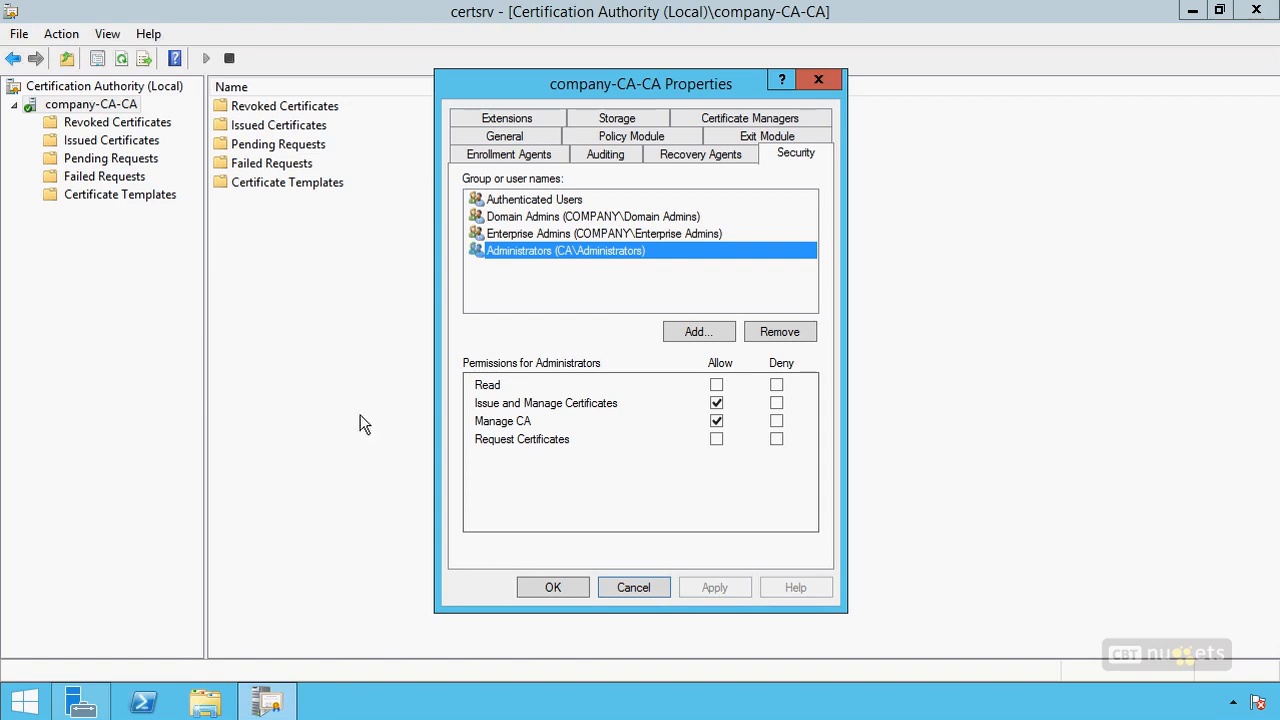
key("super")
left_click(552, 278)
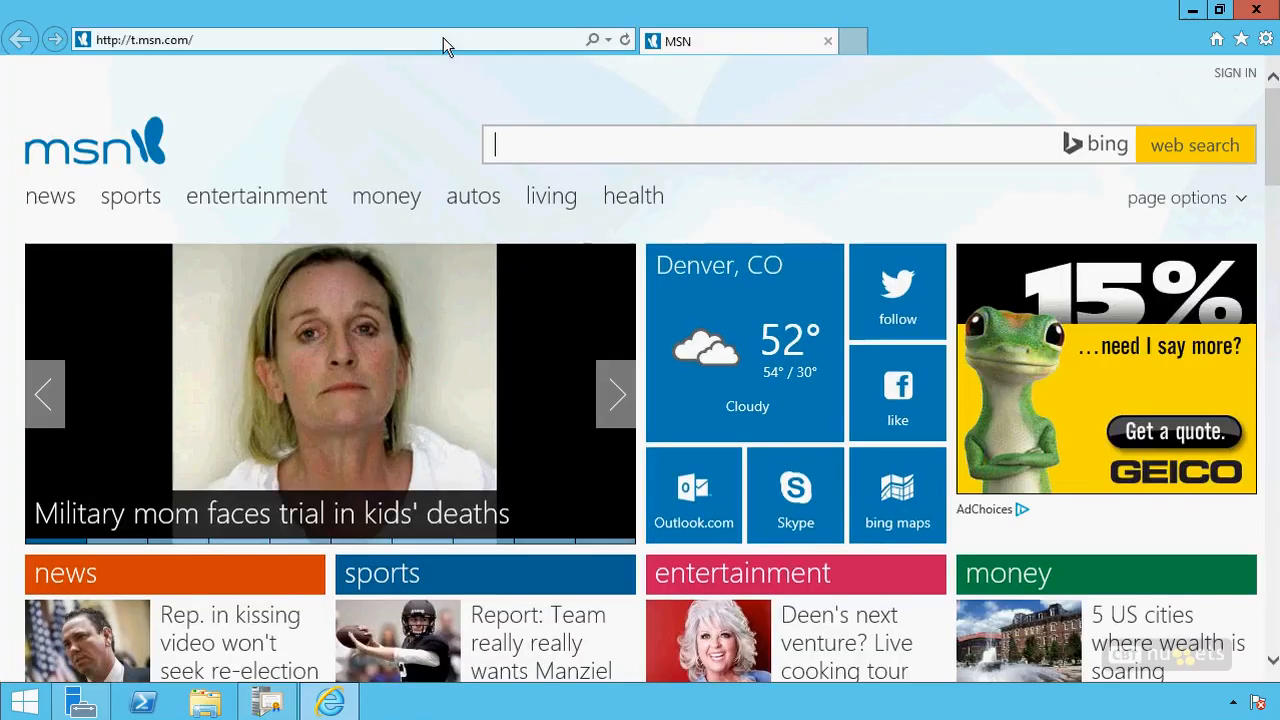
left_click(443, 37)
type("http://technet.microsoft.com/en-us/library/cc732590.aspx")
key("Return")
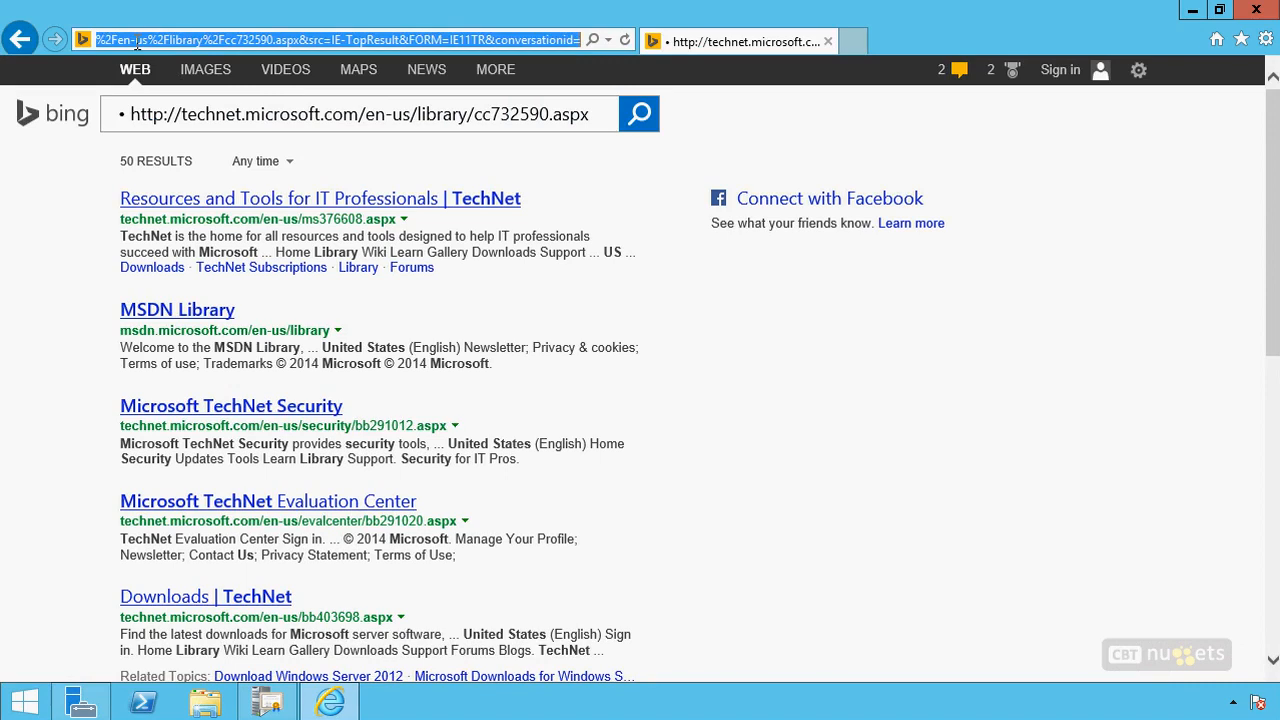
type("• http://technet.microsoft.com/en-us/library/cc732590.aspx")
key("Home")
key("ctrl+shift+Right")
key("shift+Left")
key("shift+Left")
key("shift+Left")
key("shift+Left")
key("shift+Left")
key("shift+Left")
key("shift+Left")
key("Delete")
key("Return")
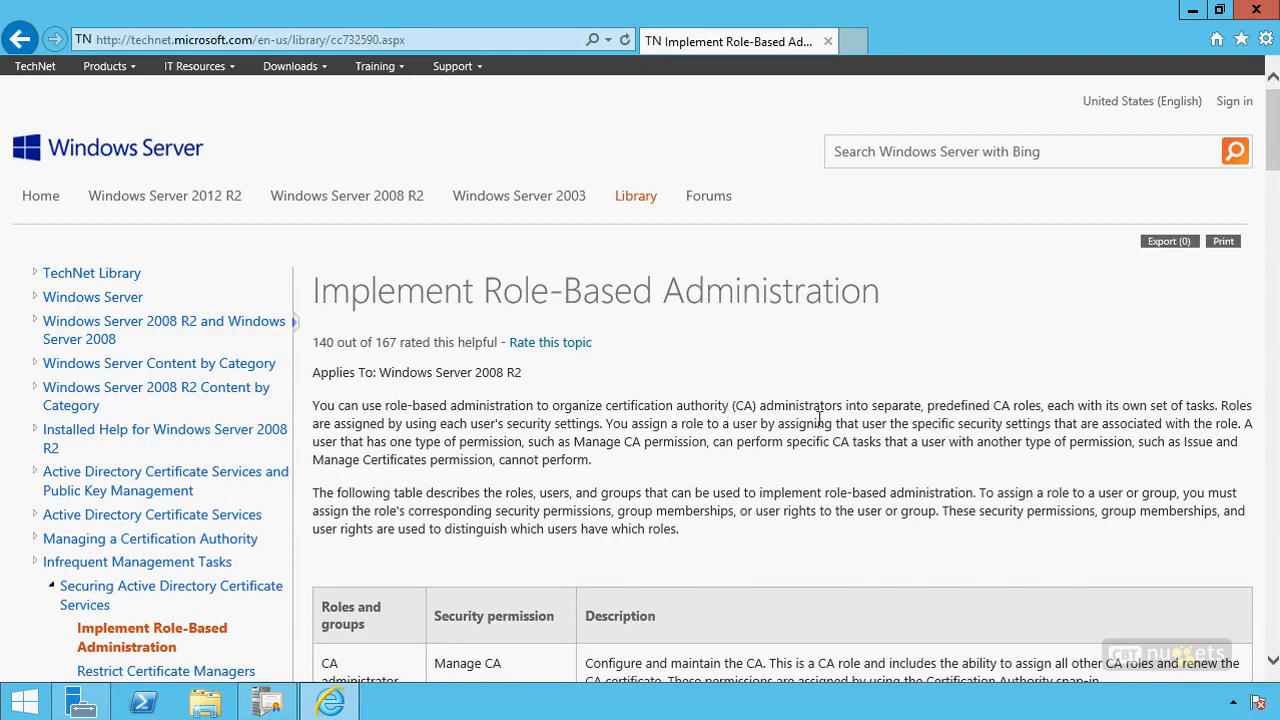
Compare the article's CA roles table with the permissions for Administrators in the company-CA-CA security settings.
scroll(817, 420, "down", 5)
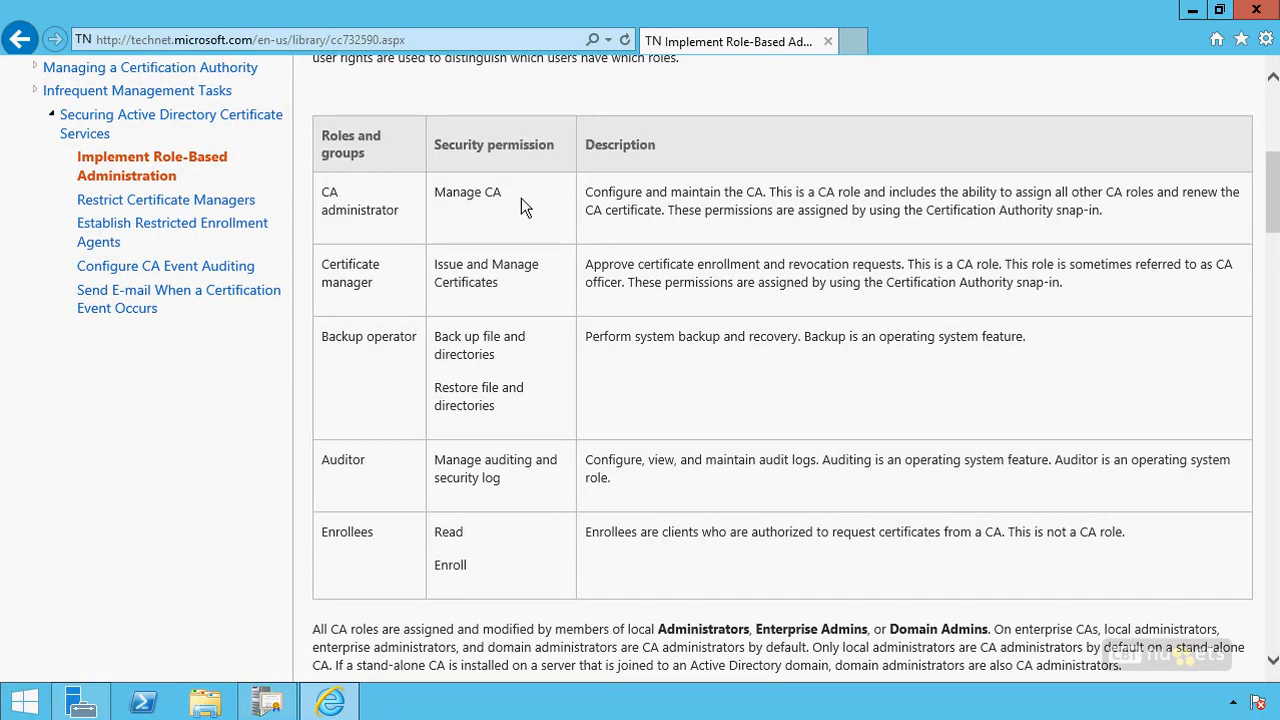
left_click(1192, 10)
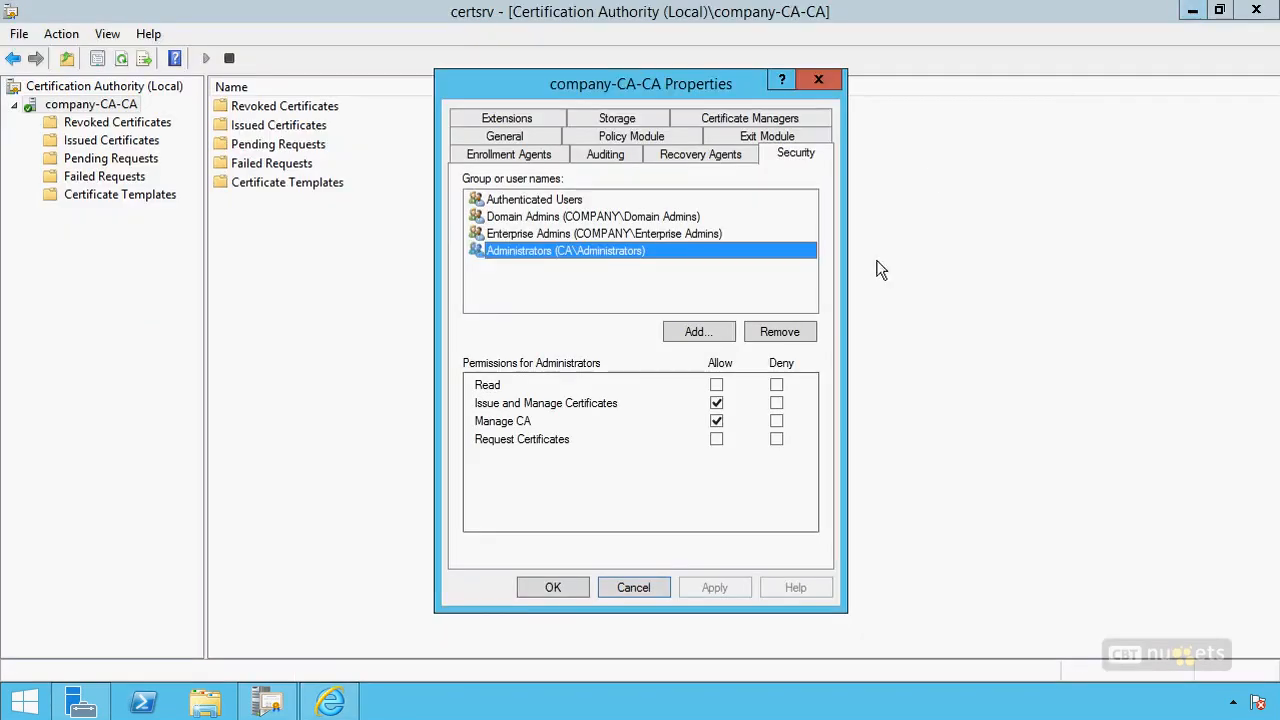
left_click(330, 703)
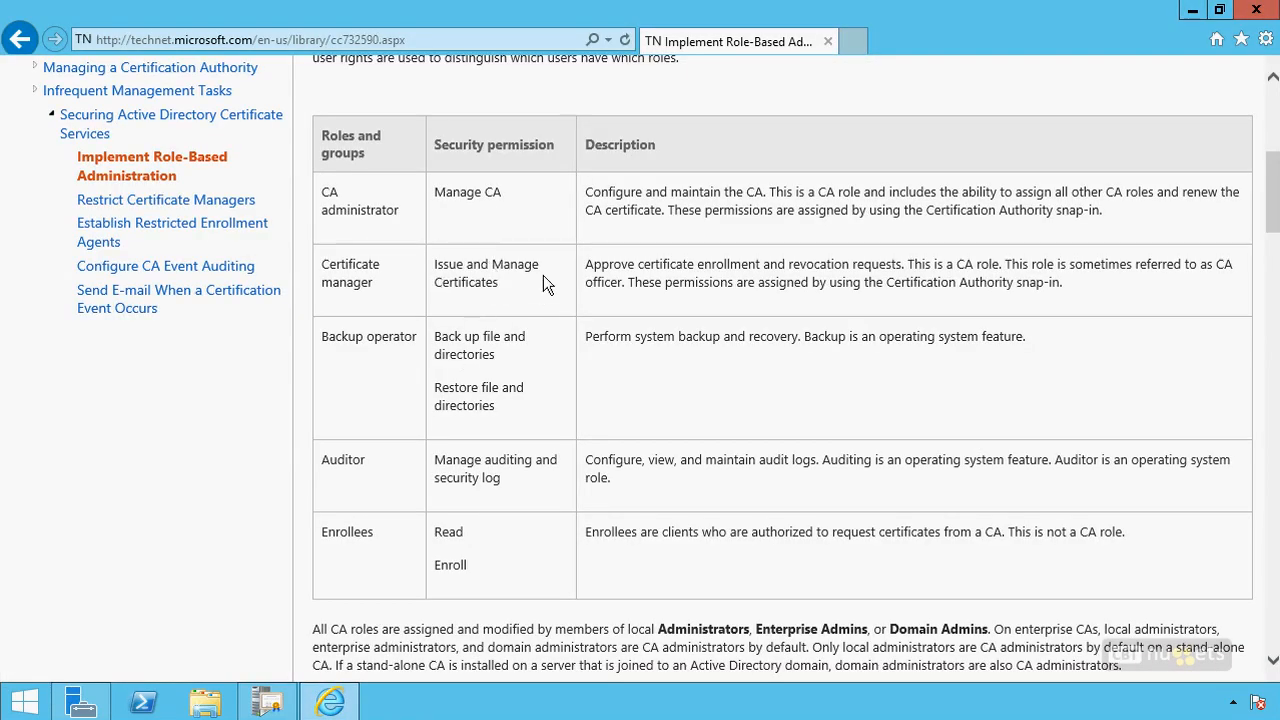
left_click(1192, 10)
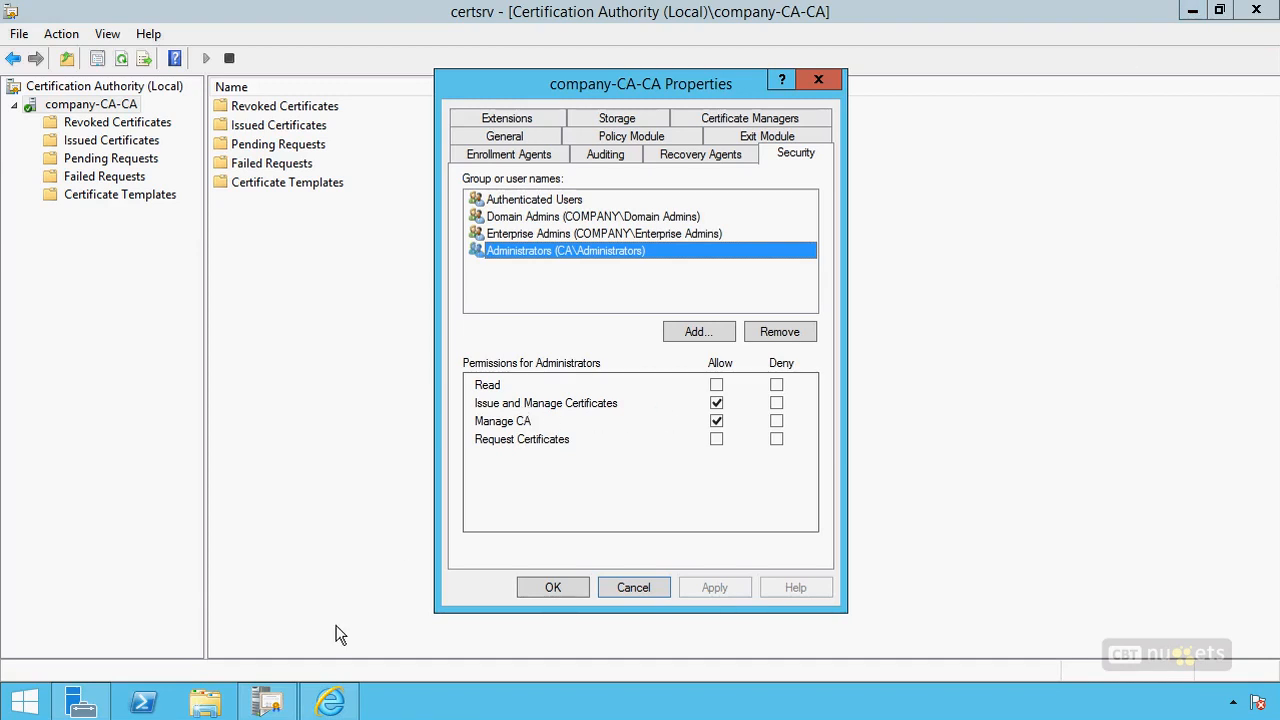
left_click(330, 703)
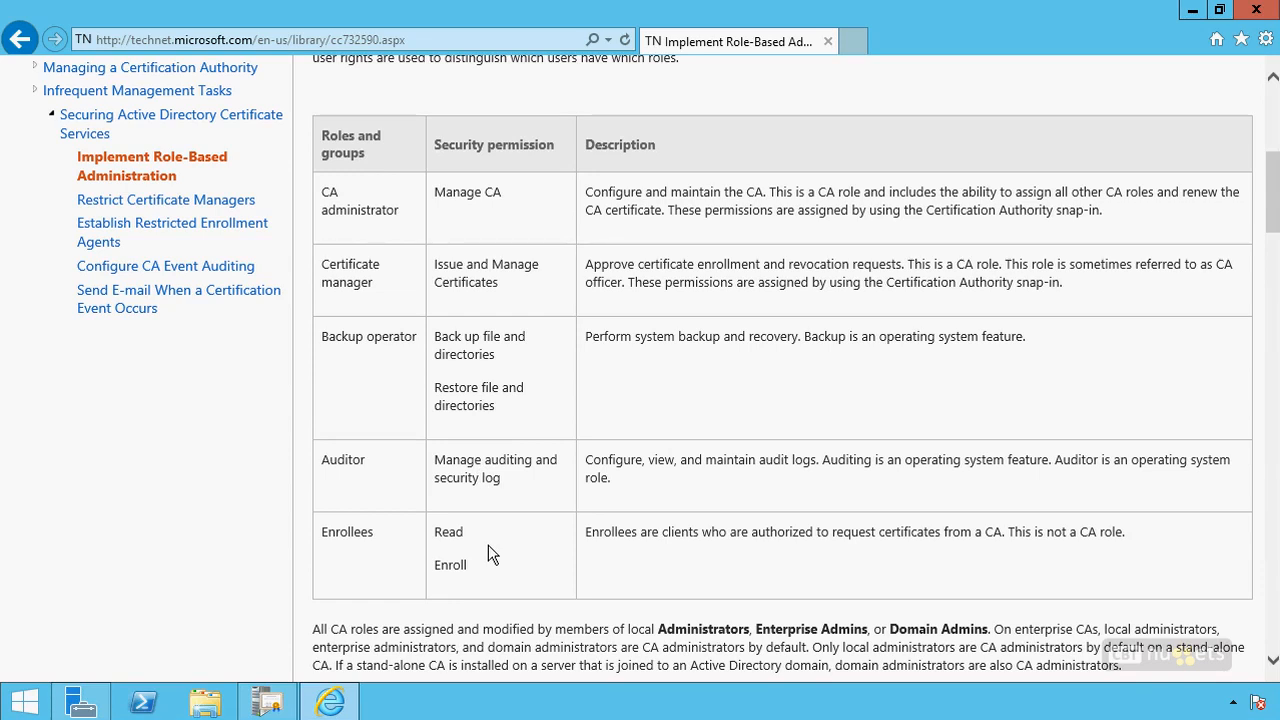
Read how CA roles are assigned and how administrator and certificate manager permissions are set, and return to the roles table.
scroll(478, 356, "down", 3)
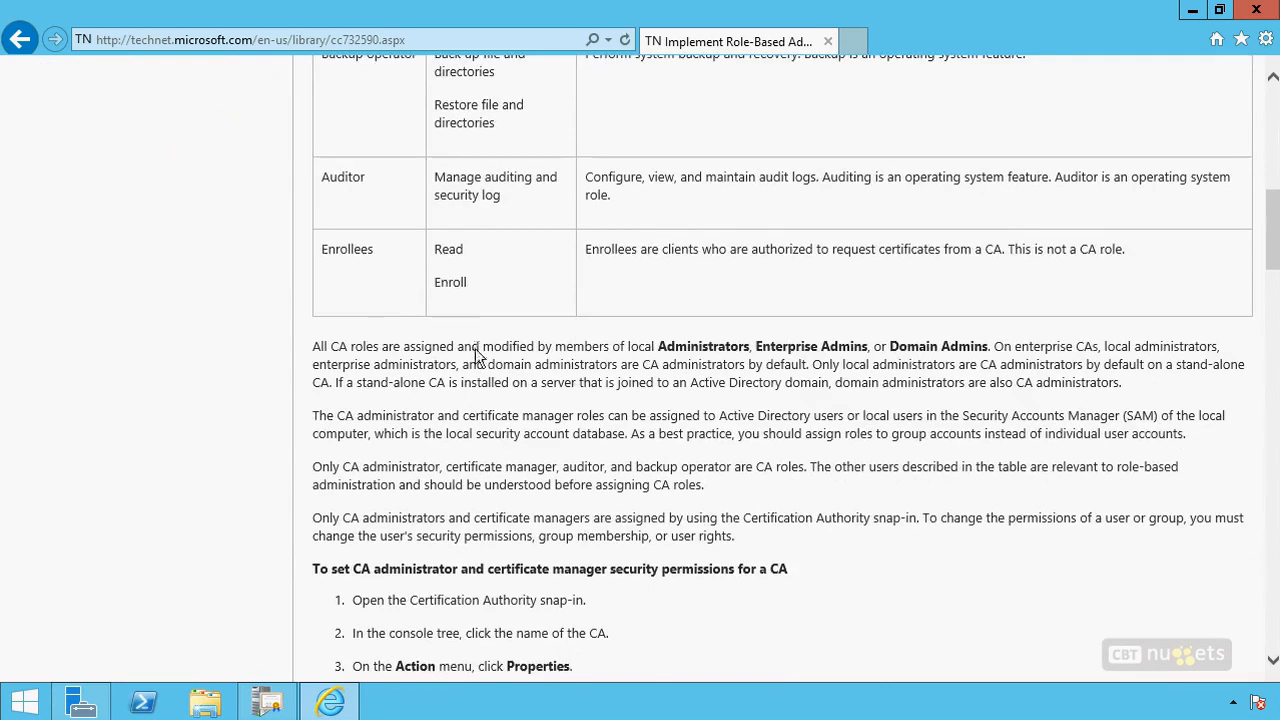
scroll(478, 352, "down", 3)
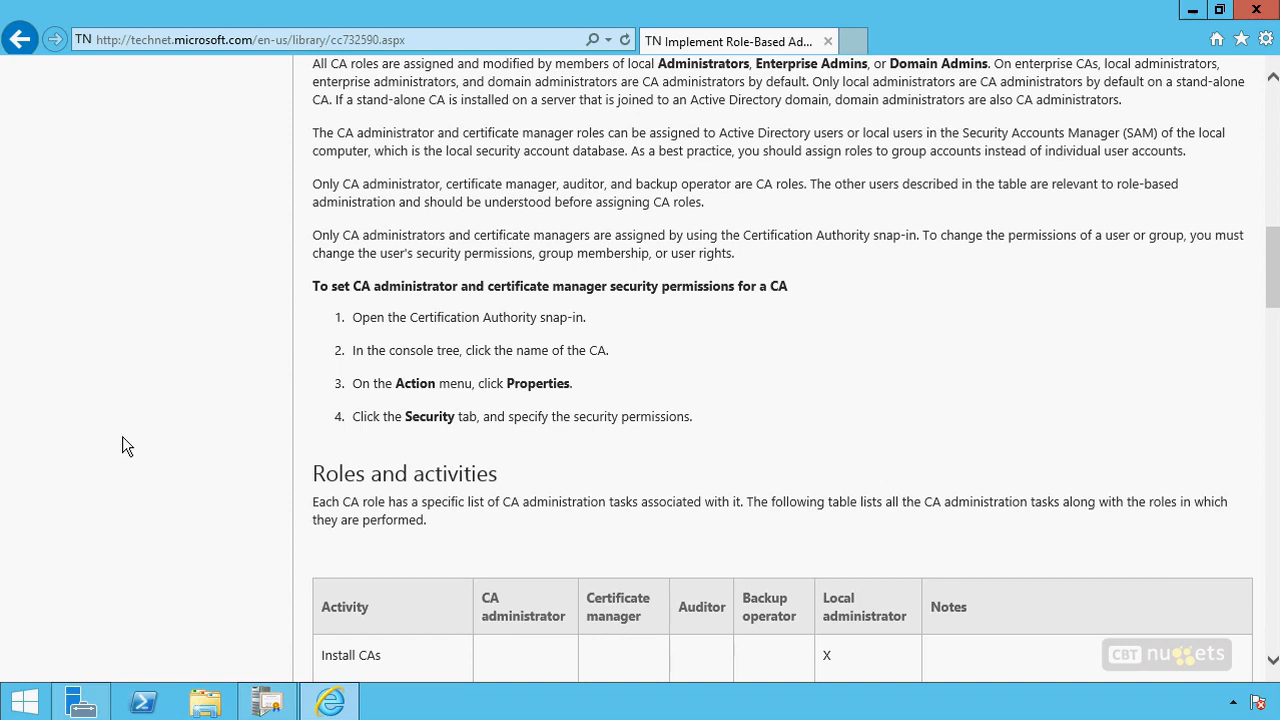
scroll(902, 330, "up", 5)
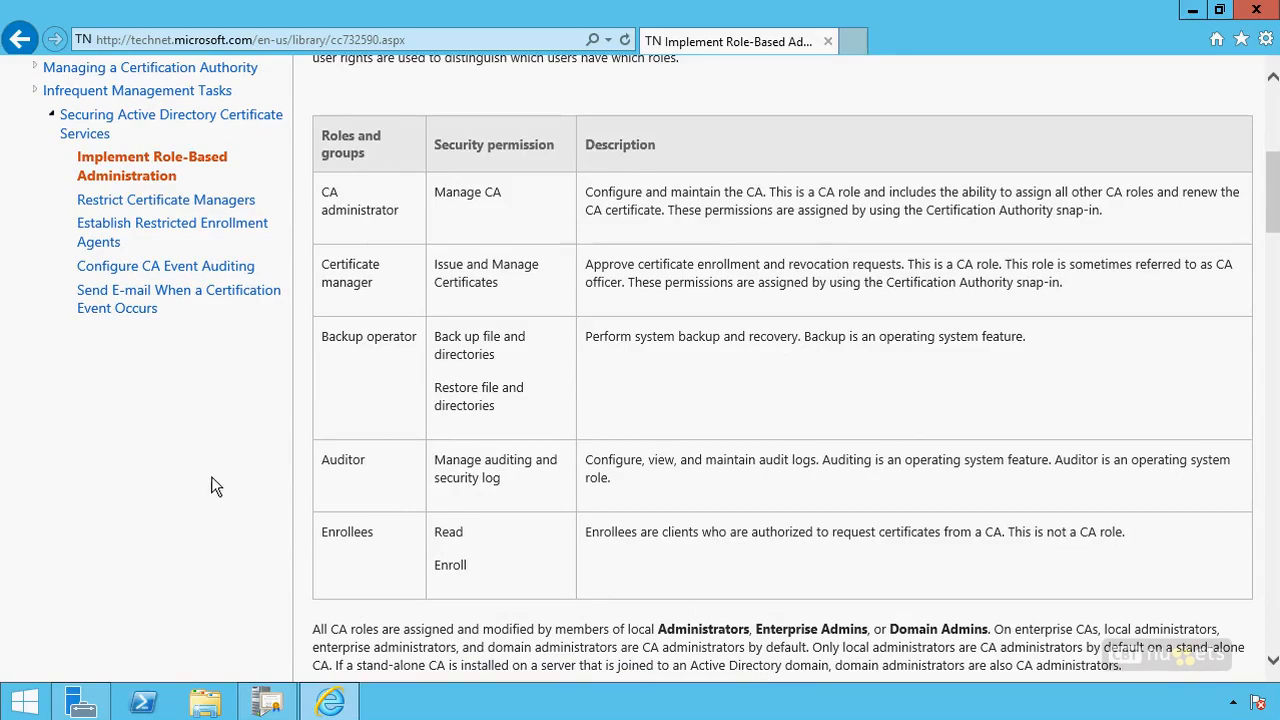
Find Command Prompt from the Start screen and run it as administrator, allowing the elevation.
key("super")
type("command Prompt")
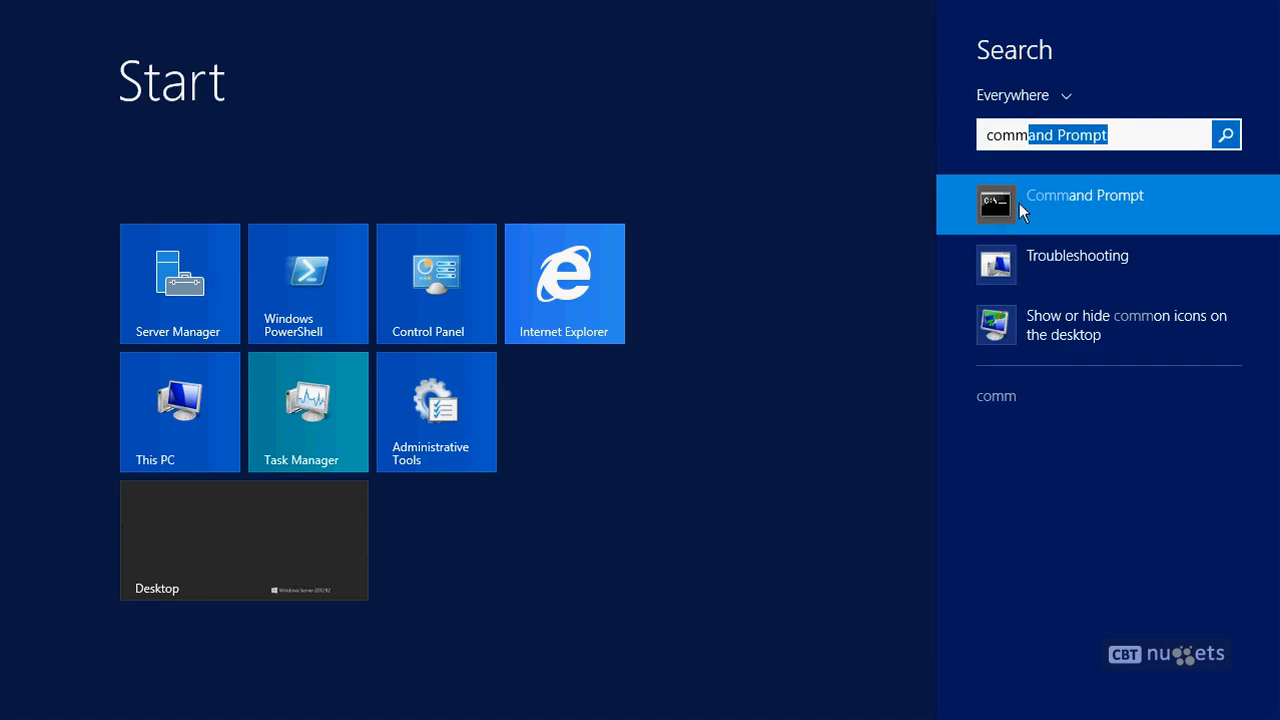
right_click(1019, 203)
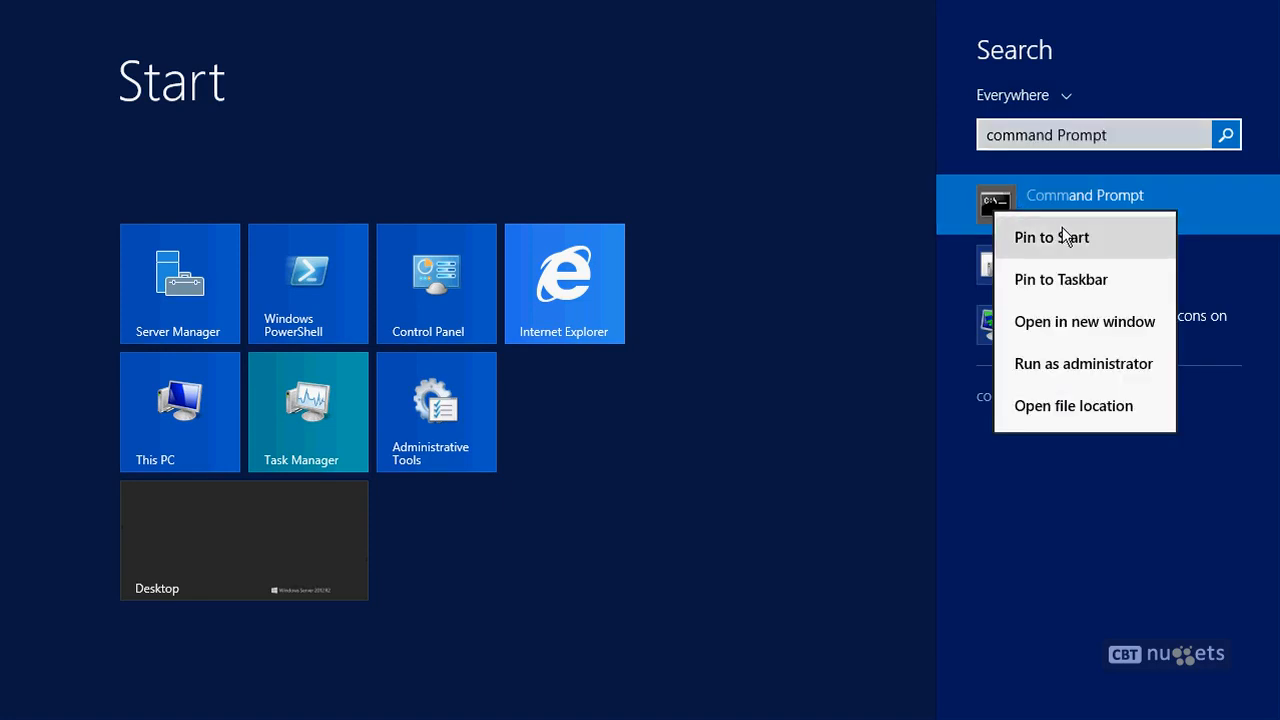
left_click(1084, 362)
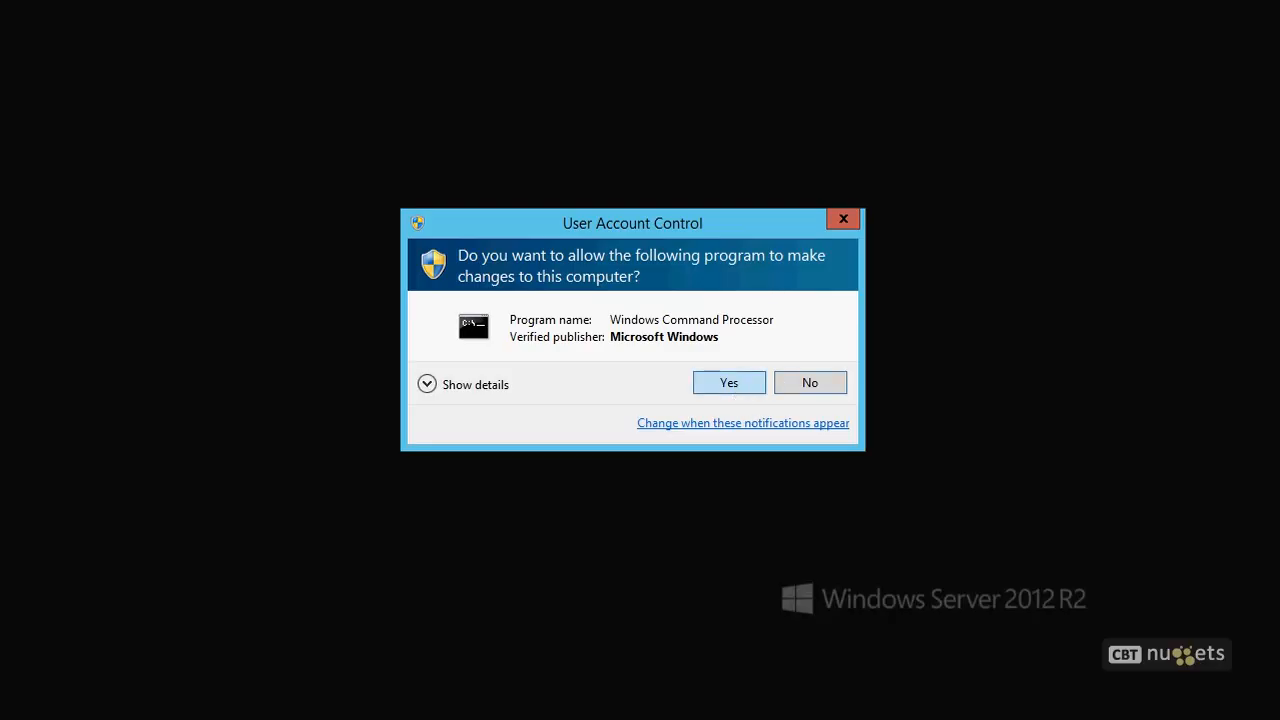
left_click(729, 383)
Enter certutil -setreg ca\roleseparationenabled 1 without running it, check the roles table again, and close Command Prompt.
type("certuti")
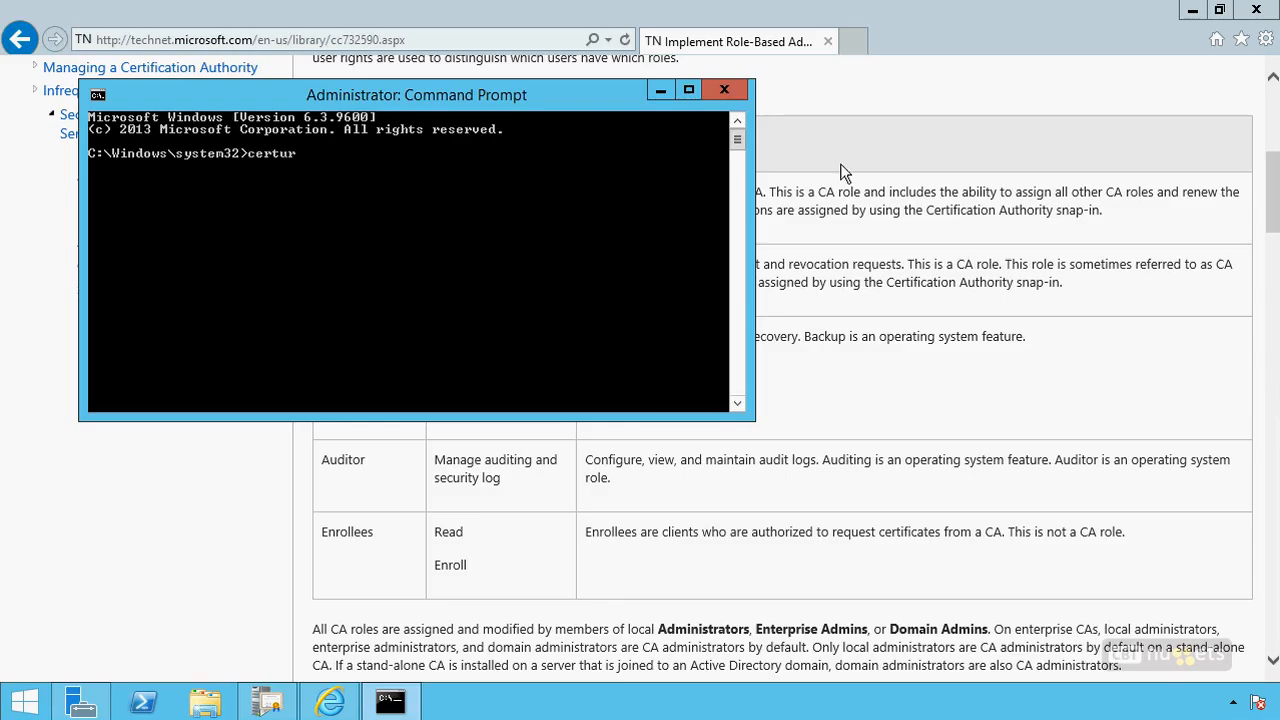
type("l -setreg ca\\roleseparationenabled 1")
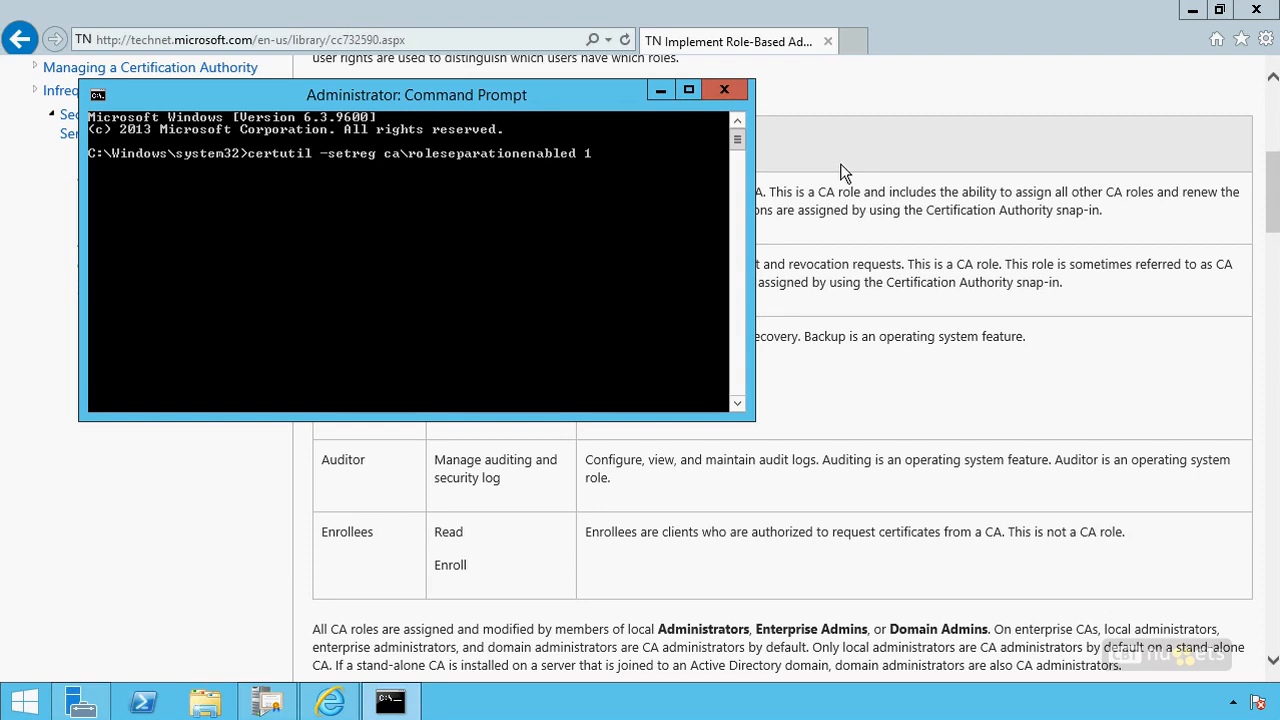
left_click(846, 89)
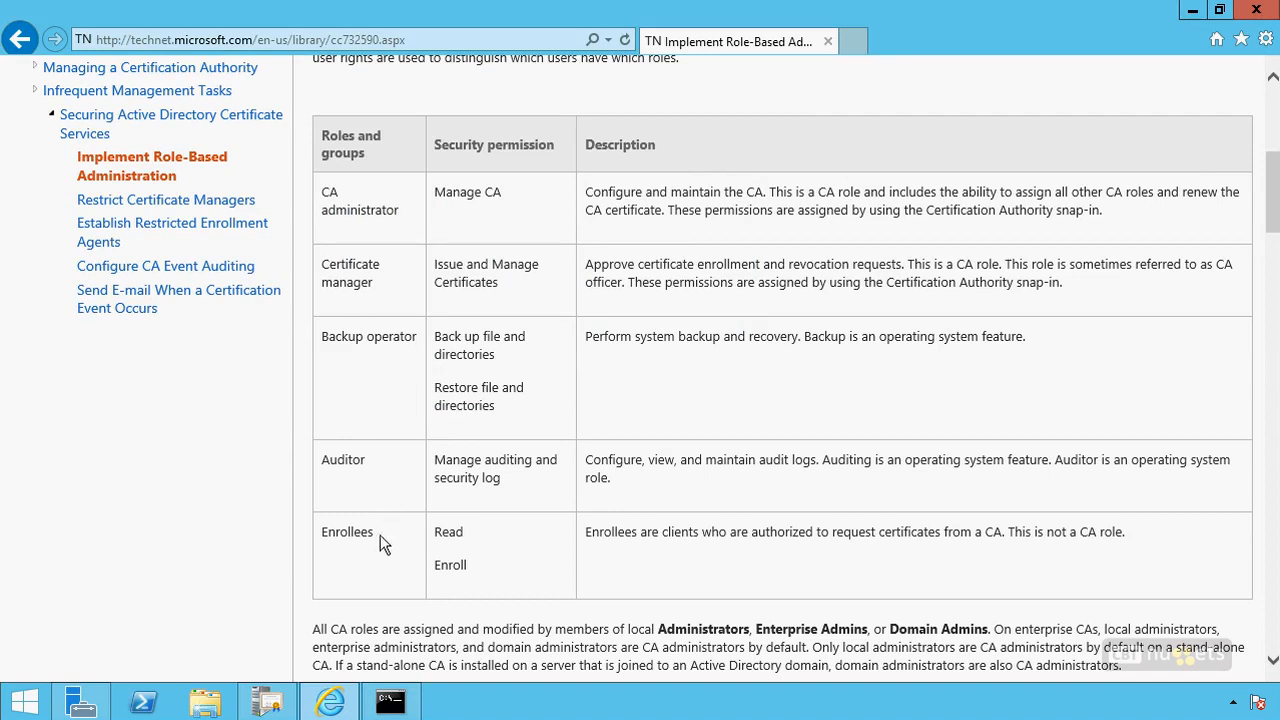
left_click(390, 702)
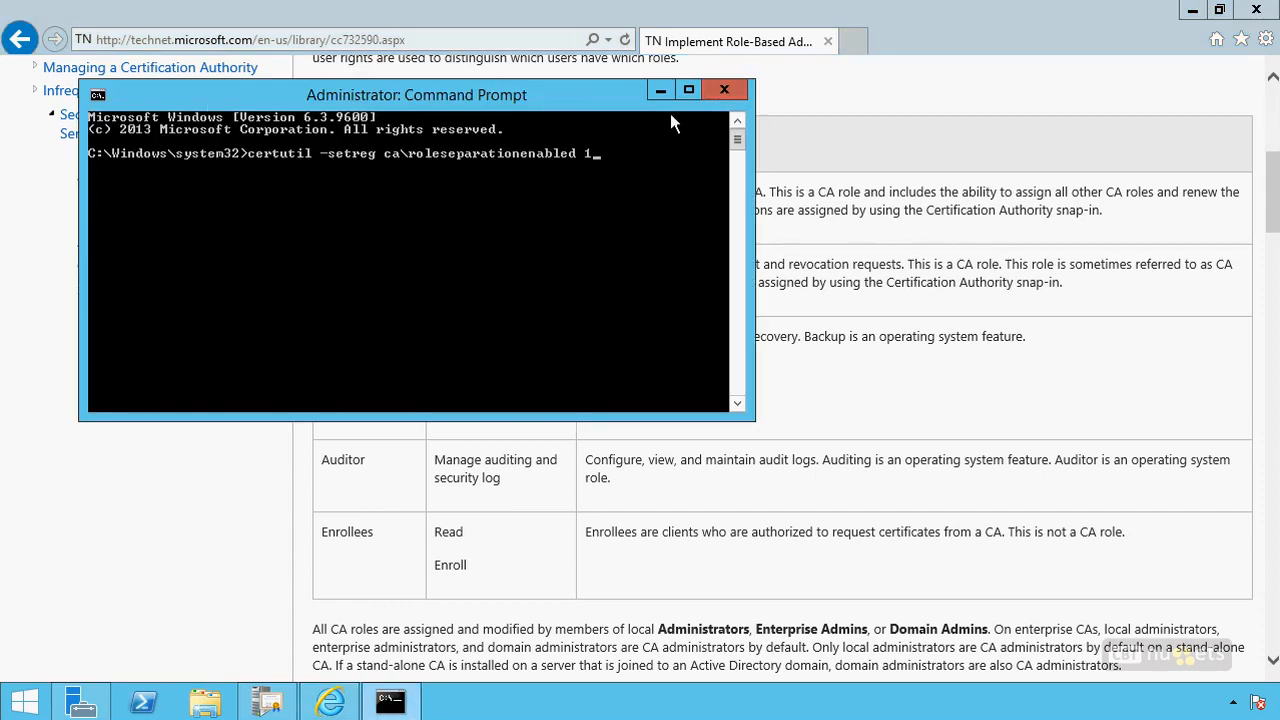
left_click(724, 90)
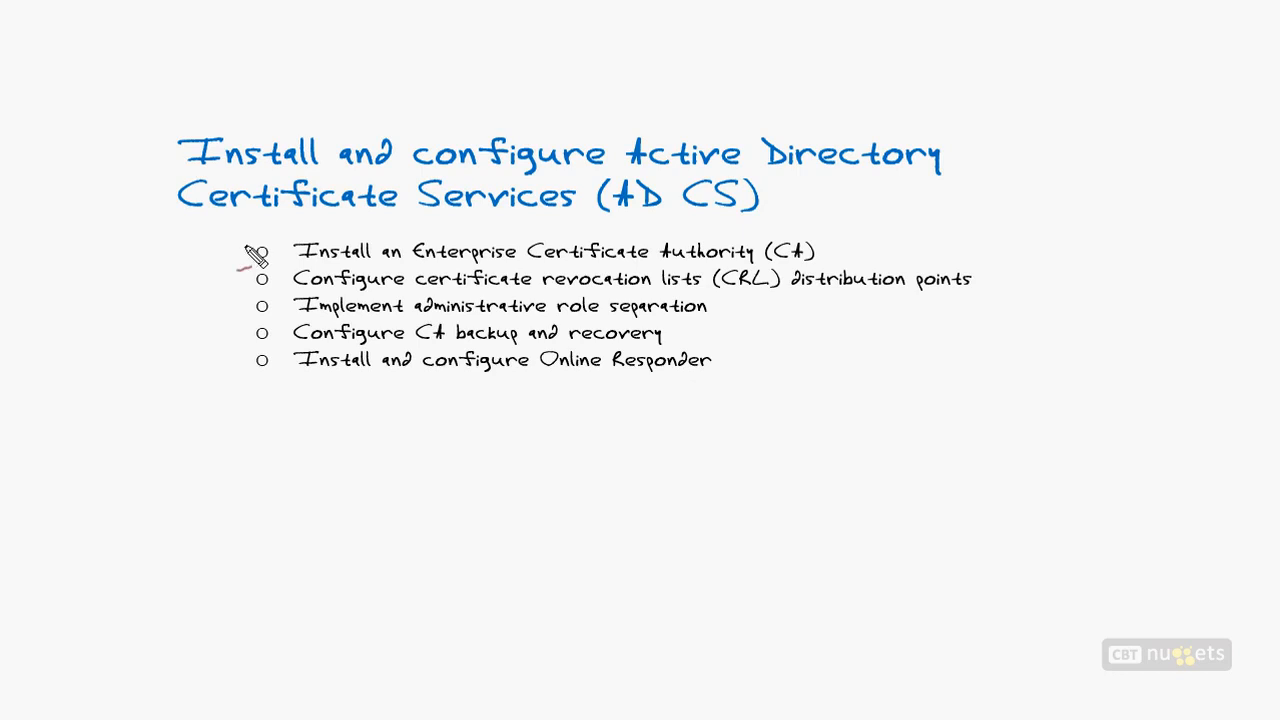
left_click_drag(200, 233, 246, 252)
left_click_drag(208, 291, 250, 303)
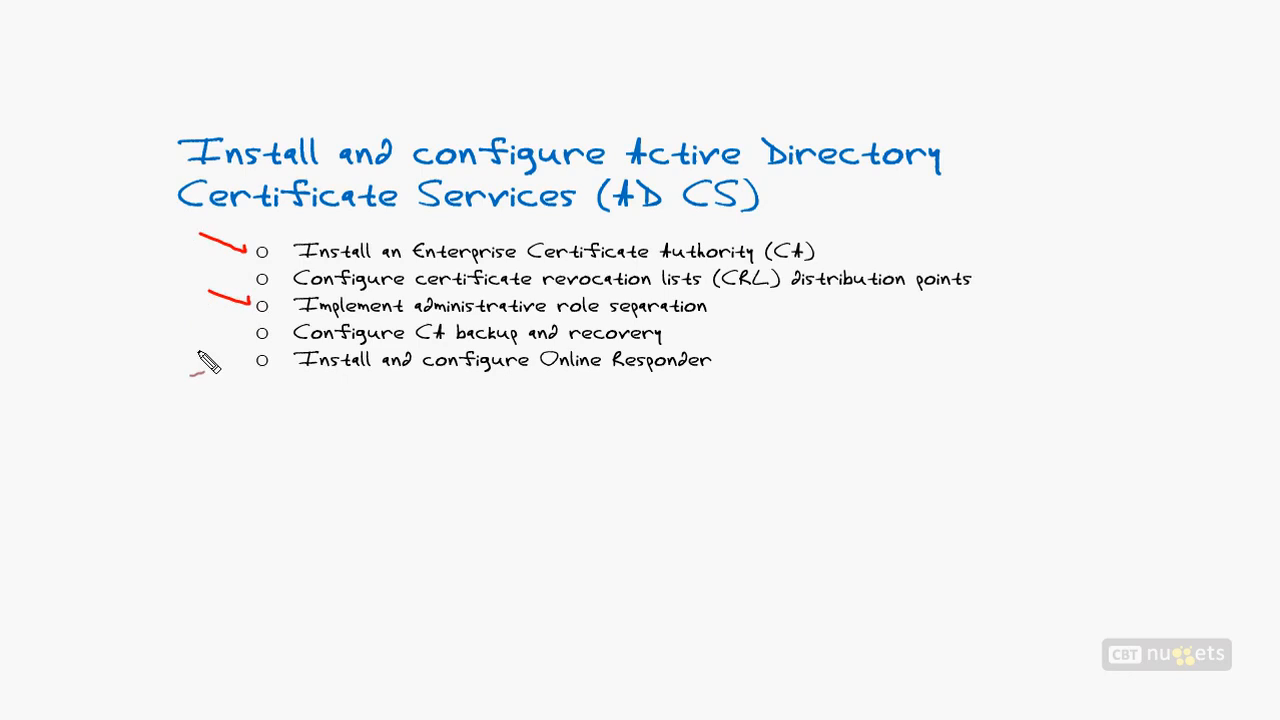
mouse_move(846, 295)
left_mouse_down()
mouse_move(765, 259)
mouse_move(952, 297)
mouse_move(790, 306)
left_mouse_up()
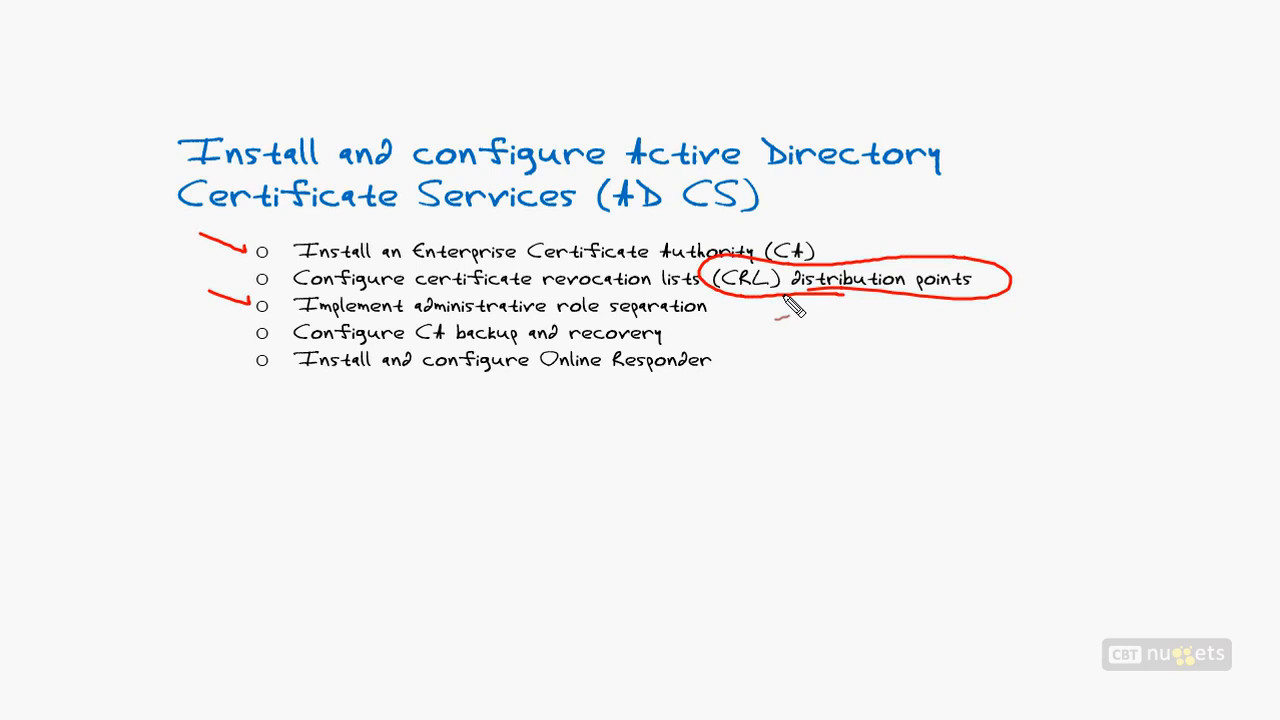
key("e")
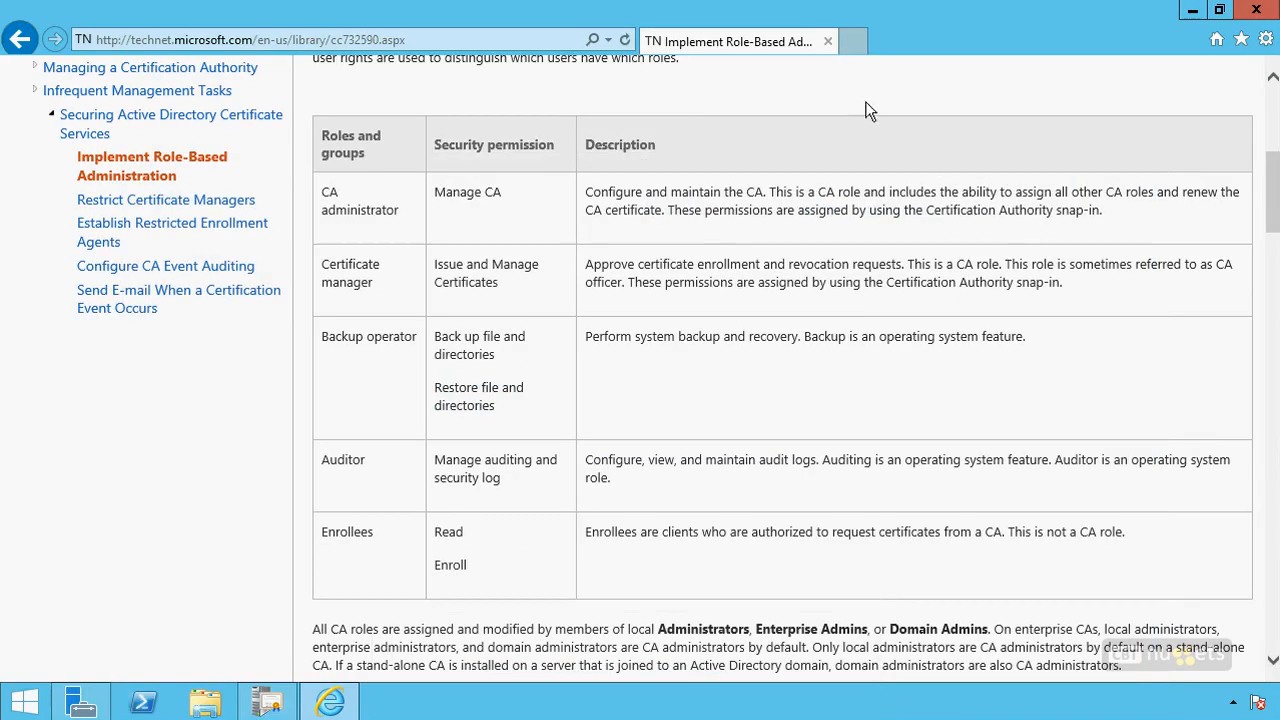
Switch to the Certification Authority console and display the CRL Distribution Point (CDP) extension in the properties of company-CA-CA.
left_click(1192, 12)
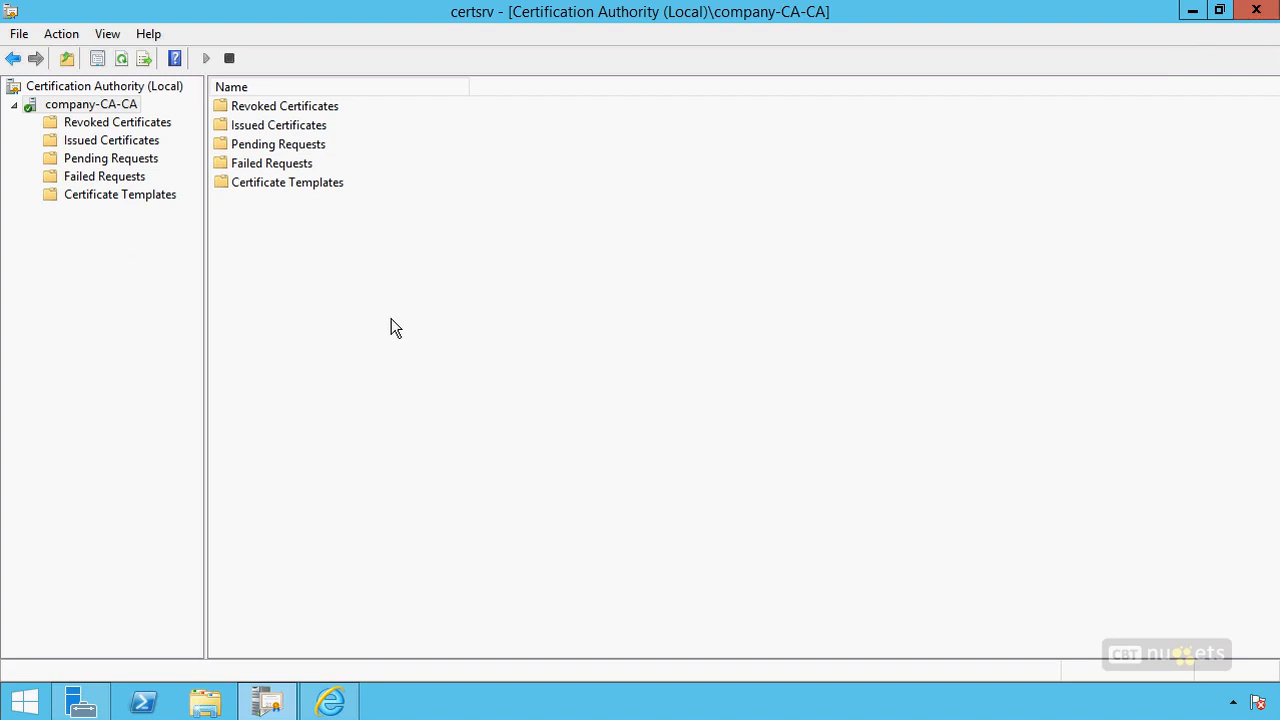
right_click(104, 104)
left_click(170, 218)
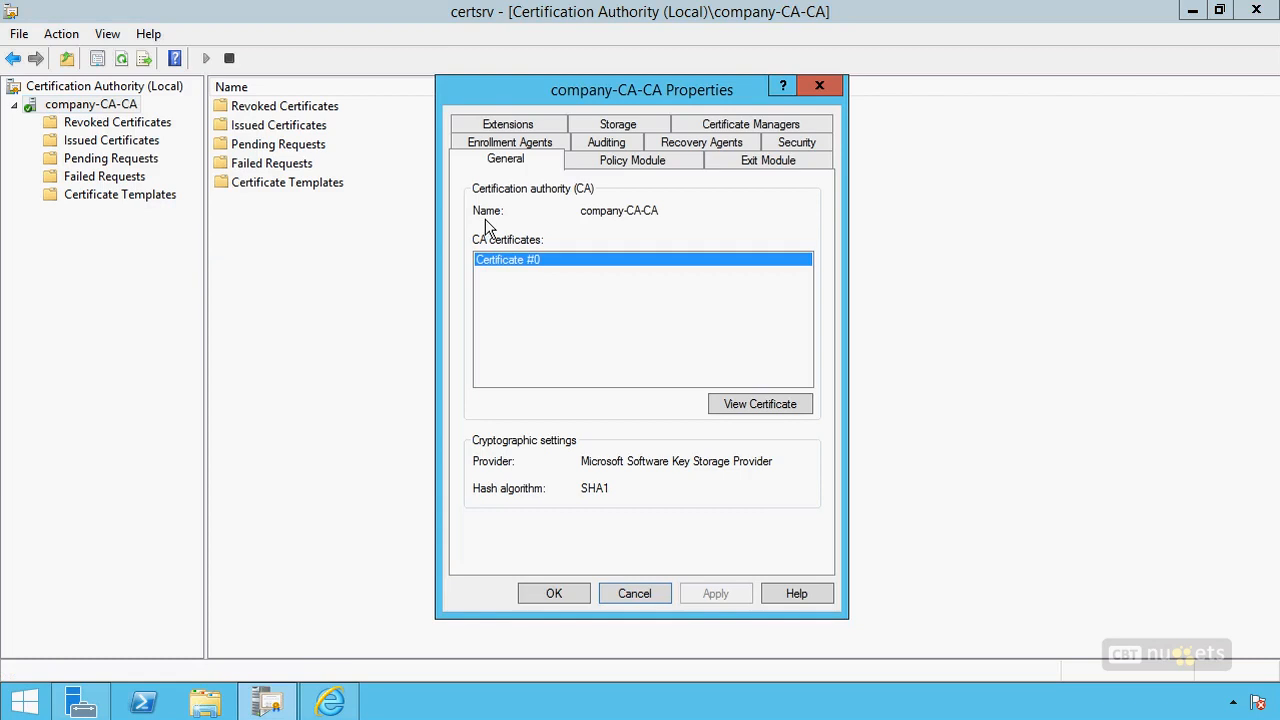
left_click(527, 126)
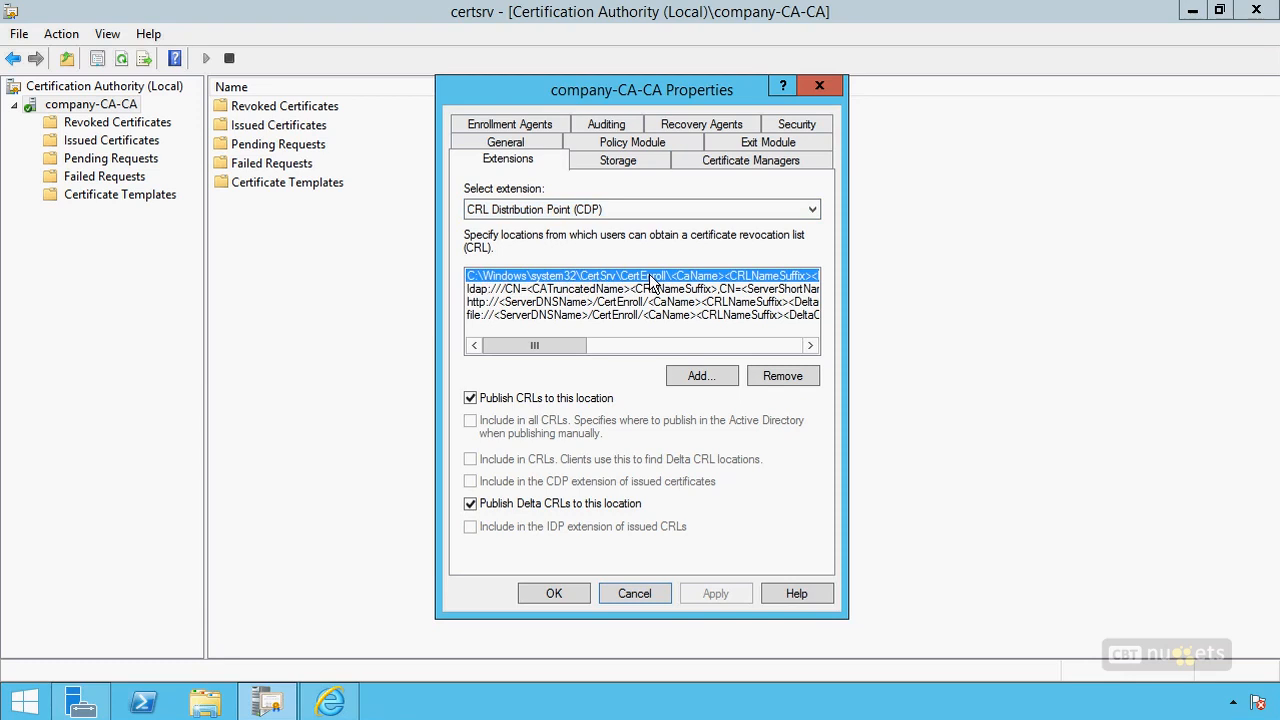
Open File Explorer and browse to the C:\Windows\System32\CertSrv\CertEnroll folder.
key("super+e")
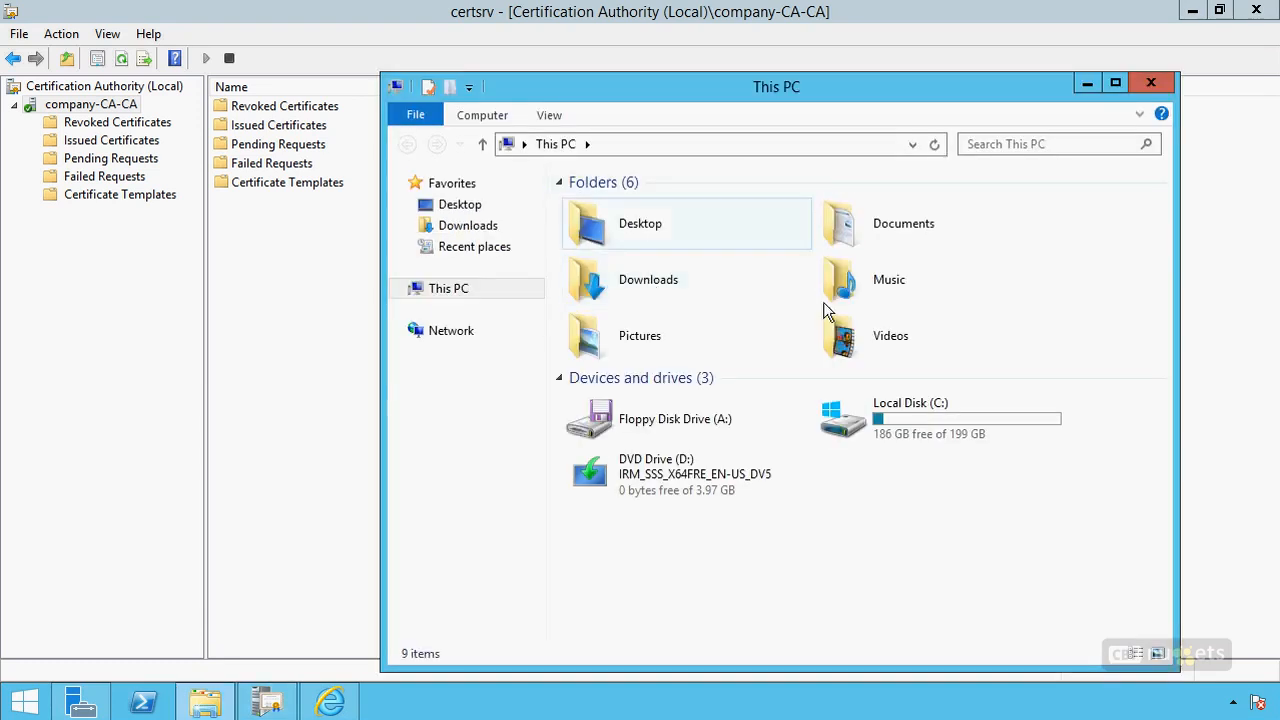
double_click(890, 415)
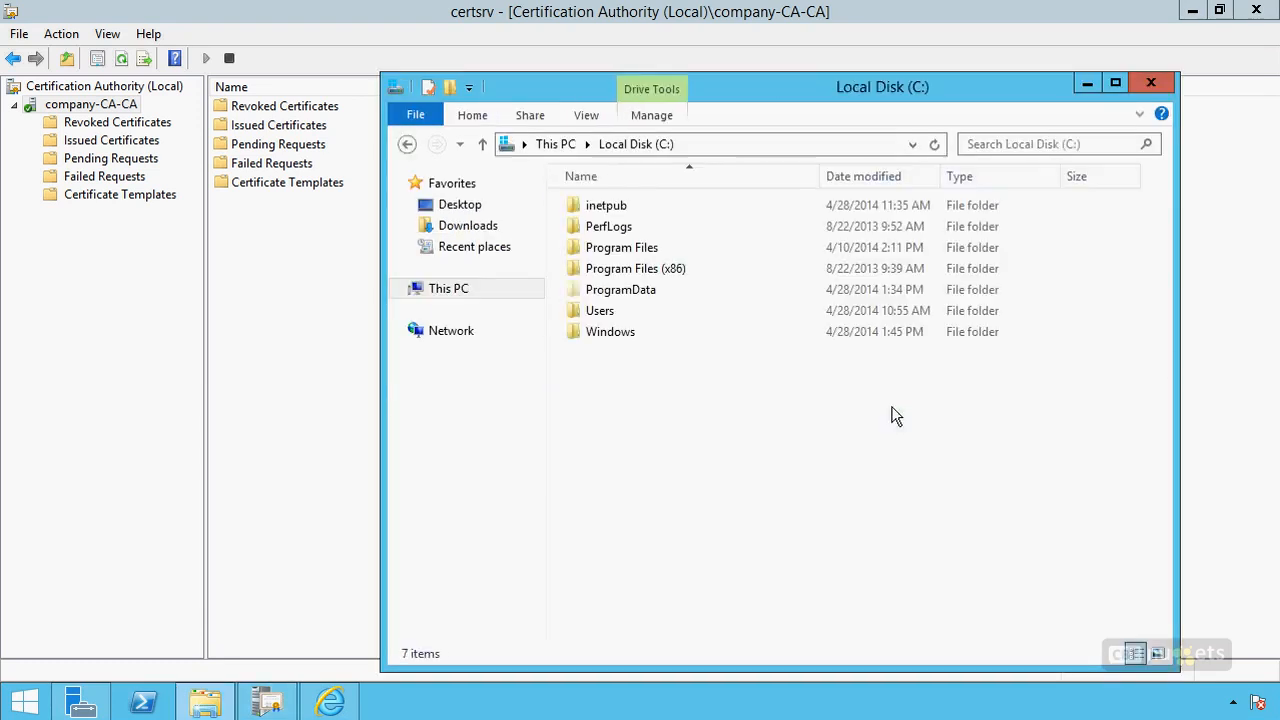
double_click(605, 333)
scroll(609, 345, "down", 15)
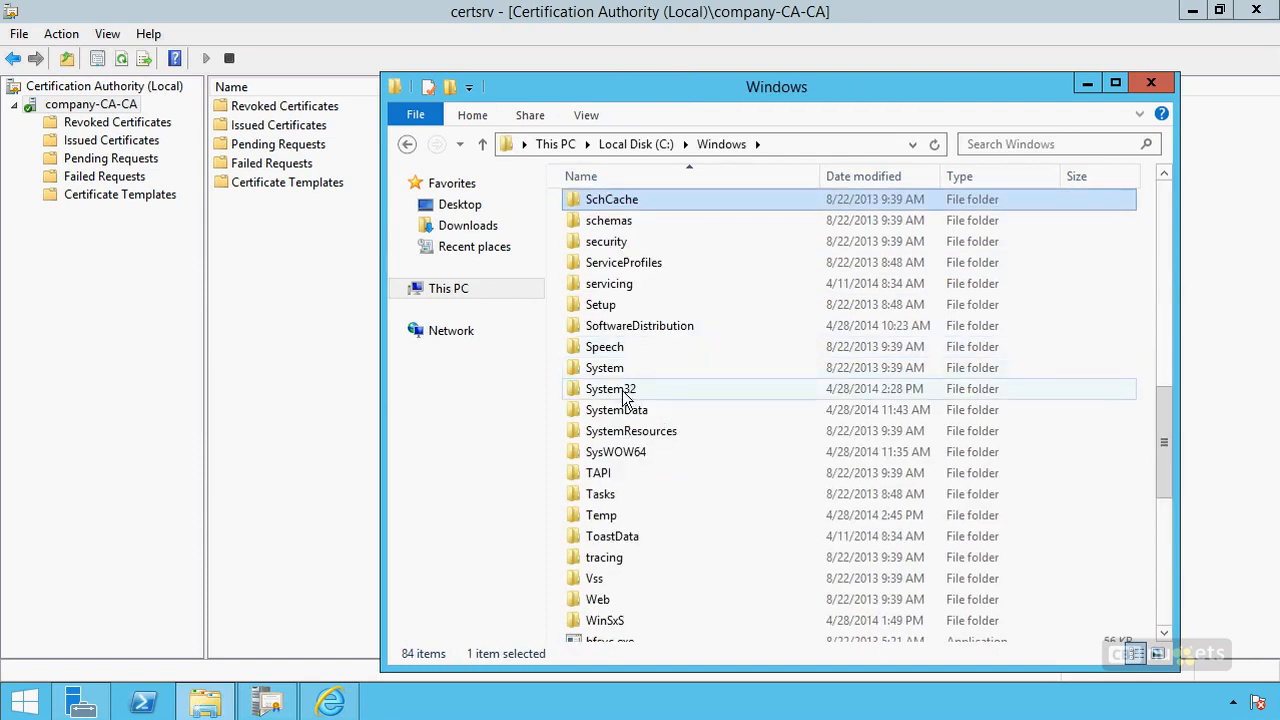
double_click(600, 389)
double_click(605, 437)
double_click(608, 205)
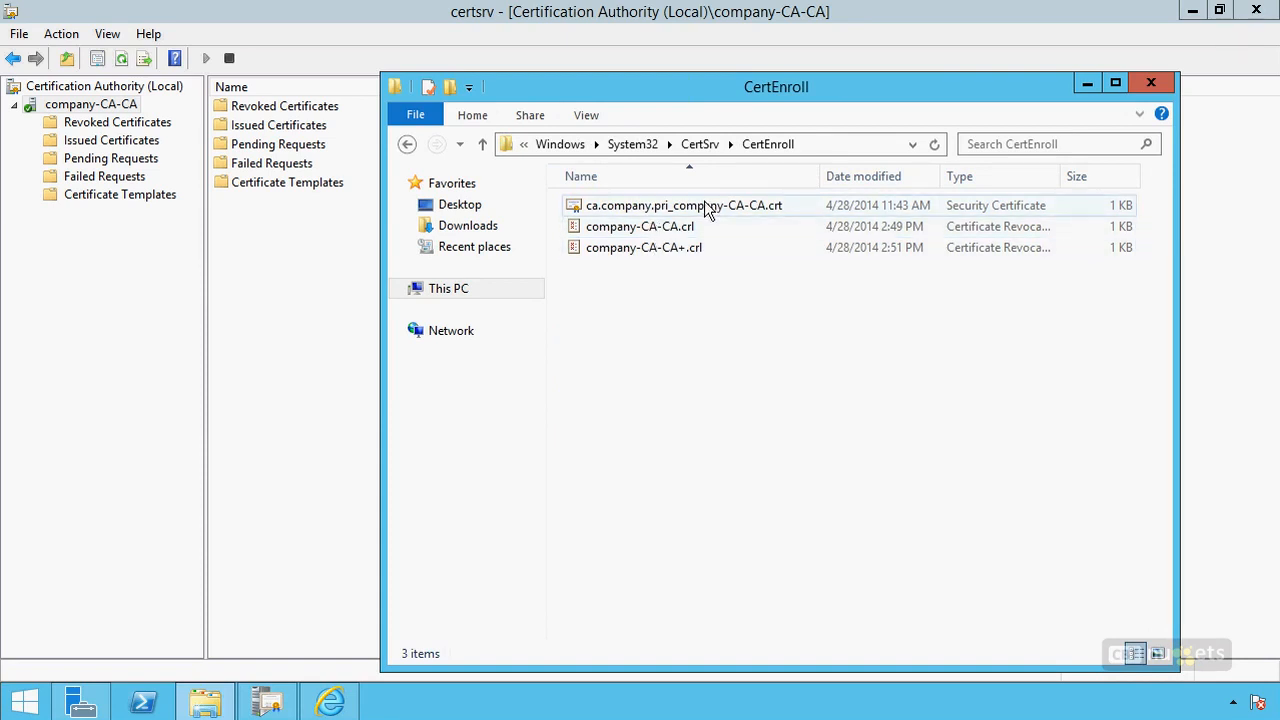
View the contents of company-CA-CA.crl in Notepad, and close both the file and the CertEnroll folder window.
left_click(666, 228)
right_click(646, 228)
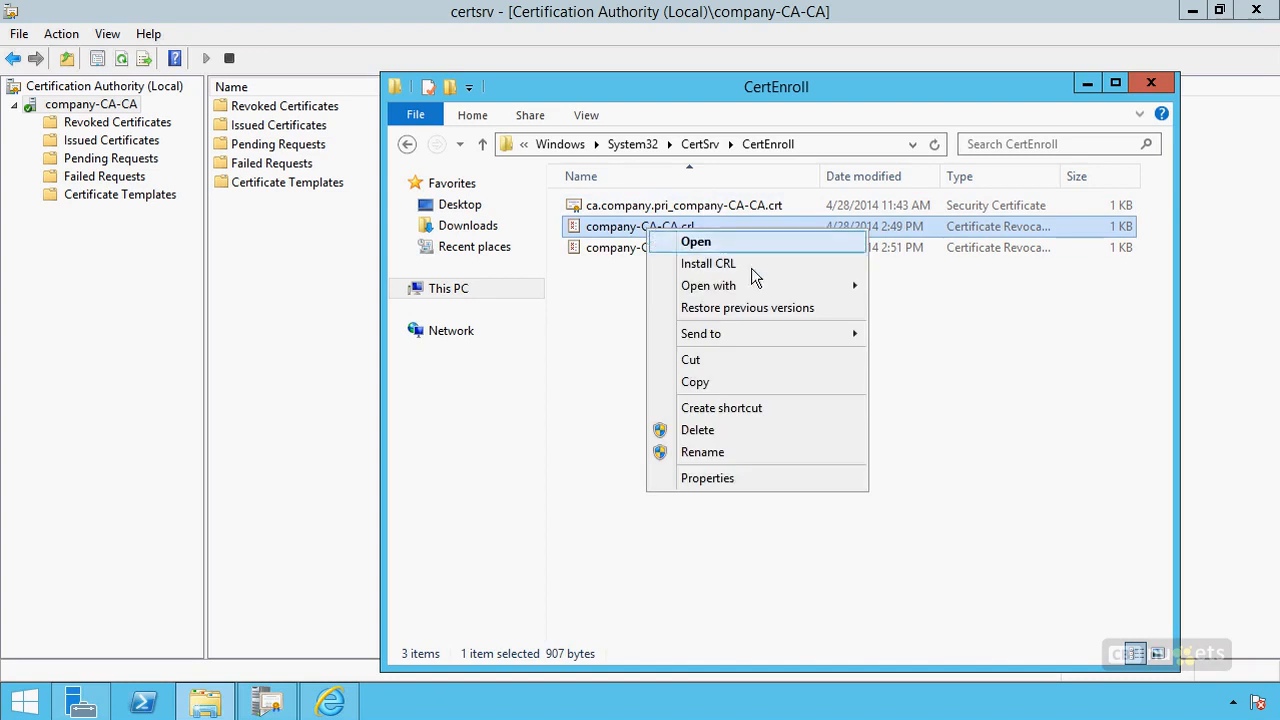
mouse_move(758, 287)
left_click(921, 308)
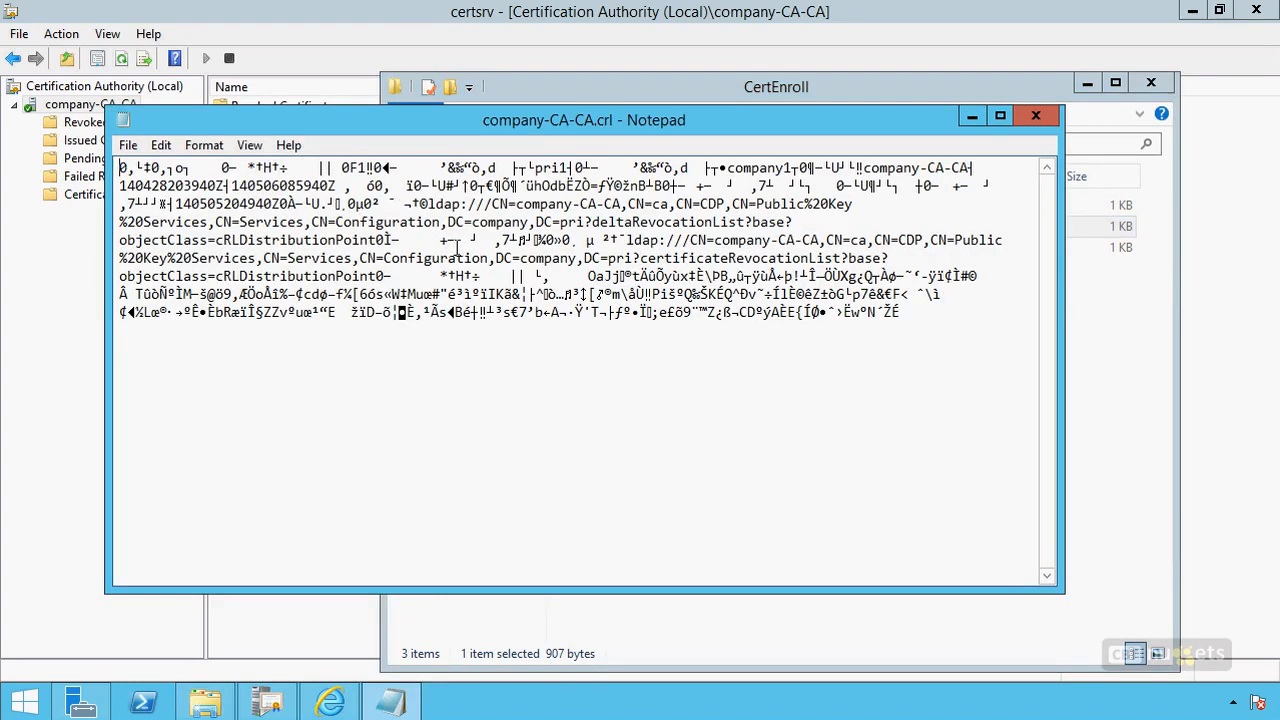
left_click(1036, 116)
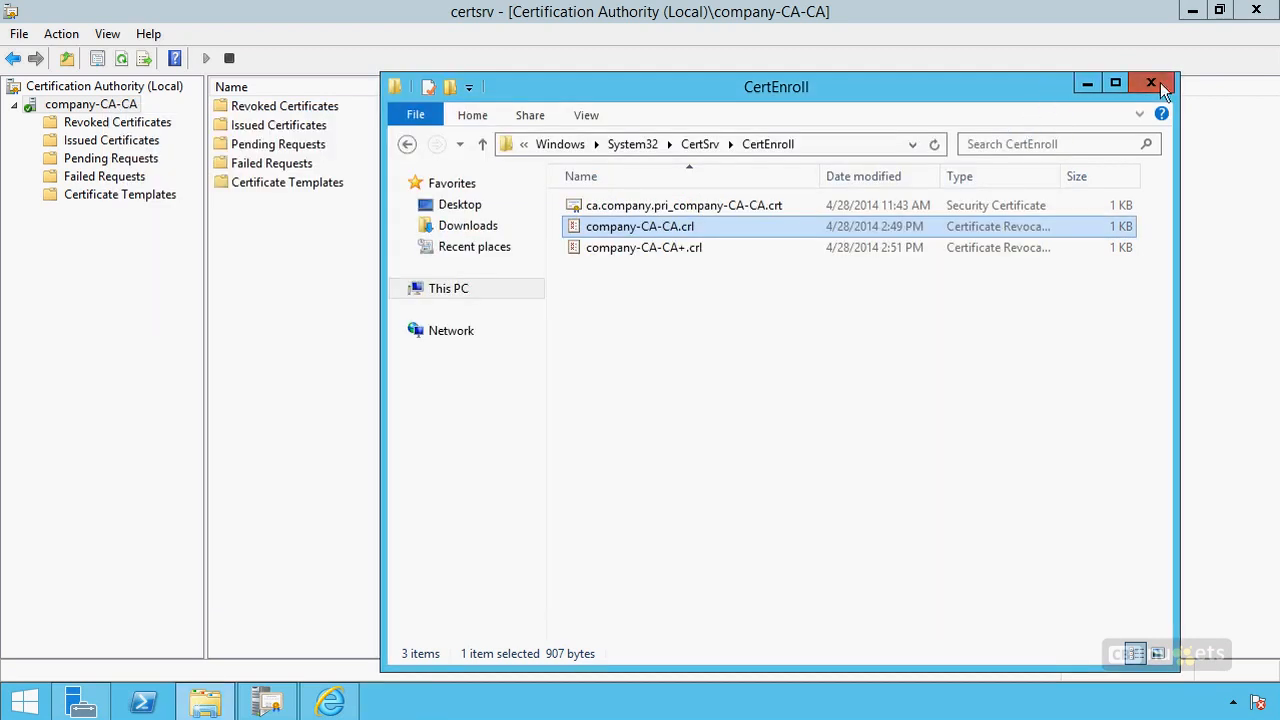
left_click(1151, 83)
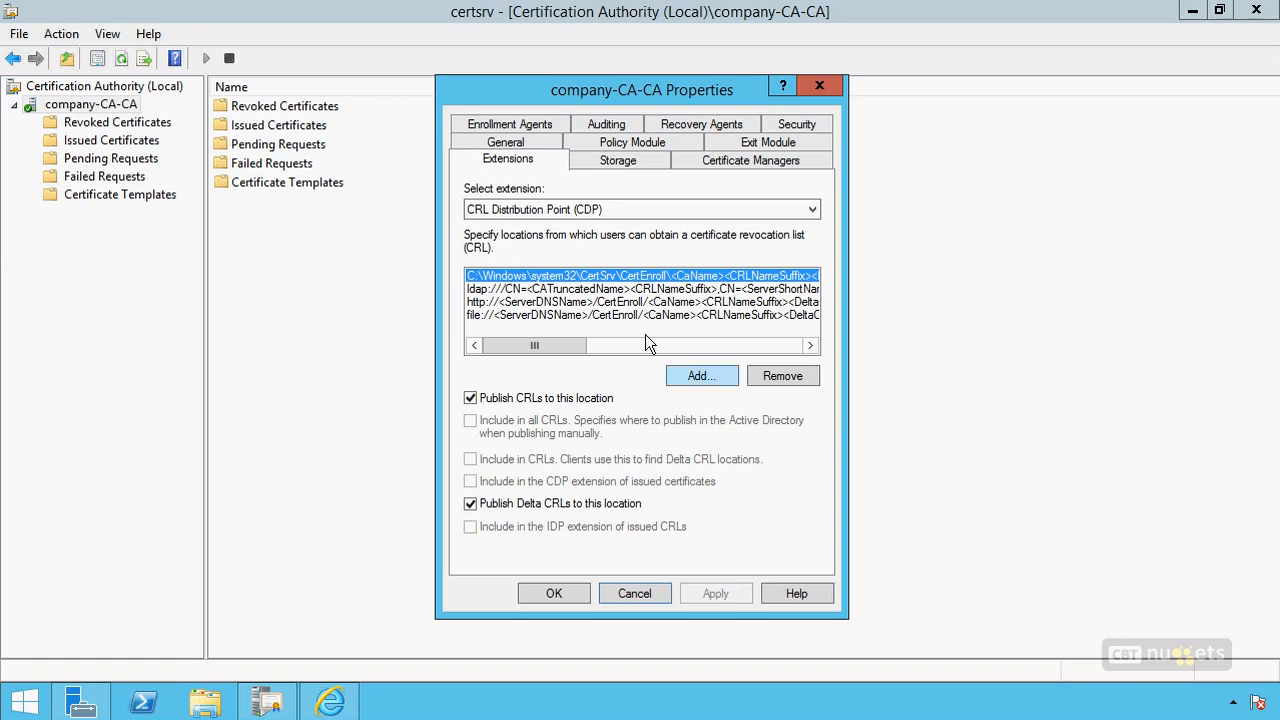
Examine the publishing options of the local C:\, ldap and http CRL distribution locations.
left_click(539, 288)
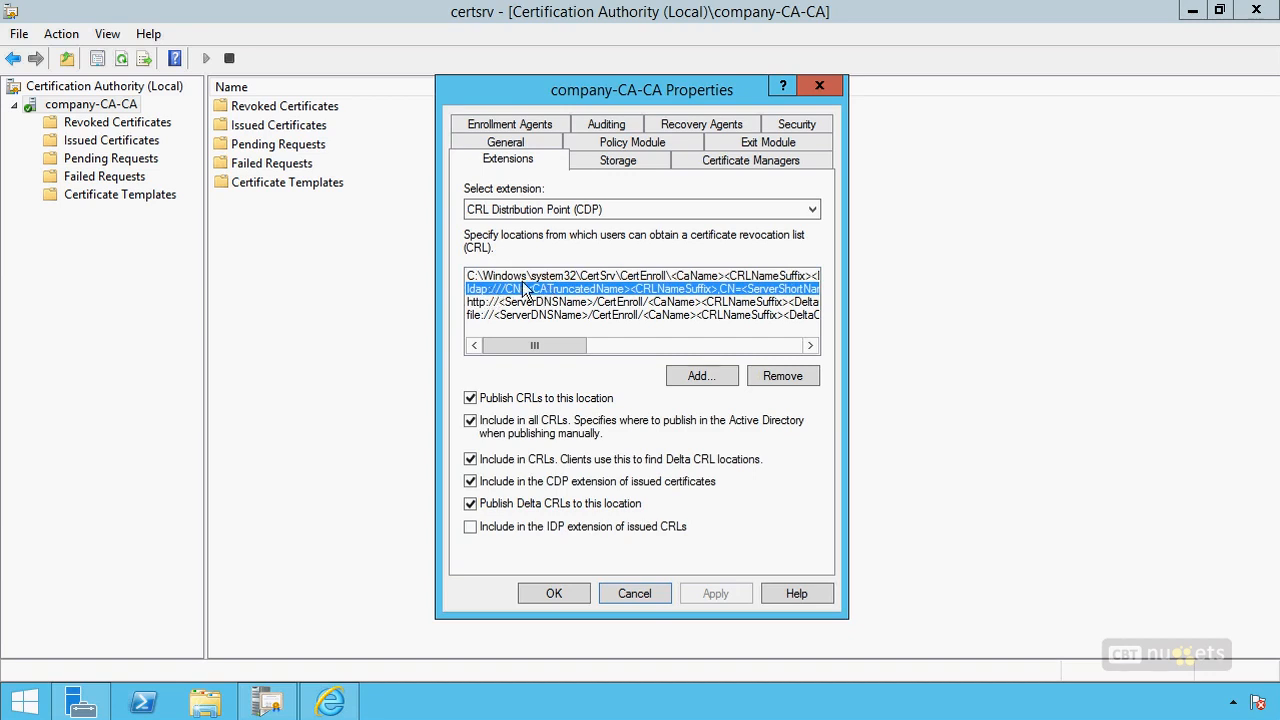
left_click_drag(547, 346, 513, 353)
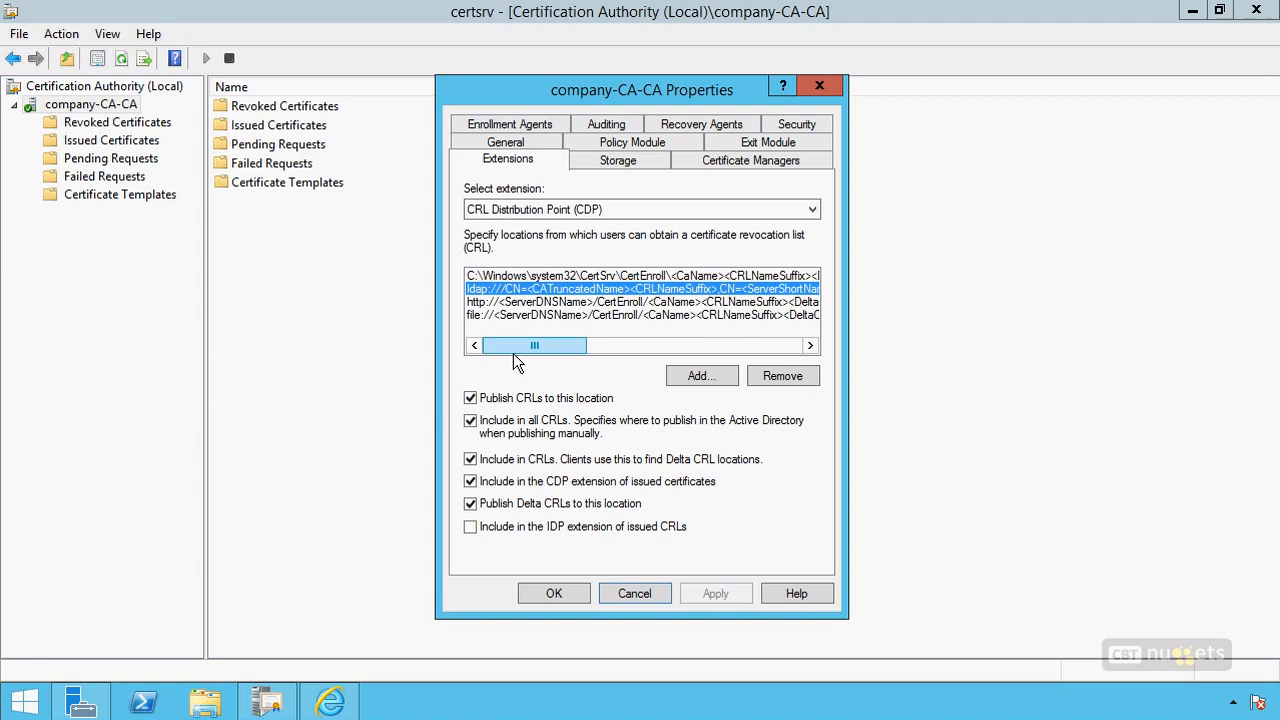
left_click(533, 277)
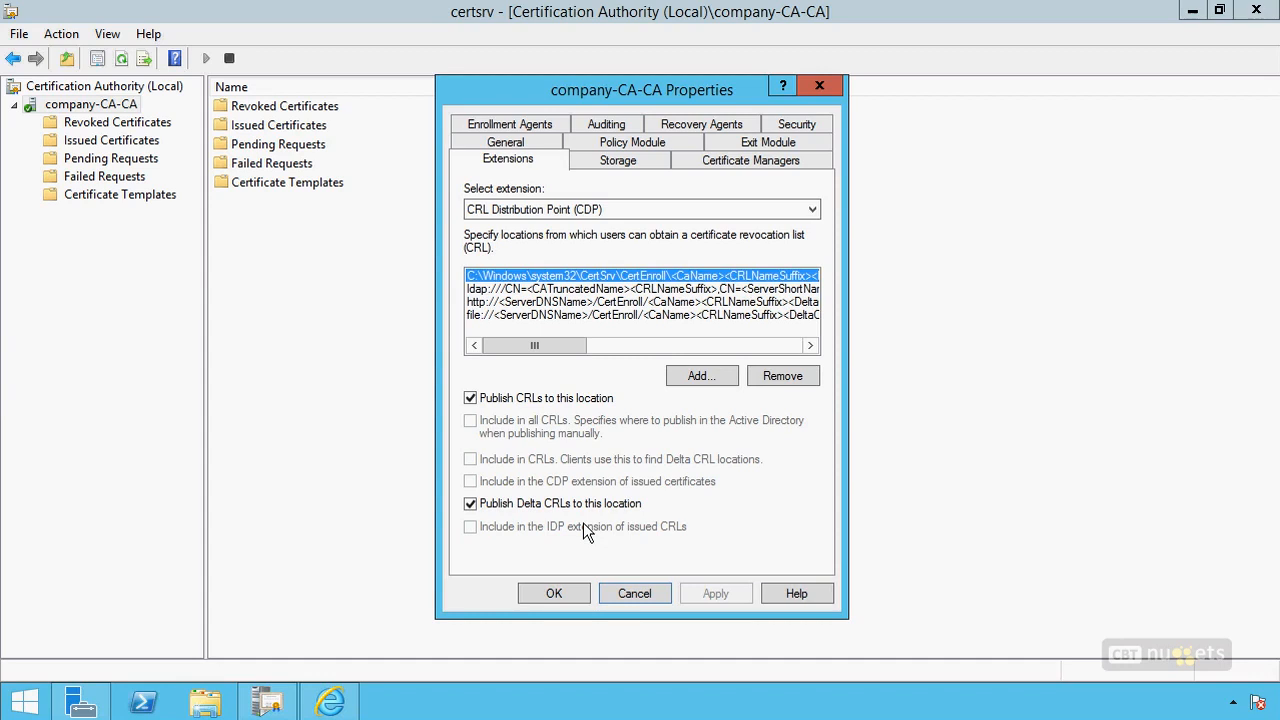
left_click(606, 289)
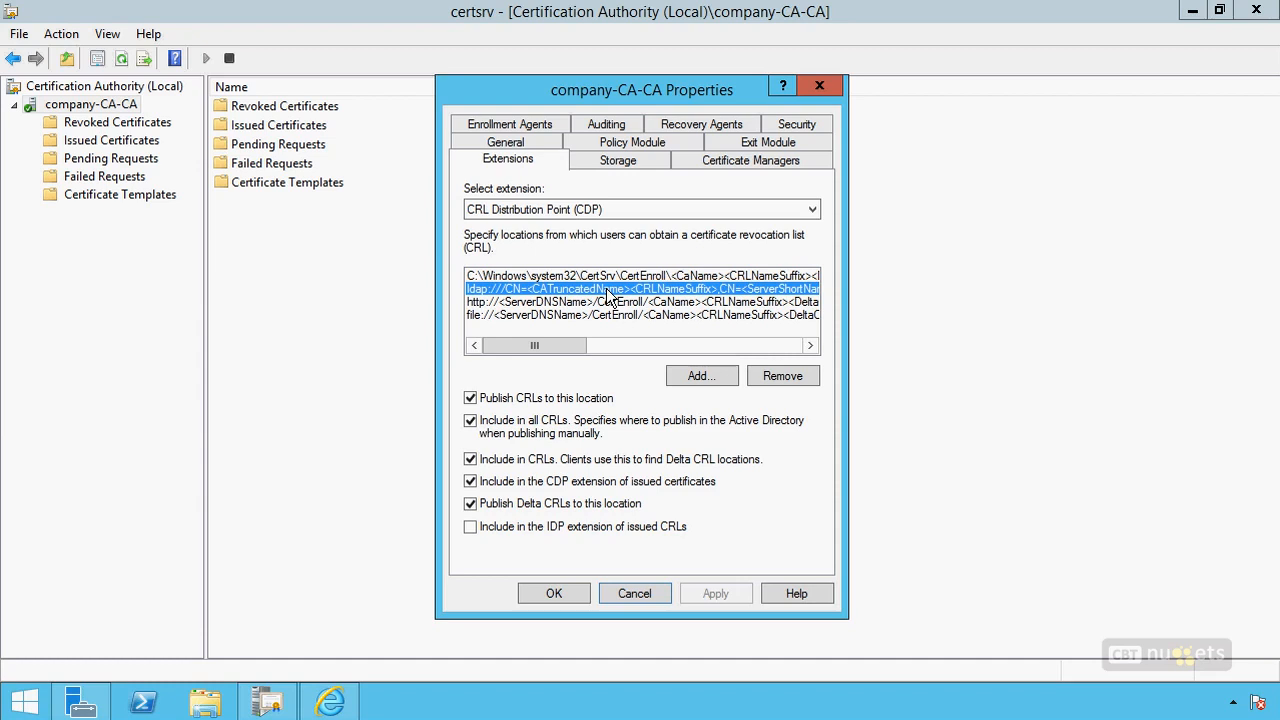
left_click(521, 302)
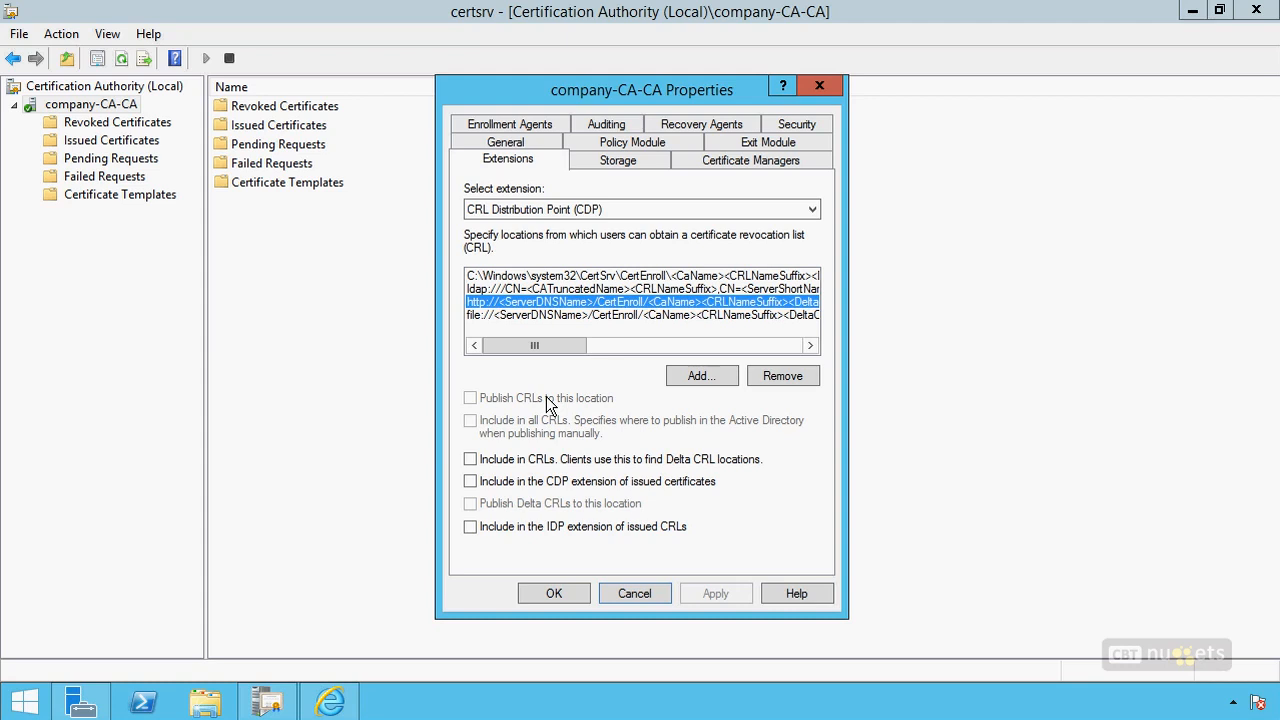
left_click(715, 377)
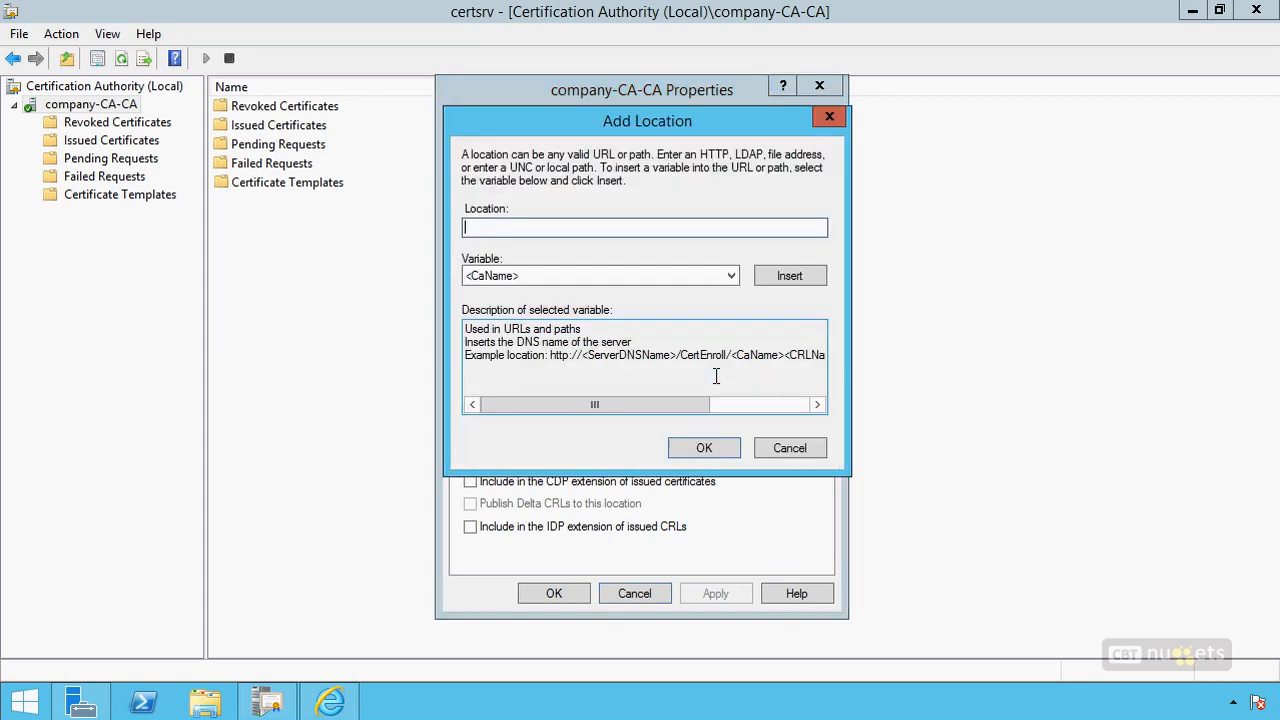
type("c:\\crl\\mycrl.crl")
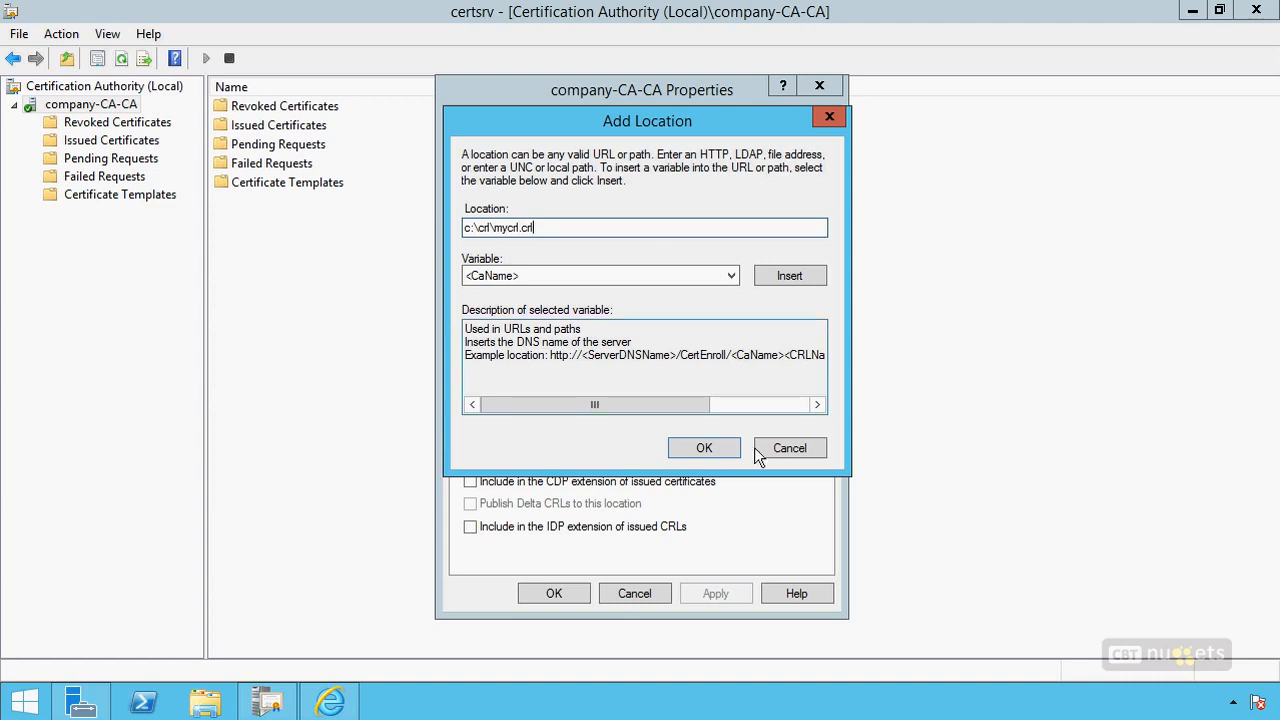
left_click(783, 447)
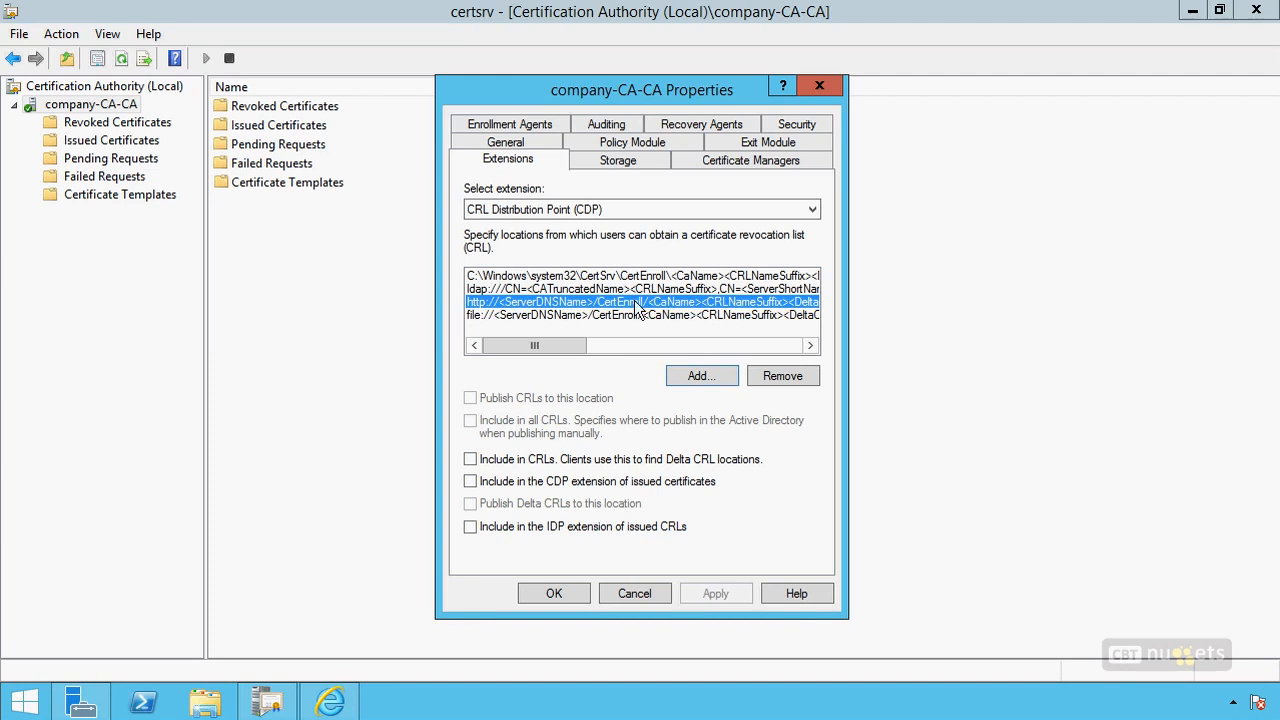
Start adding a CRL location and examine the available variables and the example location in the variable description.
left_click(697, 378)
left_click(509, 278)
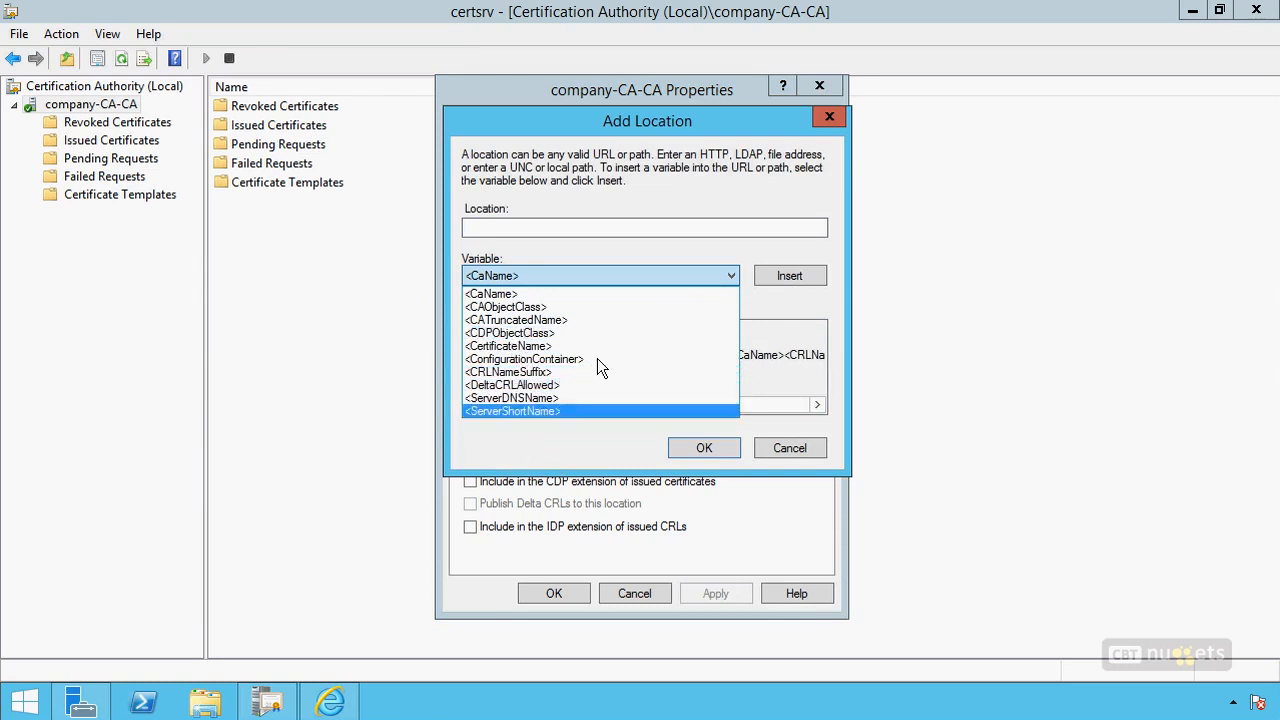
left_click(589, 275)
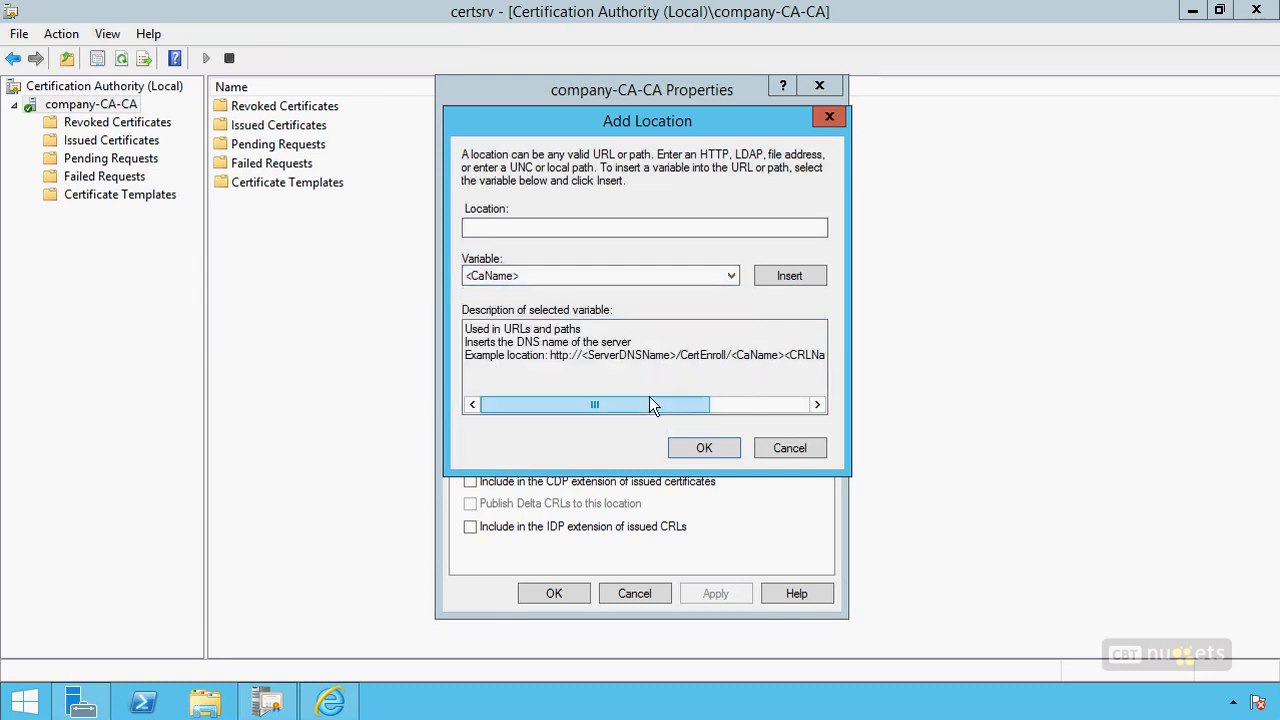
left_click_drag(650, 398, 737, 405)
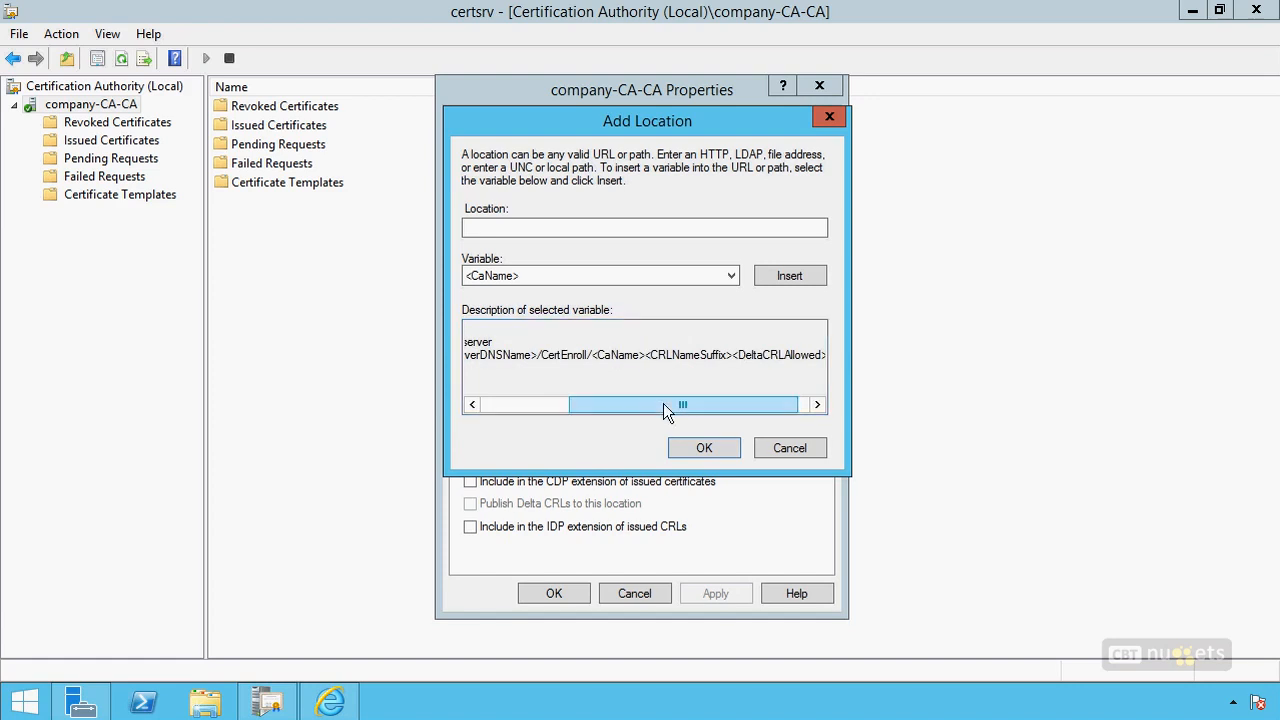
left_click_drag(663, 403, 674, 404)
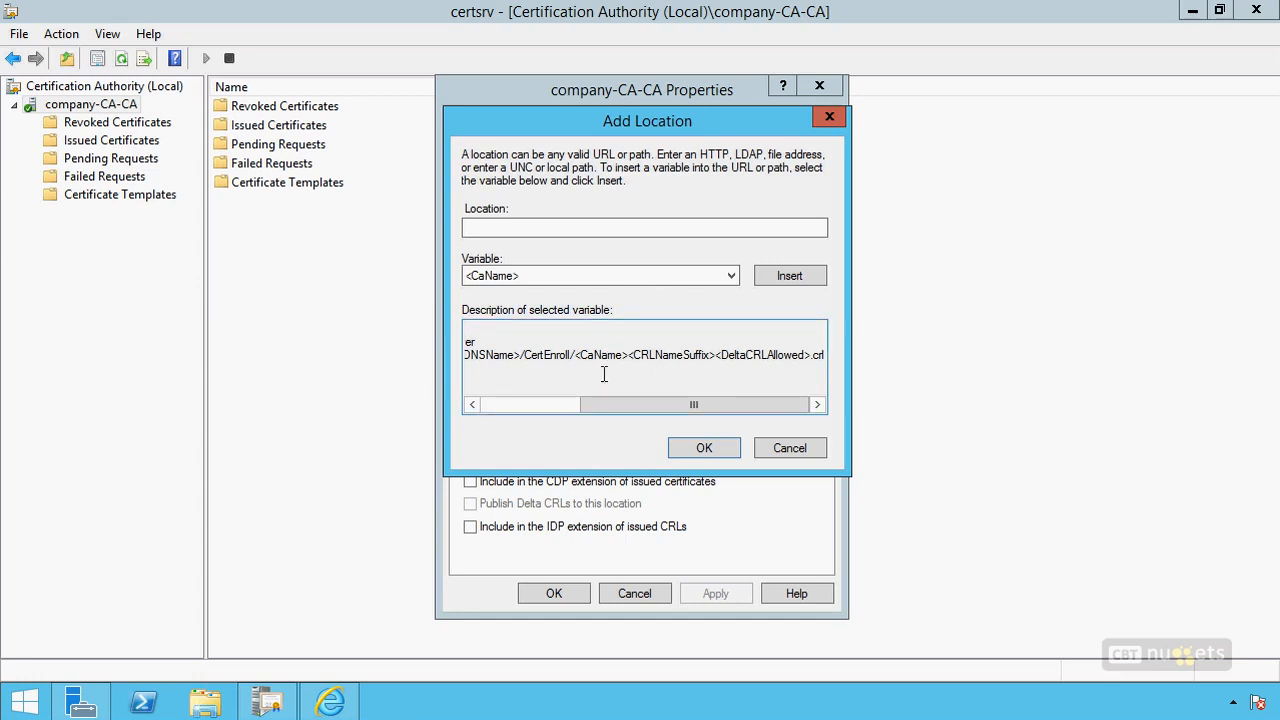
left_click_drag(604, 399, 505, 401)
Enter the new location as c:\mycrl\ followed by the <CaName> and <CRLNameSuffix> variables.
left_click(504, 226)
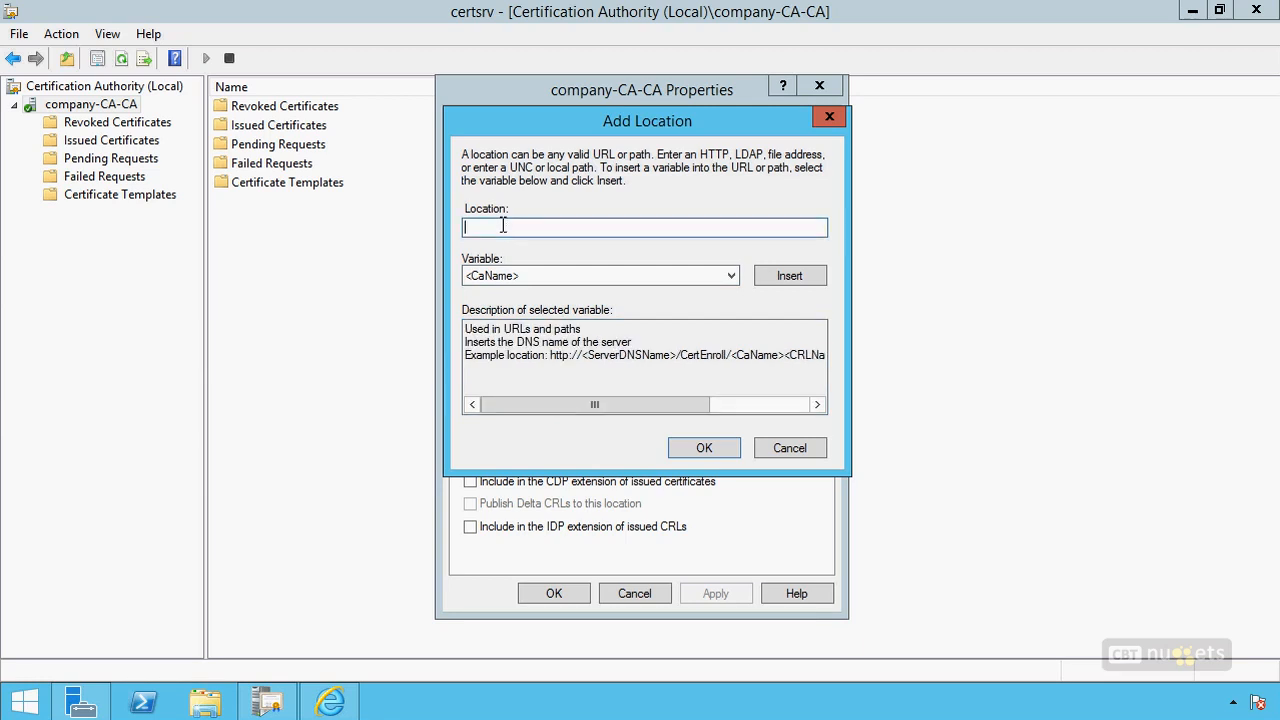
type("c:\\mycrl\\")
left_click(601, 272)
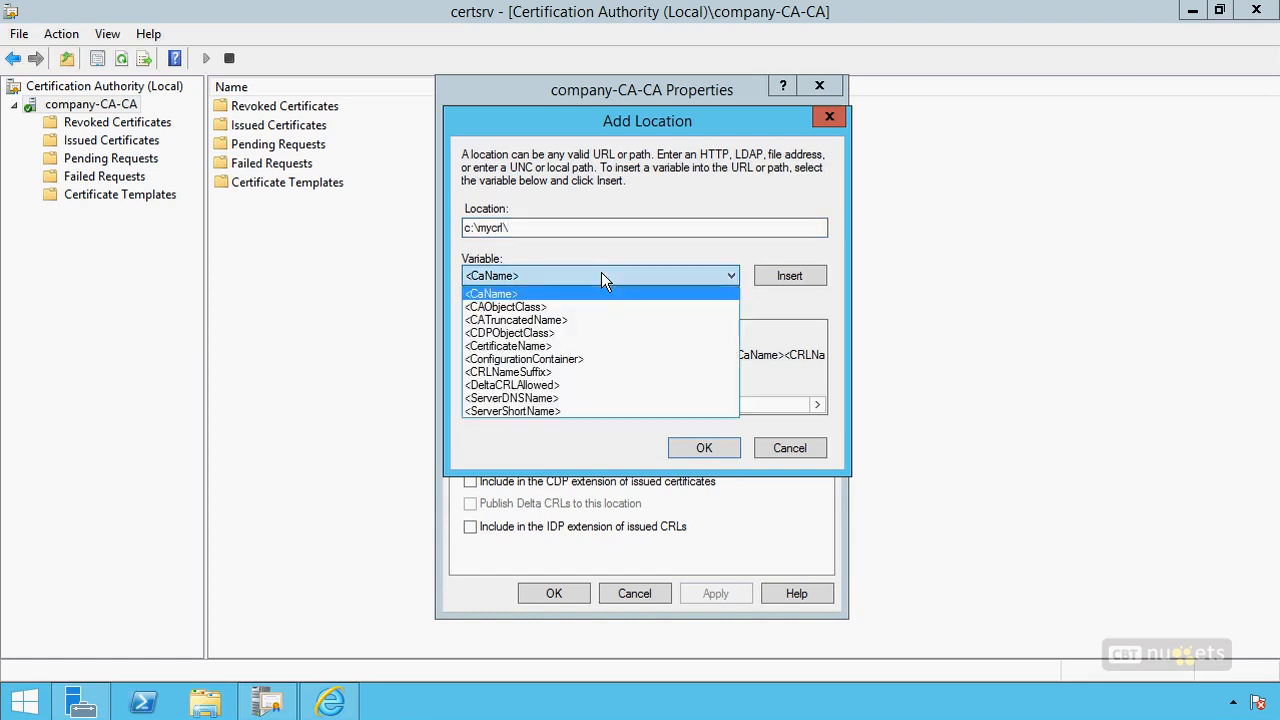
left_click(538, 295)
left_click(783, 276)
left_click(603, 276)
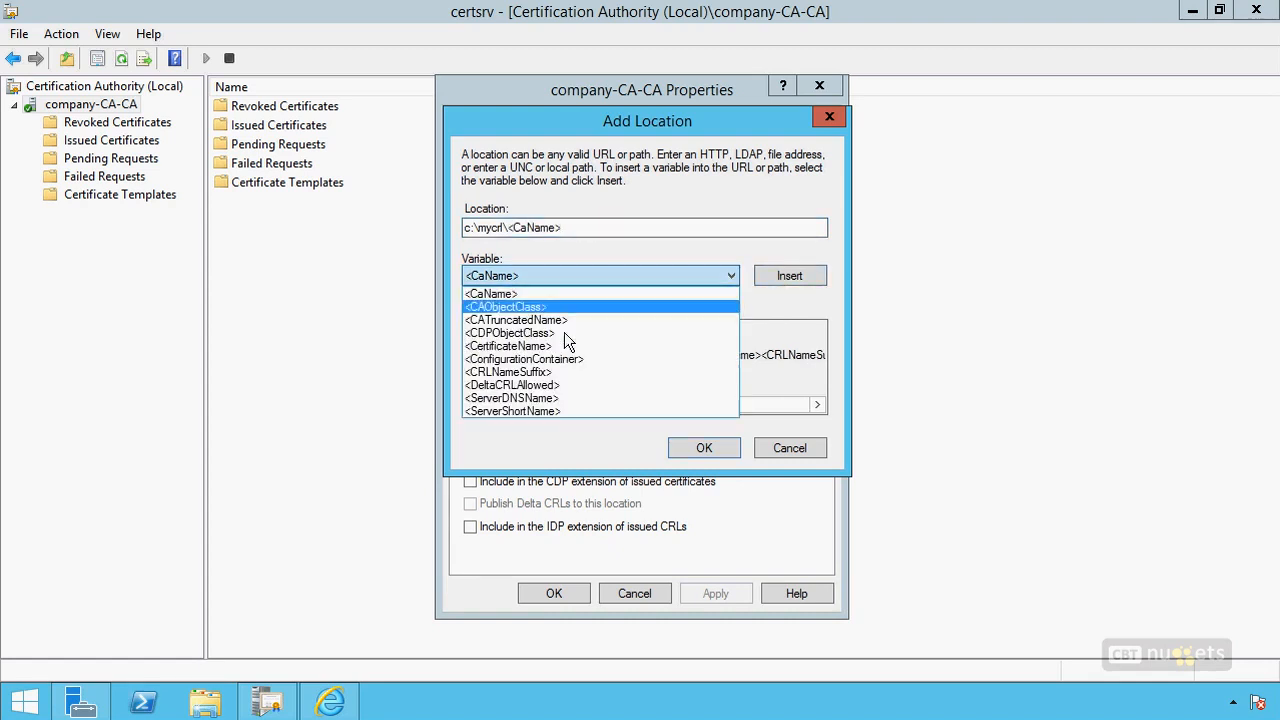
left_click(555, 372)
left_click(790, 282)
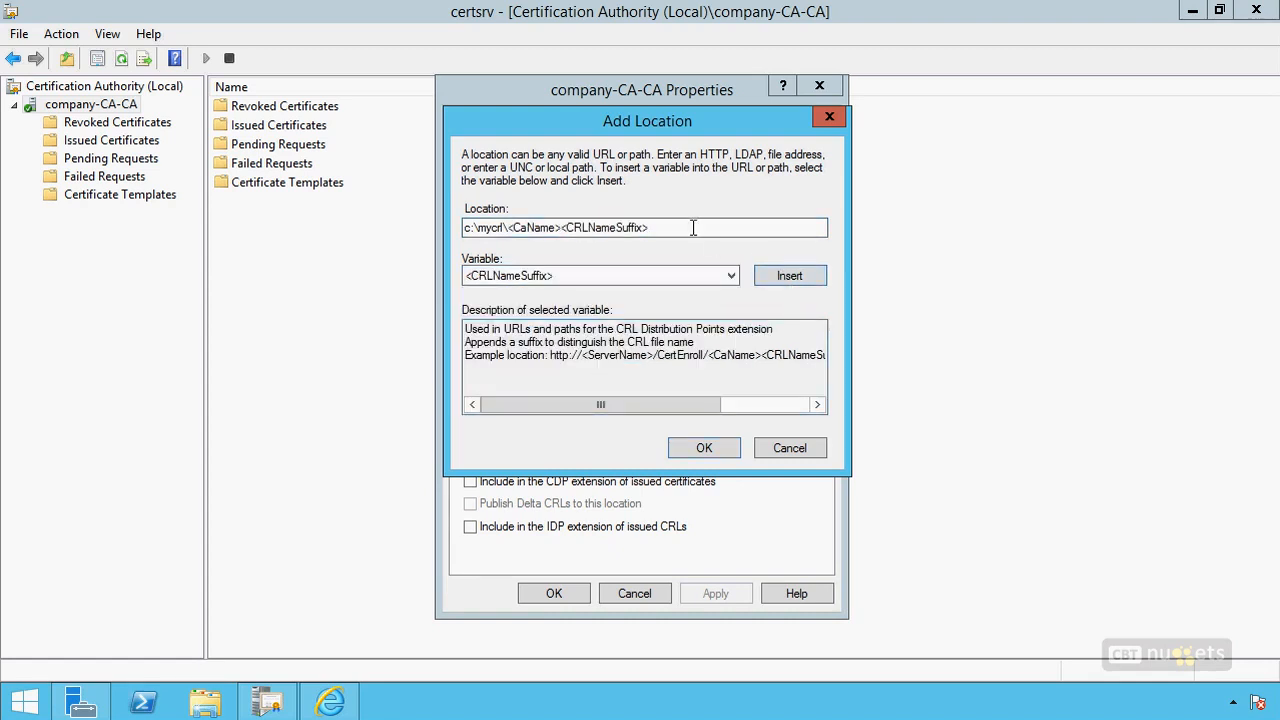
Complete the location with <DeltaCRLAllowed> and .crl, add it, and enable publishing both CRLs and Delta CRLs to it.
left_click(640, 270)
left_click(545, 385)
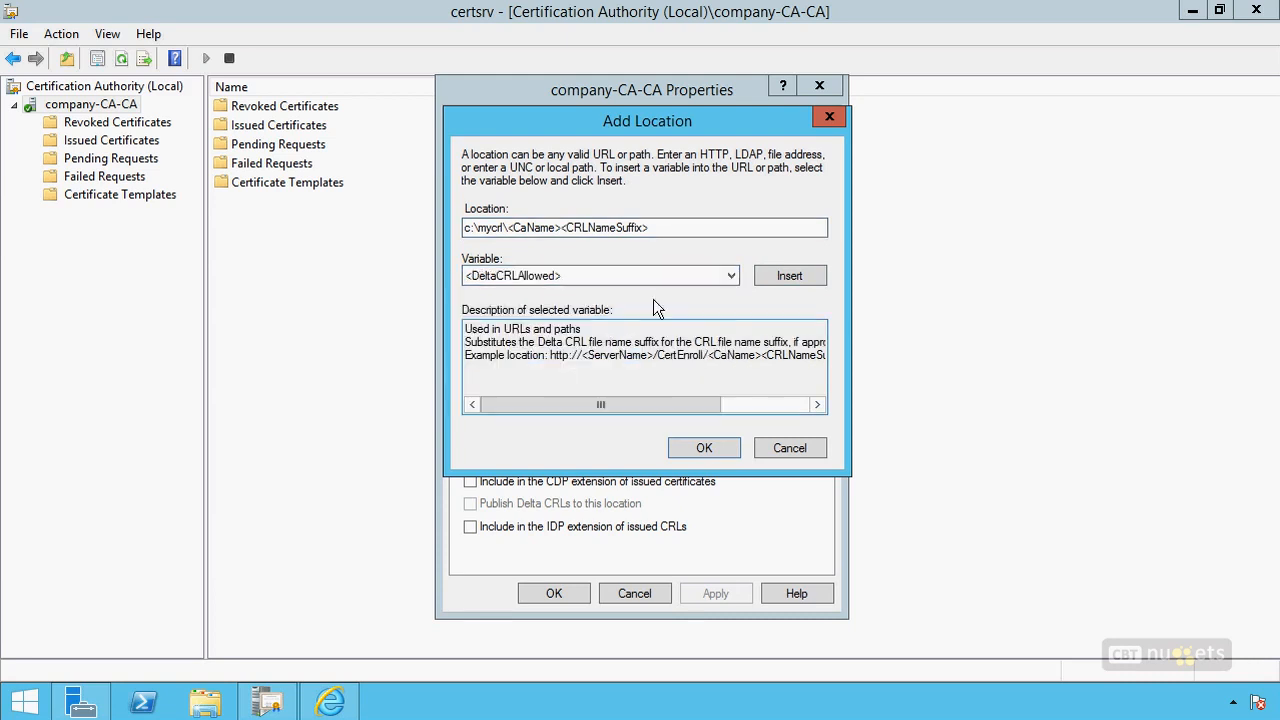
left_click(790, 277)
left_click(770, 232)
type(".crl")
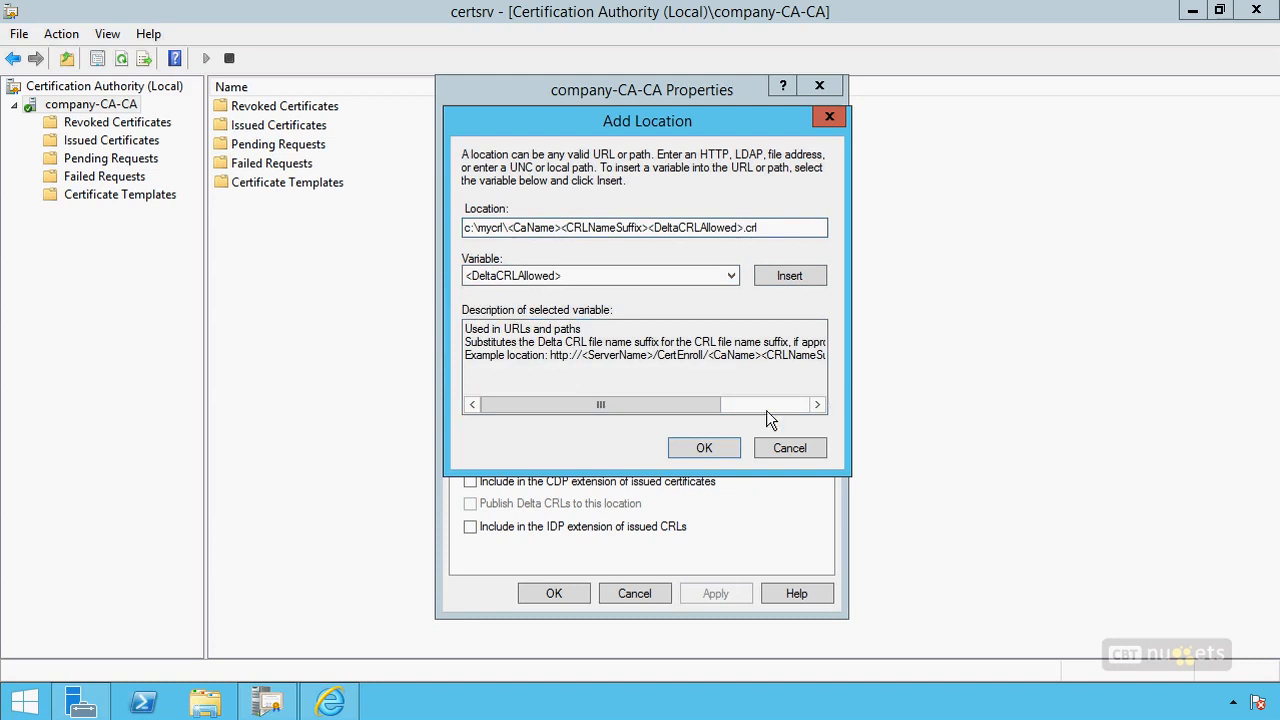
left_click(705, 449)
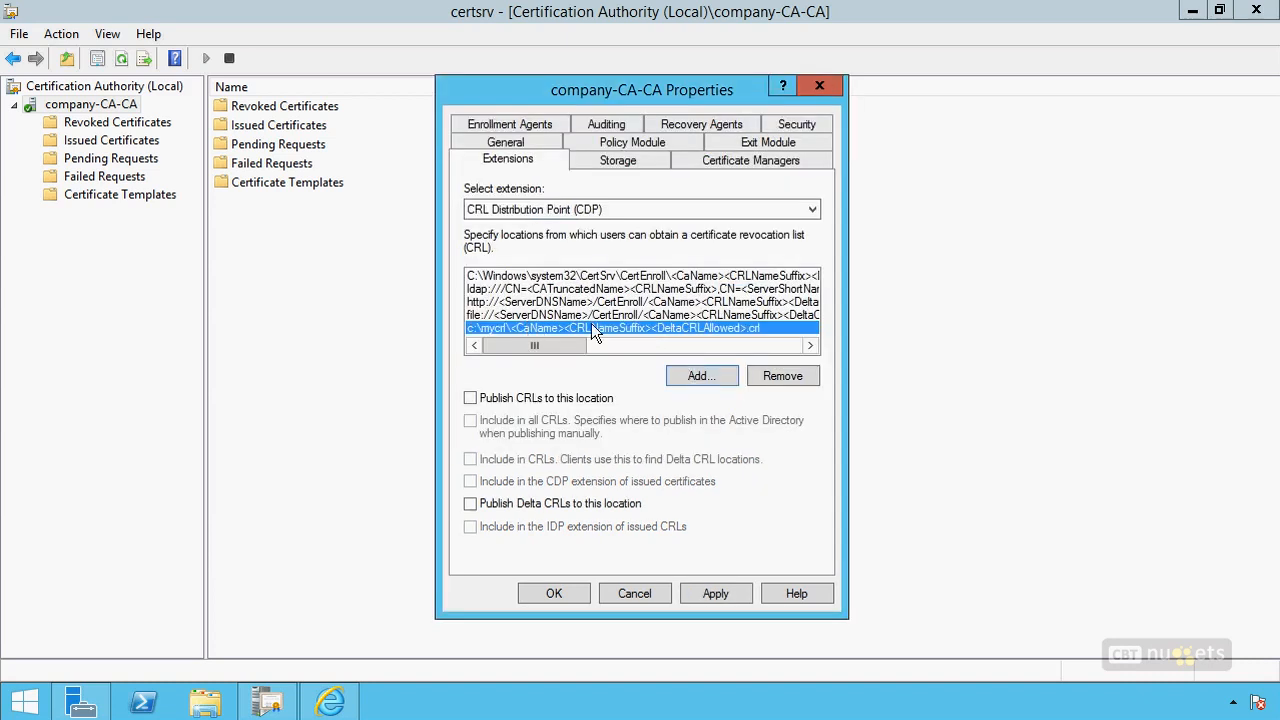
left_click(557, 399)
left_click(527, 503)
In File Explorer, create a folder named MyCrl at the root of the C: drive.
key("super+e")
double_click(915, 335)
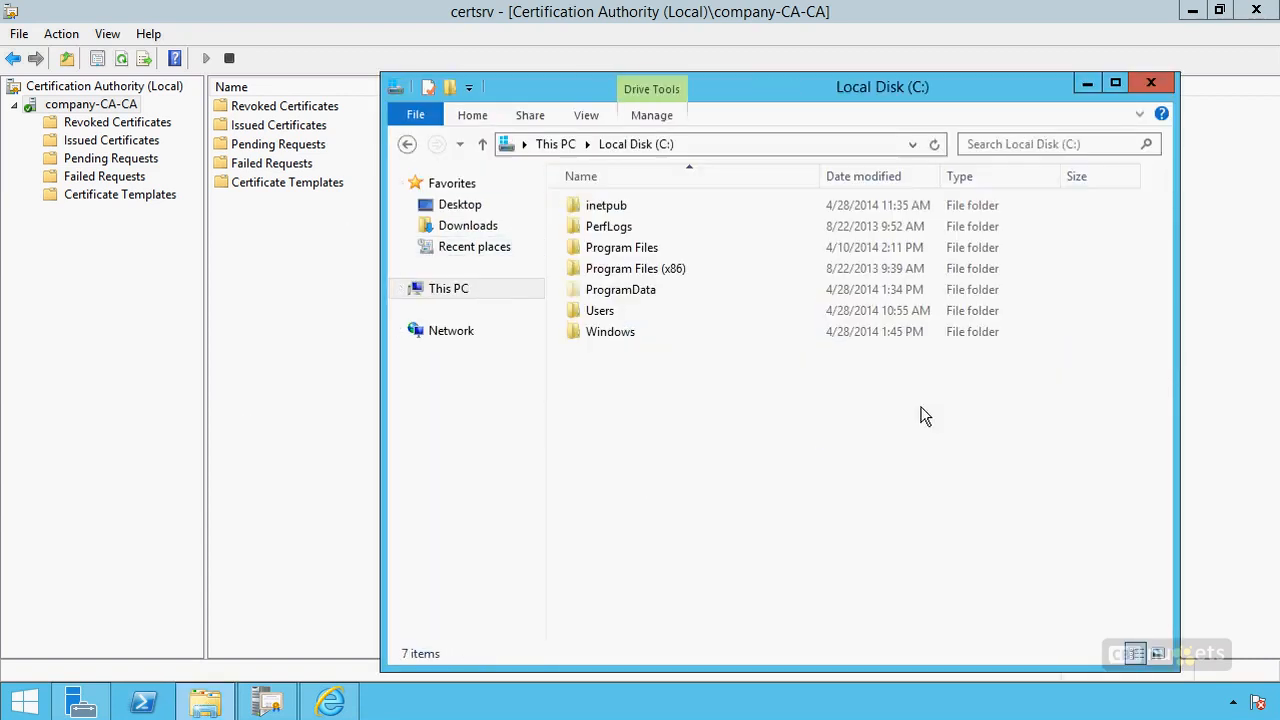
right_click(640, 392)
mouse_move(686, 592)
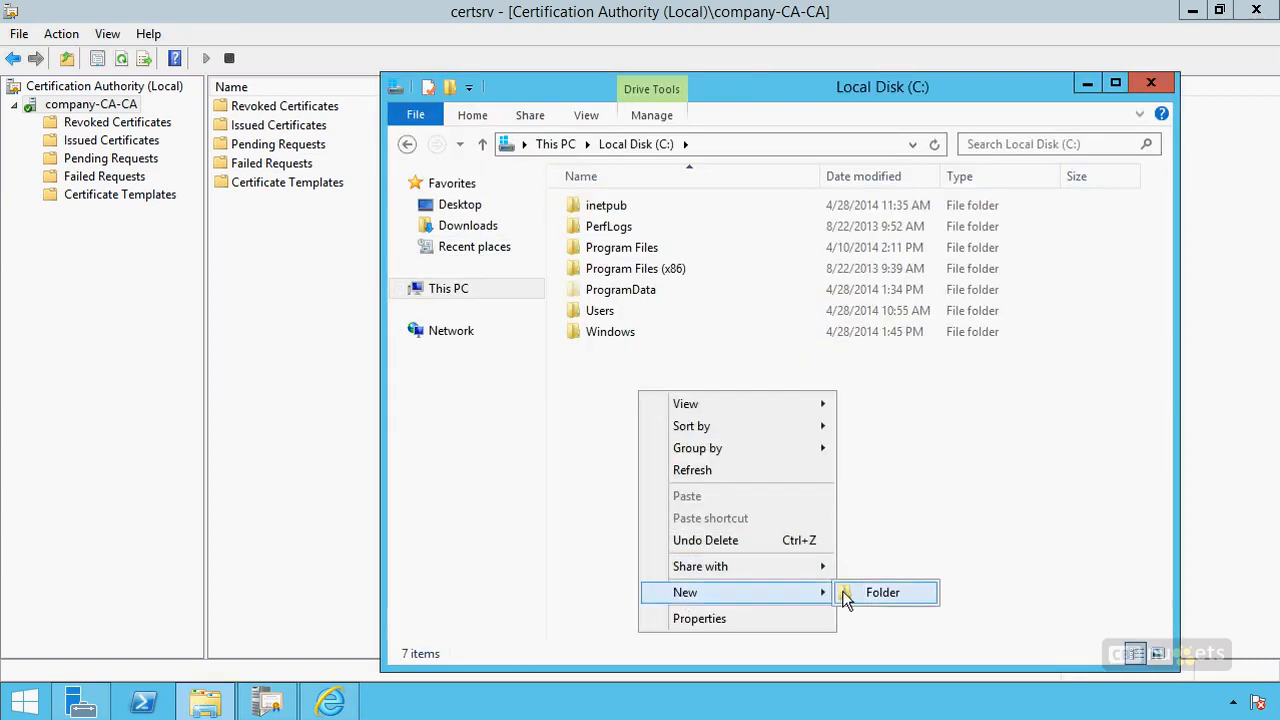
left_click(875, 593)
type("My")
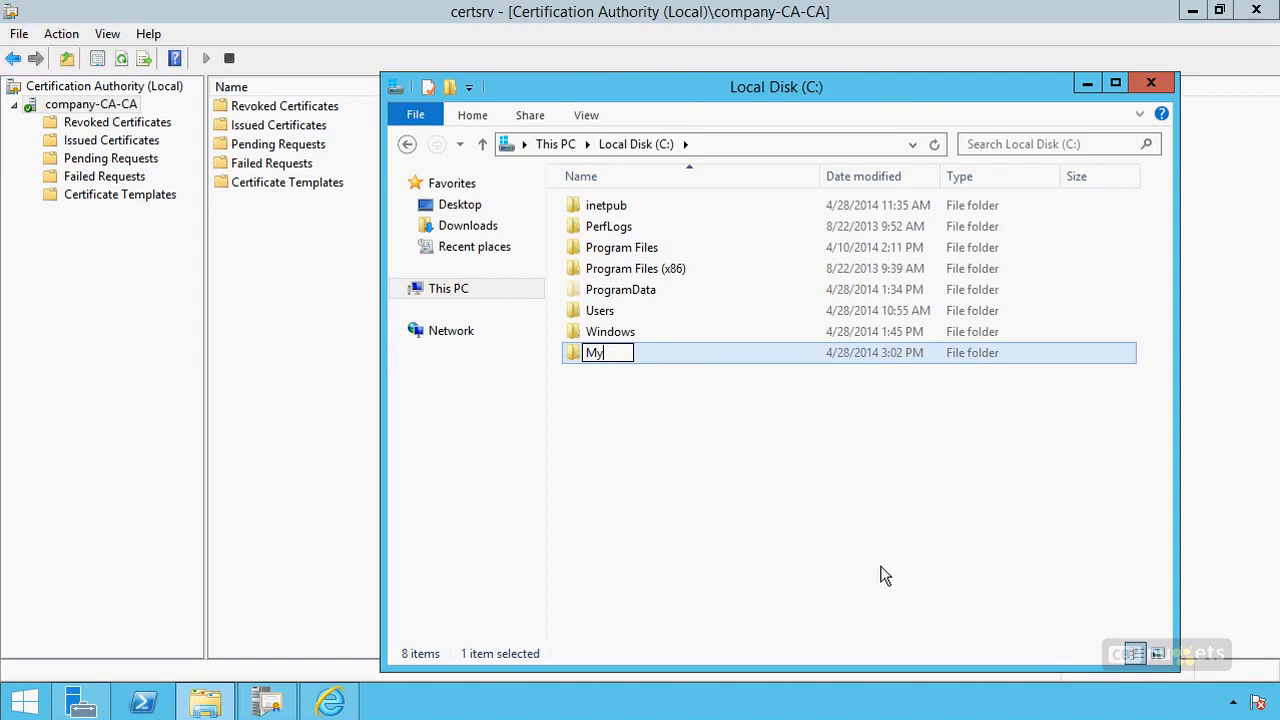
type("Crl")
key("Return")
key("Return")
key("BackSpace")
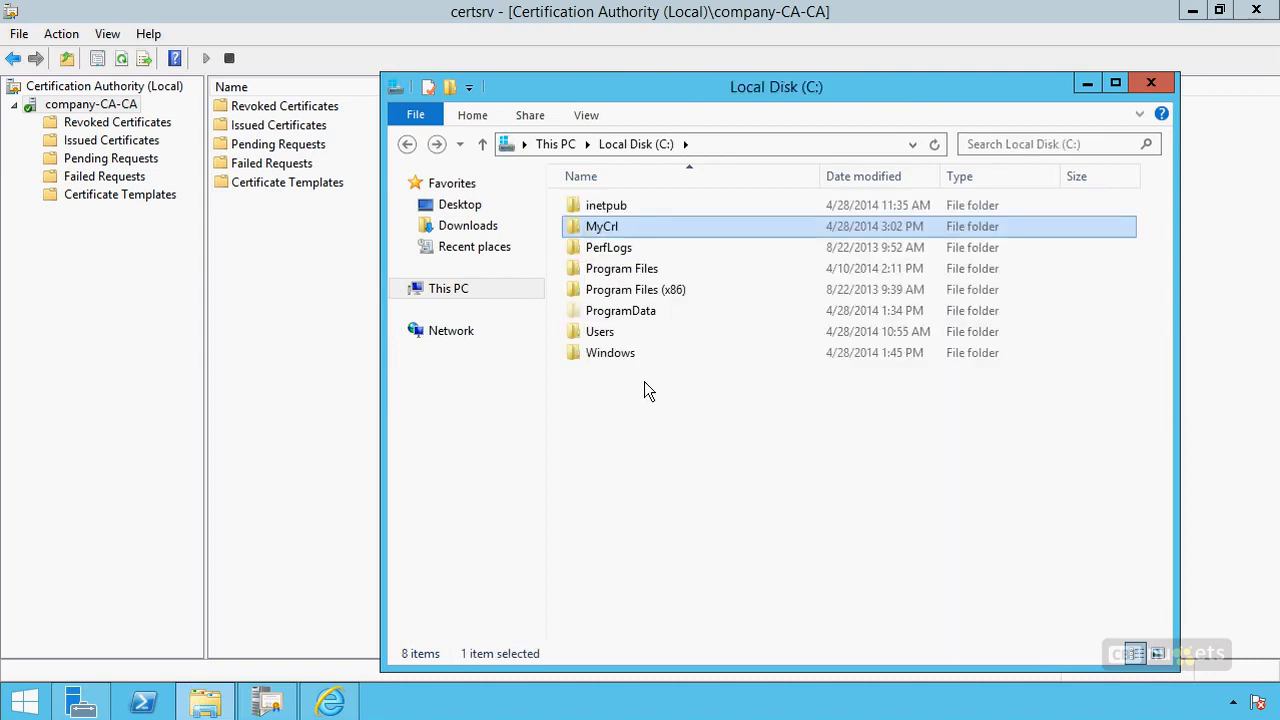
Add the computer account ca$ to the MyCrl folder's permissions, including Computers in the searched object types.
right_click(603, 225)
left_click(673, 518)
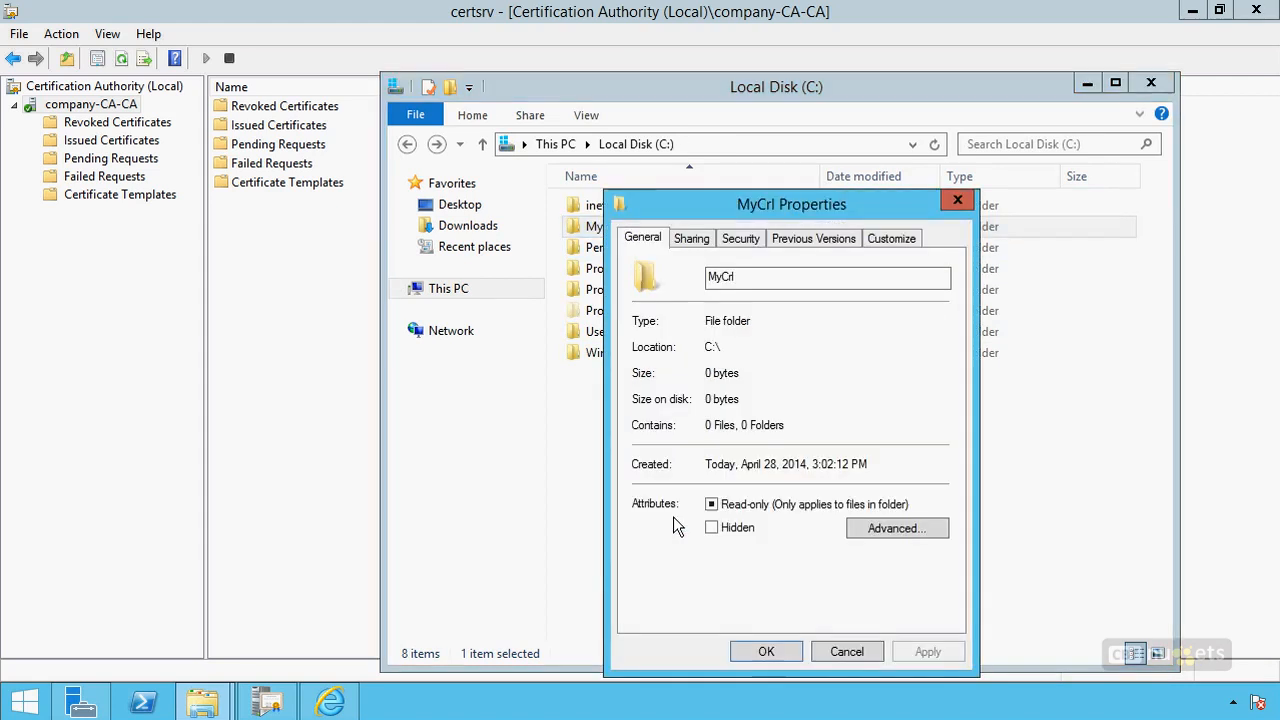
left_click(739, 238)
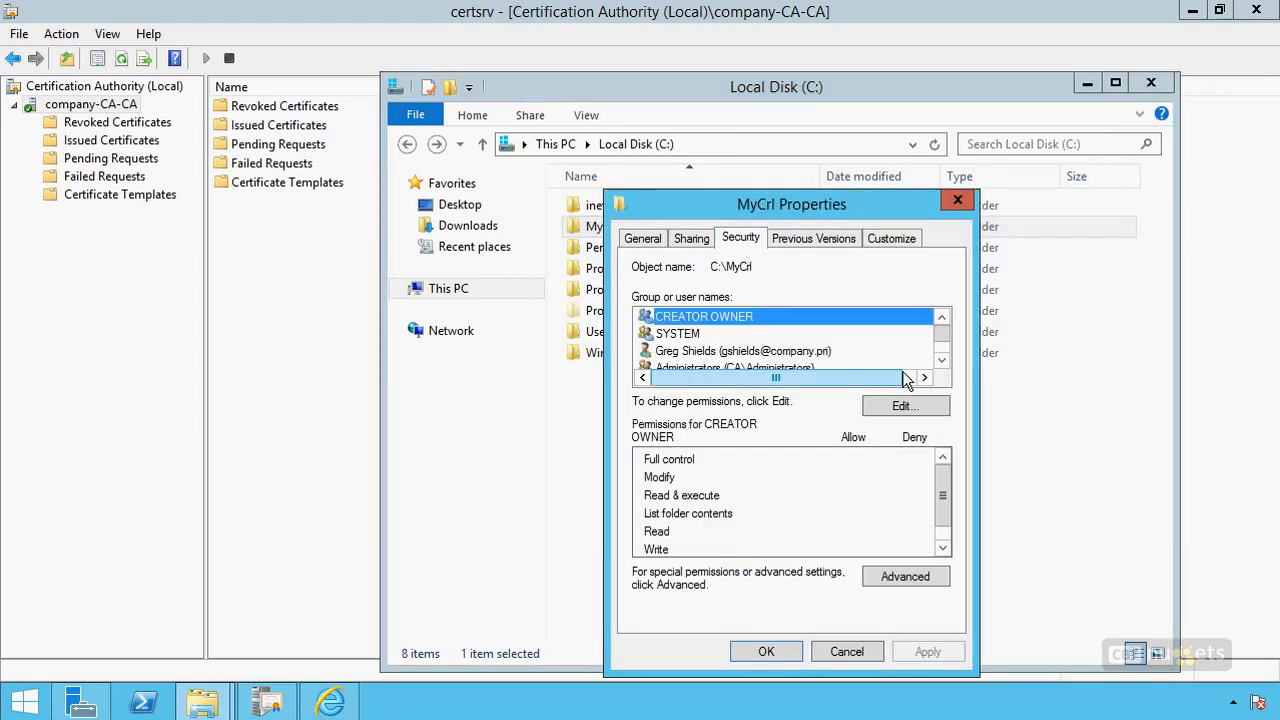
left_click(908, 410)
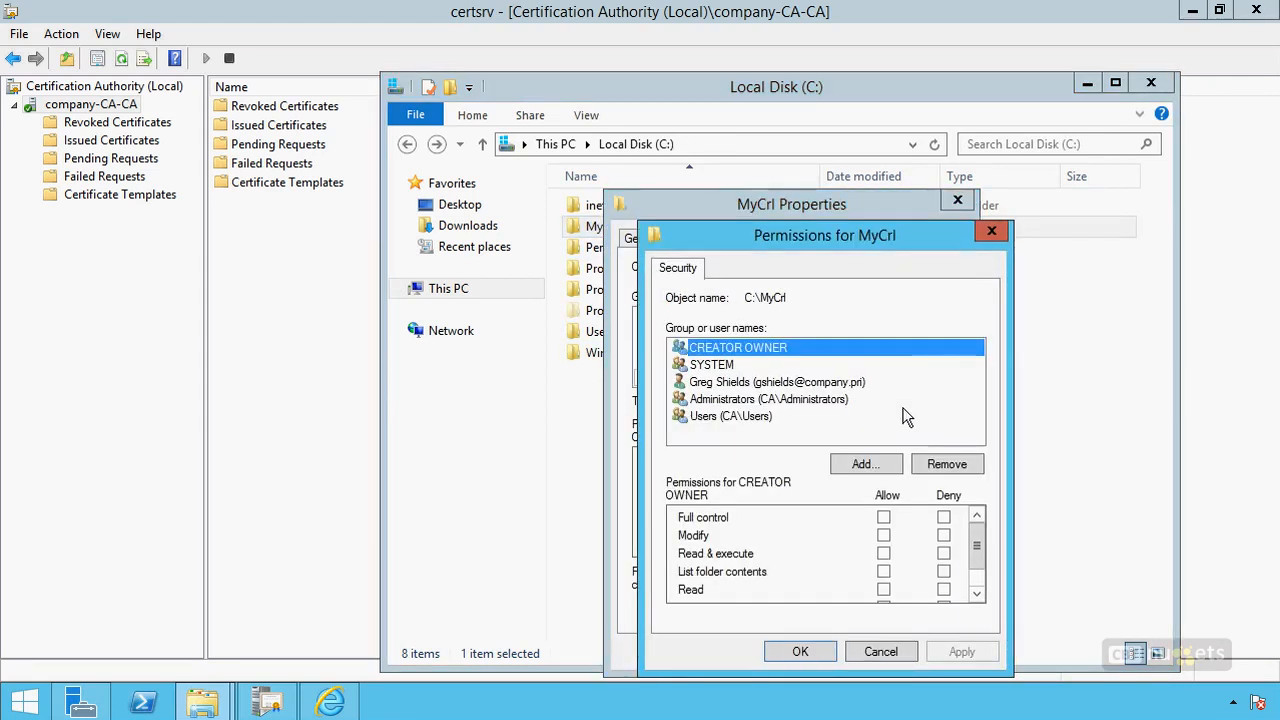
left_click(864, 464)
type("ca$")
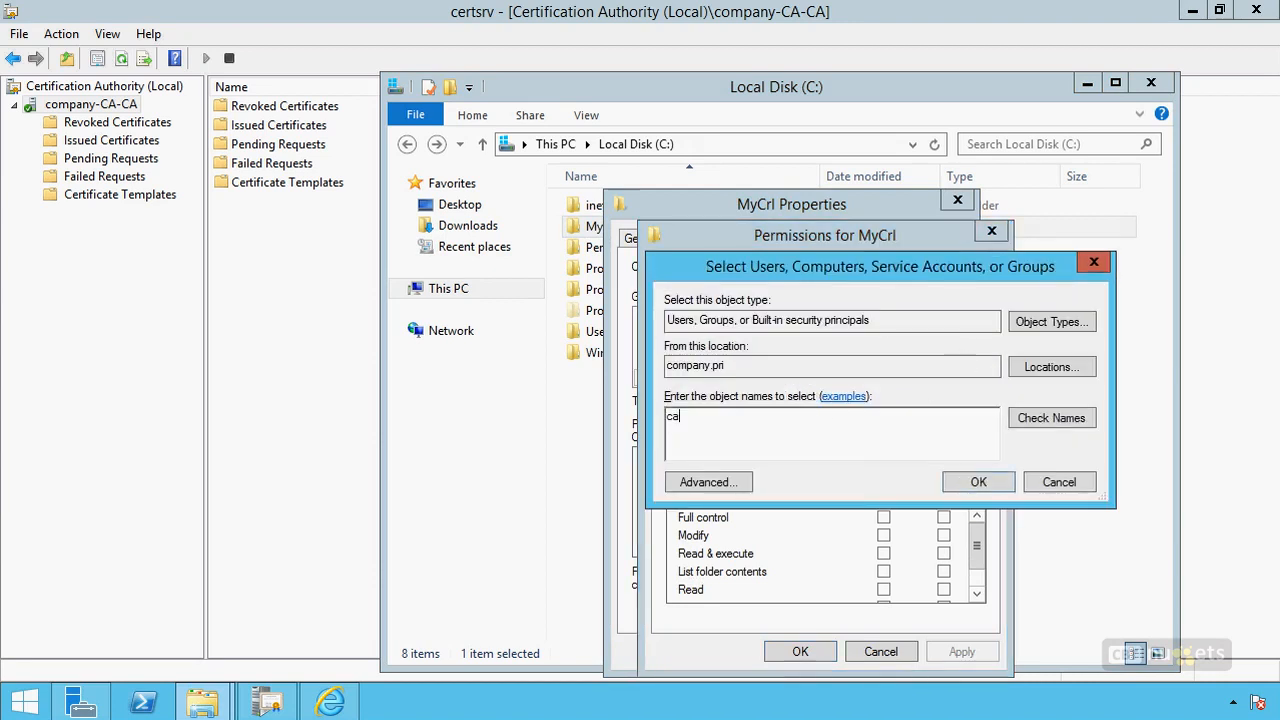
left_click(1063, 321)
left_click(684, 418)
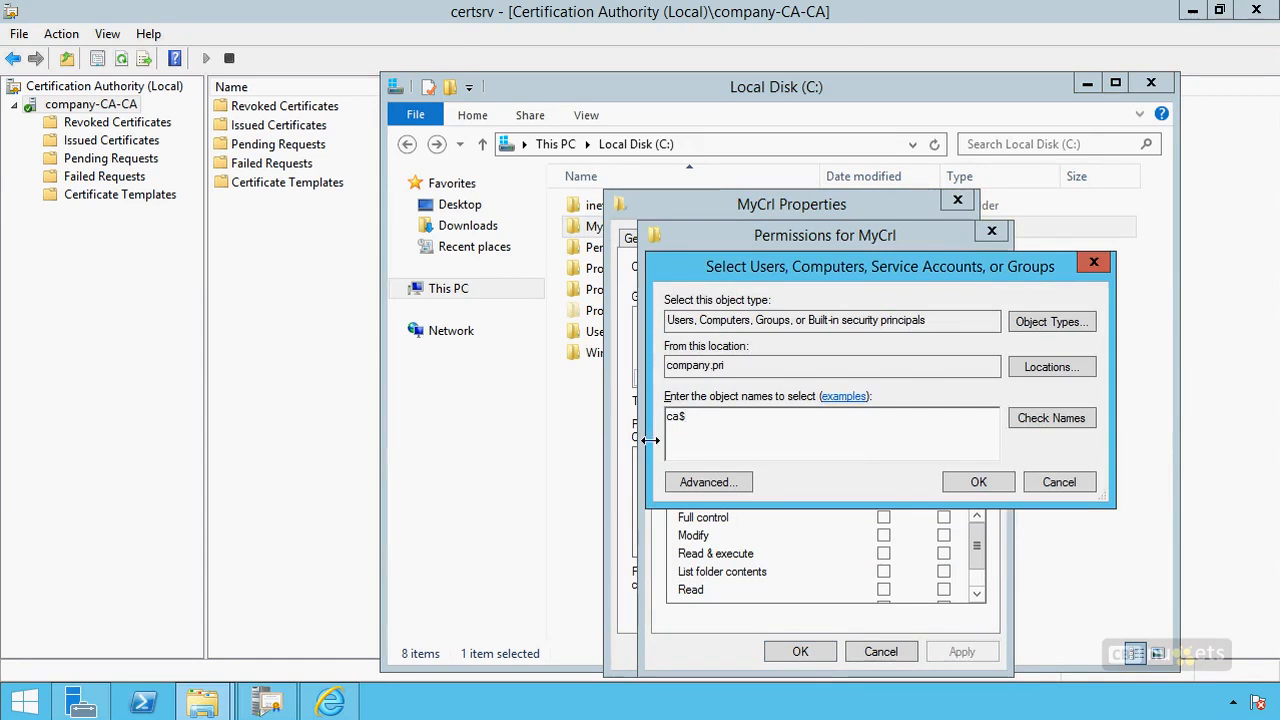
left_click(974, 482)
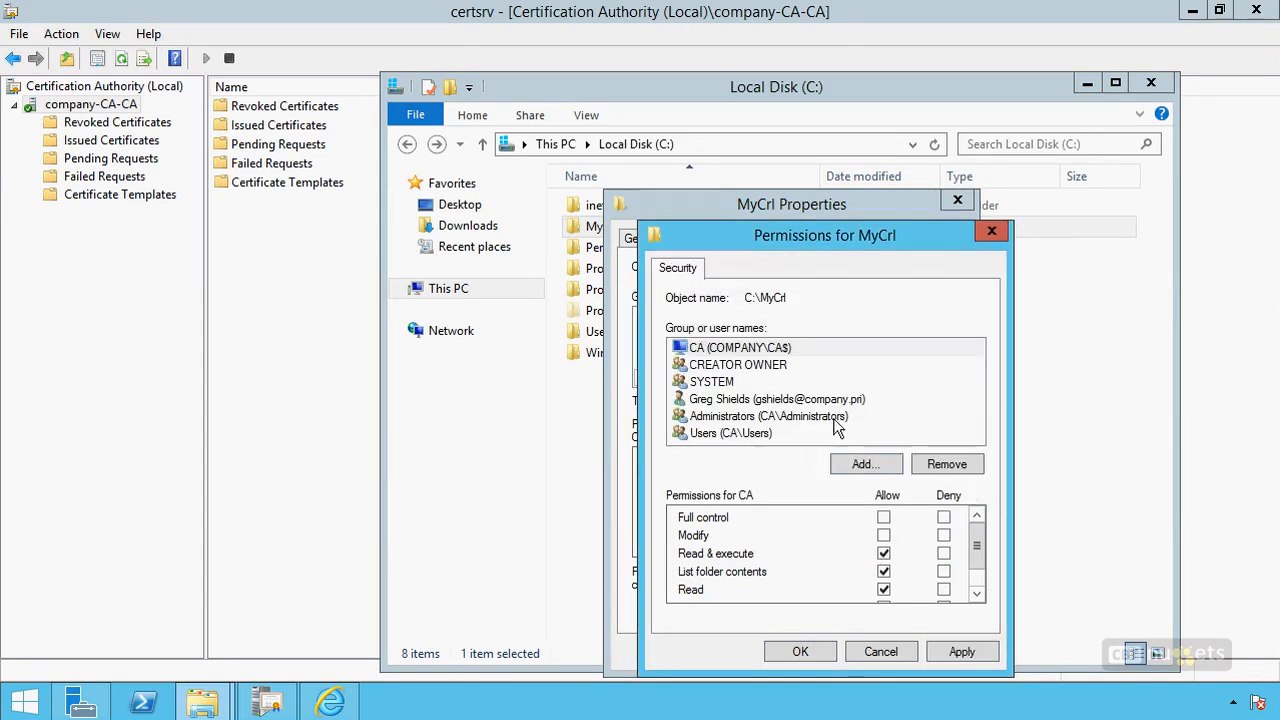
Allow the CA computer account Modify permission on MyCrl, and close the folder's properties and the File Explorer window.
left_click(884, 535)
left_click(798, 658)
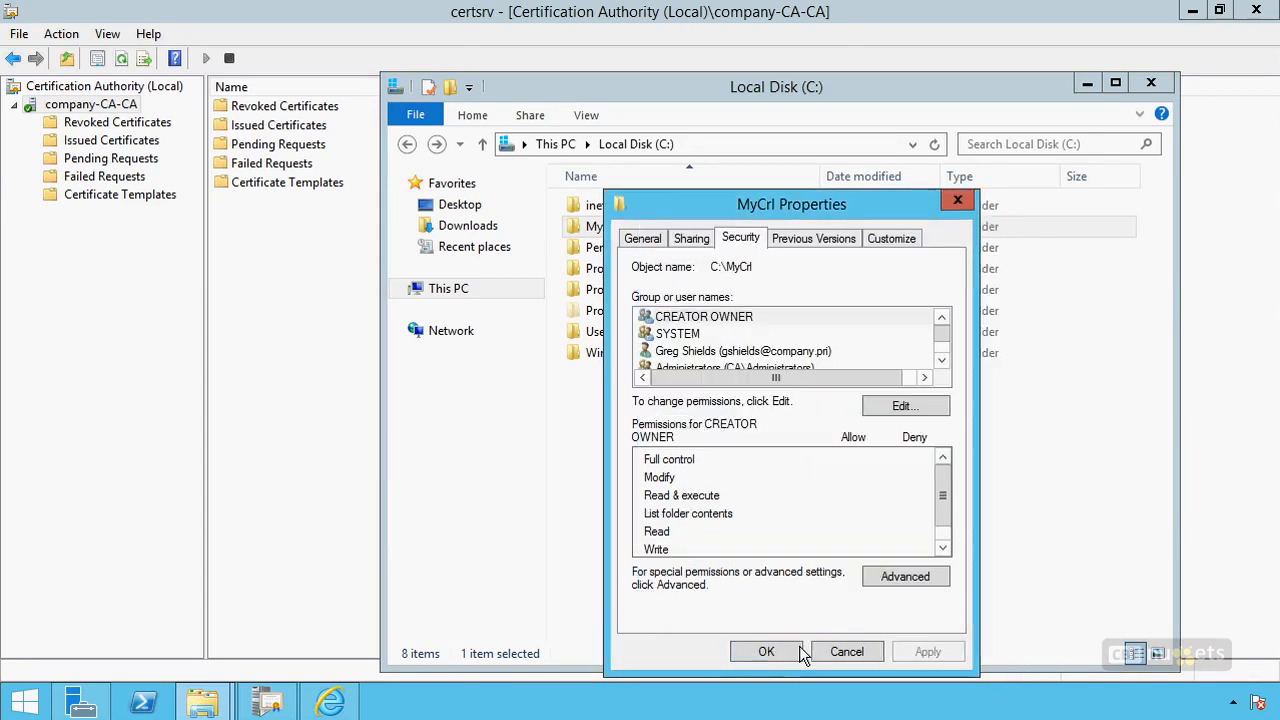
left_click(768, 651)
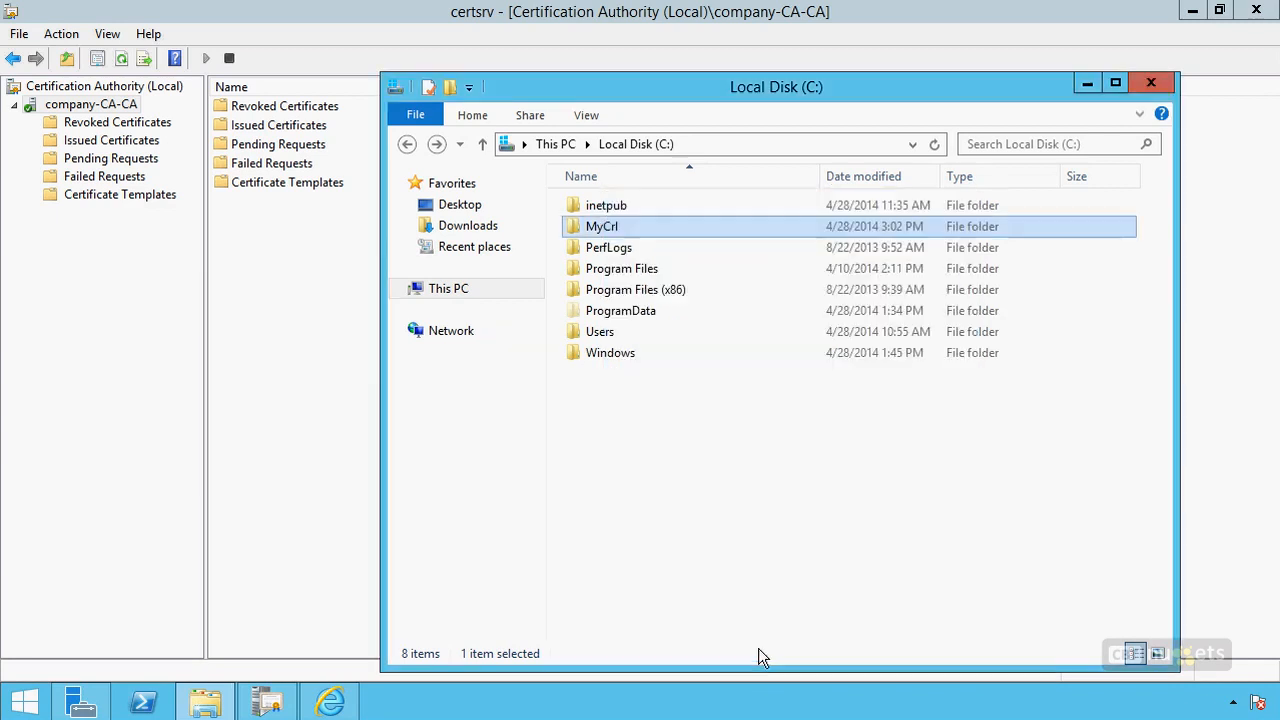
left_click(690, 425)
left_click(1152, 84)
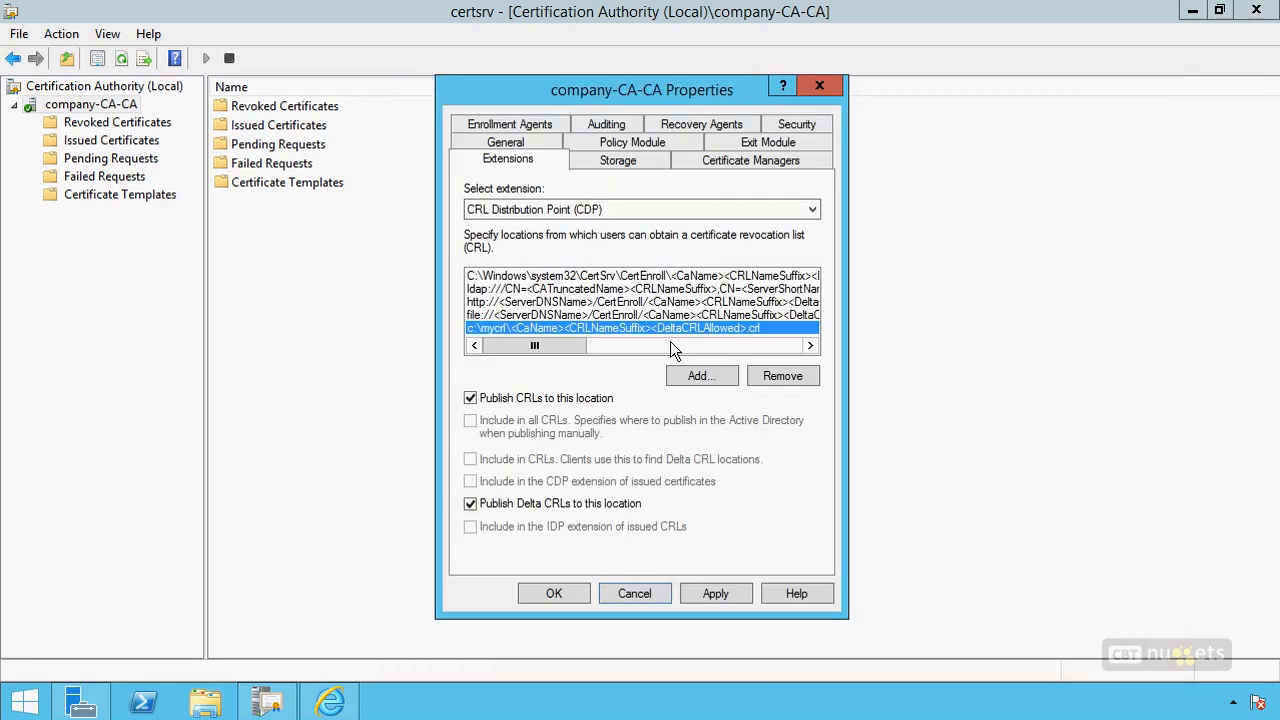
Apply the CDP extension changes, restart Active Directory Certificate Services, and close the company-CA-CA properties.
left_click(720, 593)
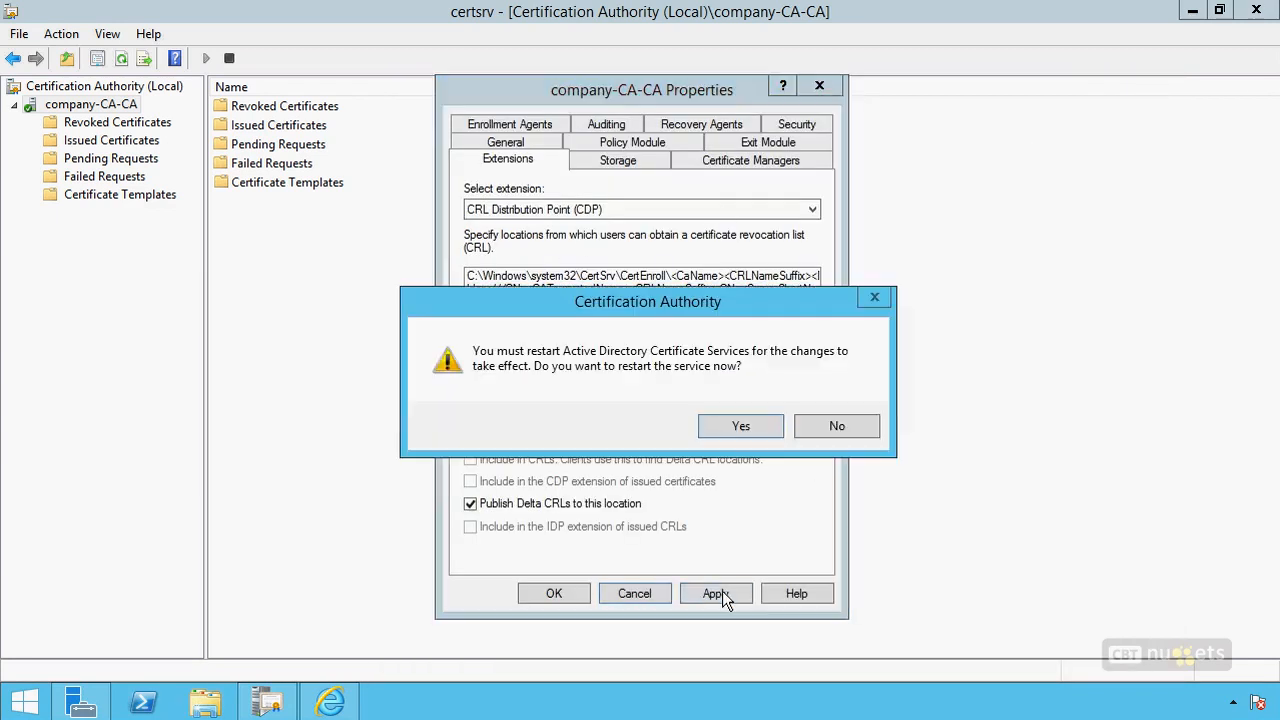
left_click(731, 425)
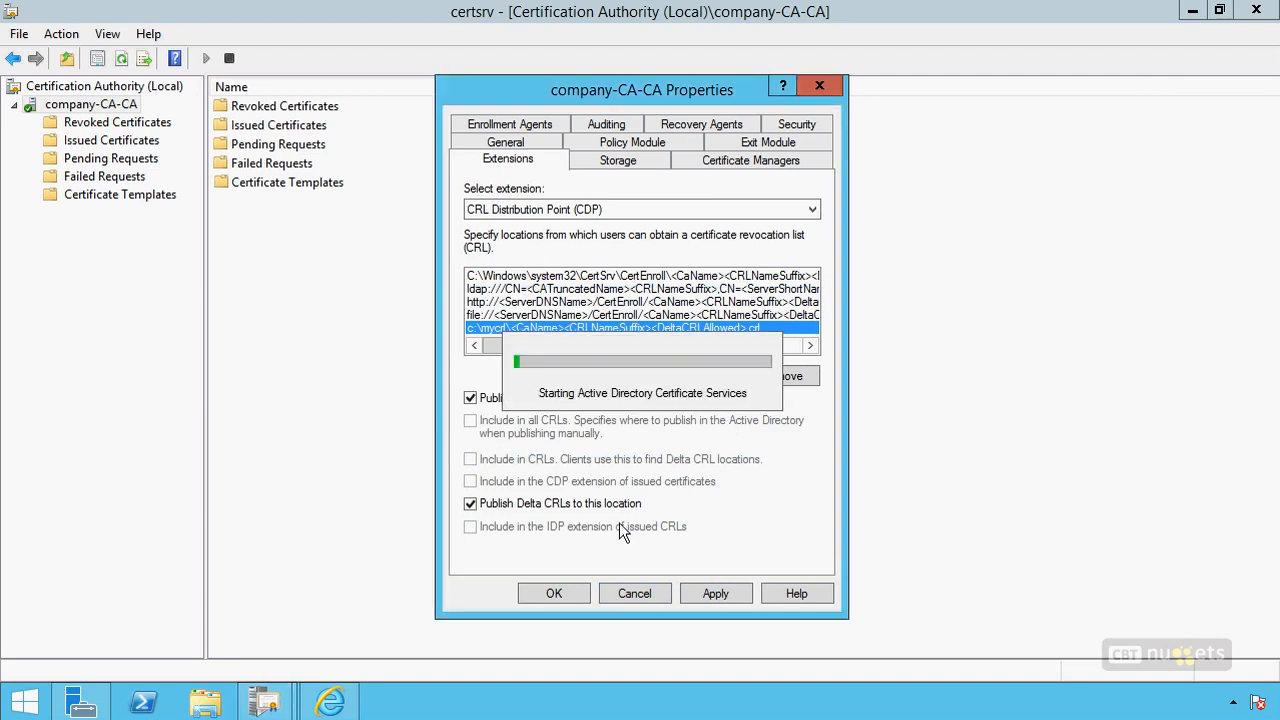
left_click(556, 593)
Publish a new complete CRL from the Revoked Certificates folder.
left_click(117, 122)
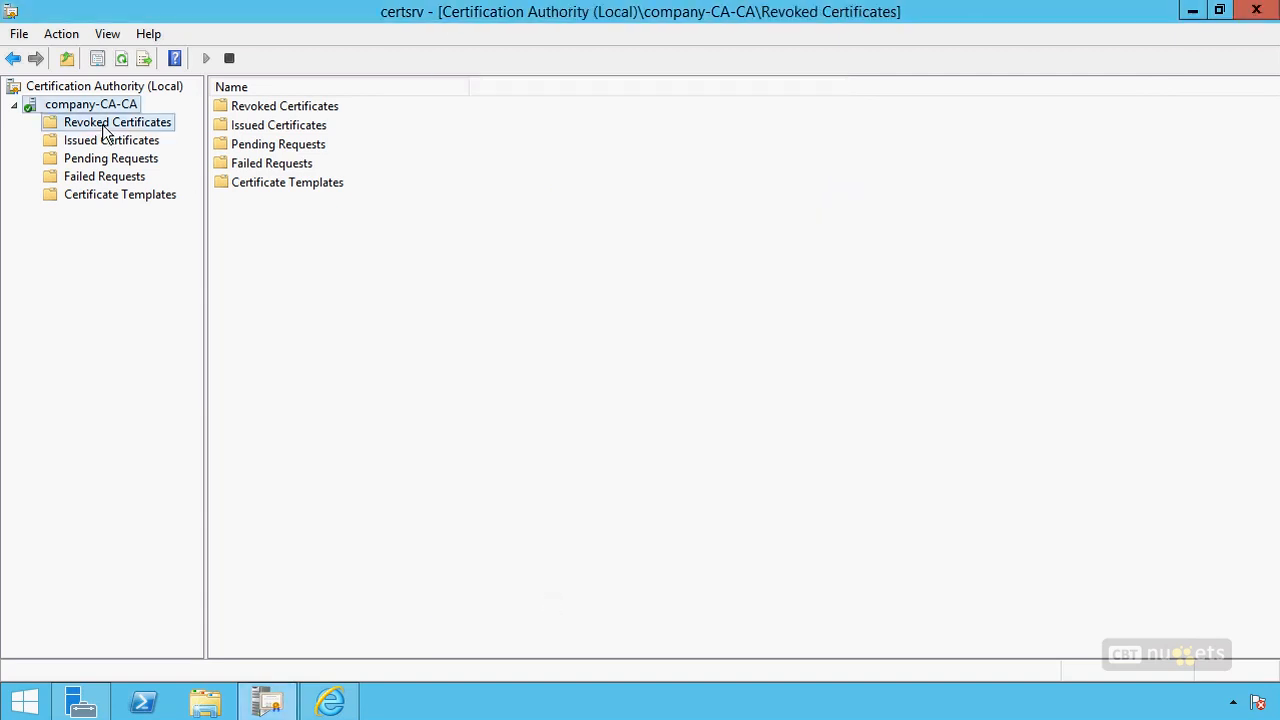
right_click(122, 124)
mouse_move(176, 138)
left_click(330, 140)
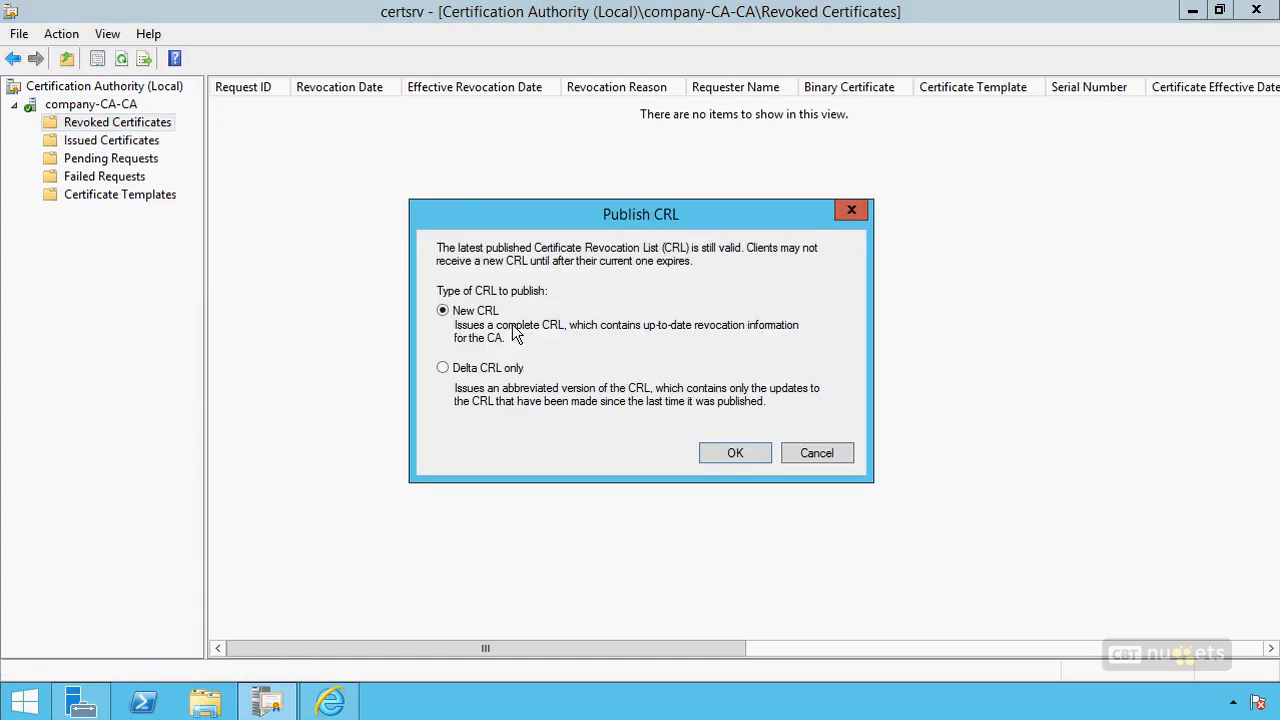
left_click(735, 454)
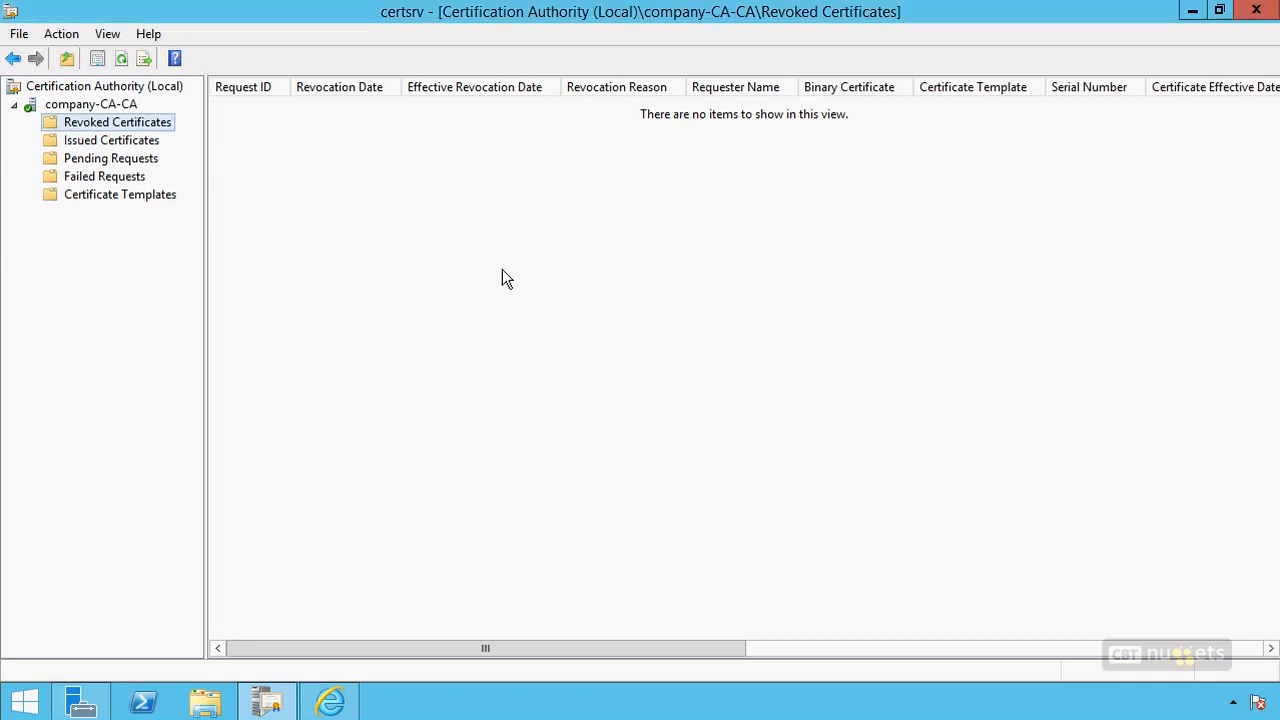
Open the C:\MyCrl folder in File Explorer to check for the published CRL files.
left_click(205, 706)
double_click(930, 440)
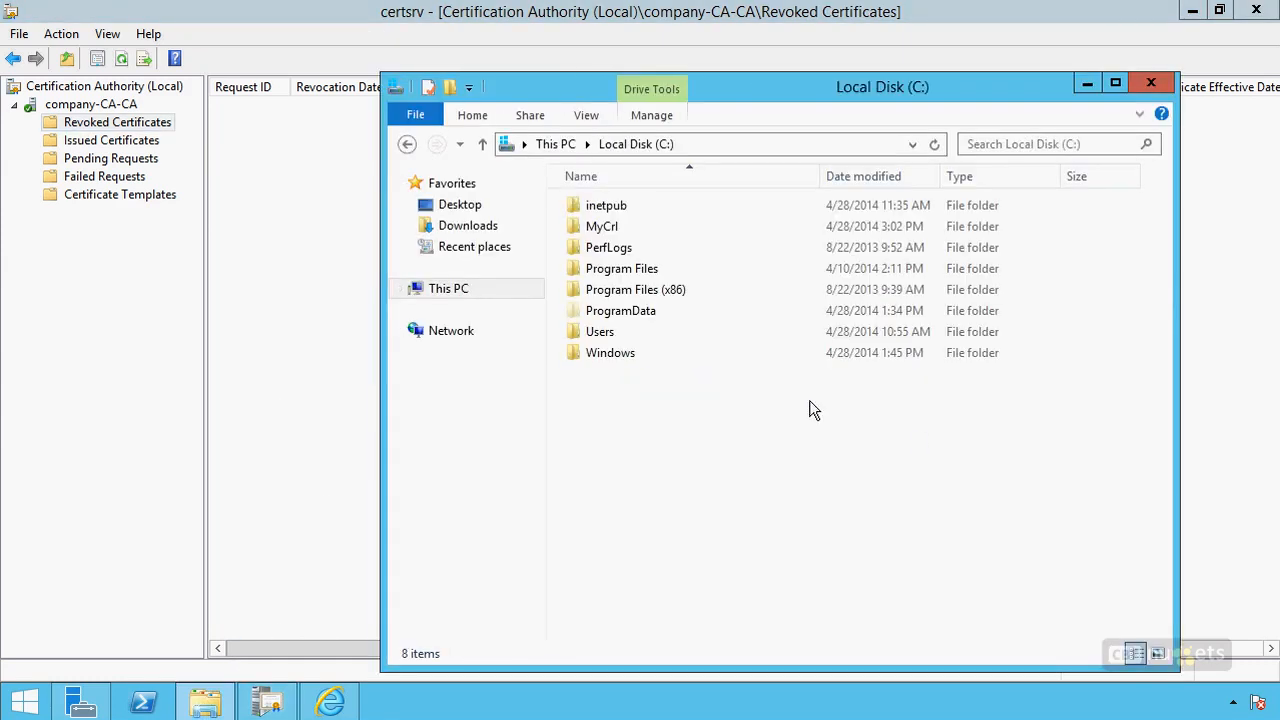
double_click(602, 230)
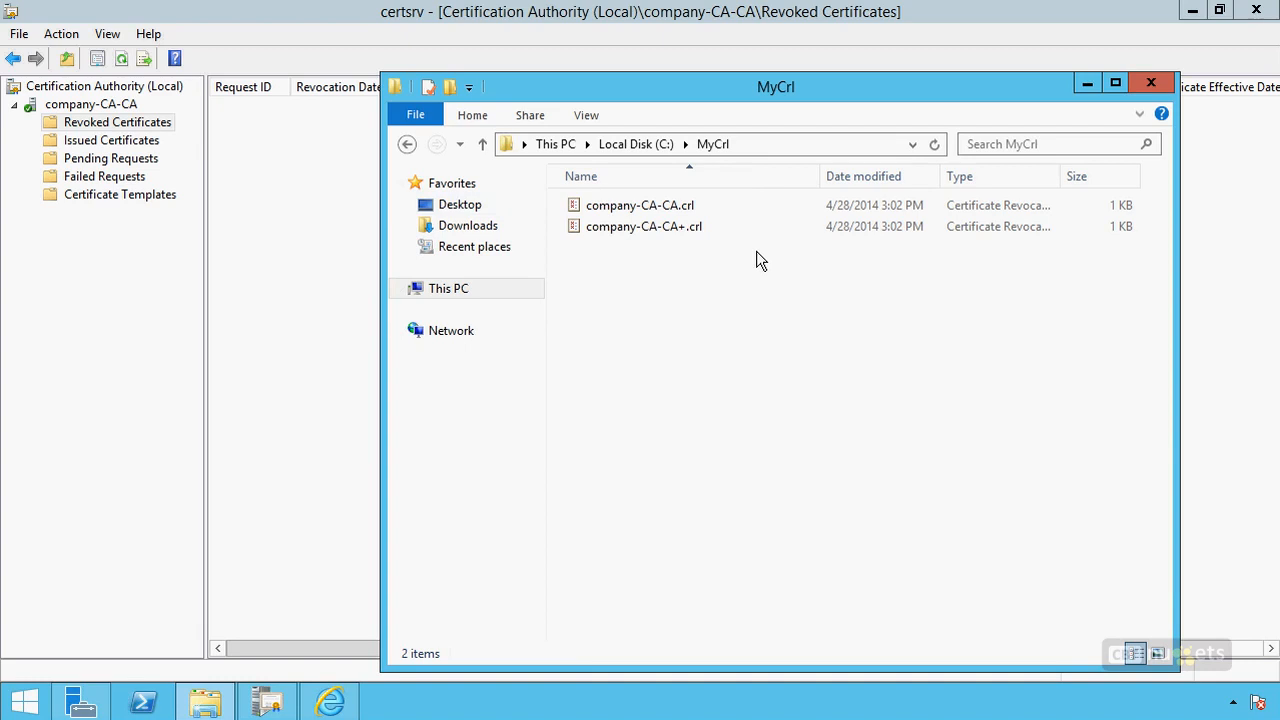
left_click_drag(820, 92, 726, 53)
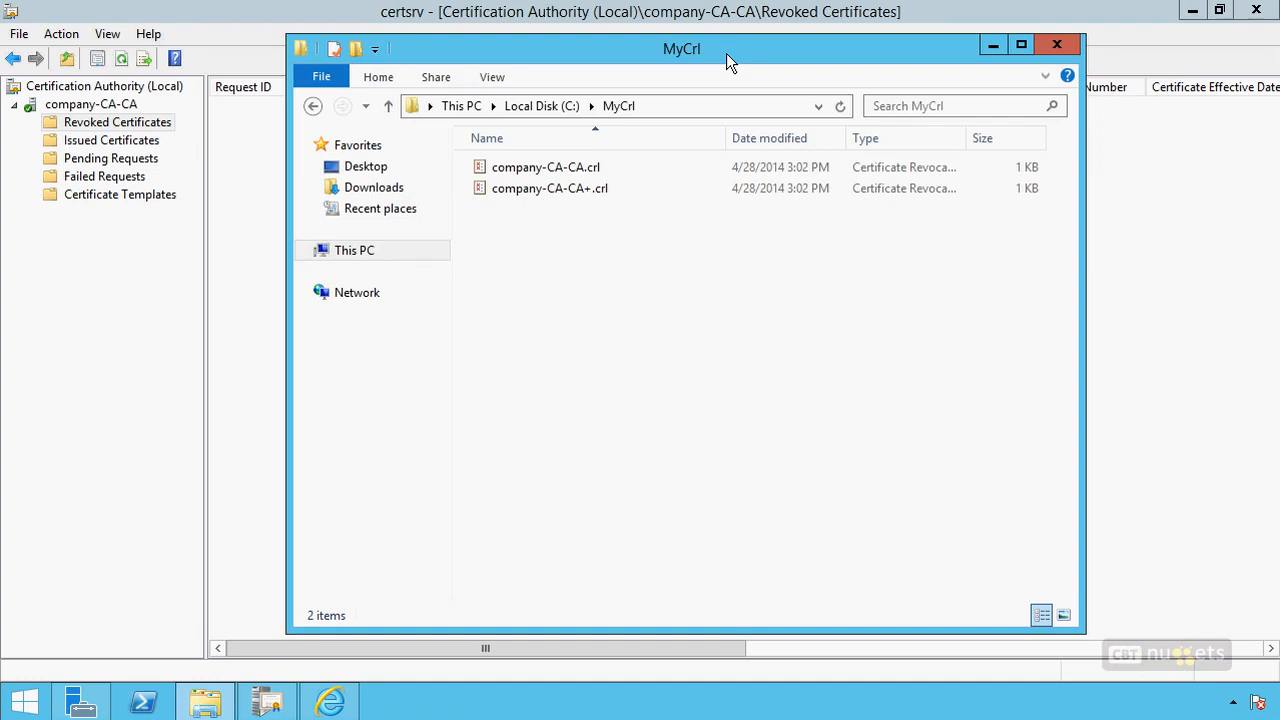
Open Internet Information Services (IIS) Manager and remove the crl virtual directory from Default Web Site.
key("super")
type("iis) Manager")
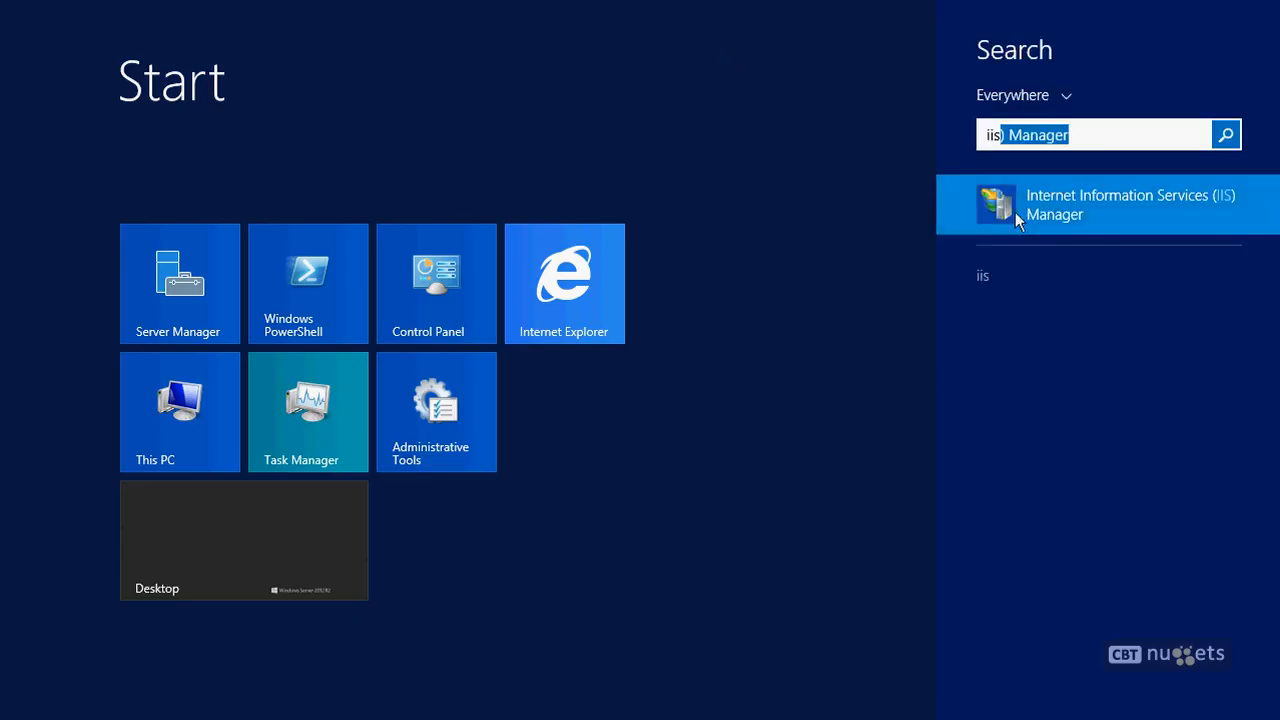
key("Return")
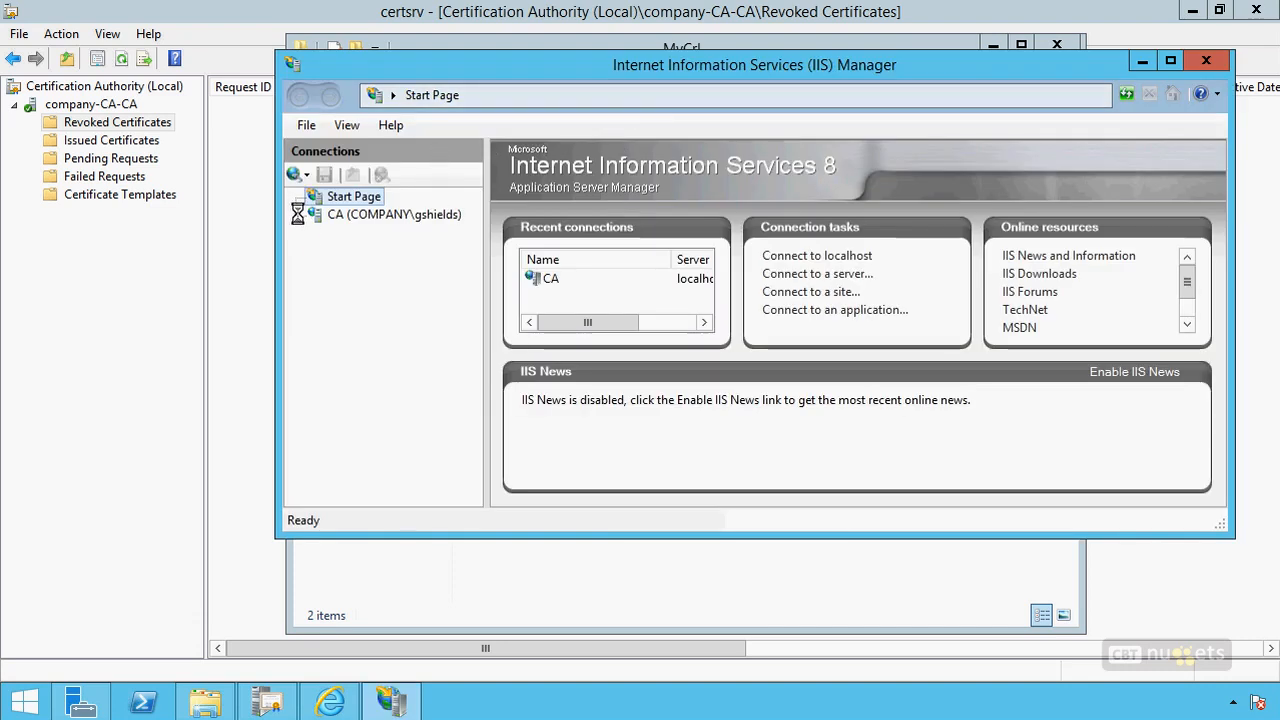
left_click(317, 251)
left_click(335, 268)
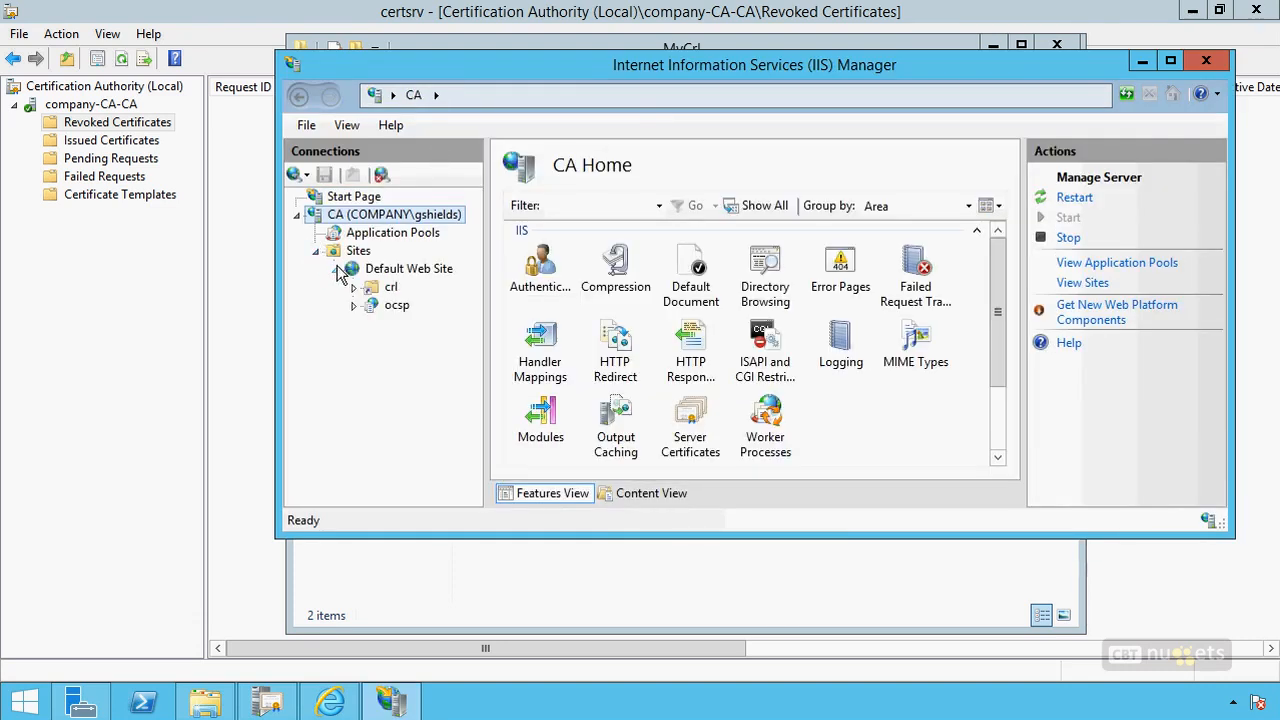
right_click(393, 287)
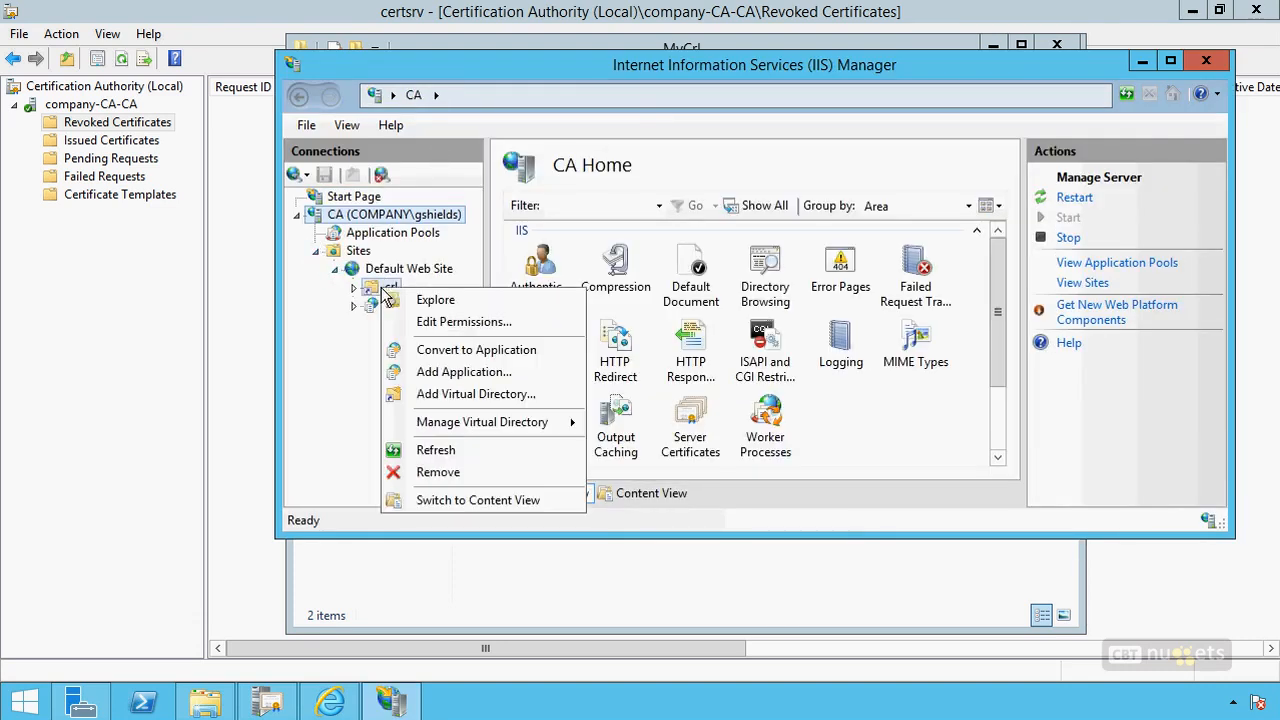
left_click(442, 472)
left_click(655, 425)
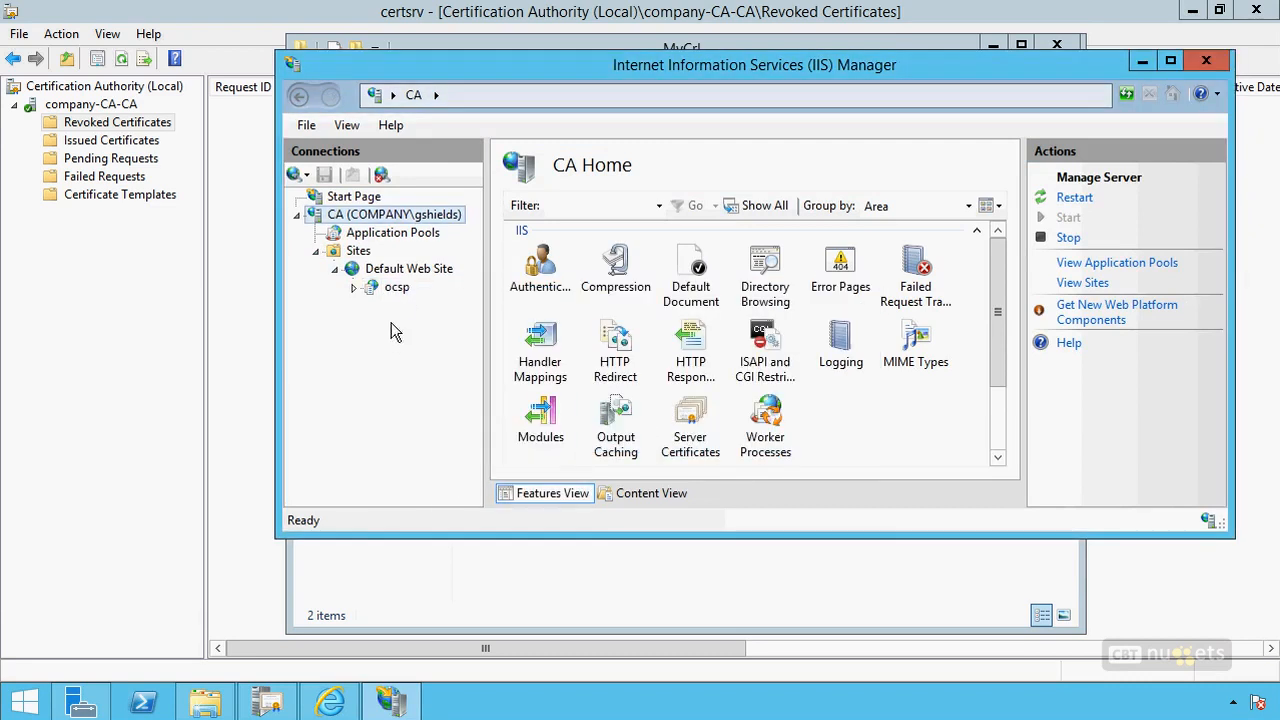
Set up a new virtual directory under Default Web Site with alias mycrl and physical path C:\MyCrl.
right_click(418, 275)
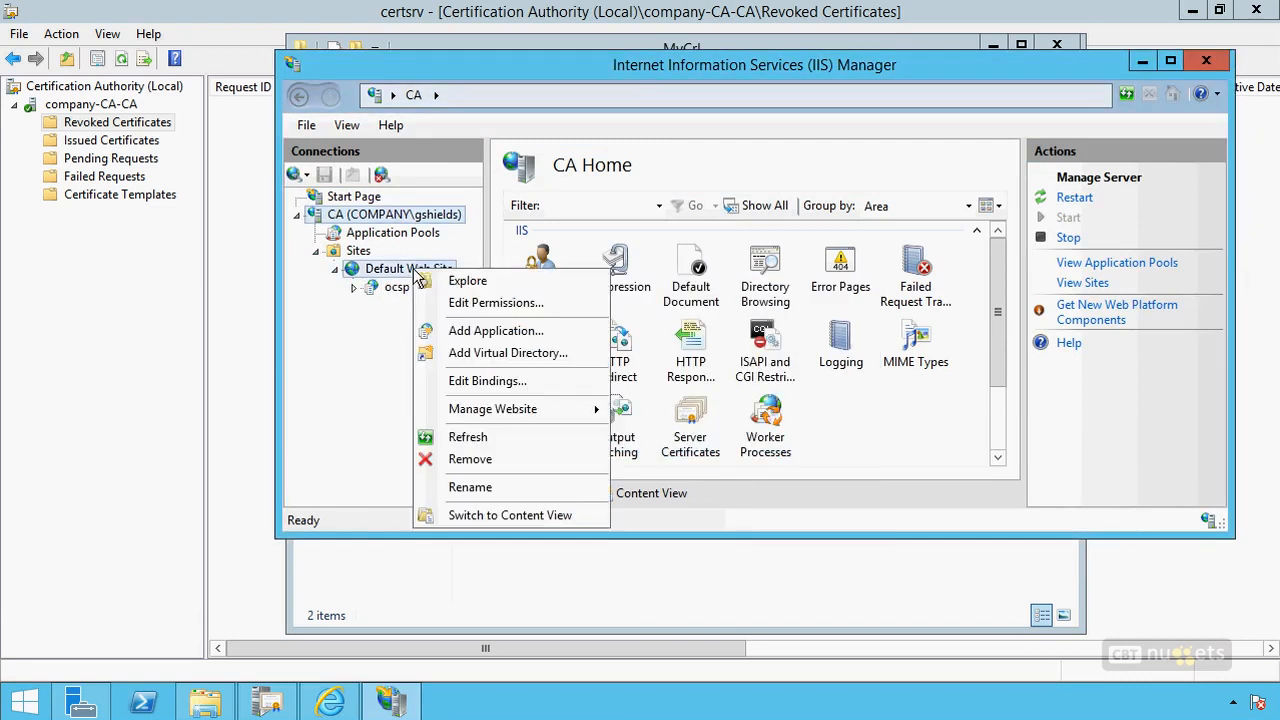
left_click(486, 352)
type("mycrl")
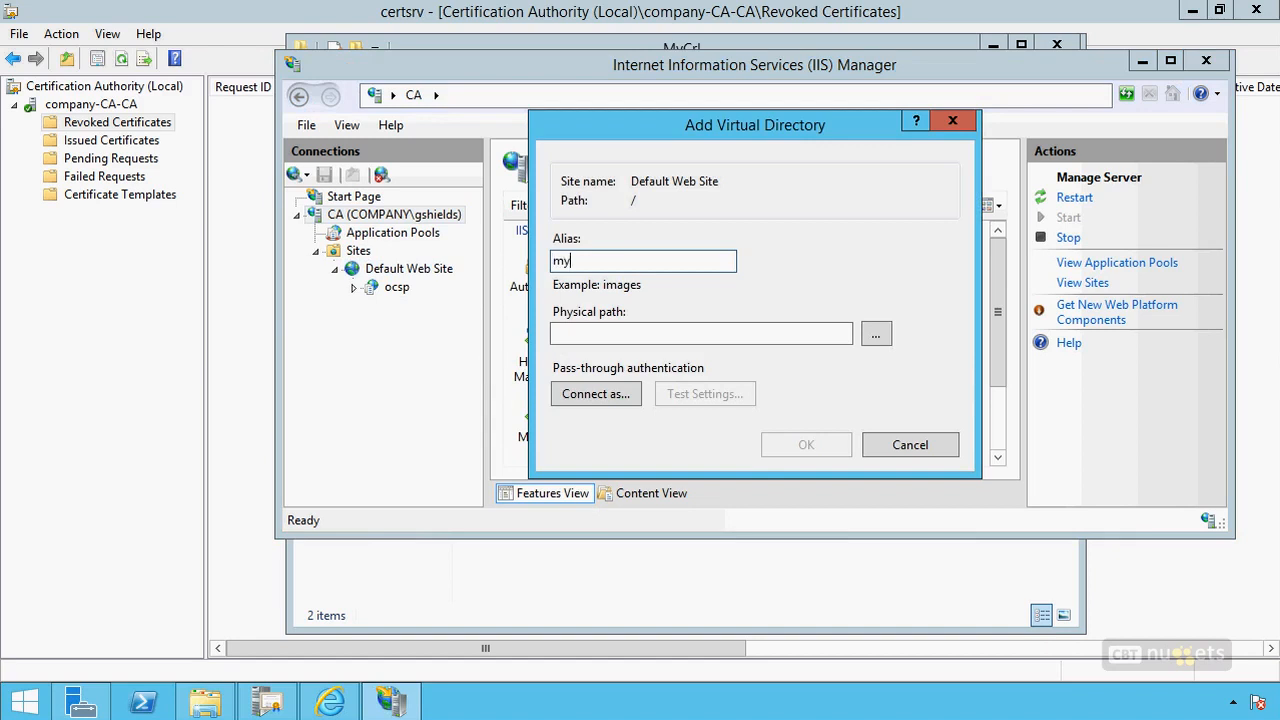
left_click(604, 330)
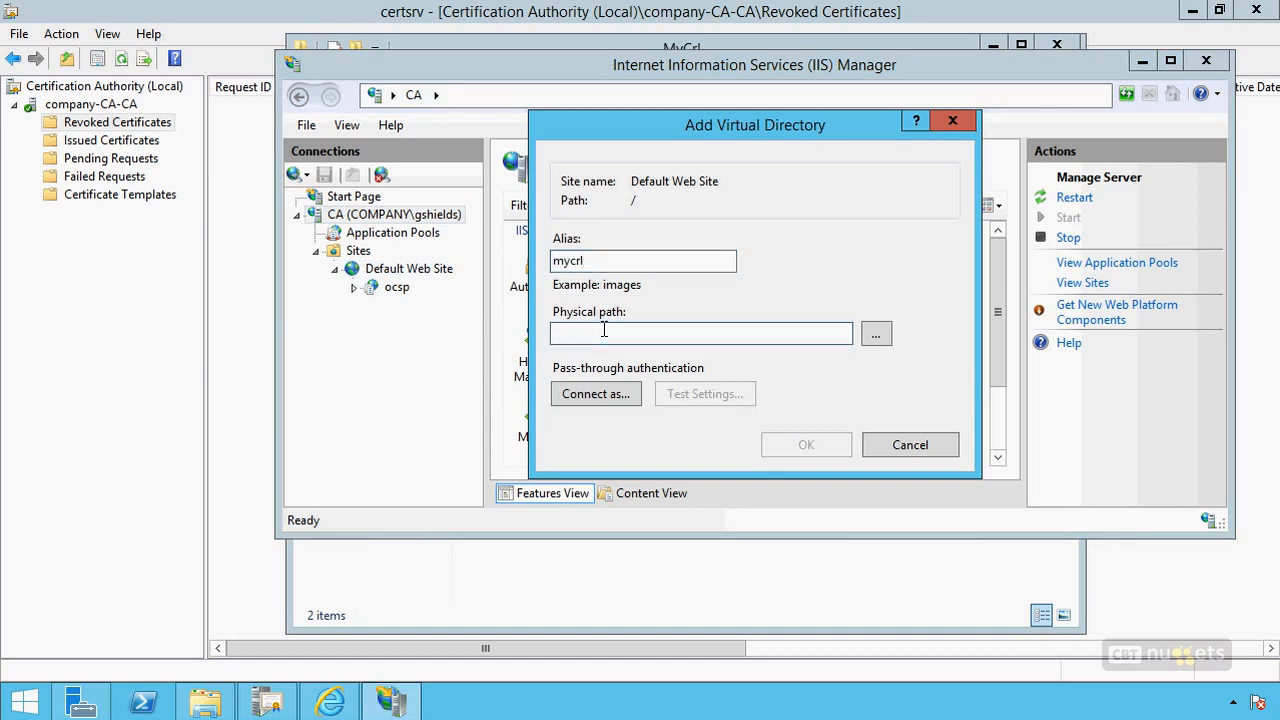
left_click(875, 334)
left_click(519, 402)
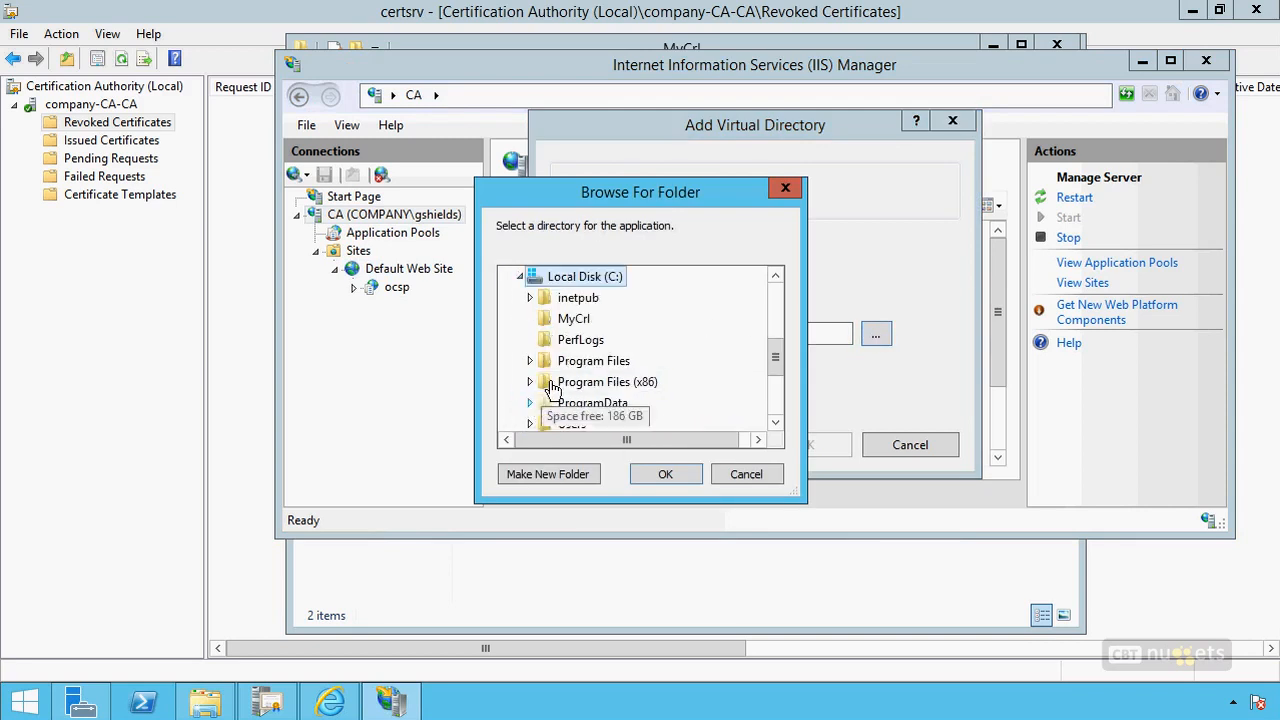
left_click(573, 318)
left_click(665, 472)
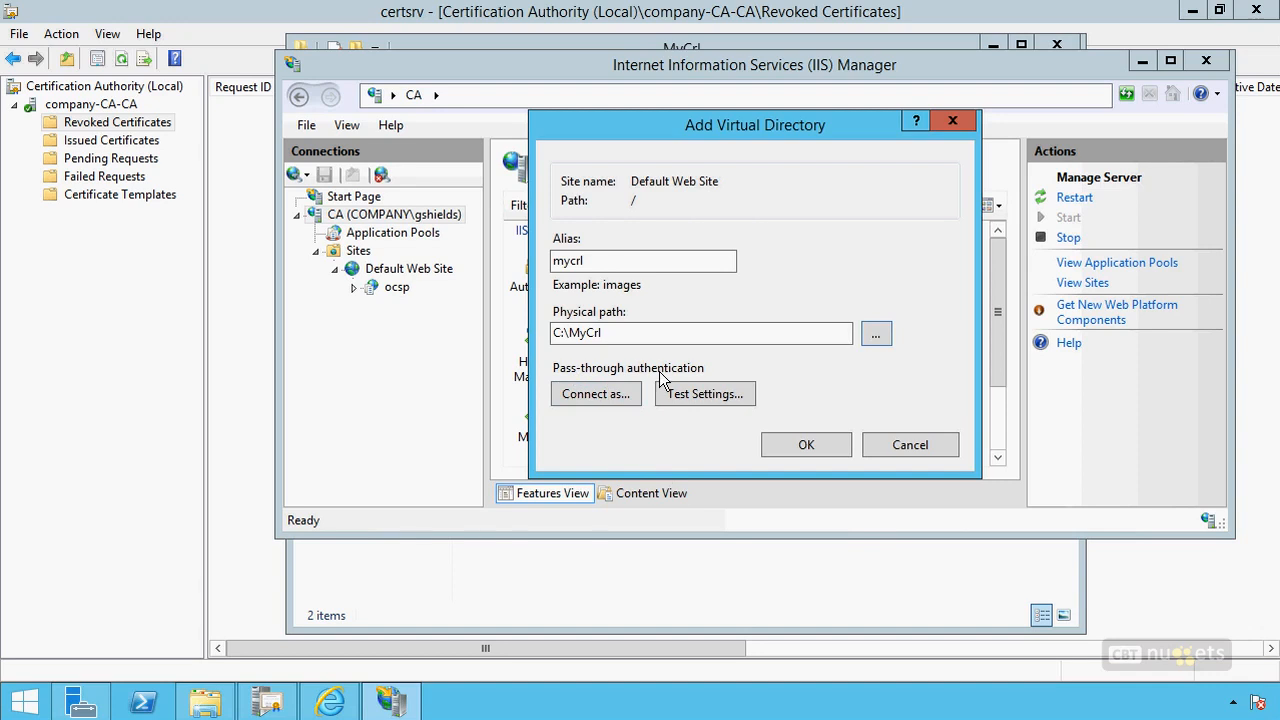
Test the virtual directory's connection settings, view the Authorization details, and create the mycrl virtual directory.
left_click(714, 395)
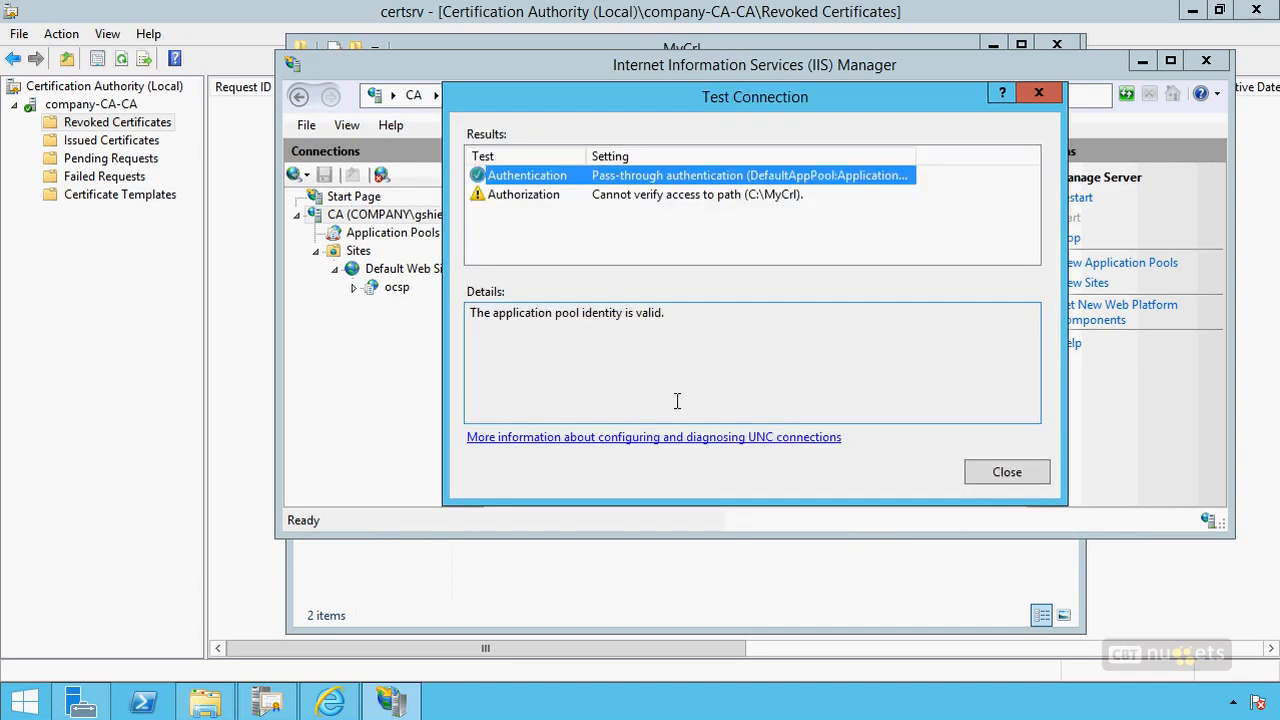
left_click(484, 197)
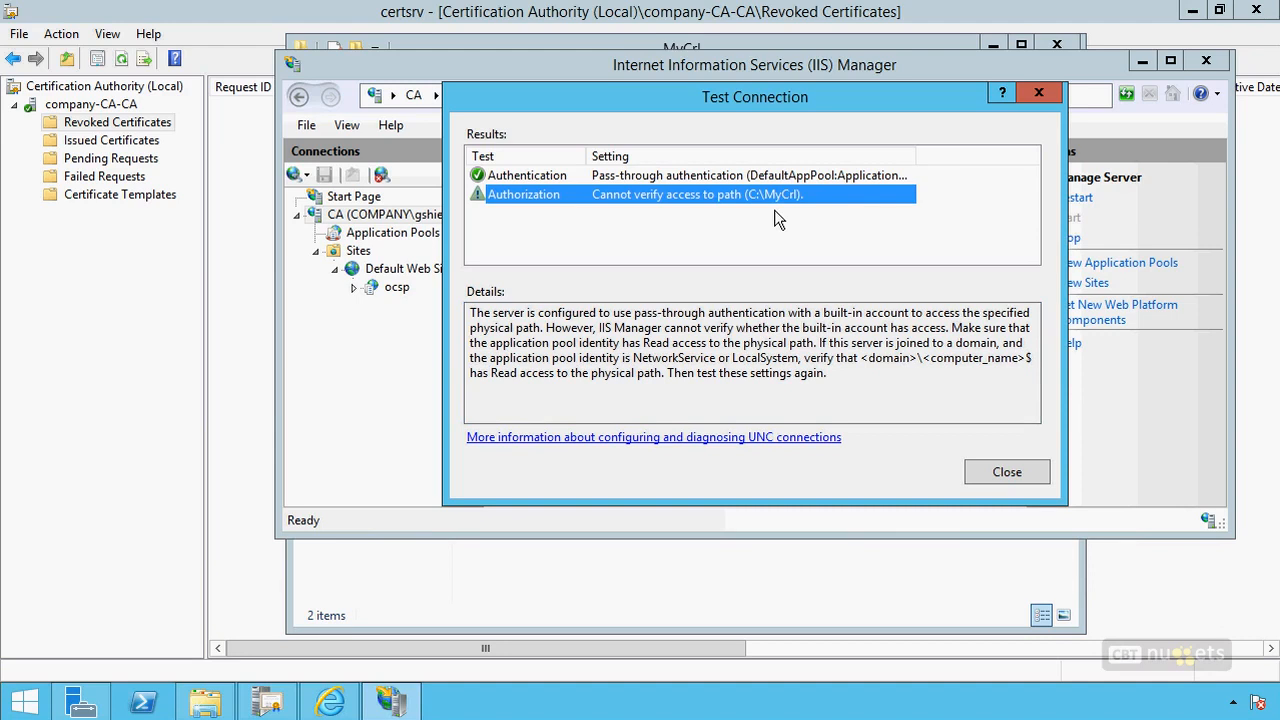
left_click(1012, 478)
left_click(806, 445)
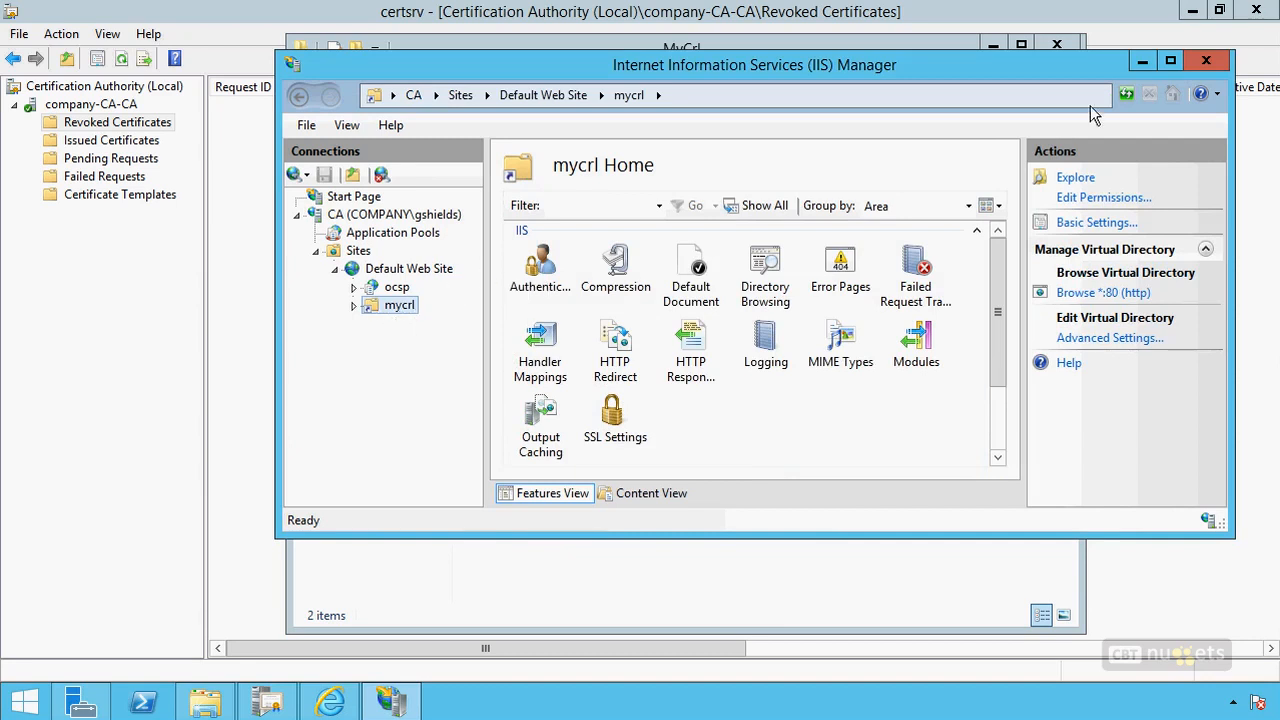
Minimize IIS Manager and the MyCrl folder window, and open the CDP extension settings in the company-CA-CA properties.
left_click(1143, 64)
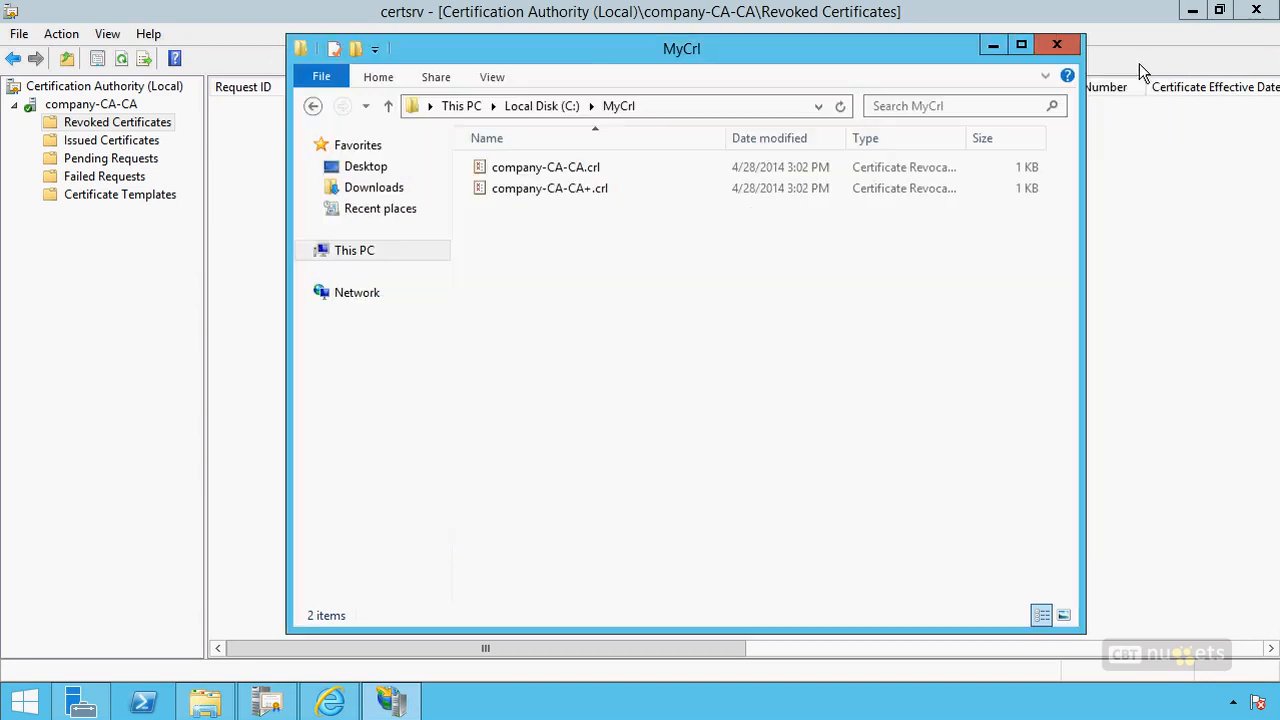
left_click(992, 47)
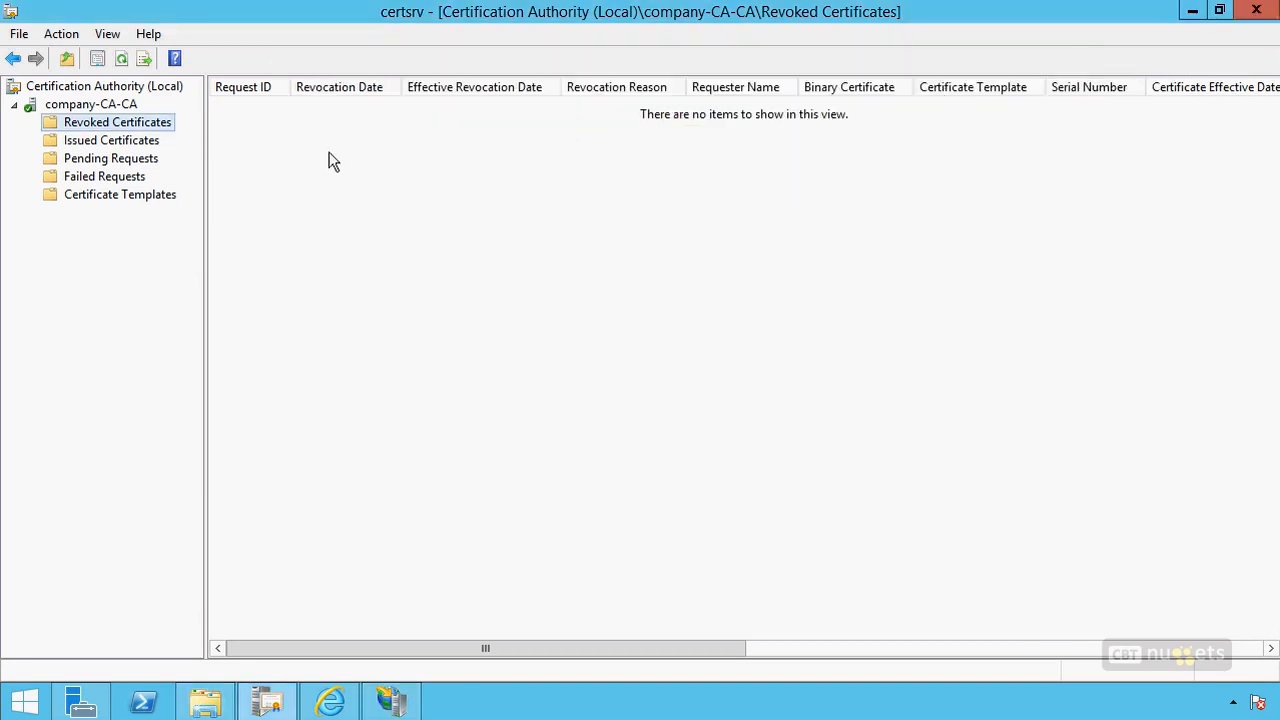
left_click(108, 105)
right_click(108, 105)
left_click(161, 222)
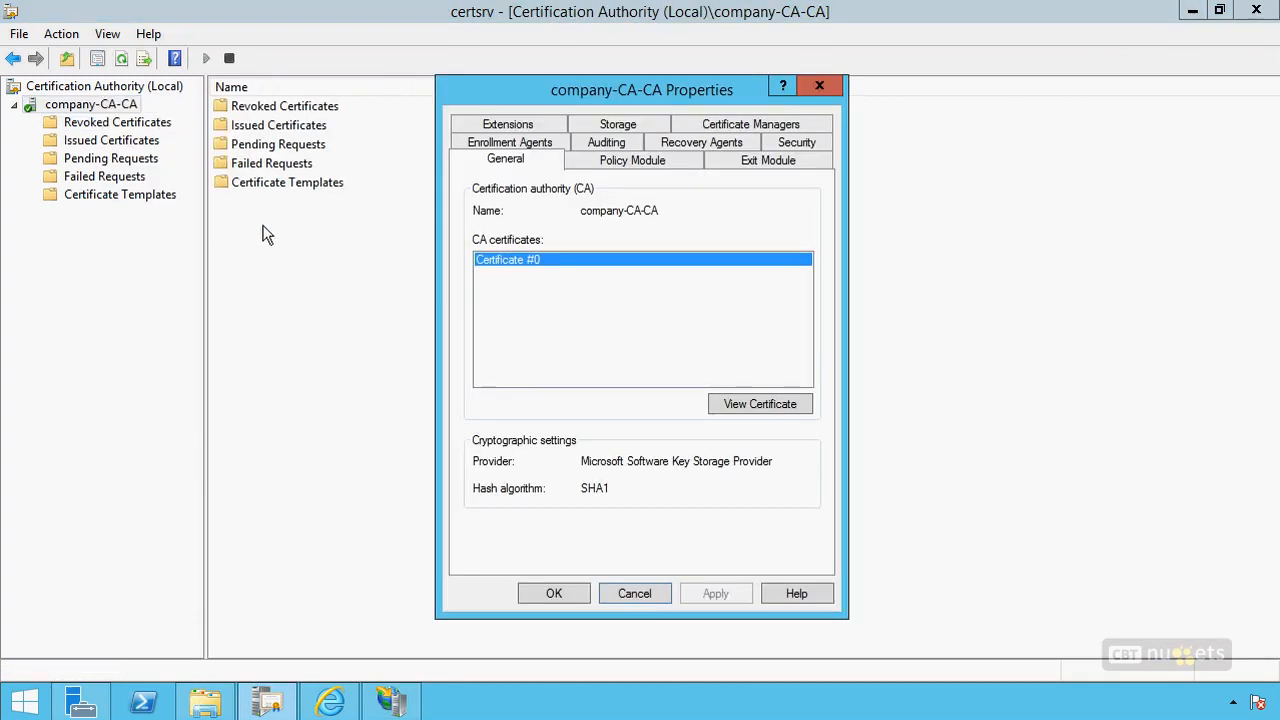
left_click(505, 126)
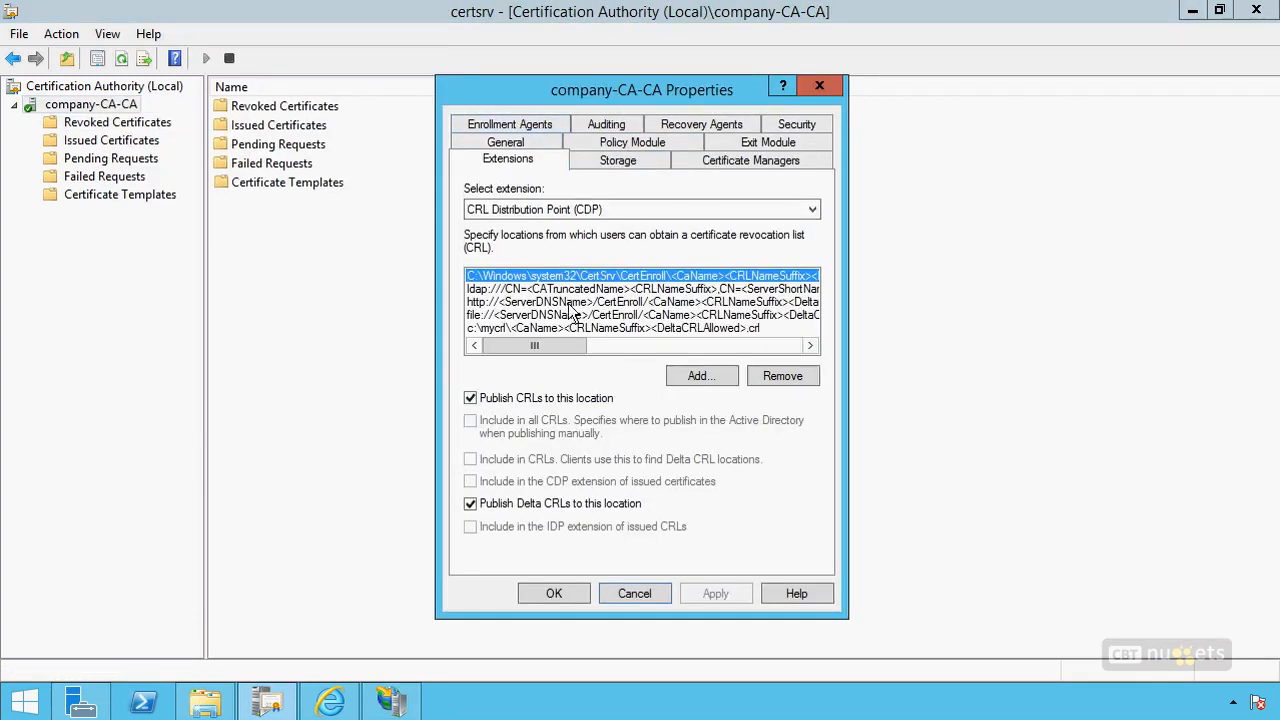
left_click(698, 376)
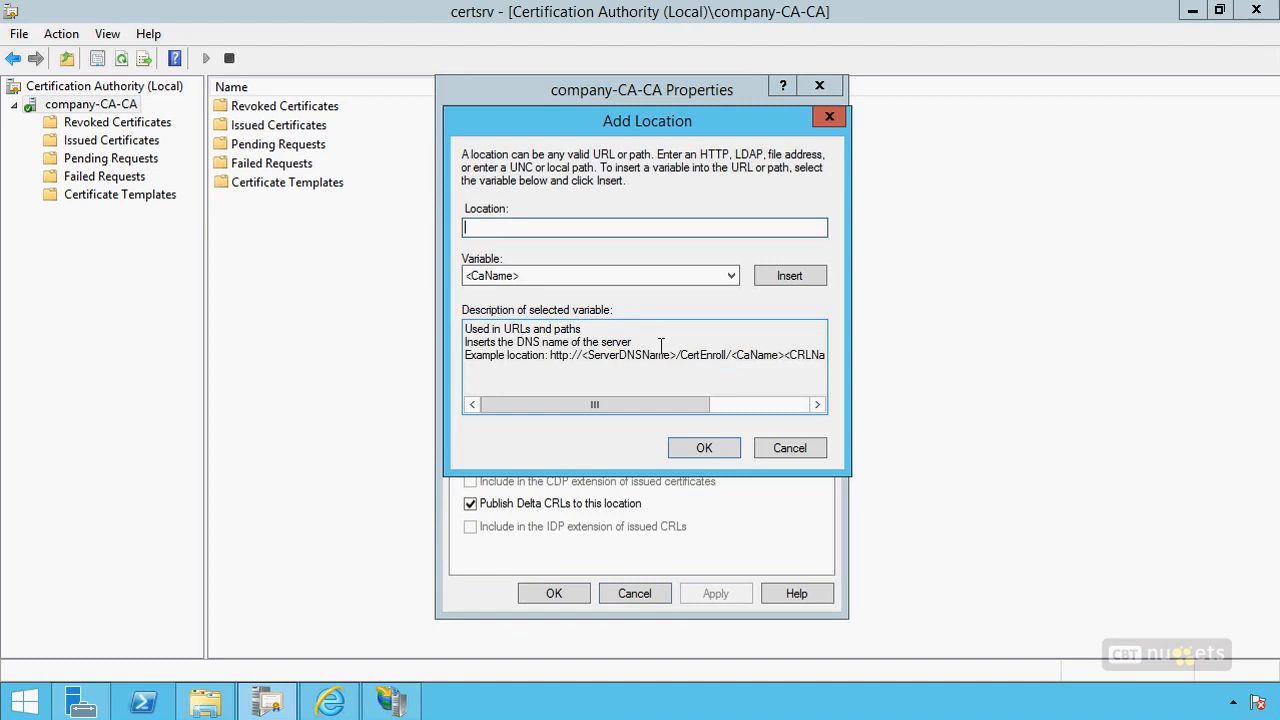
type("http://")
left_click(574, 276)
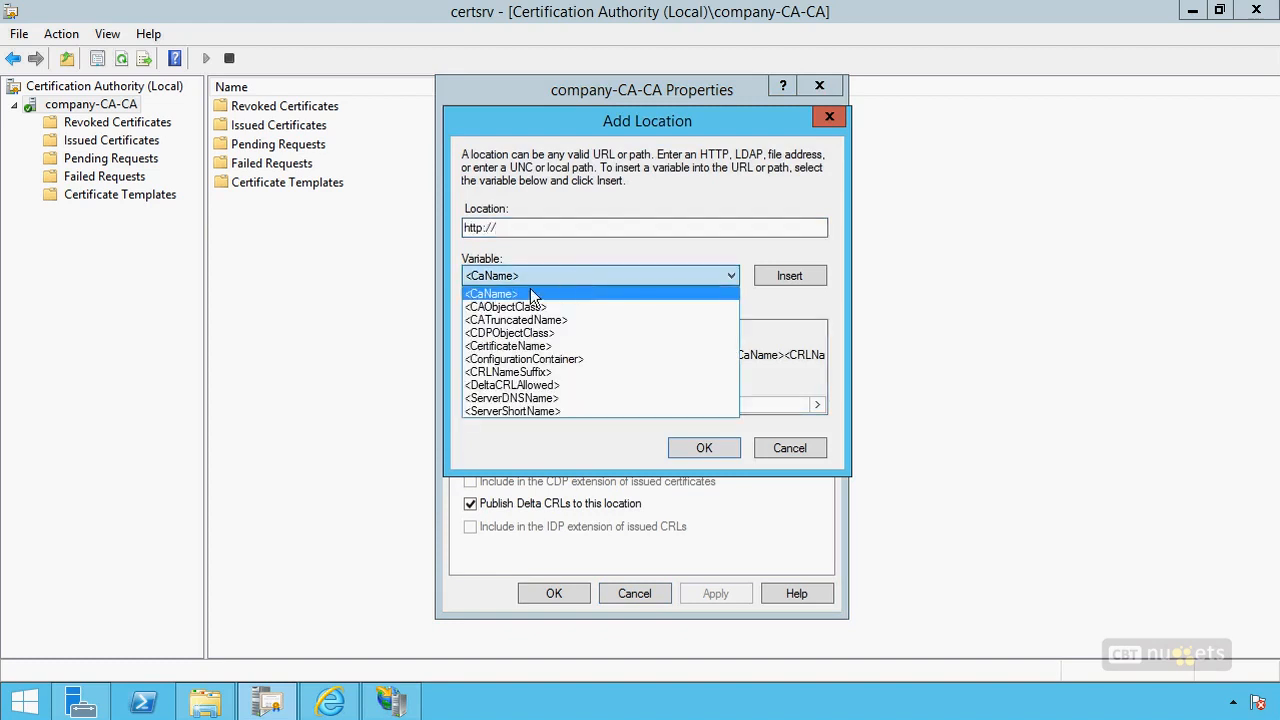
left_click(523, 400)
left_click(770, 278)
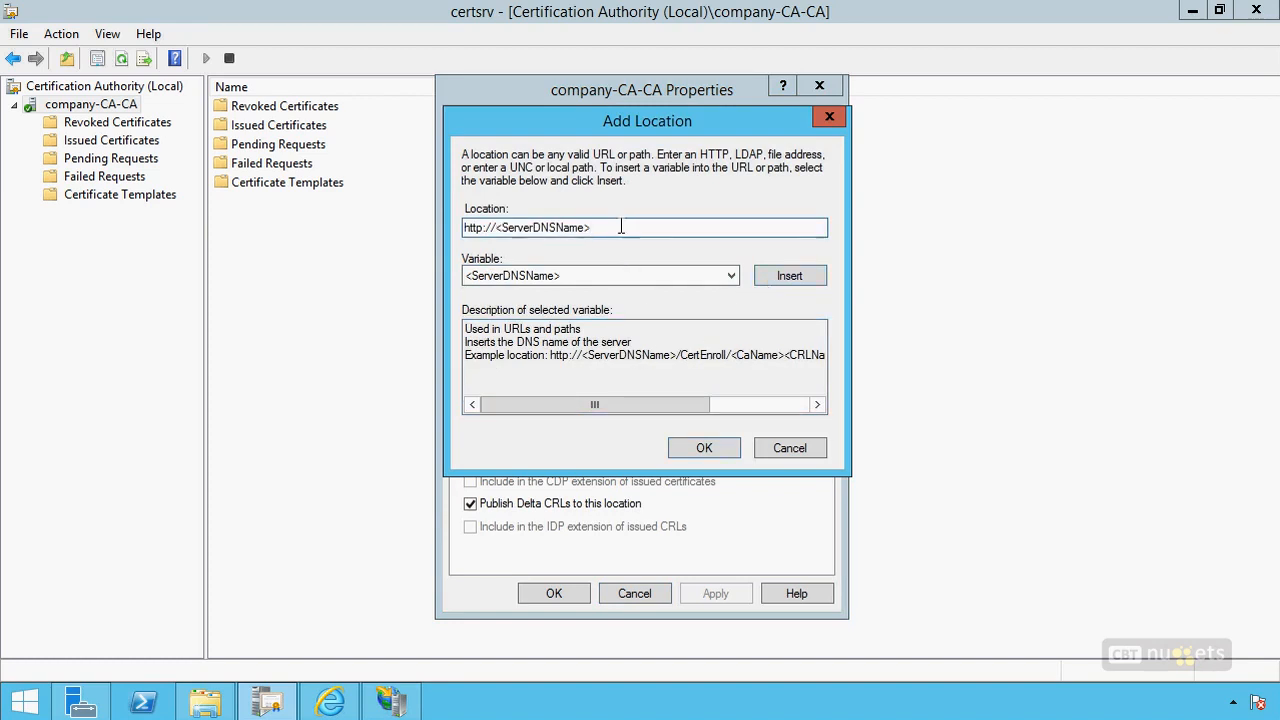
type("/mycrl/")
Append the <CaName> and <CRLNameSuffix> variables to the new HTTP location.
left_click_drag(675, 404, 755, 409)
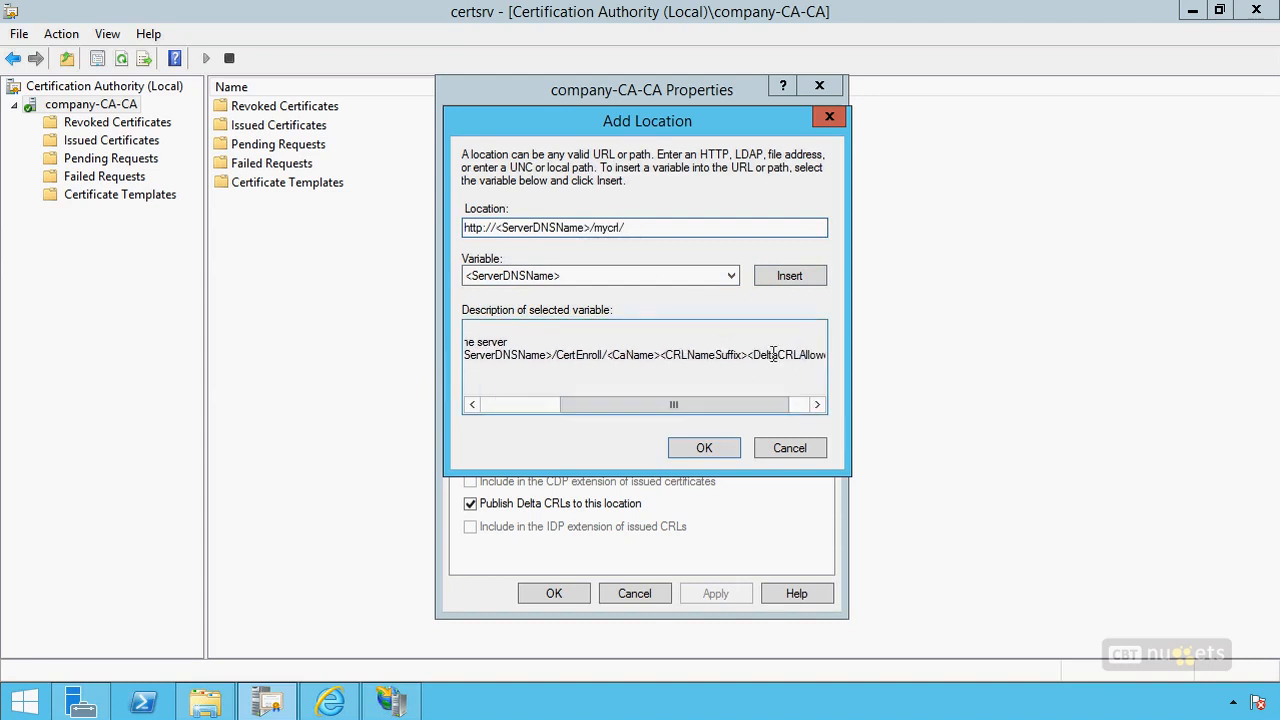
left_click(624, 274)
left_click(567, 298)
left_click(661, 228)
left_click(790, 279)
left_click(696, 268)
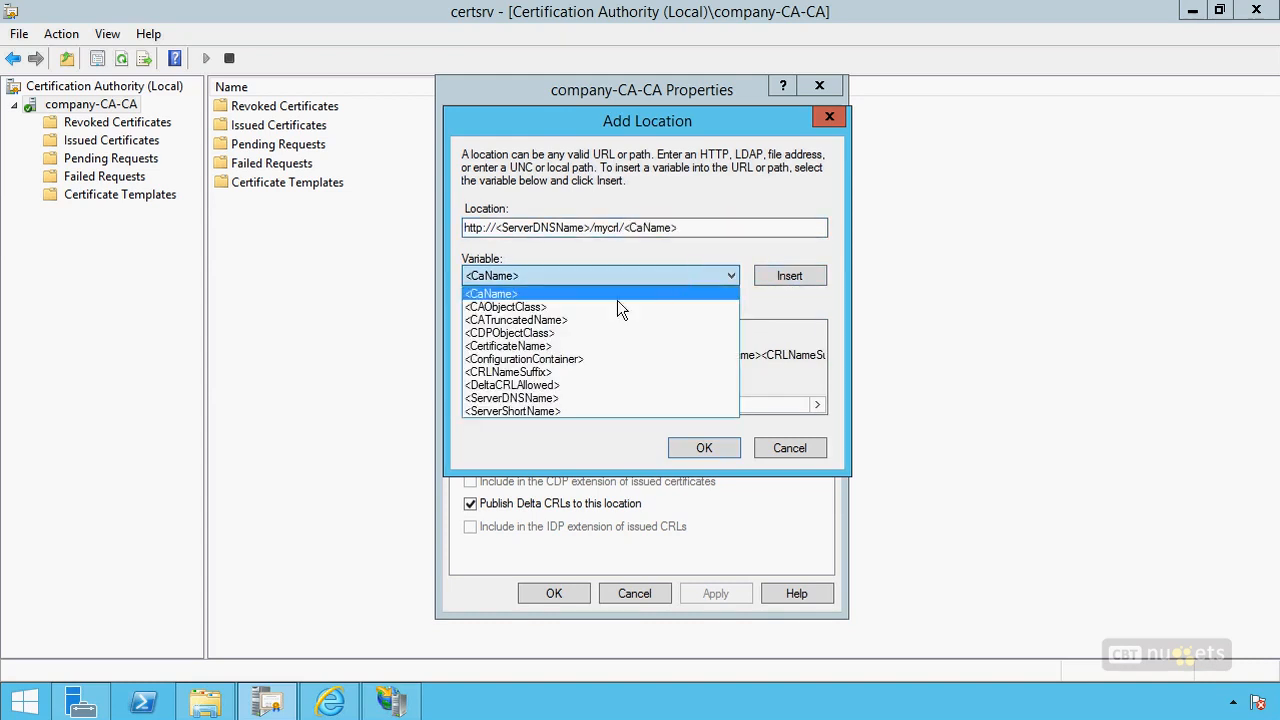
left_click(640, 372)
left_click(800, 279)
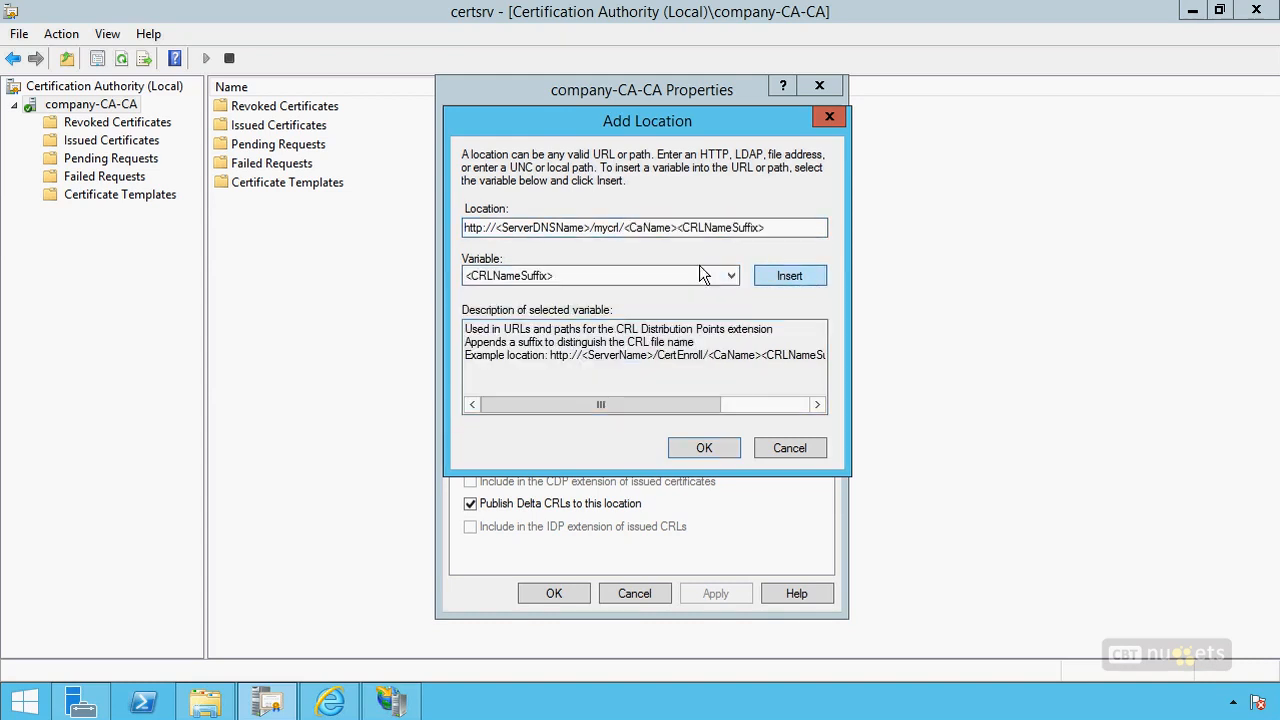
Append the <DeltaCRLAllowed> variable and the .crl extension to the location, and add it to the CDP list.
left_click(653, 270)
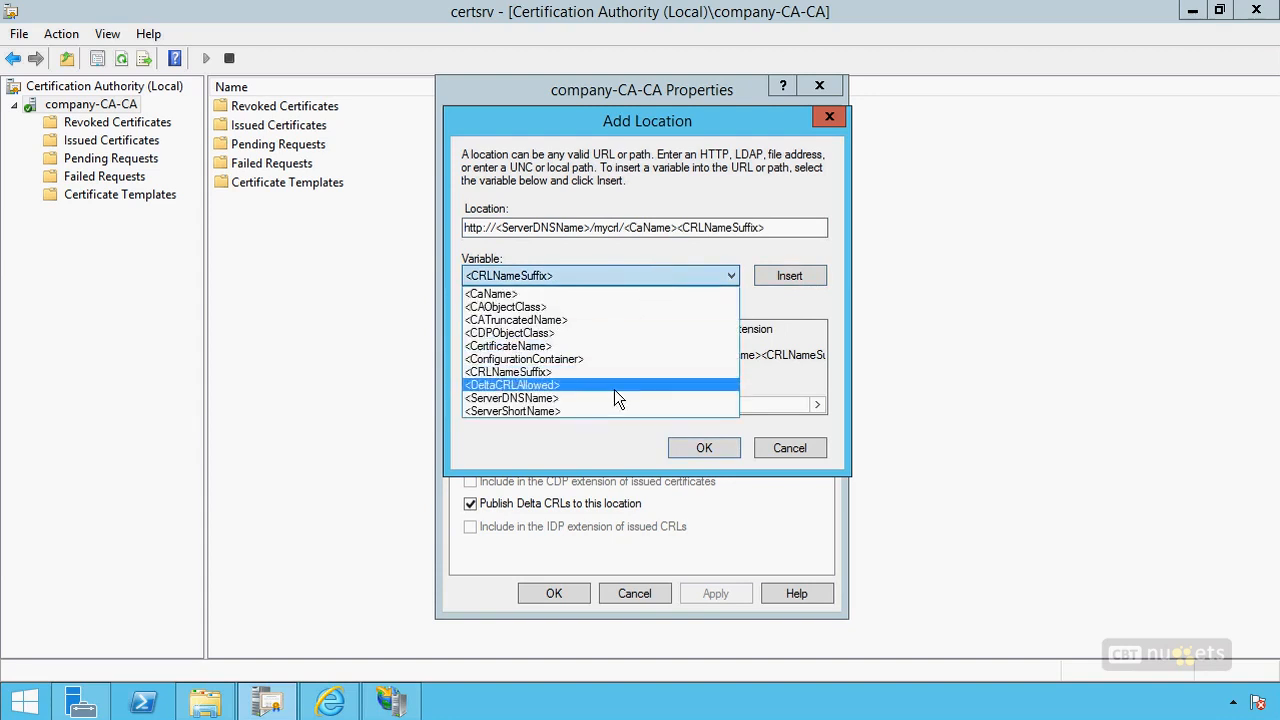
left_click(614, 386)
left_click(805, 279)
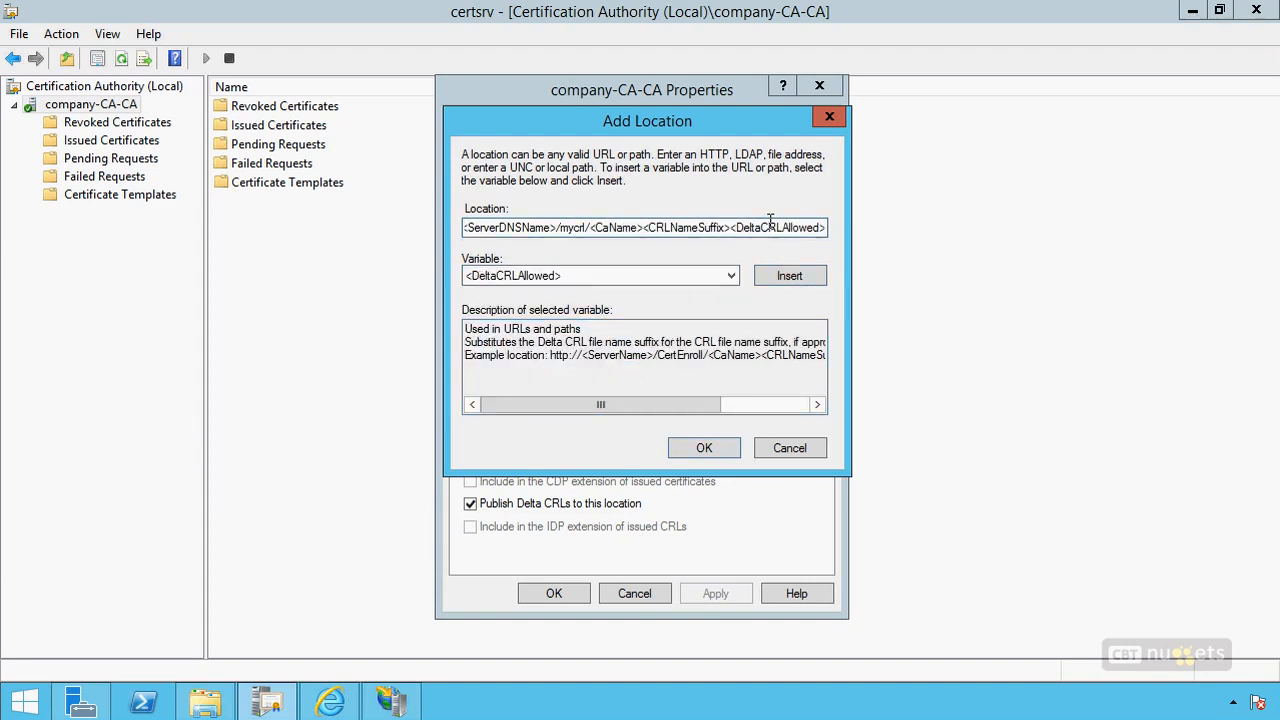
type(".crl")
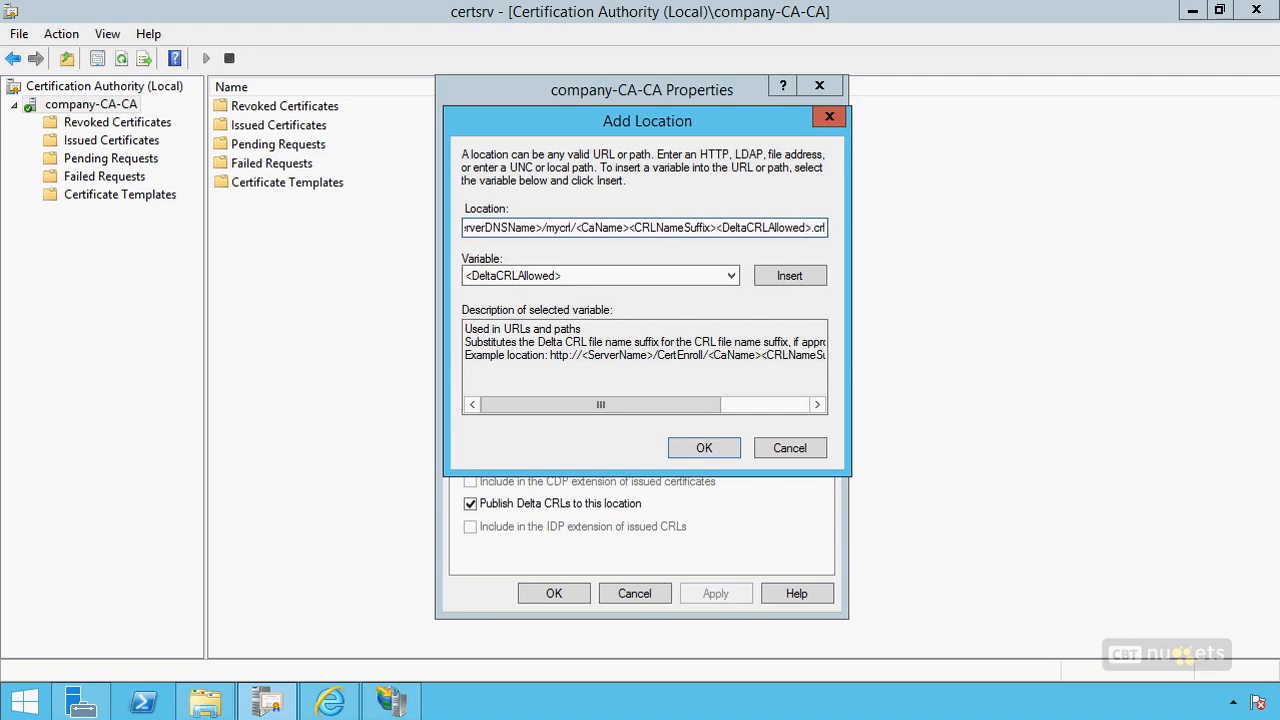
left_click(712, 448)
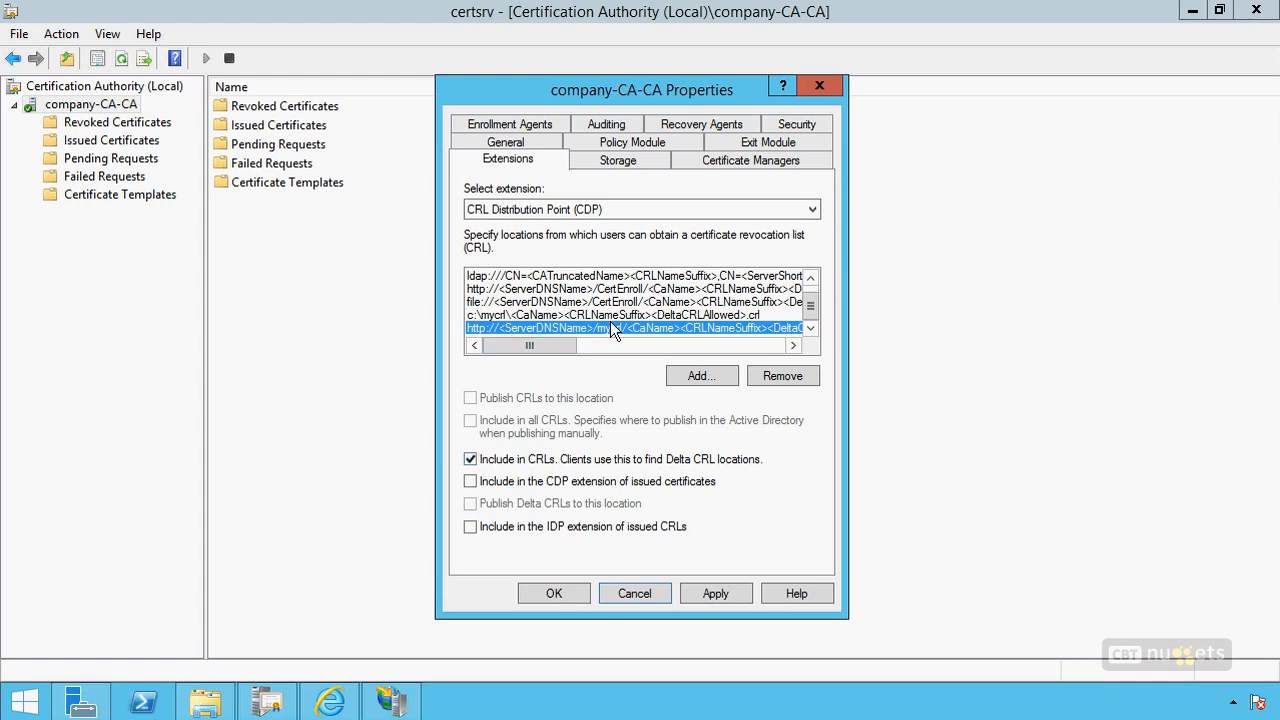
Include the new HTTP location in CRLs and in the CDP extension of issued certificates, and save with a certificate services restart.
left_click(522, 484)
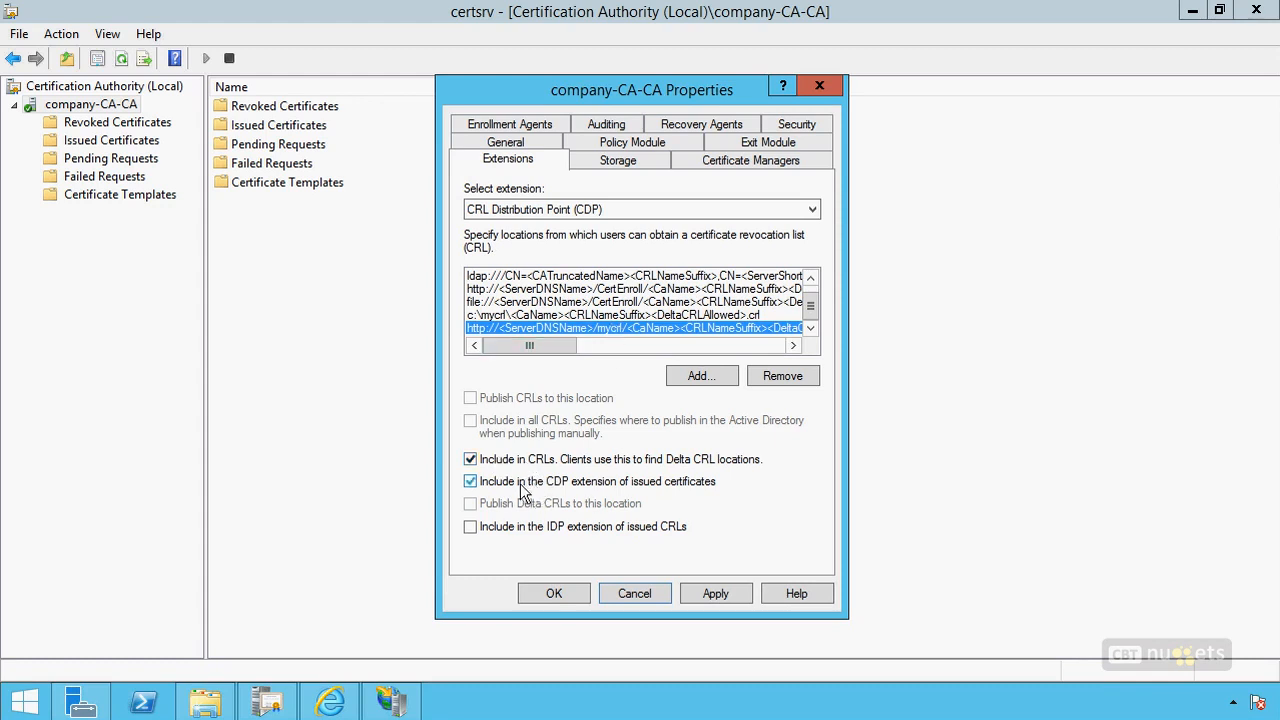
left_click(554, 594)
left_click(742, 424)
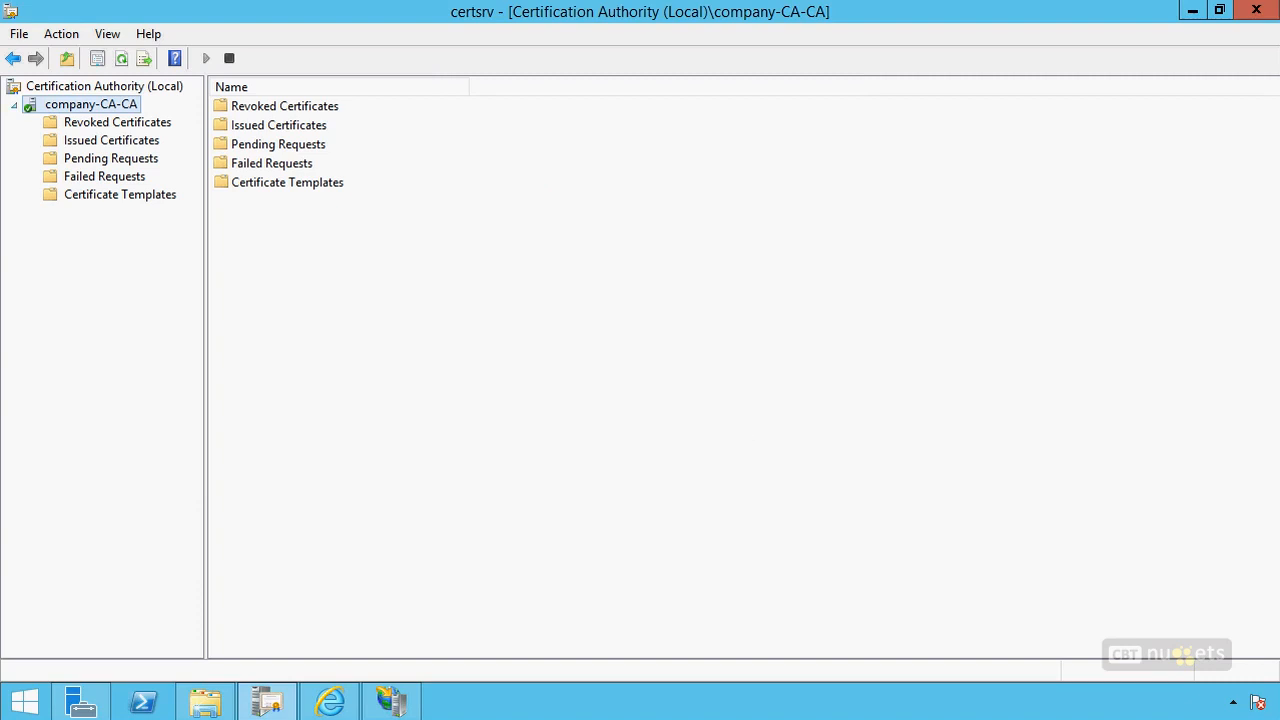
right_click(127, 104)
mouse_move(175, 120)
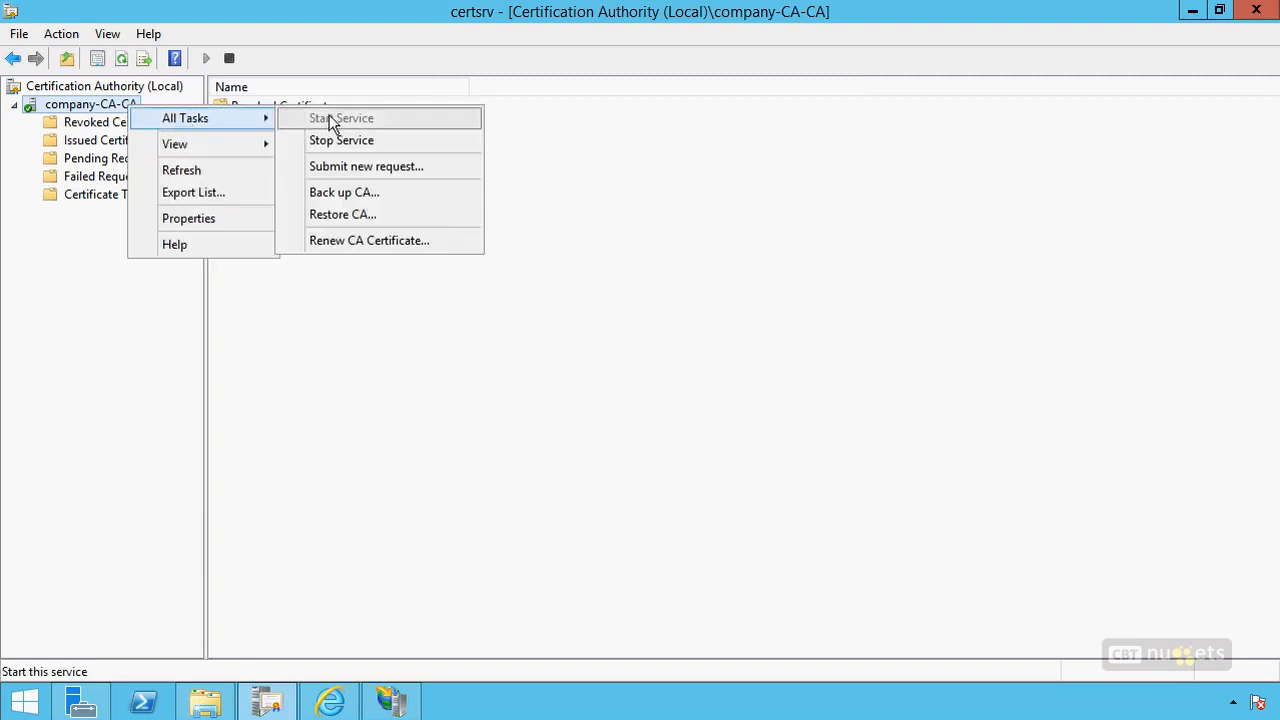
left_click(114, 217)
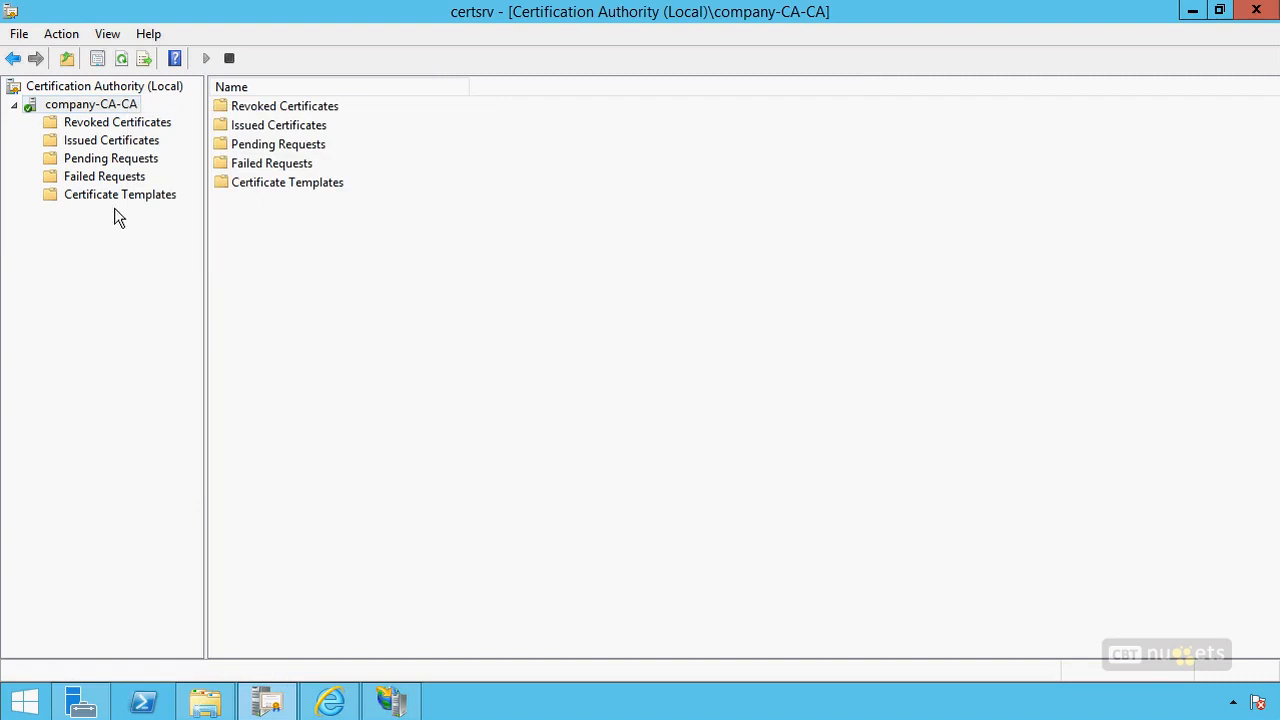
Publish the certificate revocation list again from the Revoked Certificates folder.
right_click(130, 124)
mouse_move(167, 137)
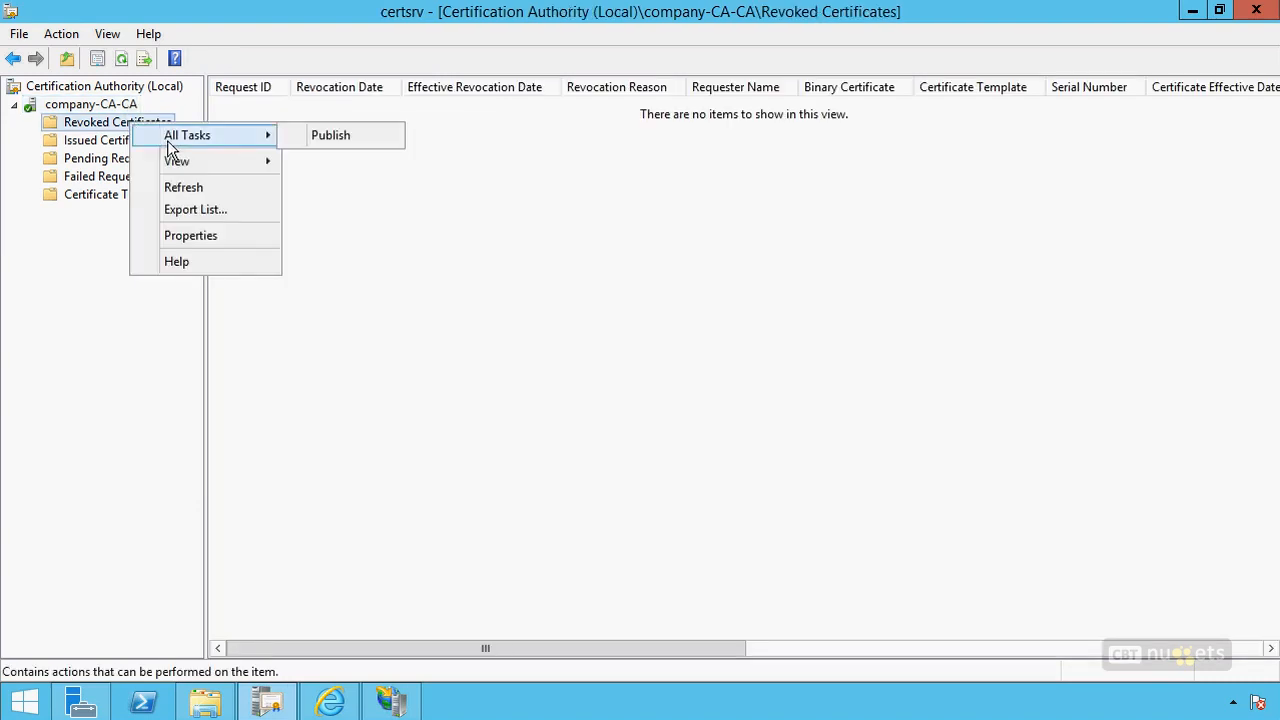
left_click(305, 137)
left_click(735, 453)
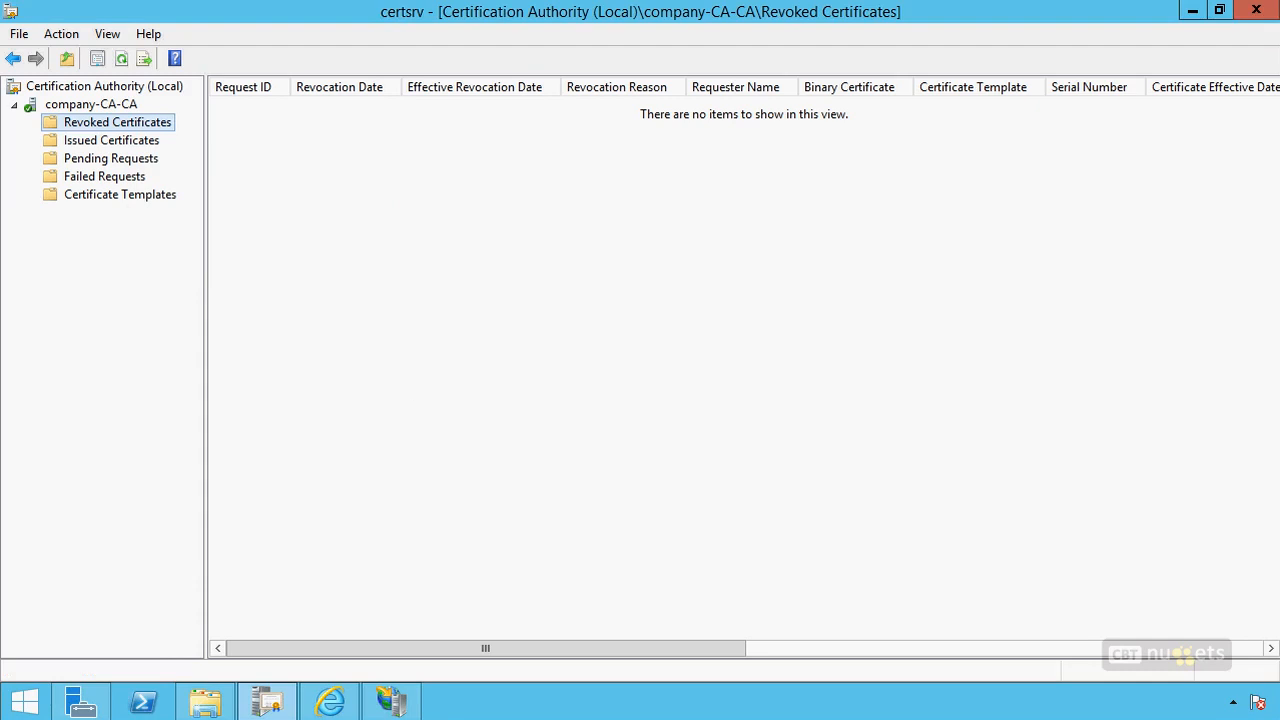
left_click(330, 700)
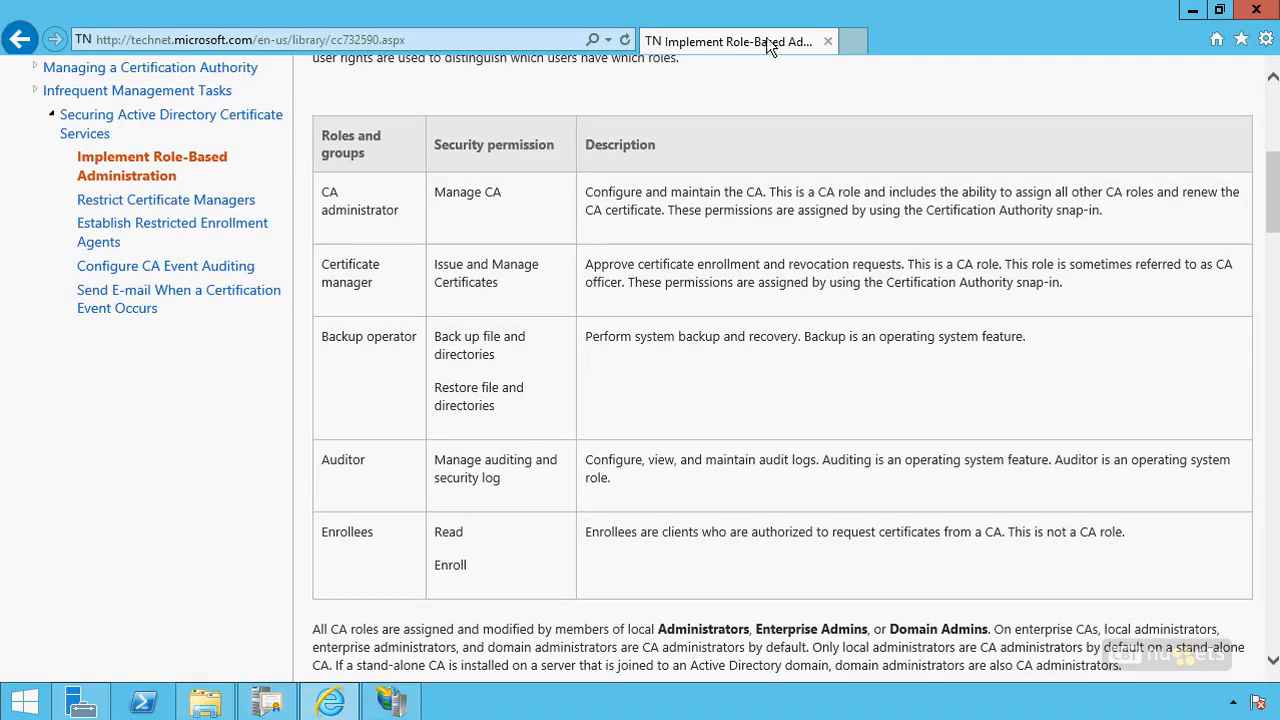
left_click(856, 42)
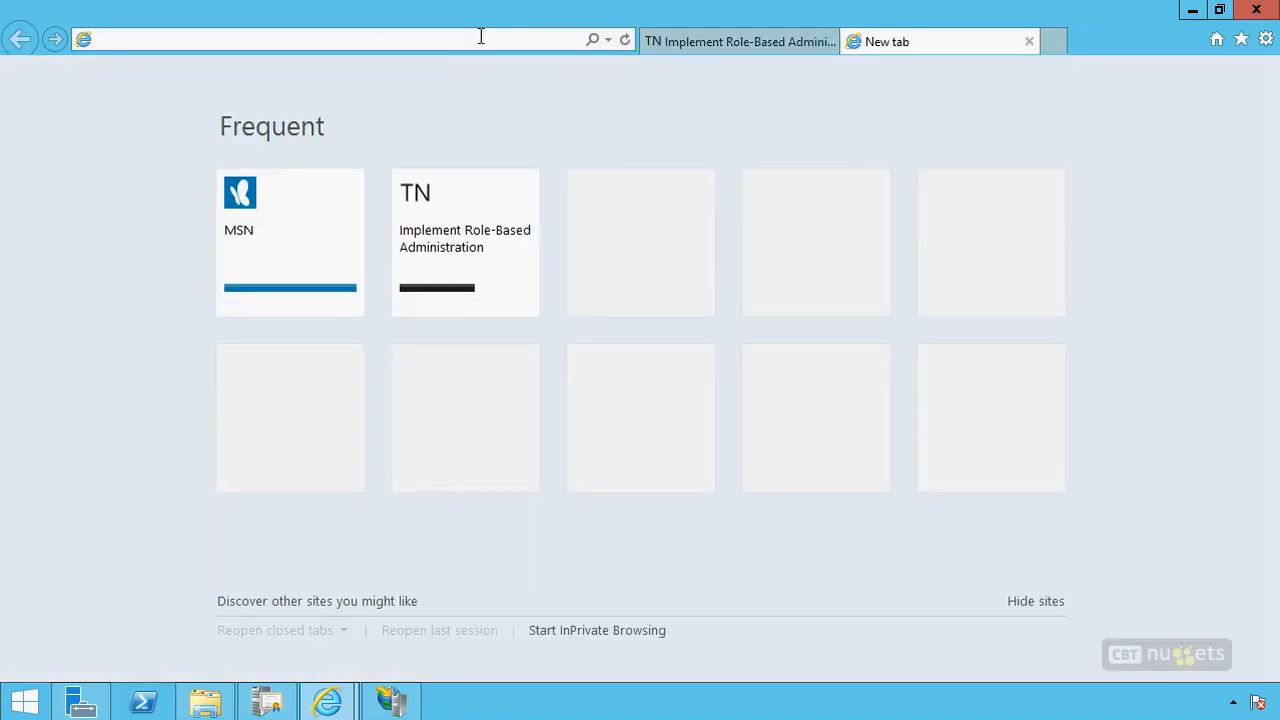
type("http://ca.company.pri/mycrl")
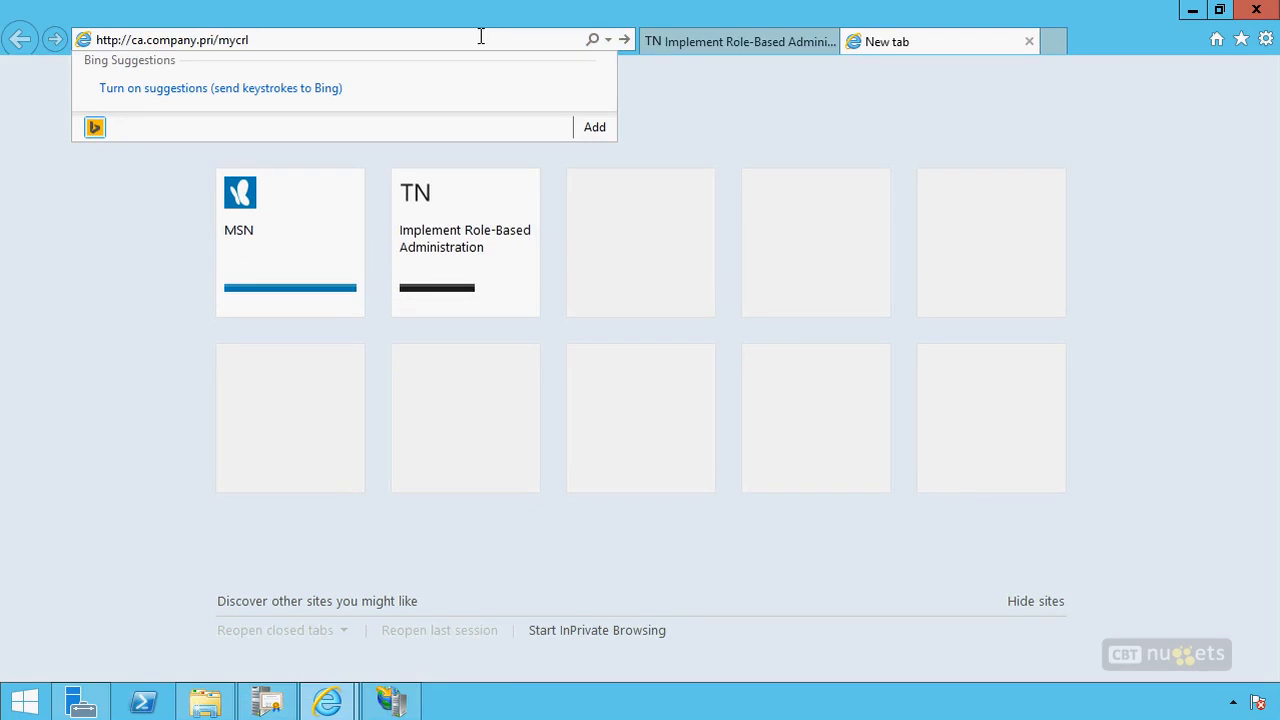
key("Return")
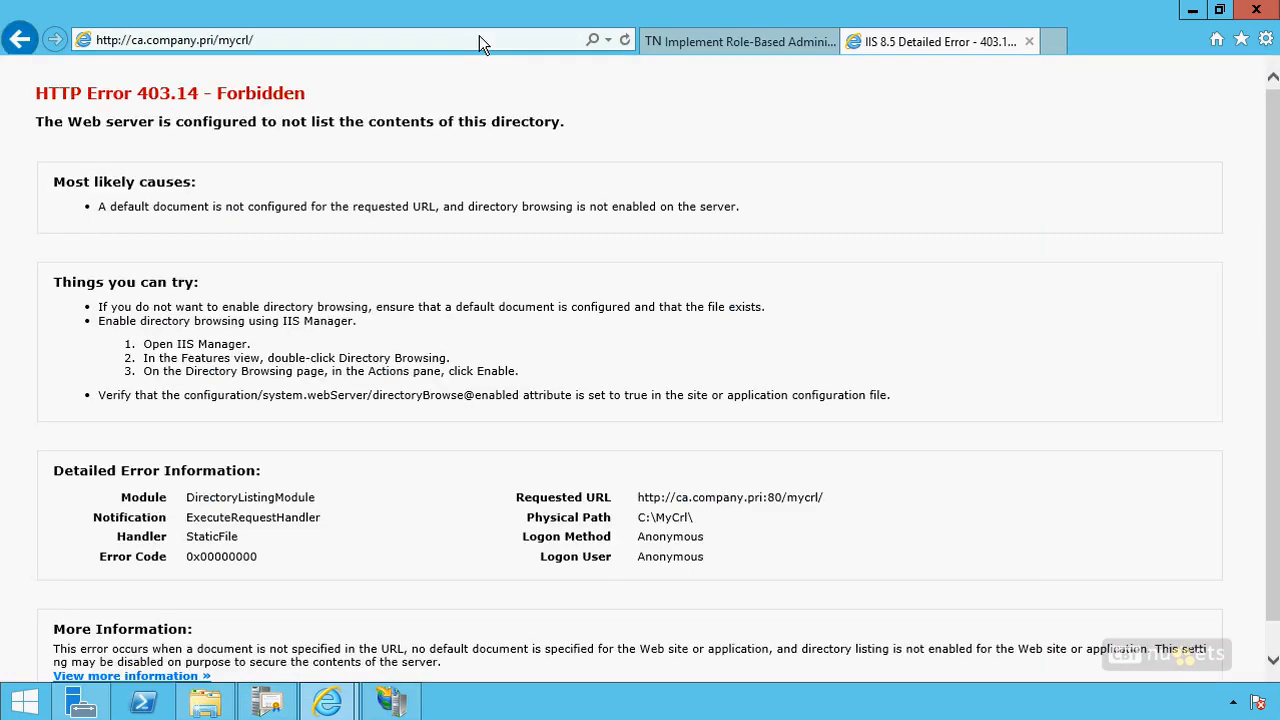
Copy the full file name of company-CA-CA.crl from the MyCrl folder in File Explorer.
left_click(205, 702)
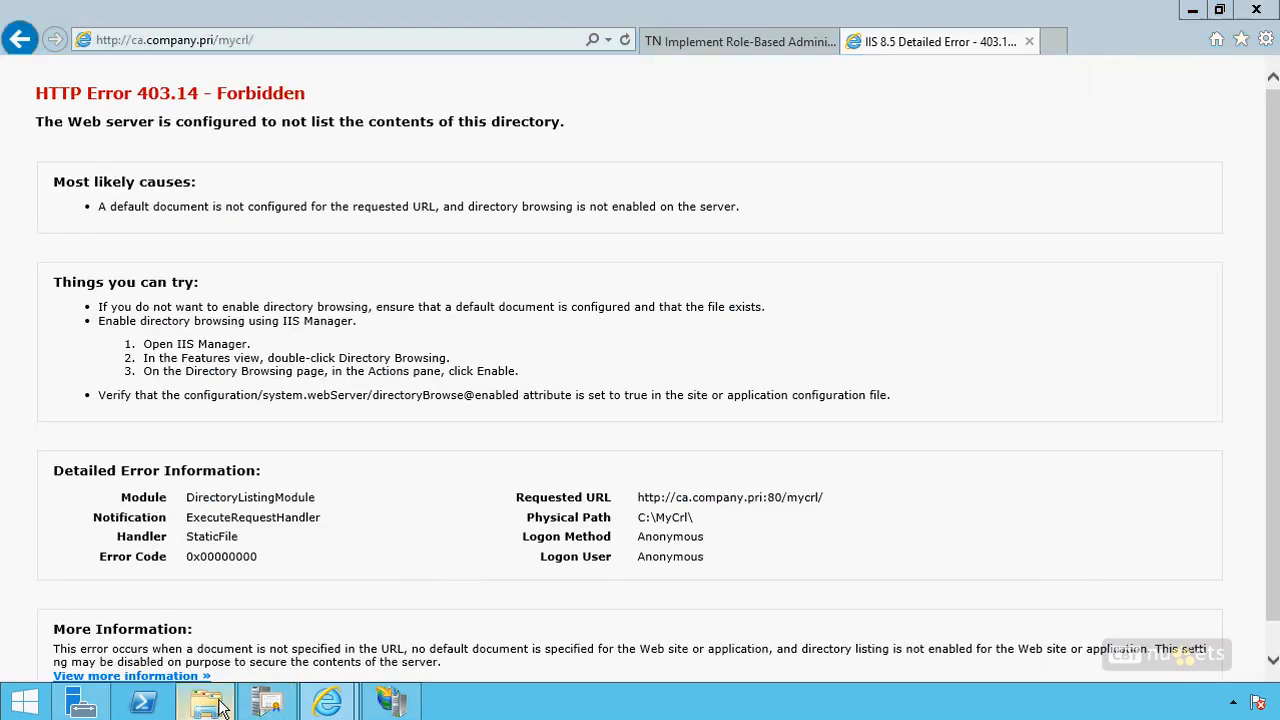
left_click(563, 173)
right_click(565, 172)
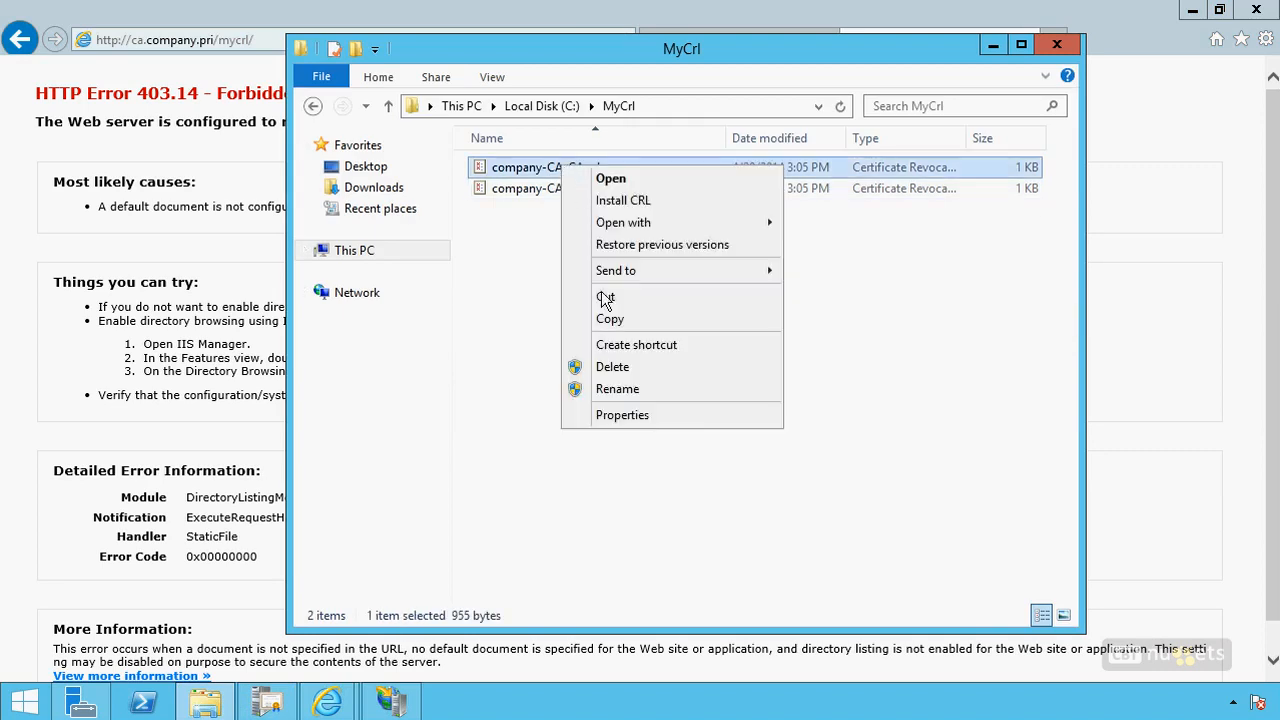
left_click(612, 388)
key("ctrl+a")
key("ctrl+c")
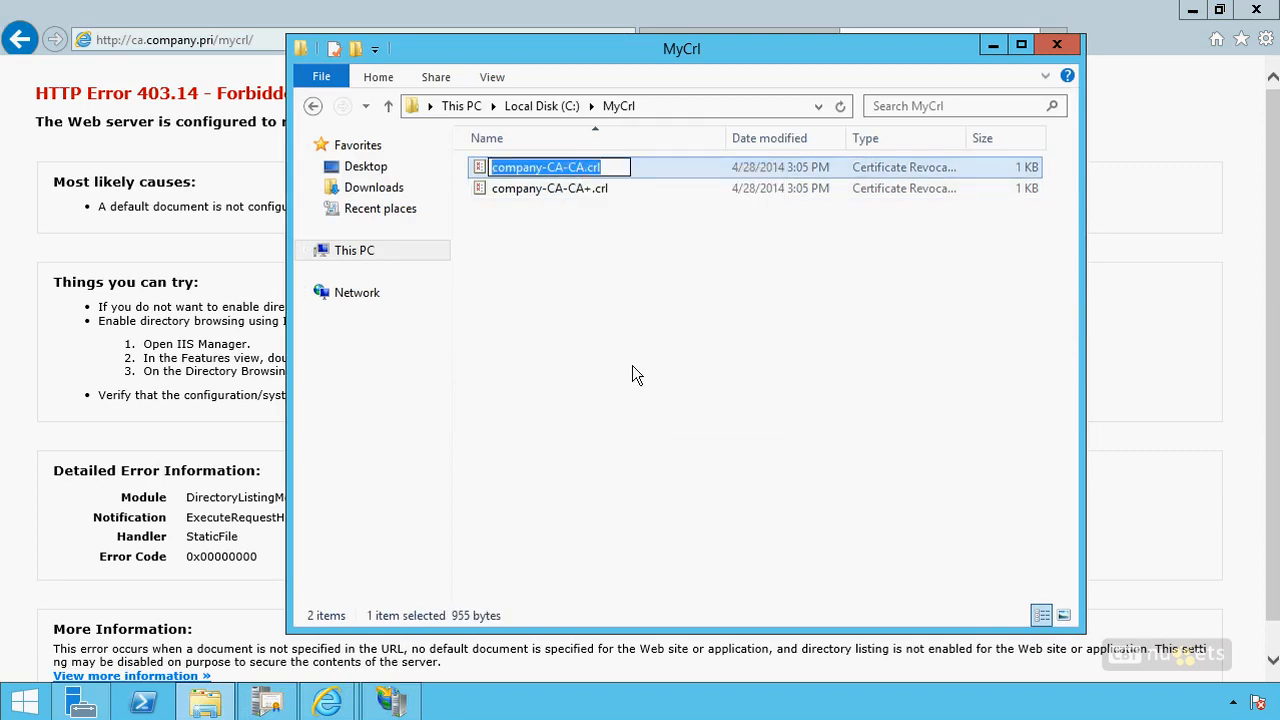
left_click(370, 14)
left_click(359, 37)
left_click(359, 37)
key("ctrl+v")
key("Return")
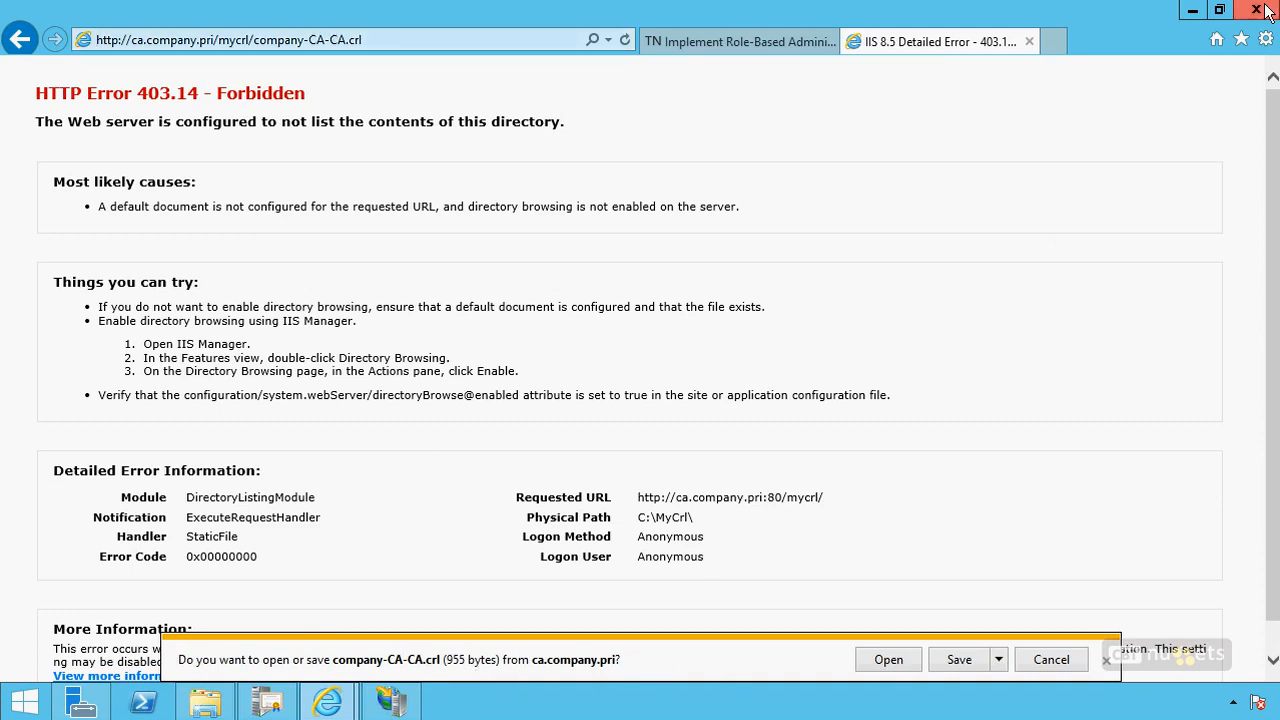
left_click(1193, 10)
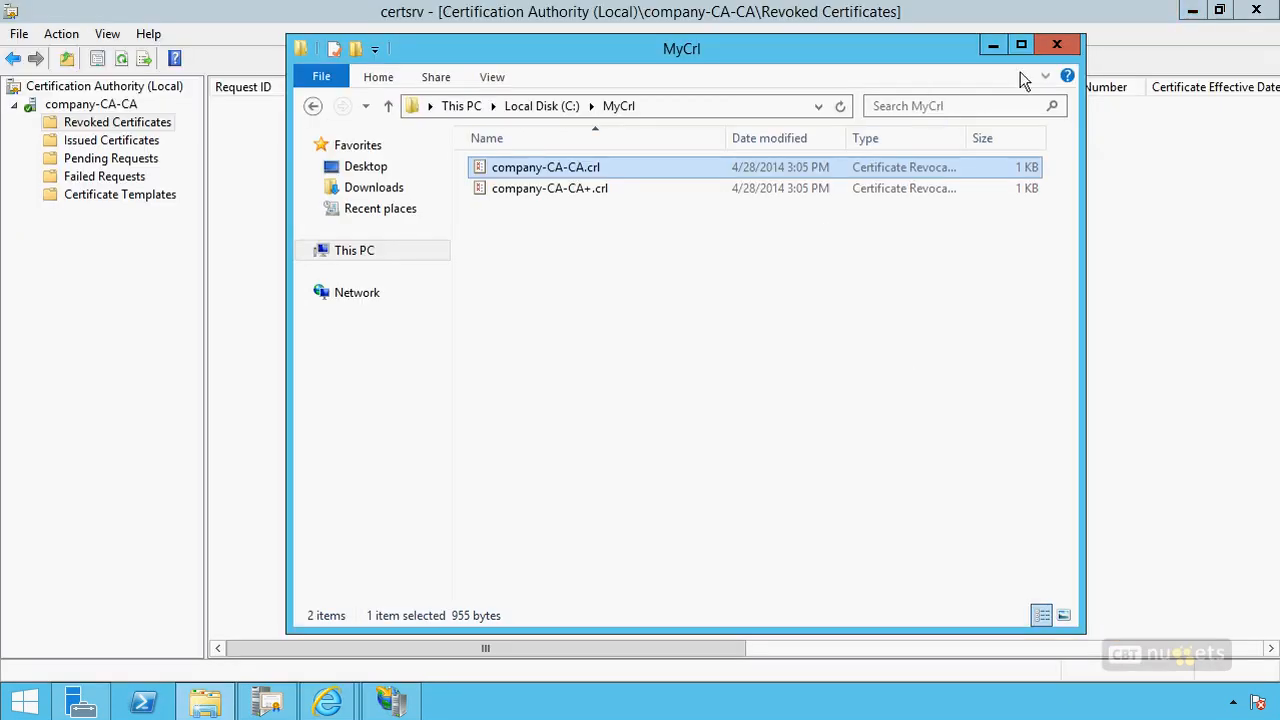
left_click(1058, 45)
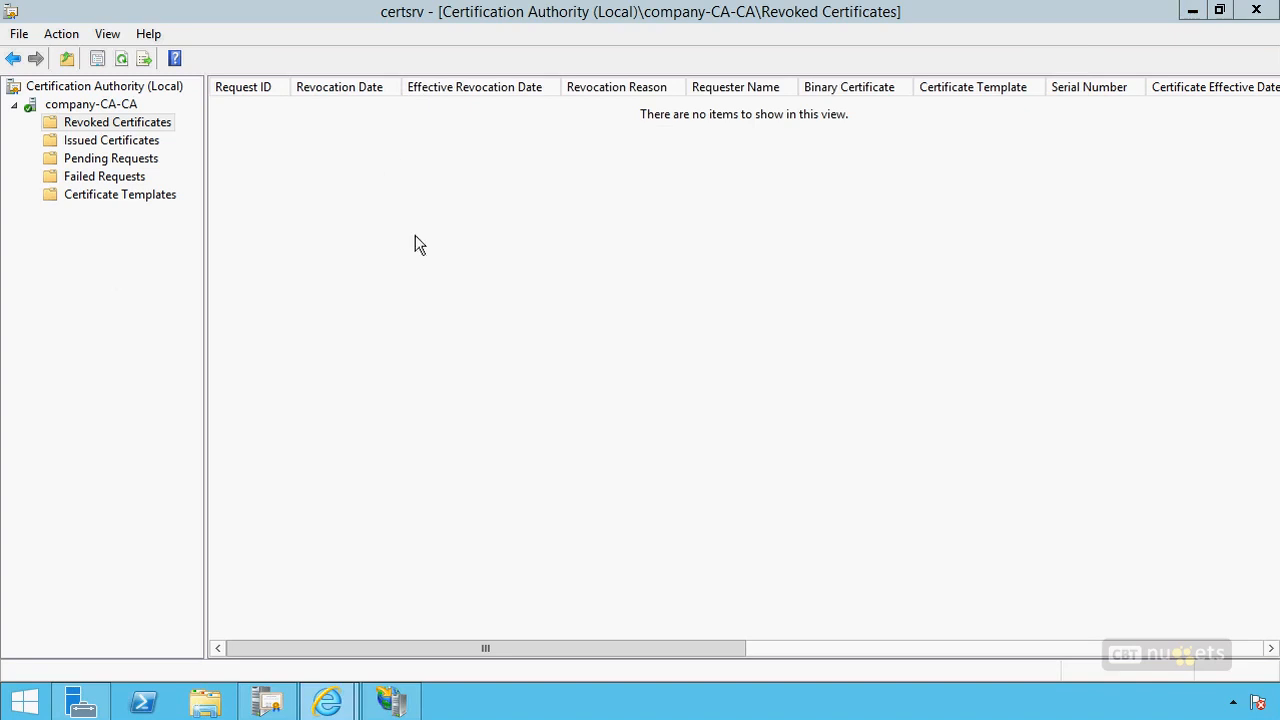
Open the backup wizard for company-CA-CA, examine the items available to back up, and cancel the wizard.
left_click(112, 106)
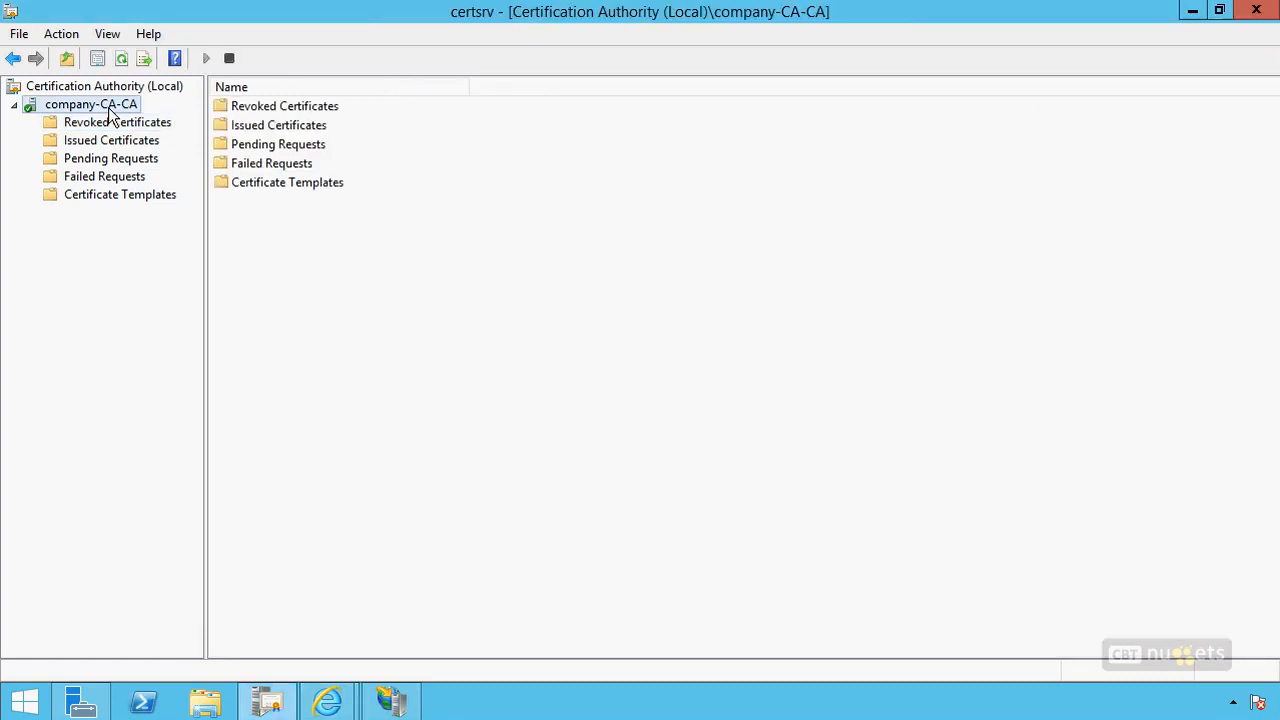
right_click(112, 110)
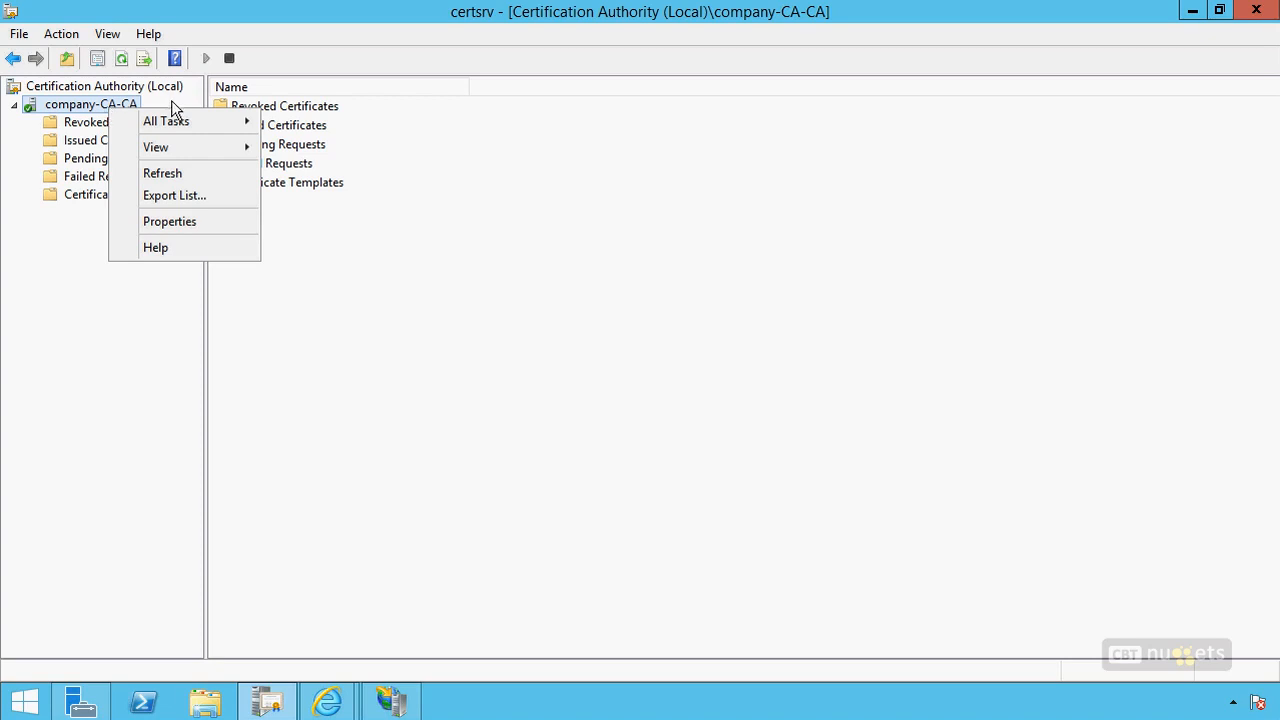
mouse_move(171, 121)
left_click(344, 195)
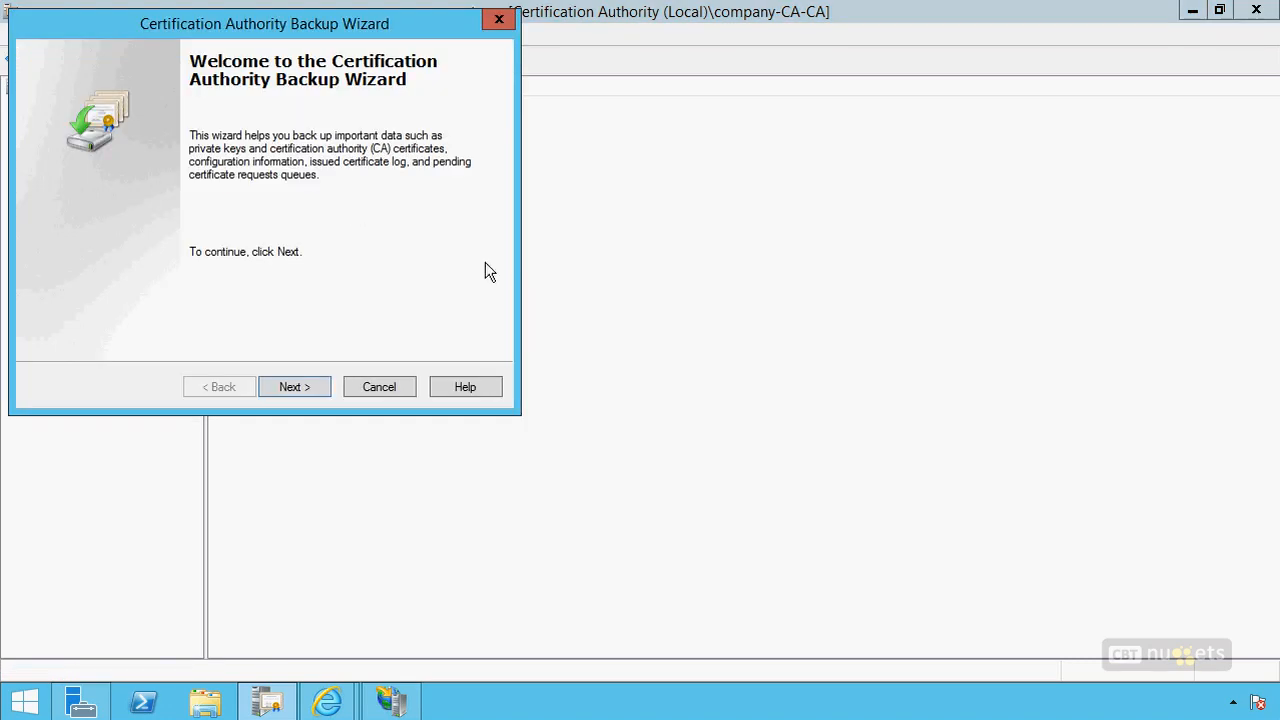
left_click(294, 393)
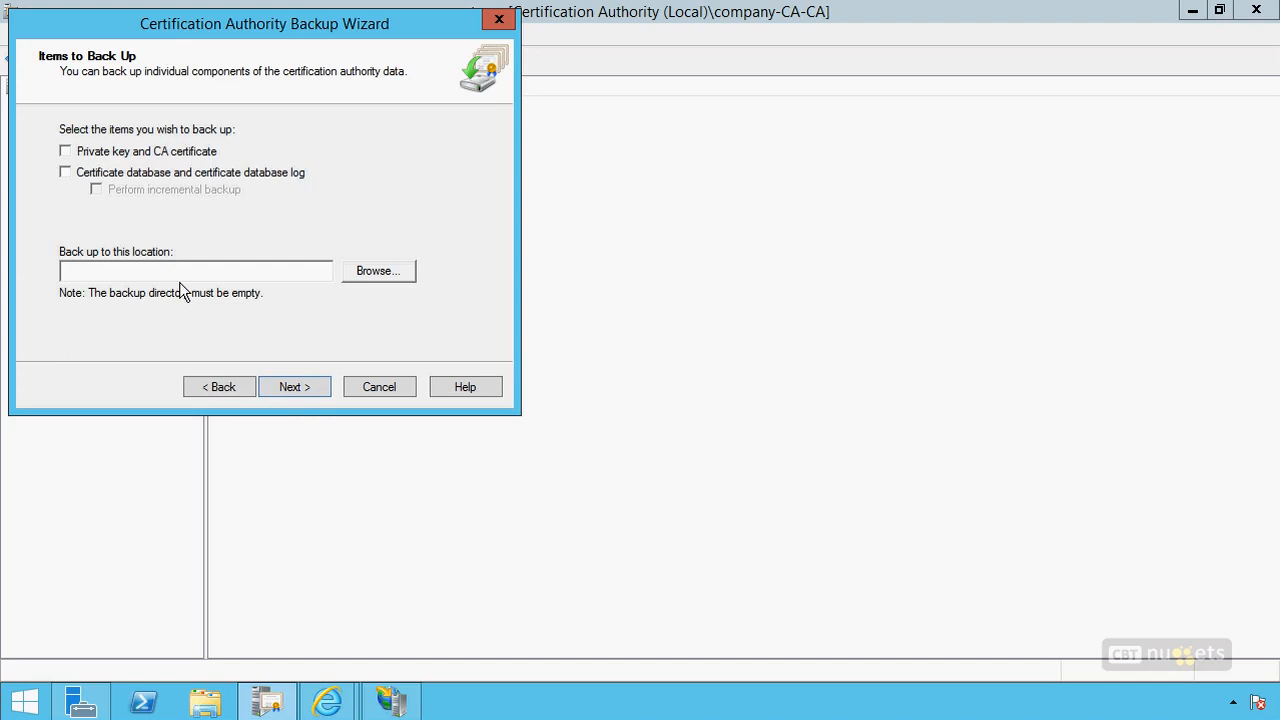
left_click(171, 149)
left_click(196, 176)
left_click(380, 388)
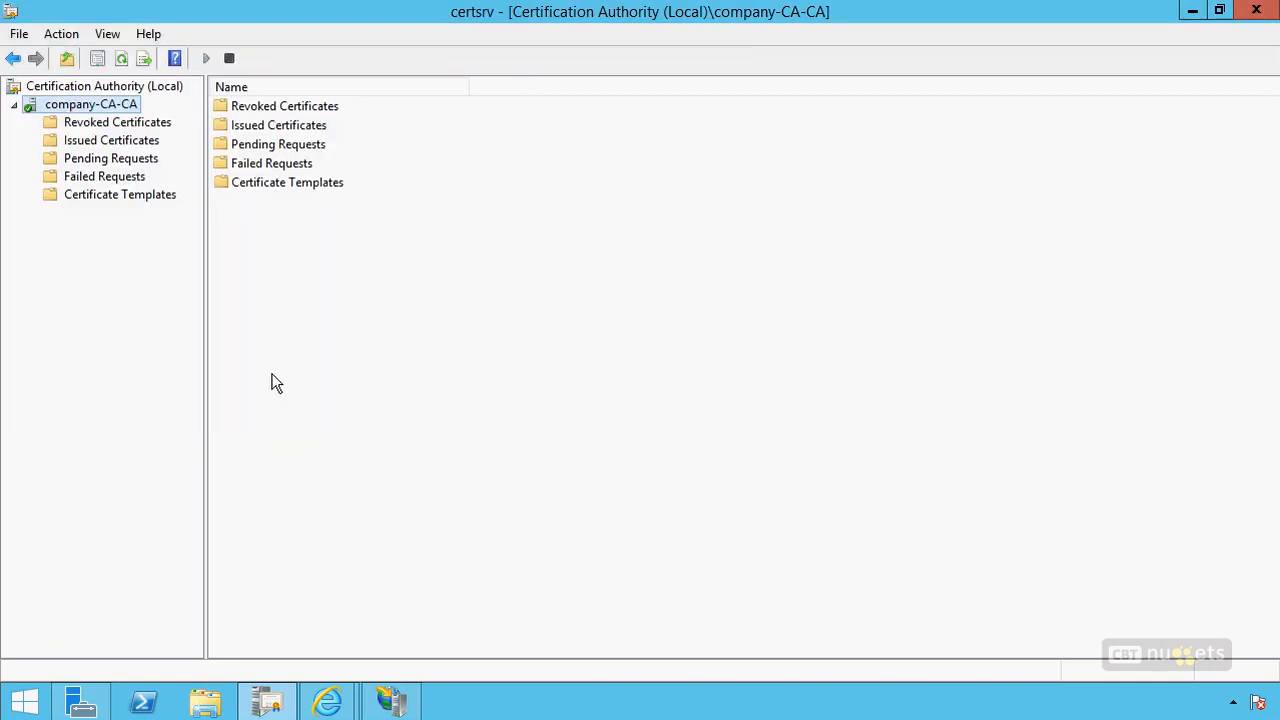
Open the restore wizard for company-CA-CA, stopping Certificate Services, examine the items available to restore, and cancel.
right_click(90, 107)
mouse_move(222, 118)
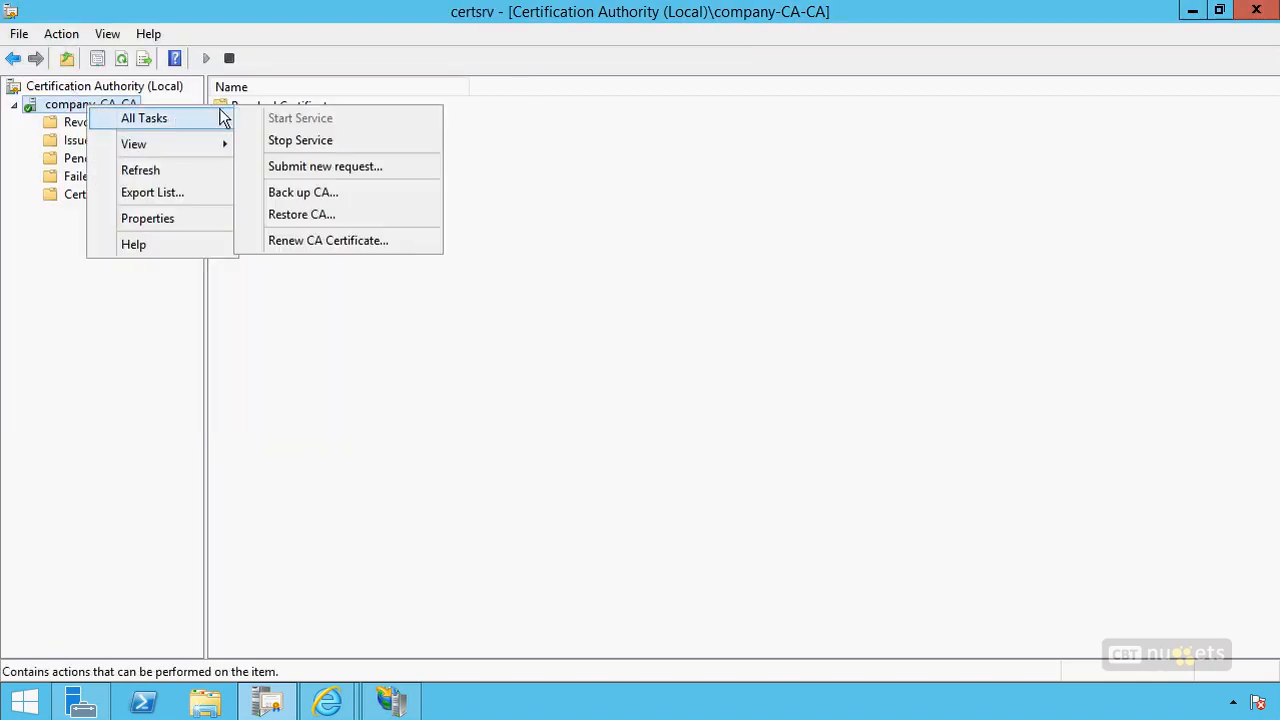
left_click(336, 212)
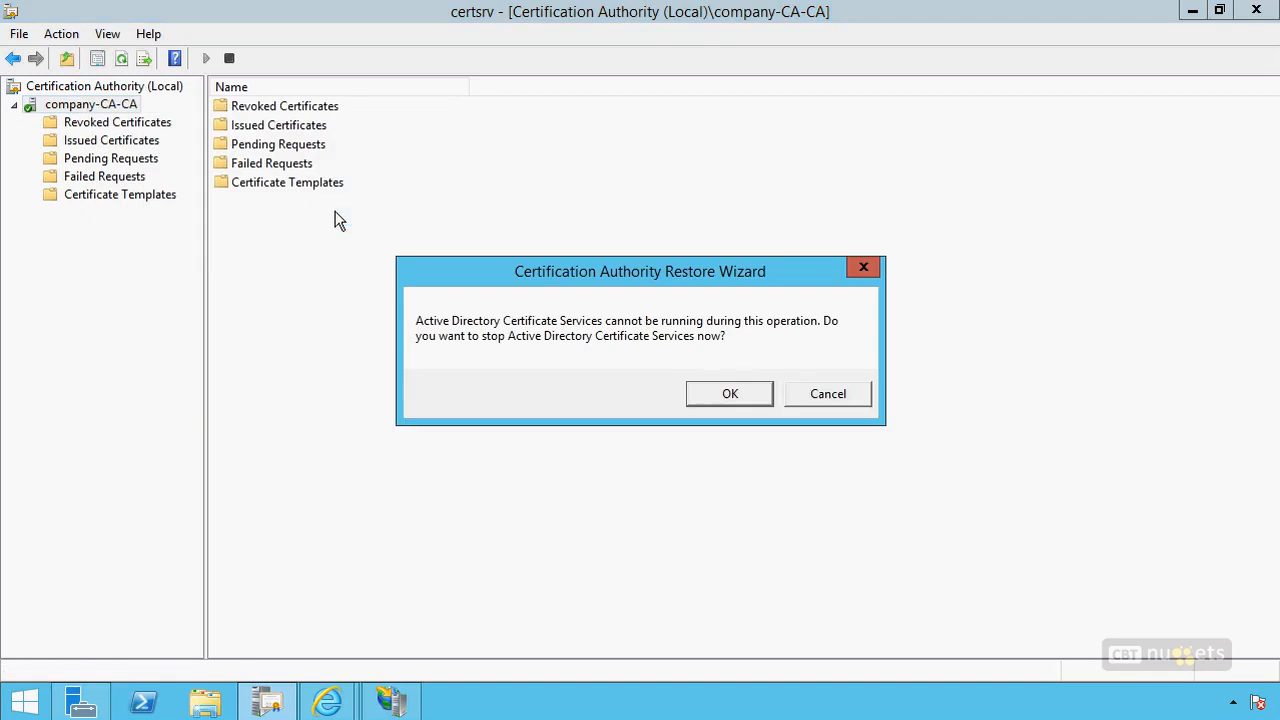
left_click(724, 395)
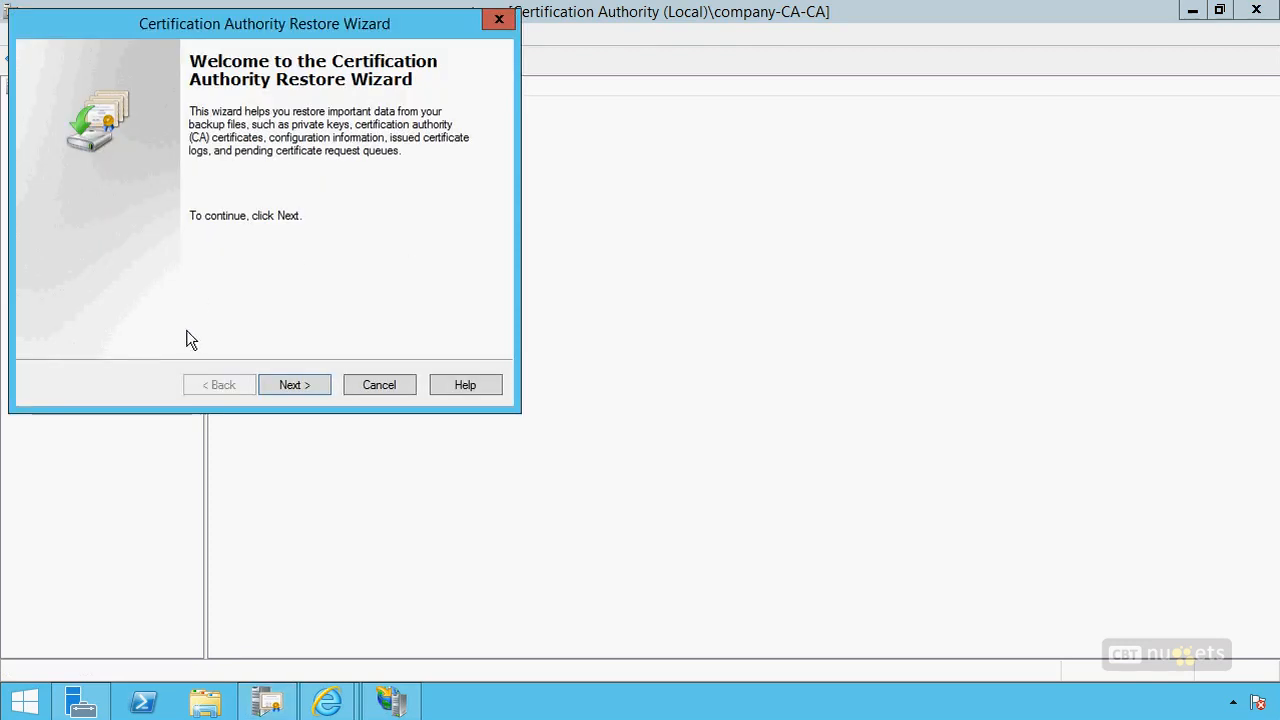
left_click(312, 389)
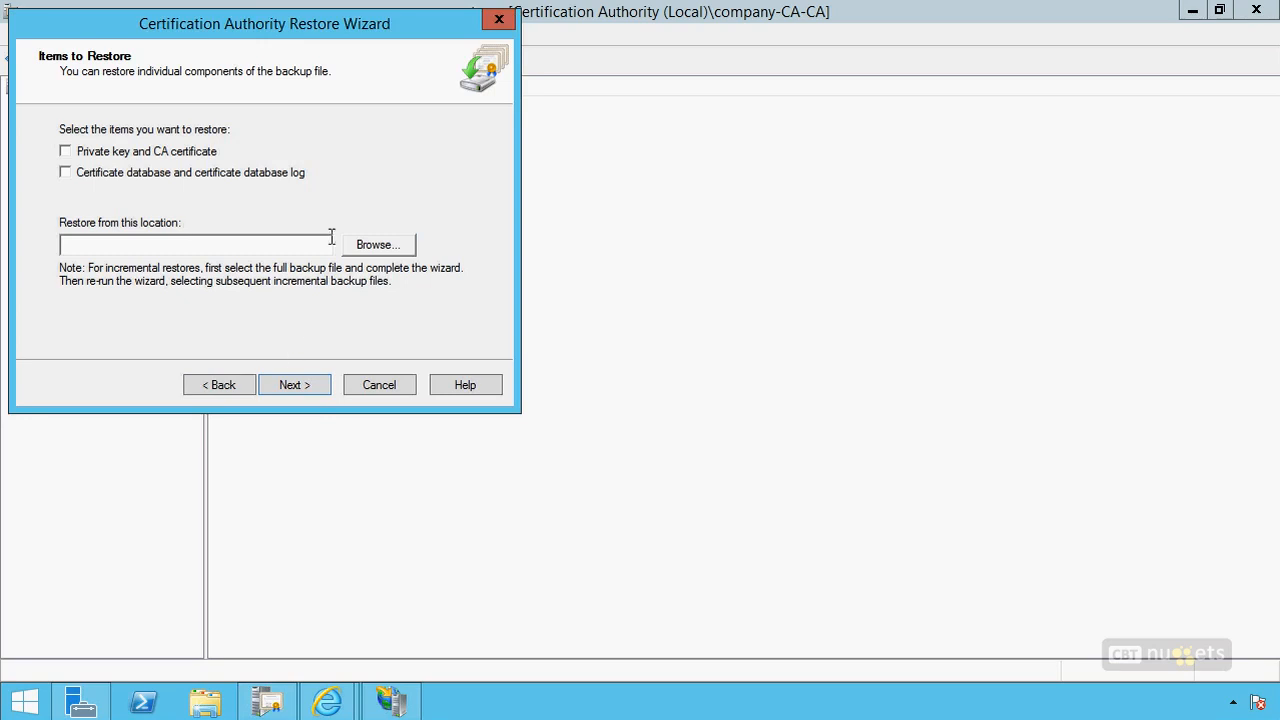
left_click(379, 384)
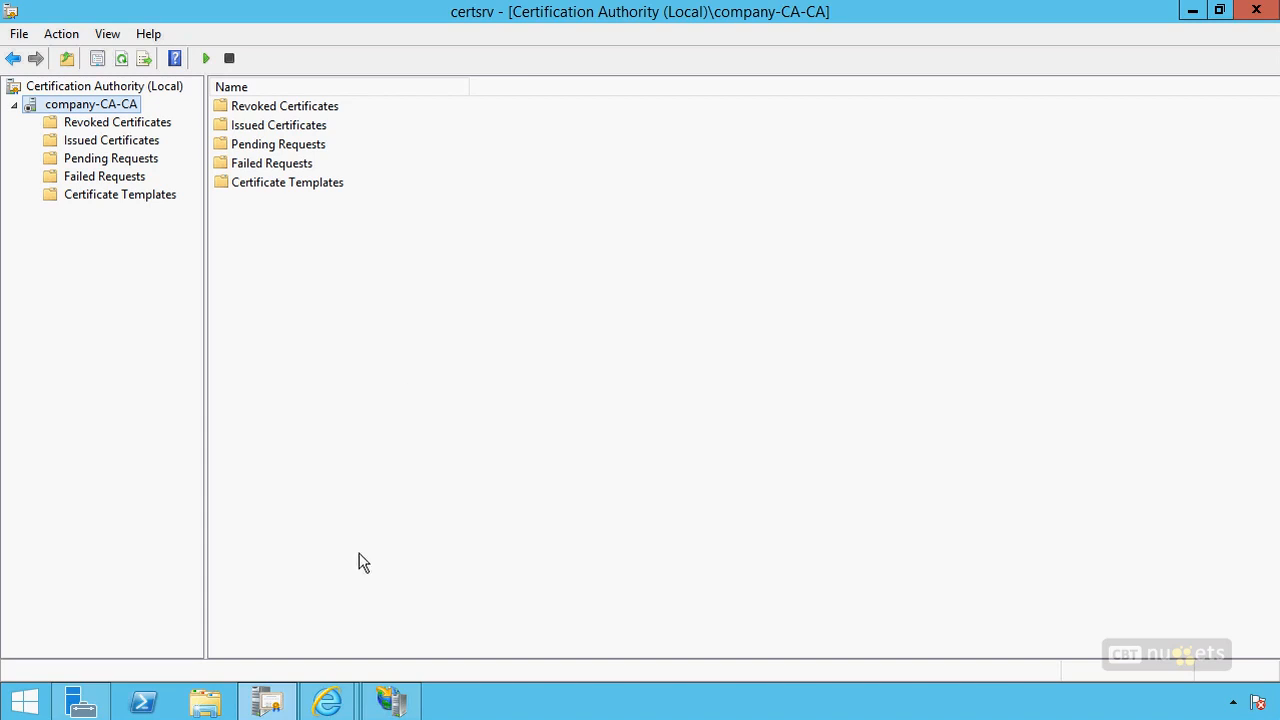
Launch Windows PowerShell as administrator.
right_click(150, 705)
key("super")
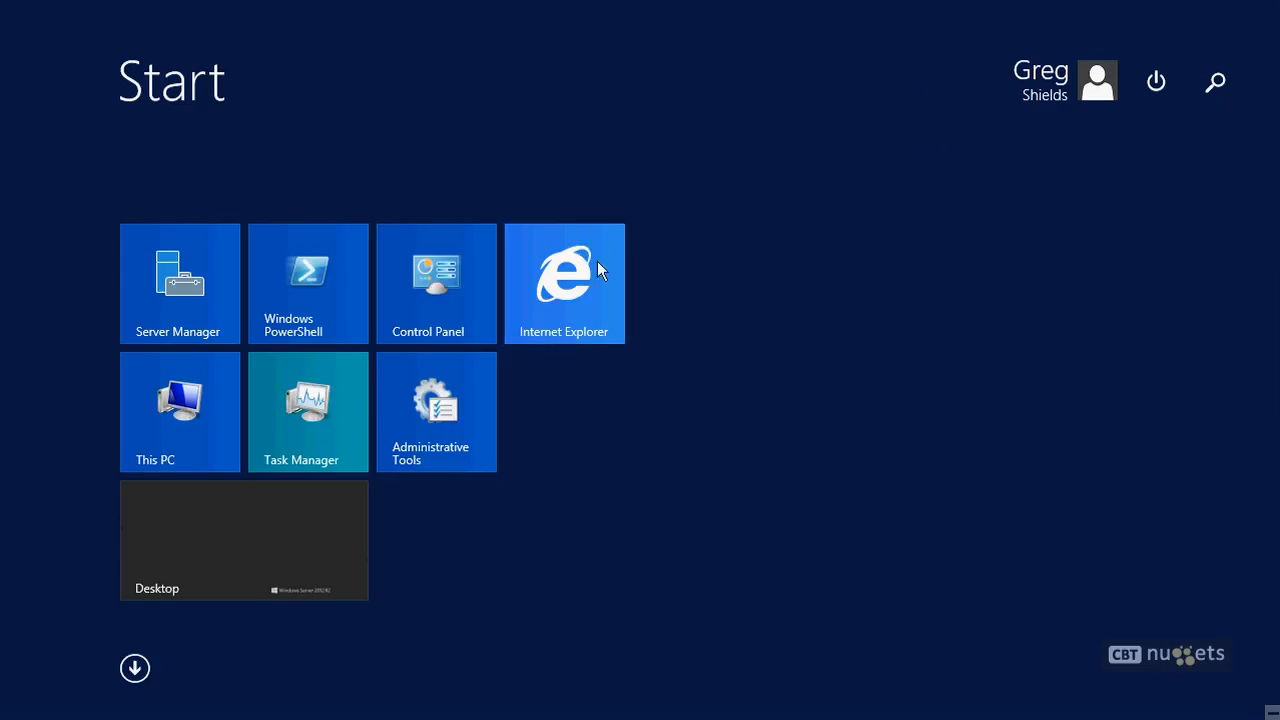
right_click(307, 292)
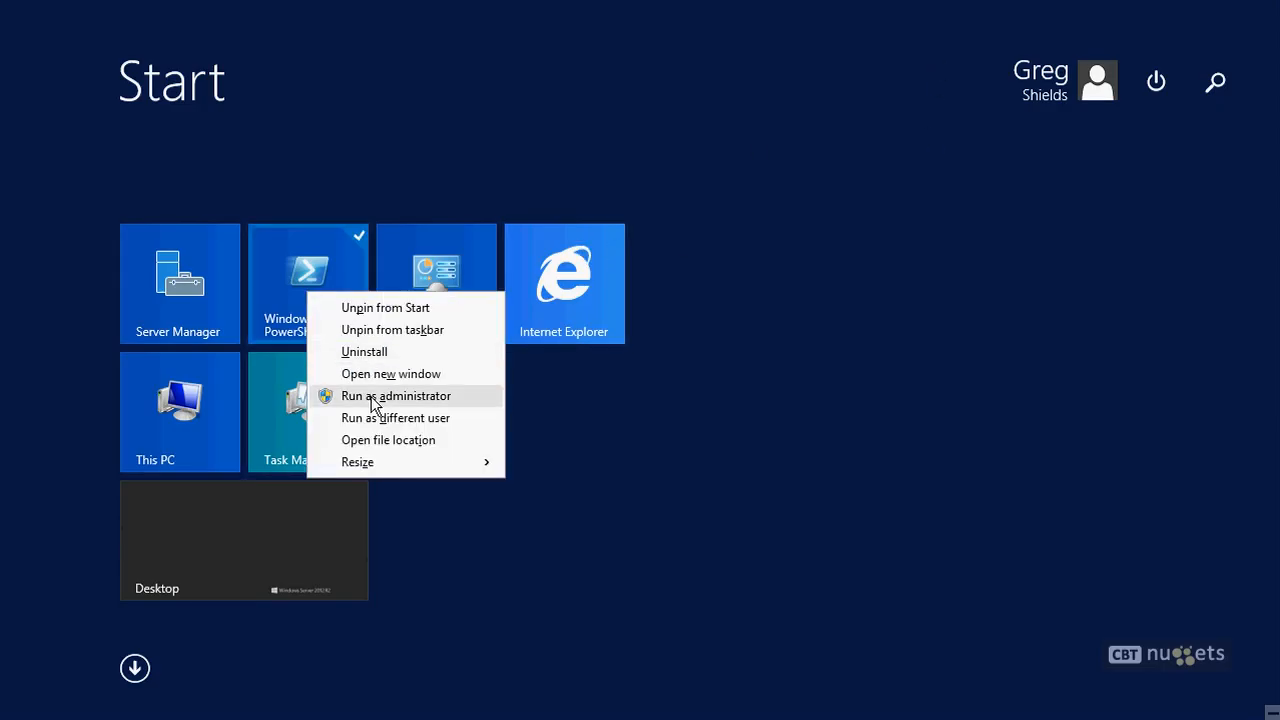
left_click(373, 400)
left_click(700, 384)
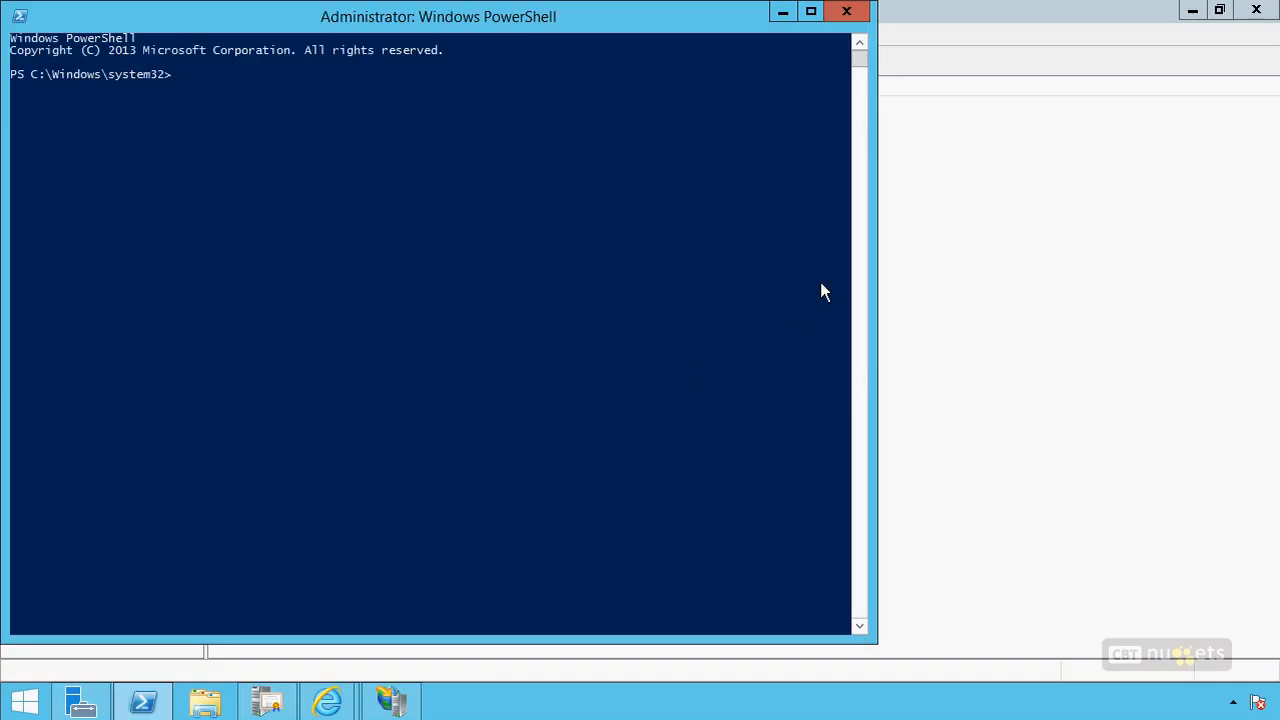
List the certutil verbs with certutil -? and examine the backup and restore options.
type("certutil -?")
key("Return")
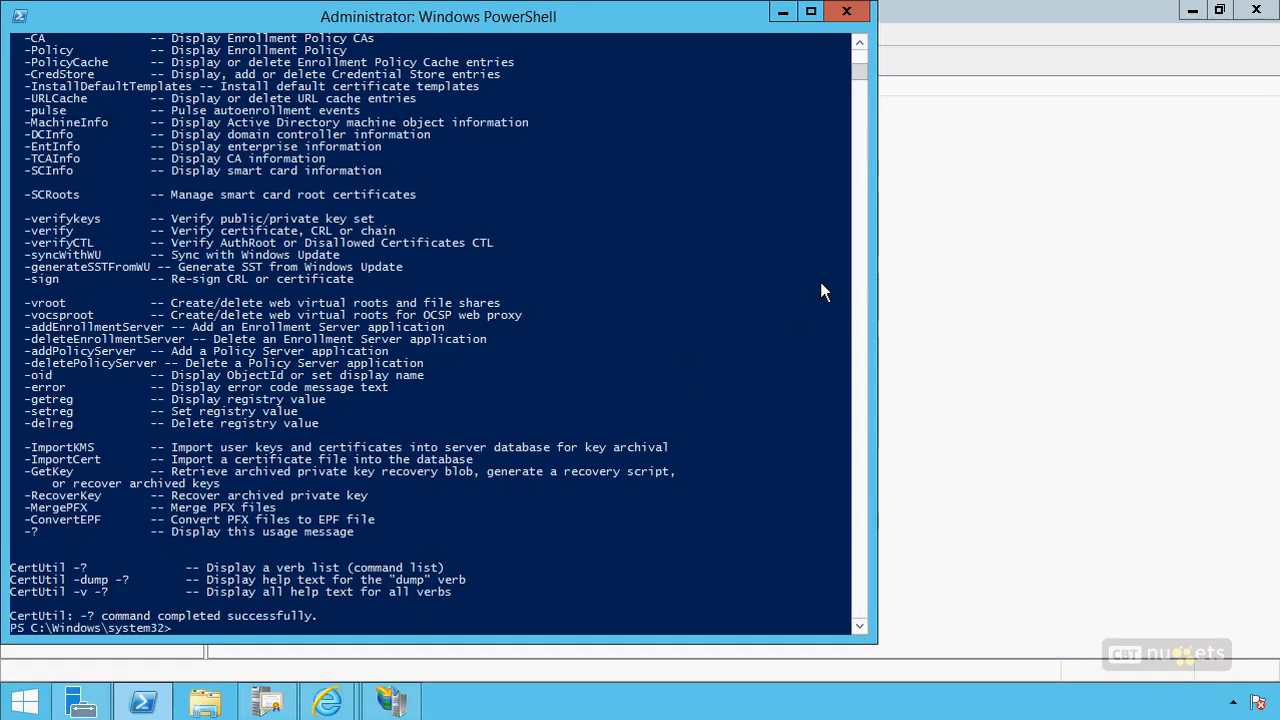
scroll(204, 430, "up", 12)
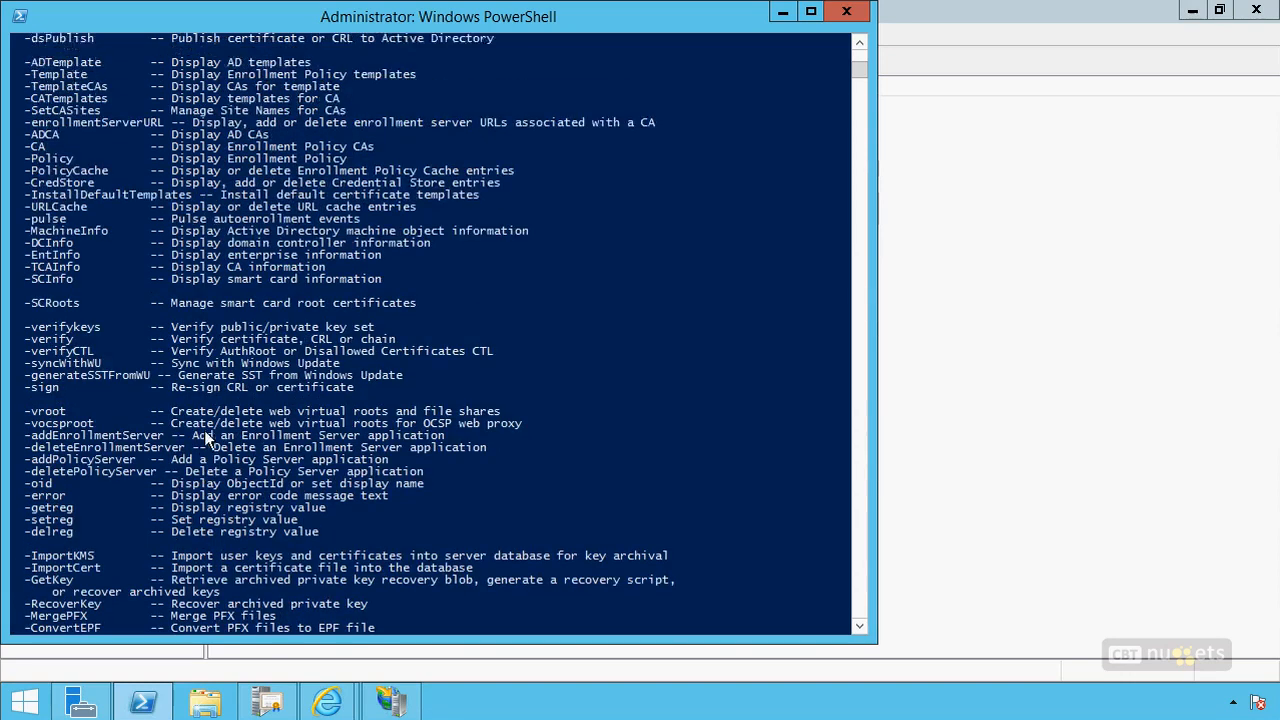
scroll(204, 437, "up", 3)
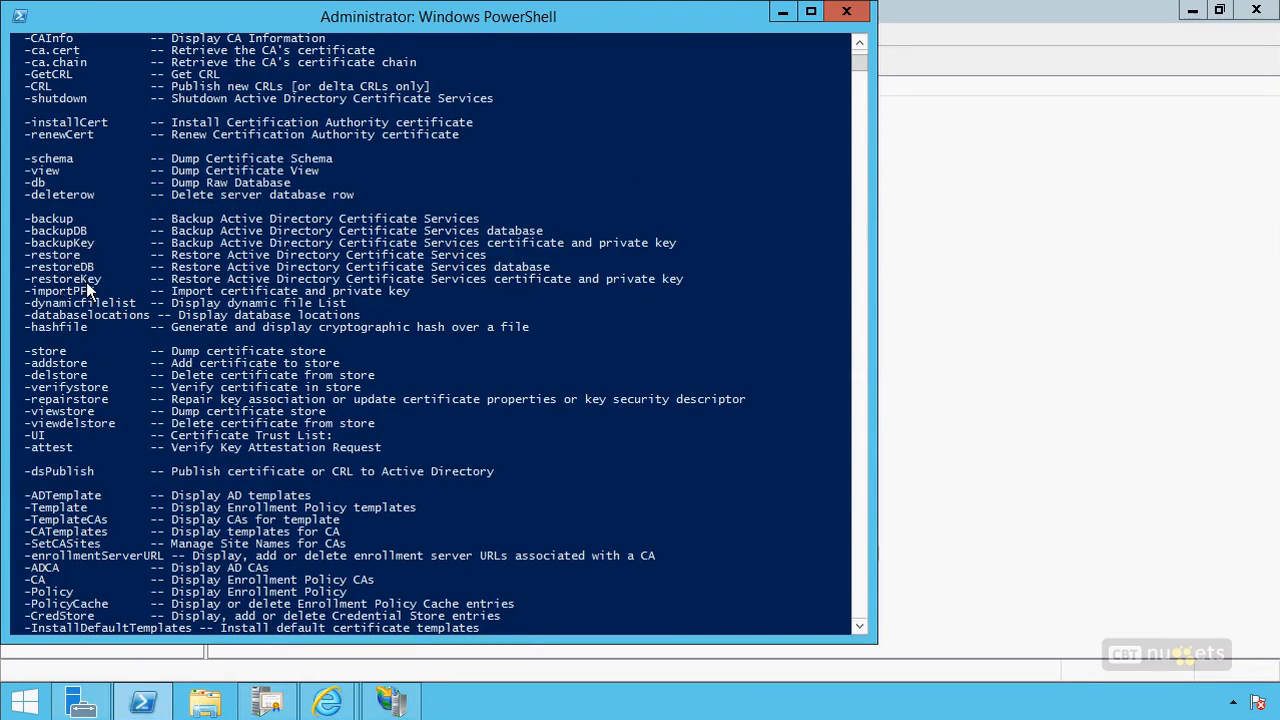
scroll(87, 288, "down", 10)
scroll(87, 282, "down", 9)
Clear the PowerShell console with cls and add a few blank prompt lines.
type("cls")
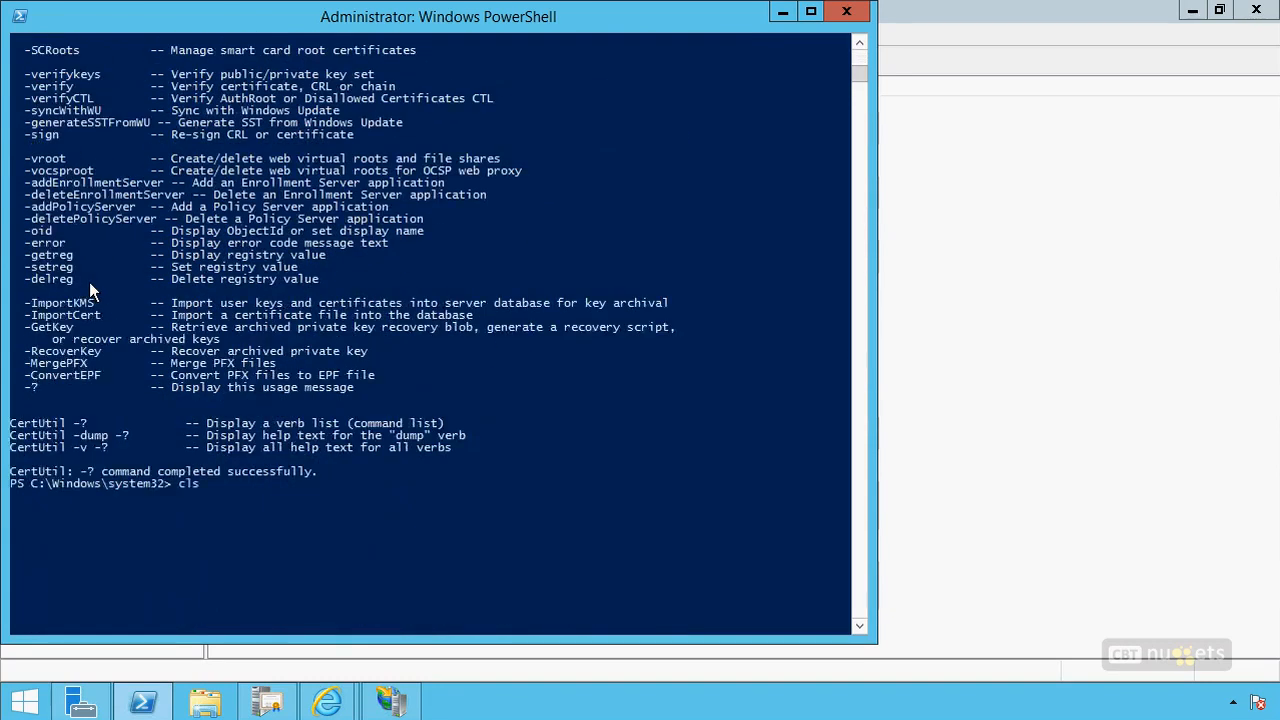
key("Return")
key("Return")
key("Return")
key("Return")
key("Return")
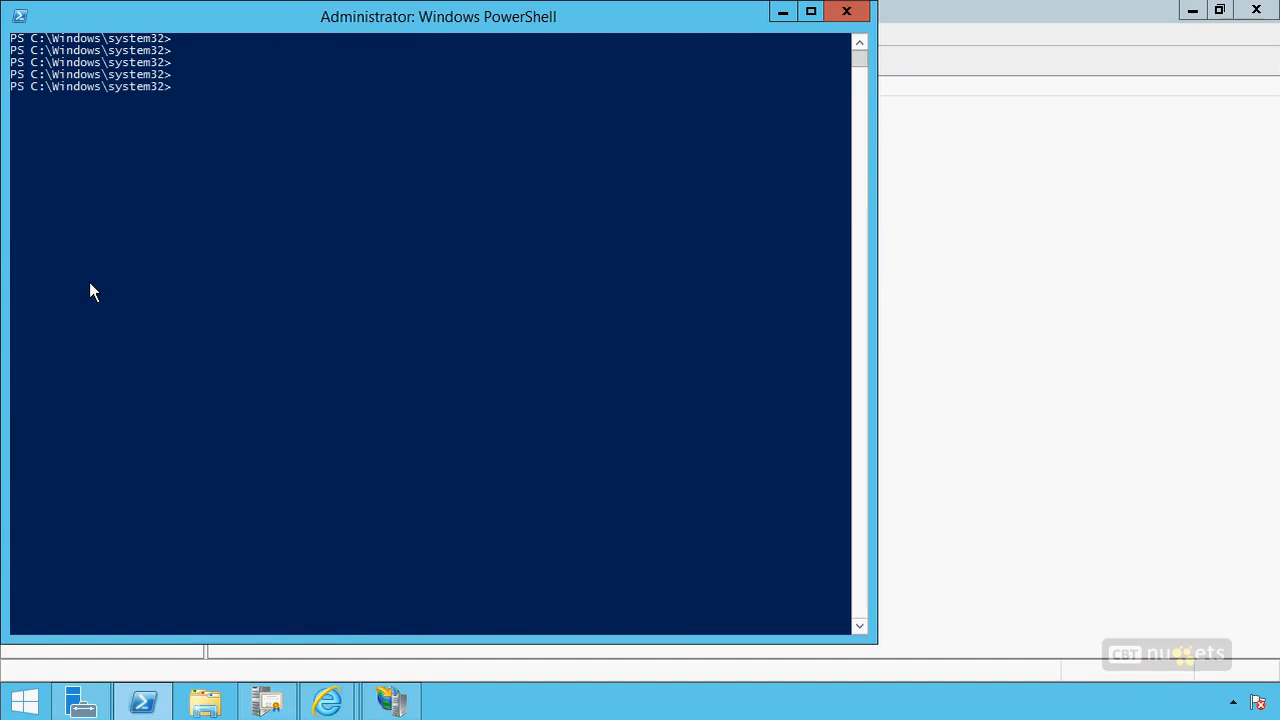
Run get-help Backup-CARoleService to show the cmdlet's syntax, declining the Update-Help download.
type("backup-barol")
key("BackSpace")
key("BackSpace")
key("BackSpace")
key("BackSpace")
key("BackSpace")
type("carolese")
key("Tab")
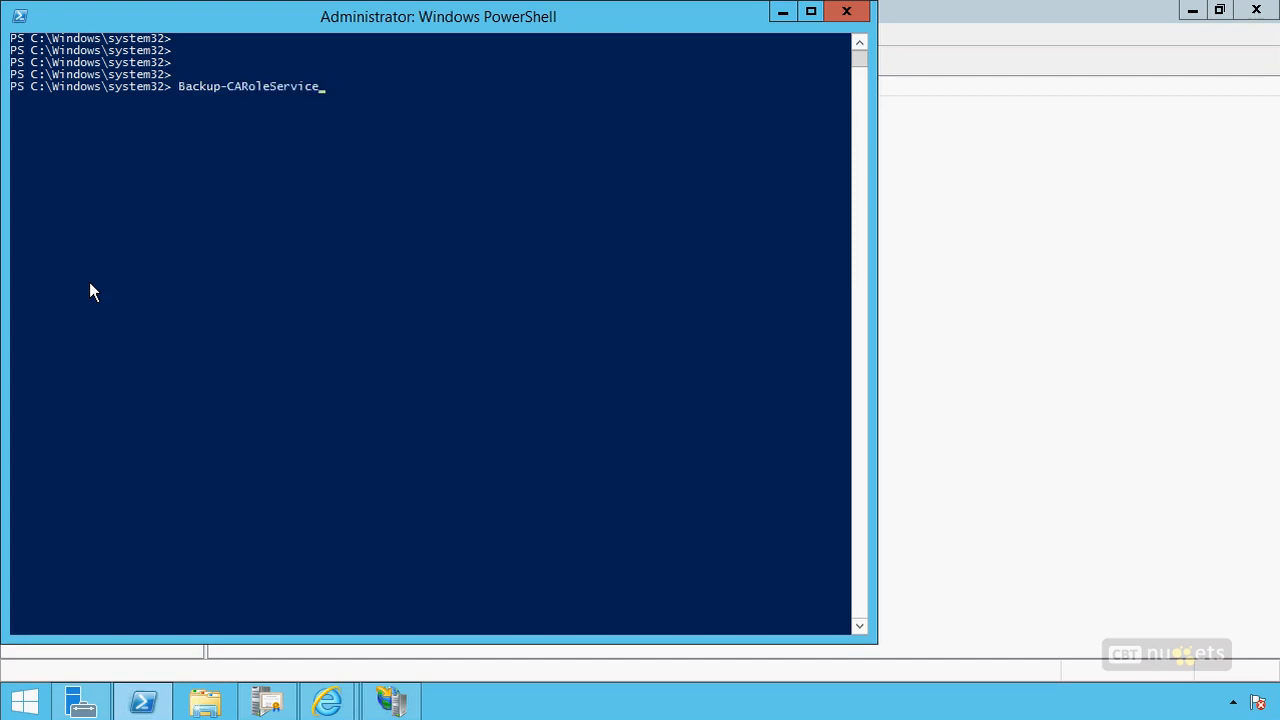
type("get-help")
key("Return")
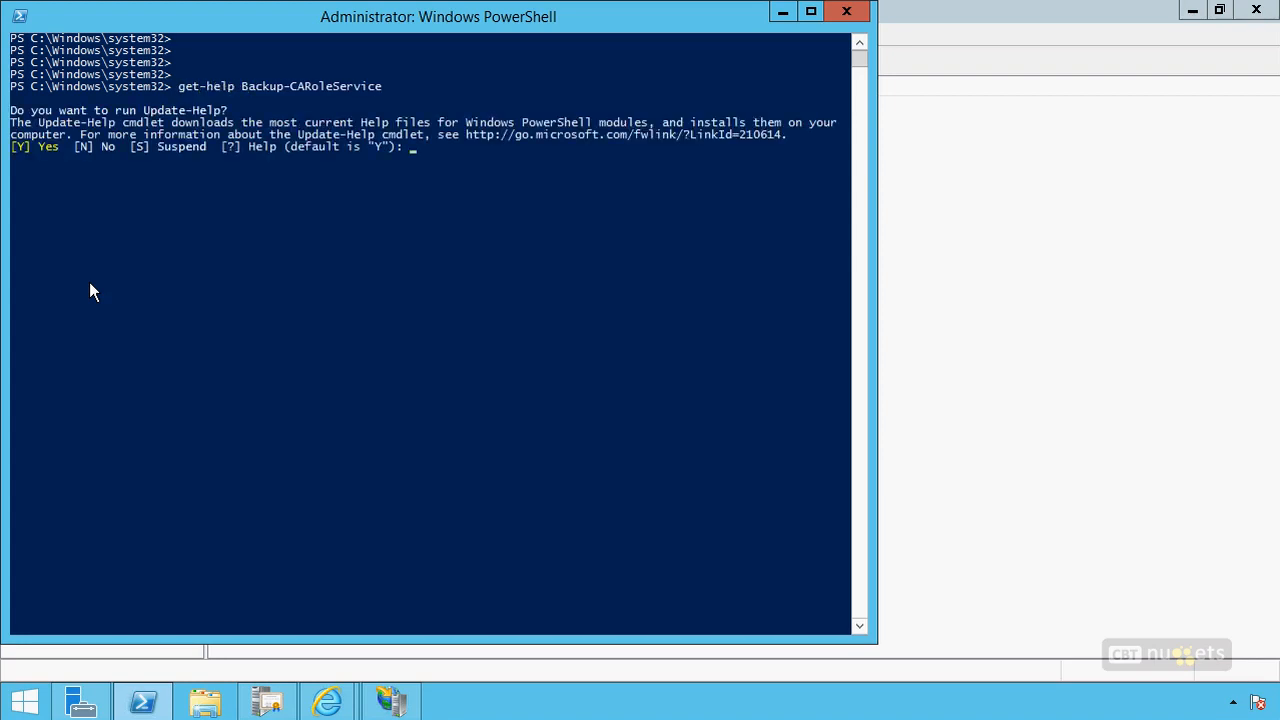
type("n")
key("Return")
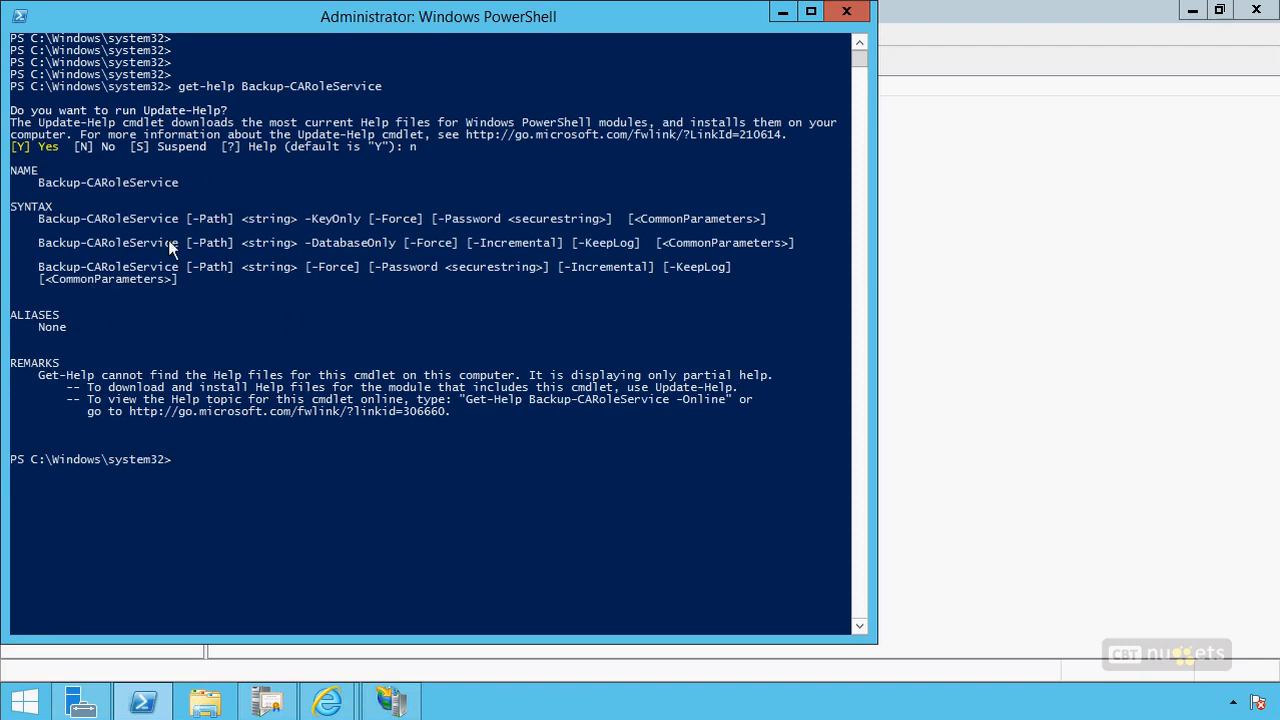
Enter the Restore-CARoleService cmdlet name at the prompt without running it, and close PowerShell.
type("restore-carole")
key("Tab")
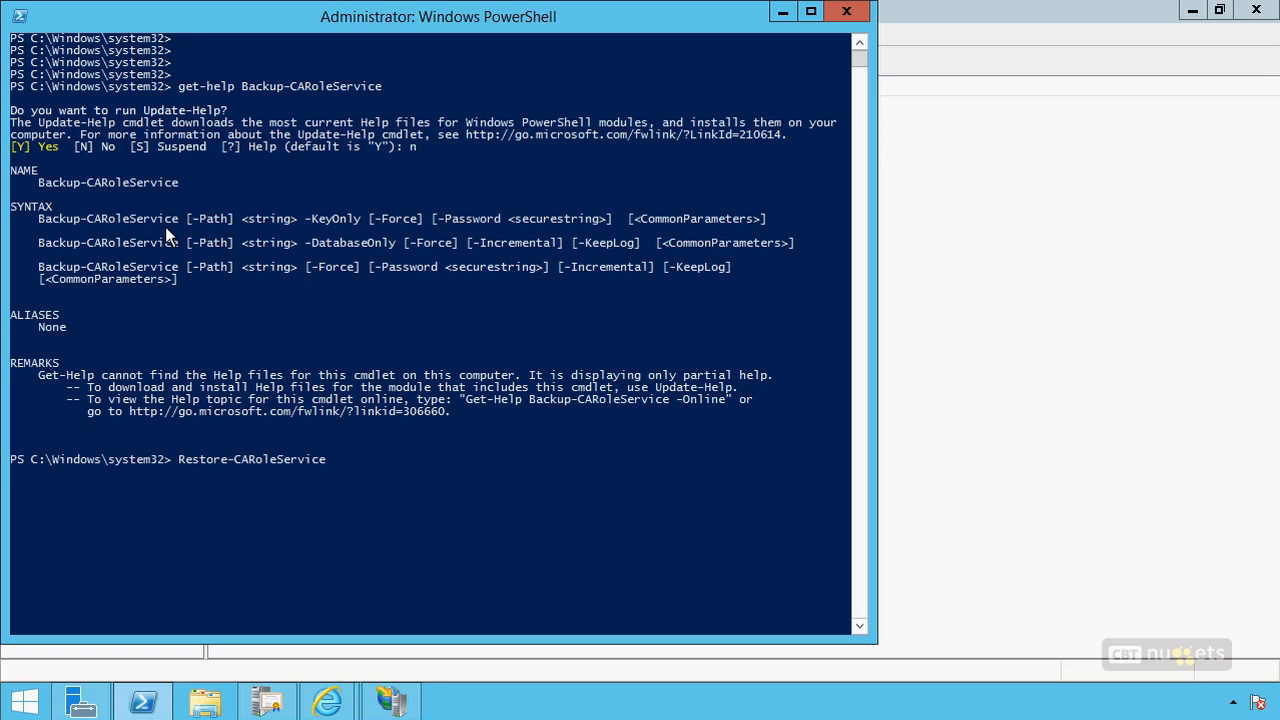
left_click(846, 11)
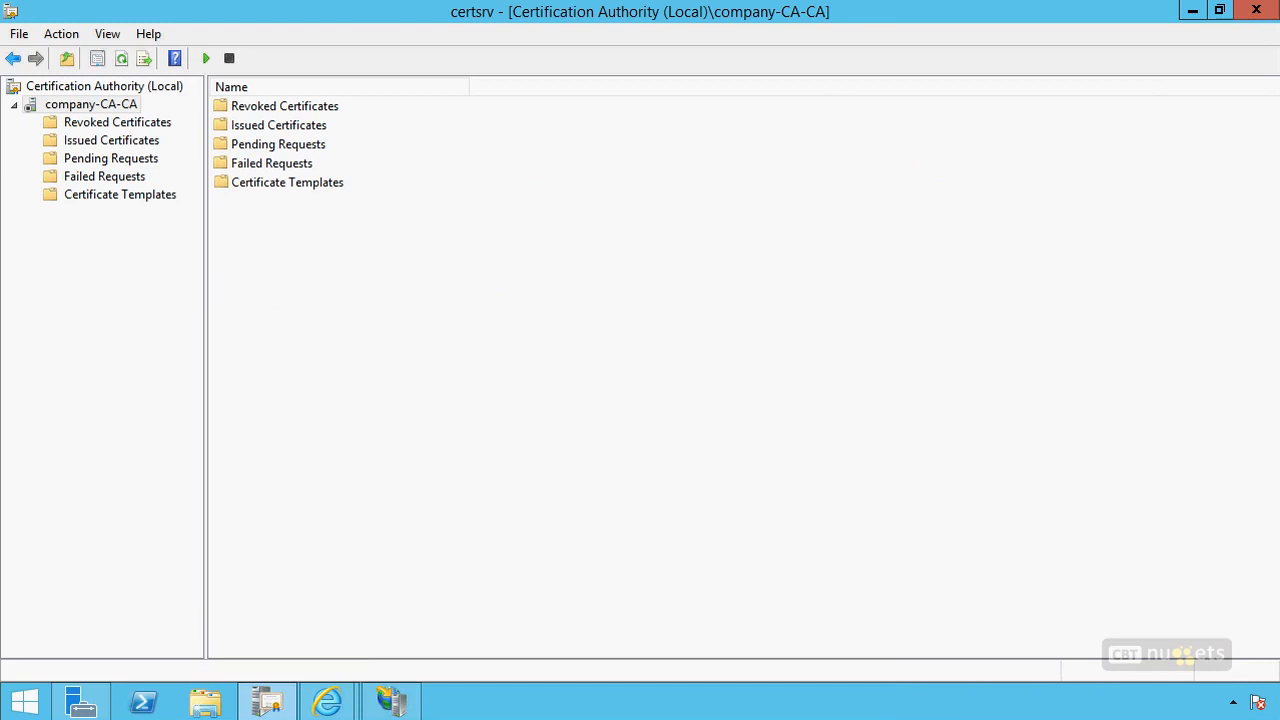
mouse_move(538, 155)
left_mouse_down()
mouse_move(536, 208)
mouse_move(472, 157)
mouse_move(510, 222)
mouse_move(470, 206)
mouse_move(497, 207)
mouse_move(494, 197)
left_mouse_up()
mouse_move(460, 115)
left_mouse_down()
mouse_move(460, 127)
mouse_move(410, 82)
mouse_move(483, 145)
left_mouse_up()
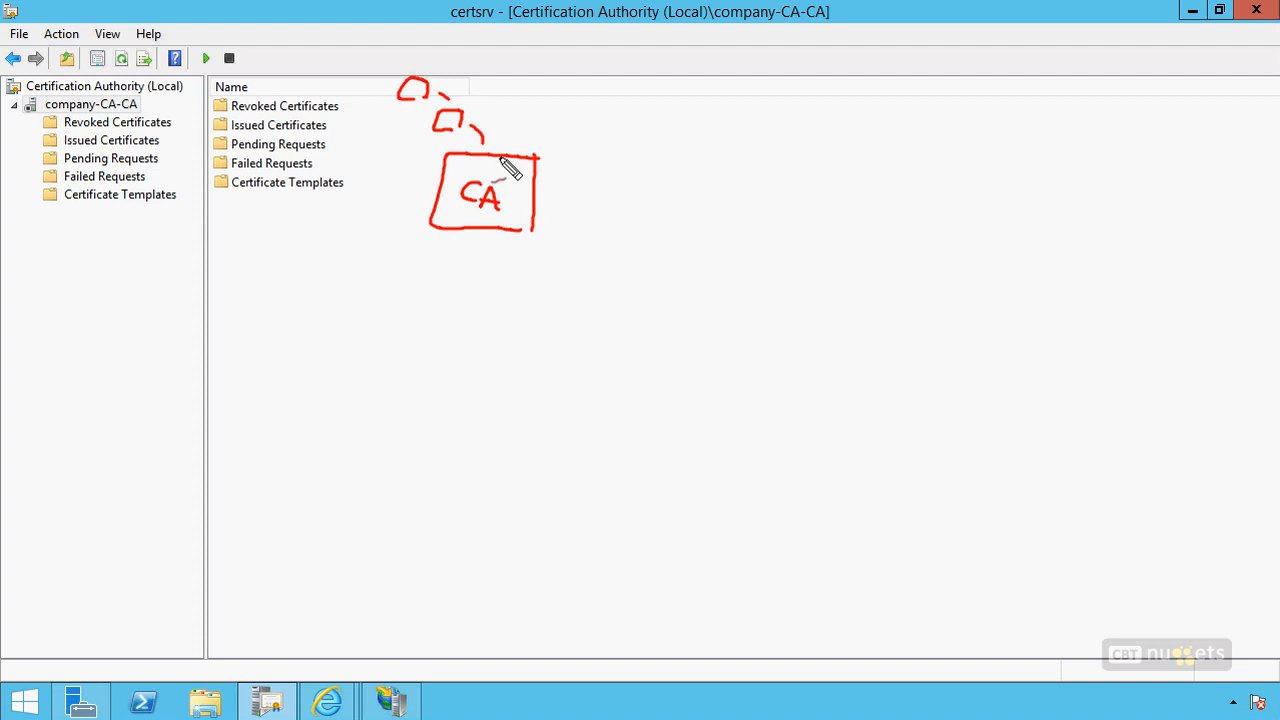
mouse_move(925, 232)
left_mouse_down()
mouse_move(926, 262)
mouse_move(855, 270)
left_mouse_up()
mouse_move(928, 296)
left_mouse_down()
mouse_move(894, 317)
mouse_move(872, 280)
left_mouse_up()
left_click_drag(1066, 315, 1066, 316)
mouse_move(1082, 360)
left_mouse_down()
mouse_move(1063, 386)
mouse_move(1080, 381)
left_mouse_up()
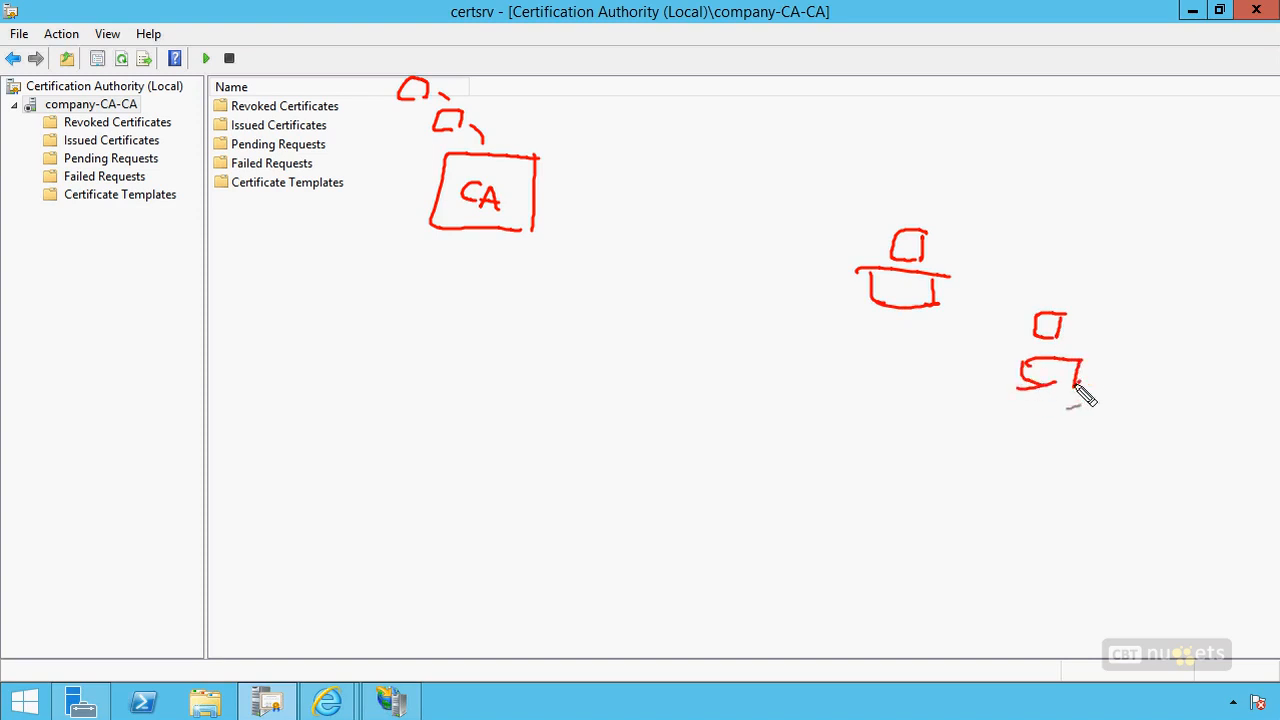
mouse_move(980, 316)
left_mouse_down()
mouse_move(962, 344)
mouse_move(988, 383)
left_mouse_up()
left_click_drag(1135, 360, 1150, 422)
mouse_move(860, 356)
left_mouse_down()
mouse_move(852, 503)
mouse_move(794, 484)
mouse_move(852, 482)
left_mouse_up()
mouse_move(724, 388)
left_mouse_down()
mouse_move(724, 470)
mouse_move(641, 478)
mouse_move(742, 472)
left_mouse_up()
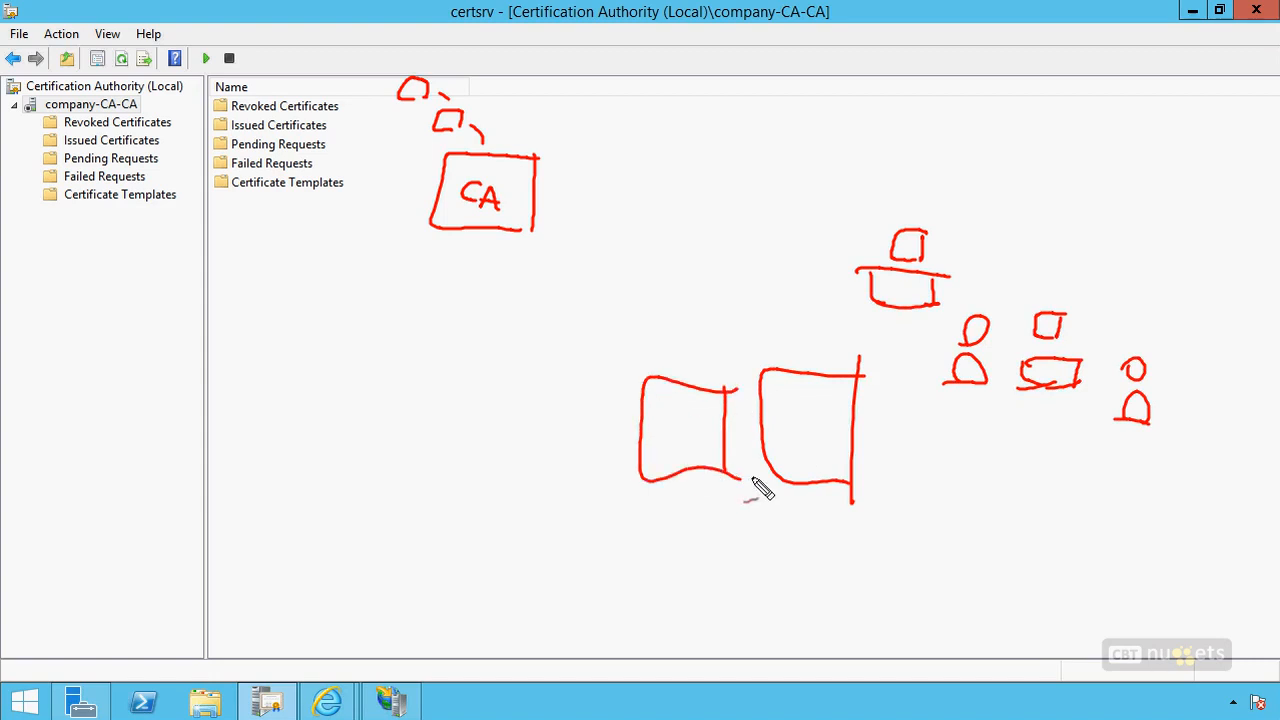
left_click_drag(731, 360, 648, 505)
left_click_drag(753, 524, 615, 377)
left_click_drag(948, 198, 852, 318)
left_click_drag(935, 316, 856, 229)
left_click_drag(1175, 335, 1093, 440)
left_click_drag(1185, 465, 1100, 325)
left_click_drag(1010, 315, 950, 402)
left_click_drag(945, 318, 1015, 410)
mouse_move(479, 243)
left_mouse_down()
mouse_move(479, 265)
mouse_move(518, 298)
mouse_move(530, 350)
left_mouse_up()
left_click_drag(529, 283, 460, 290)
left_click_drag(530, 352, 460, 358)
left_click_drag(451, 294, 451, 370)
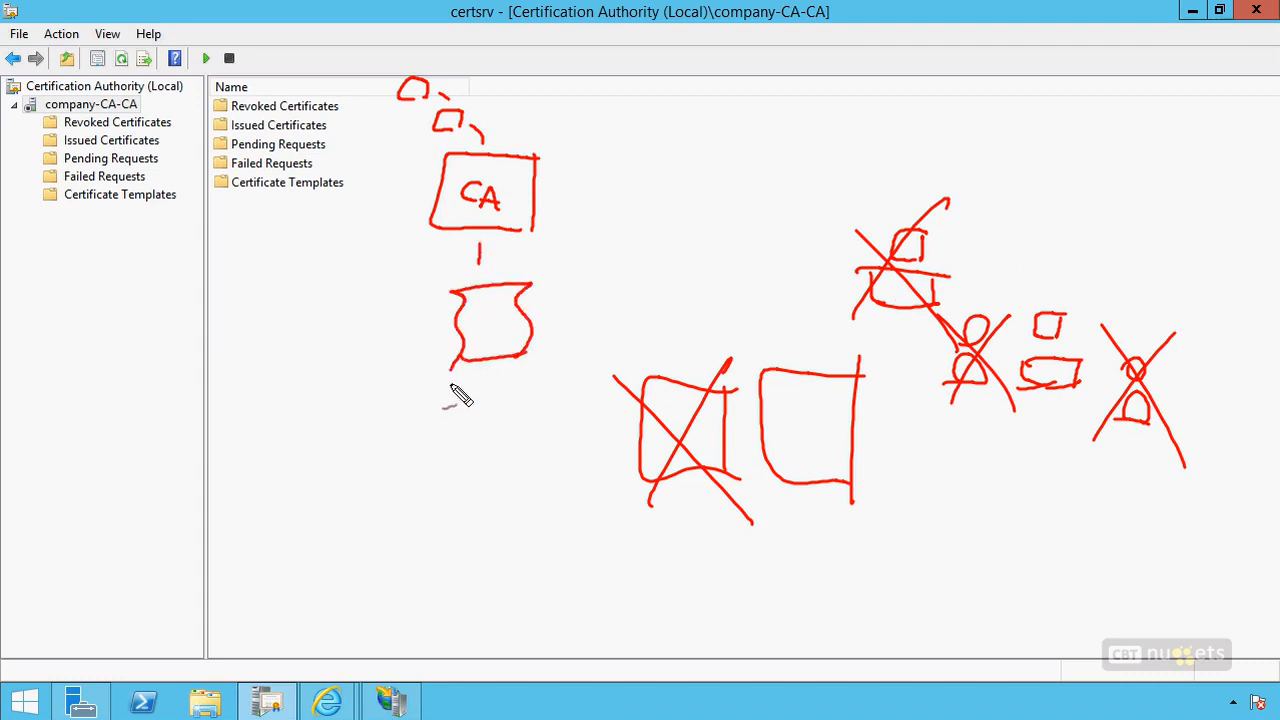
mouse_move(509, 377)
left_mouse_down()
mouse_move(489, 437)
mouse_move(500, 577)
left_mouse_up()
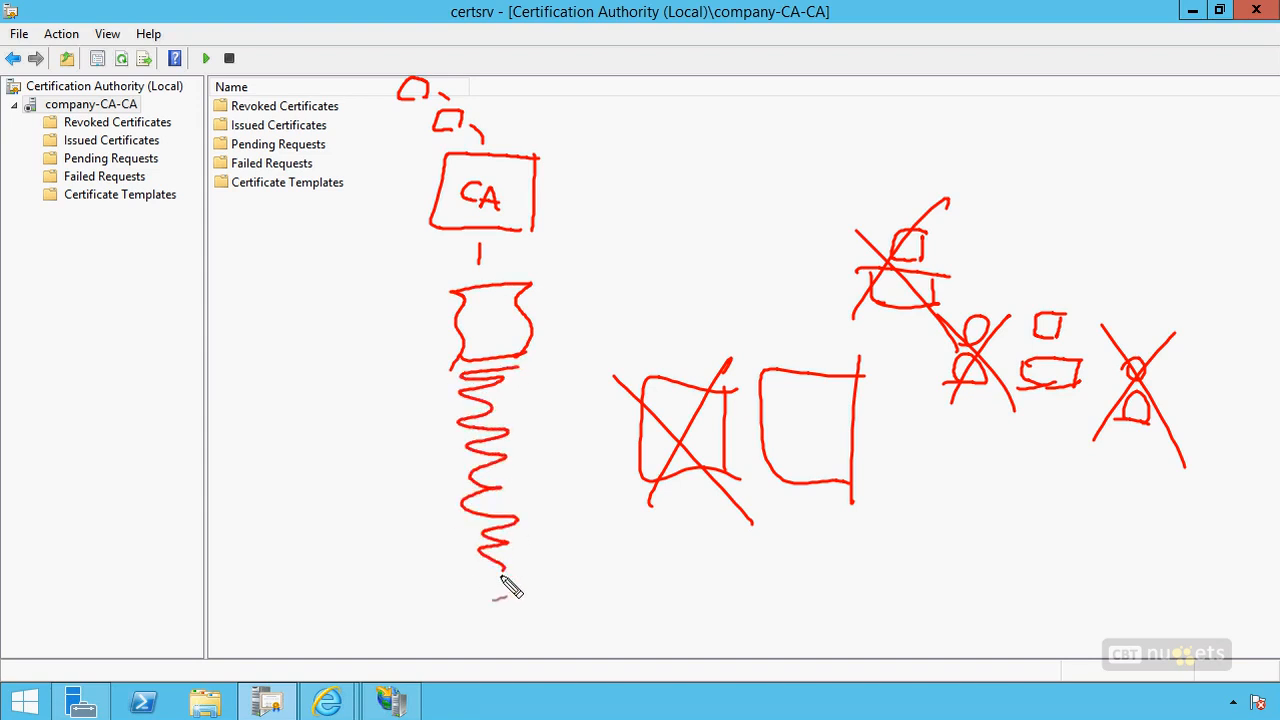
left_click_drag(878, 366, 765, 480)
left_click_drag(890, 548, 738, 378)
left_click_drag(1100, 271, 1018, 385)
left_click_drag(1103, 437, 988, 298)
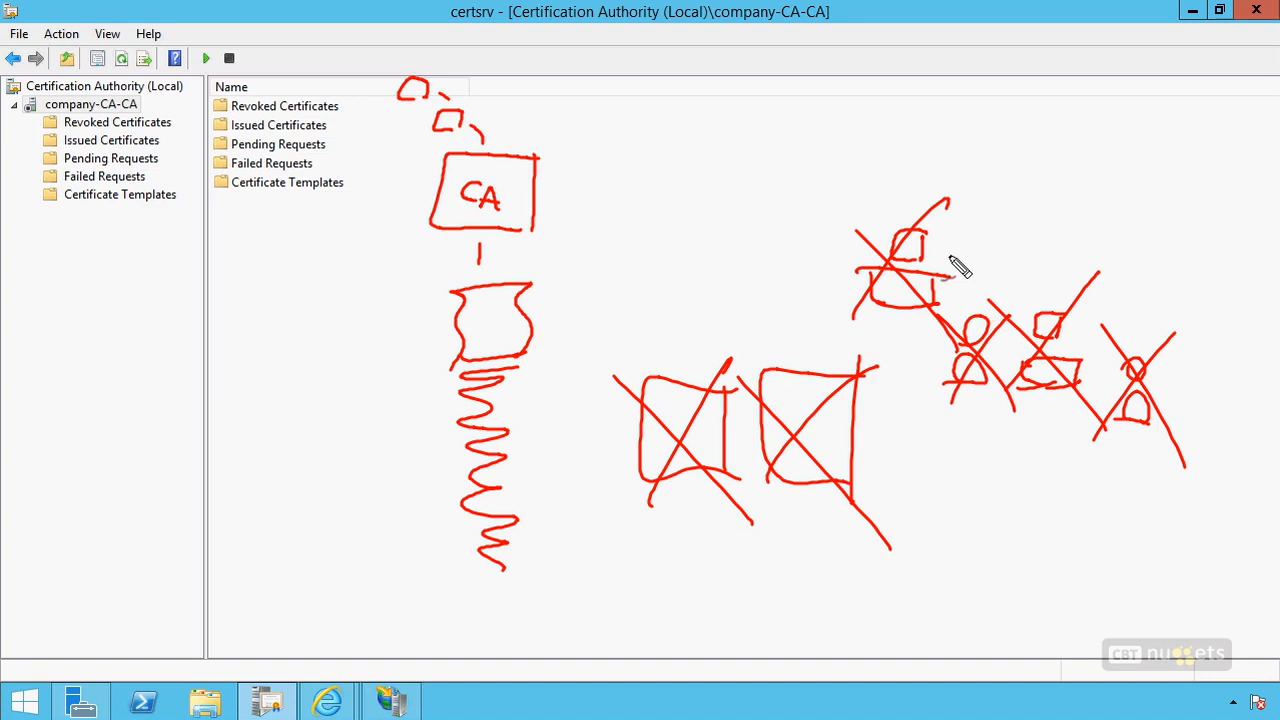
mouse_move(446, 273)
left_mouse_down()
mouse_move(420, 398)
mouse_move(440, 514)
mouse_move(405, 505)
left_mouse_up()
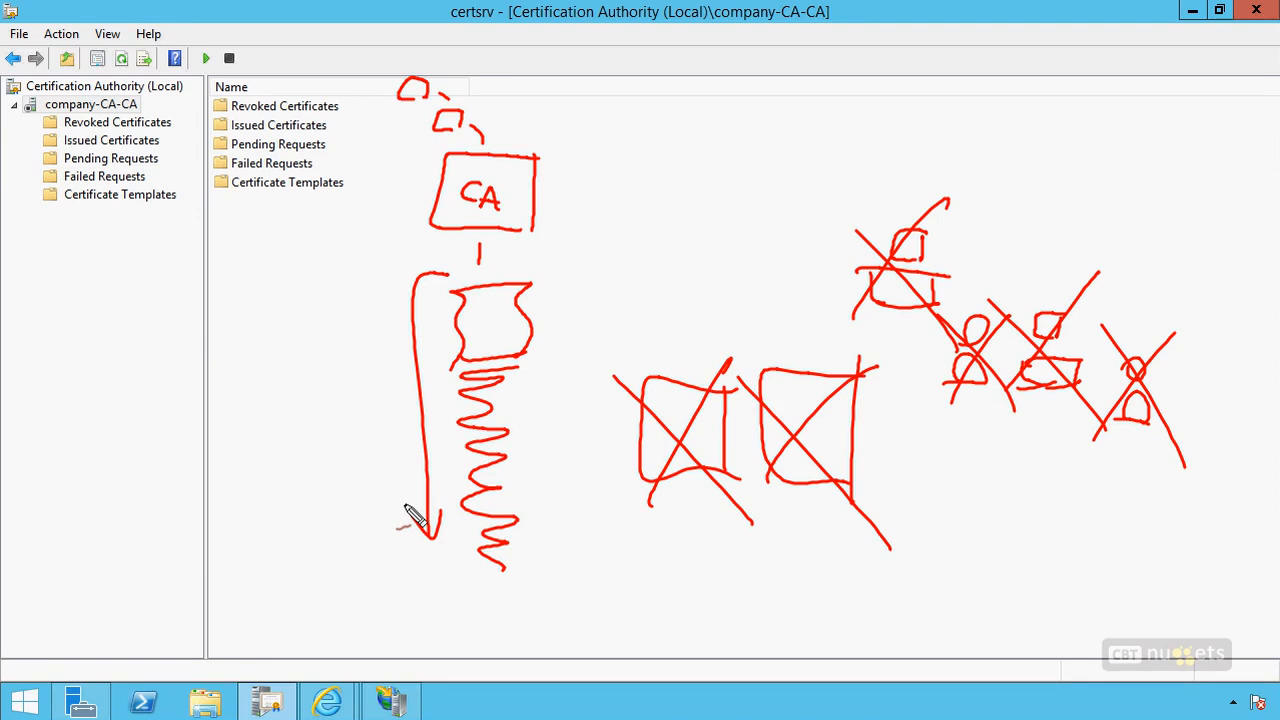
left_click_drag(411, 514, 428, 538)
mouse_move(519, 185)
left_mouse_down()
mouse_move(571, 204)
mouse_move(573, 228)
left_mouse_up()
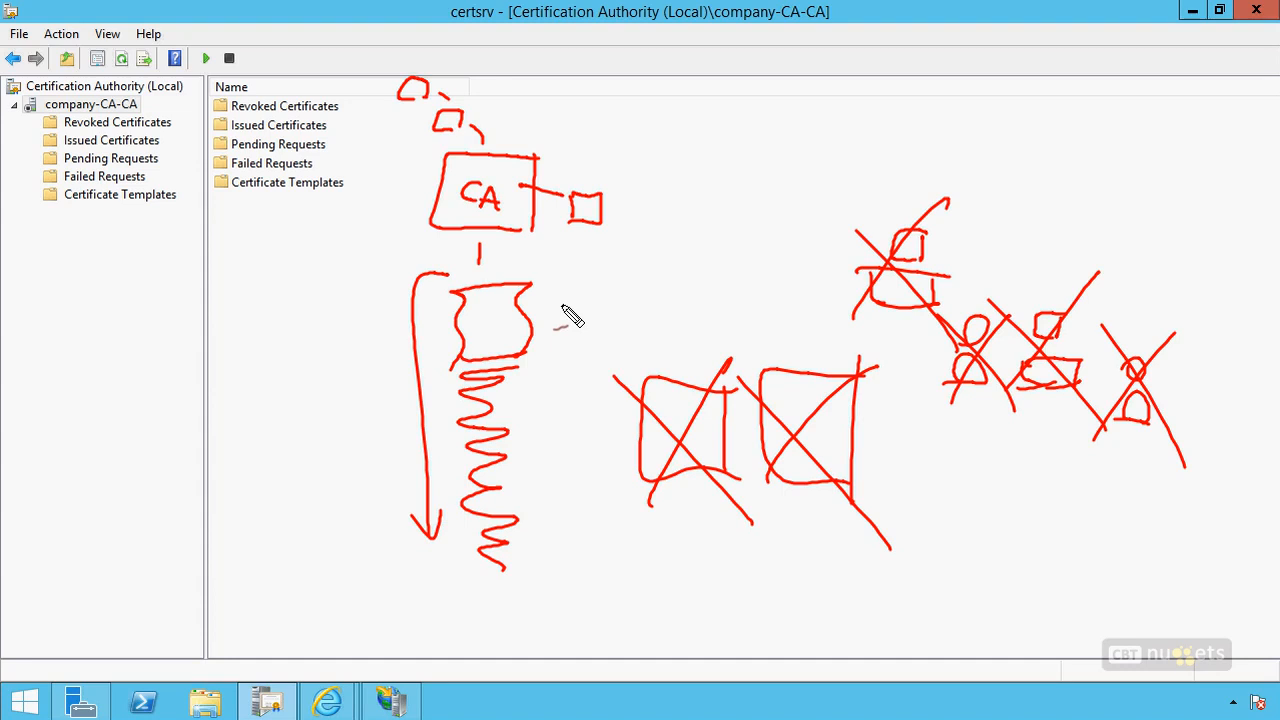
left_click(589, 205)
left_click_drag(589, 205, 540, 255)
mouse_move(845, 287)
left_mouse_down()
mouse_move(642, 225)
mouse_move(668, 238)
left_mouse_up()
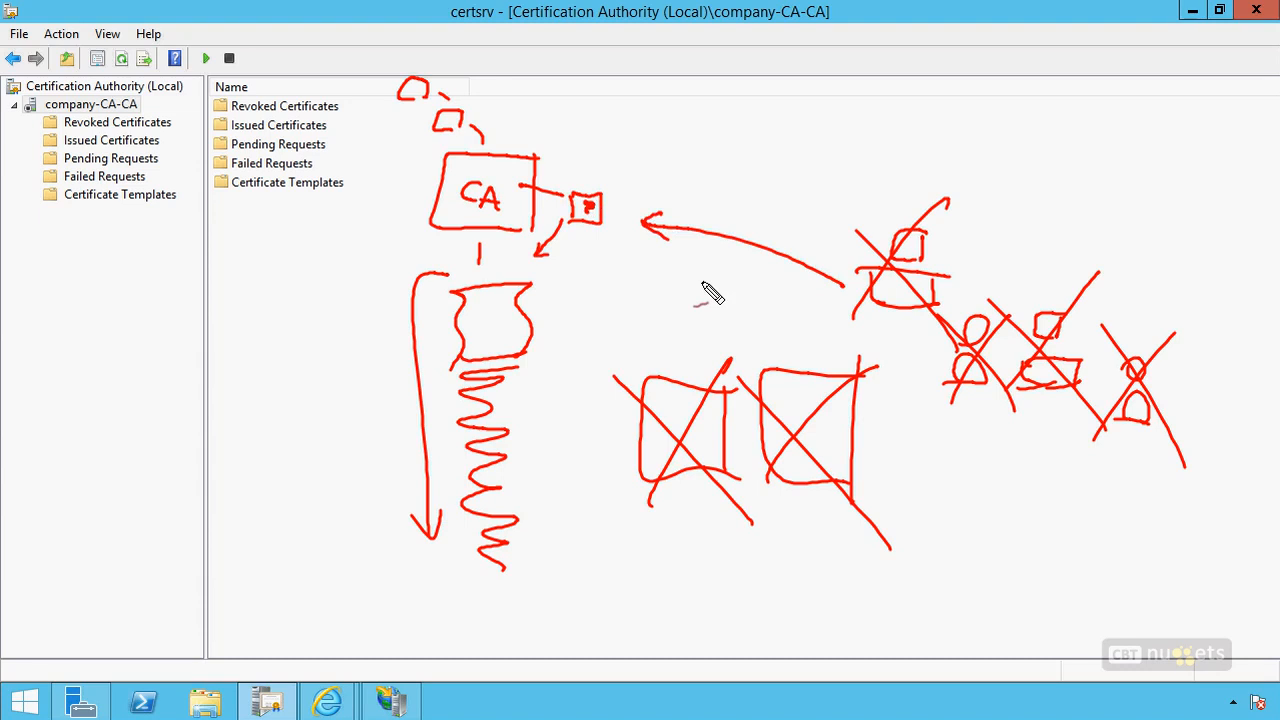
mouse_move(488, 312)
left_mouse_down()
mouse_move(508, 434)
mouse_move(497, 455)
left_mouse_up()
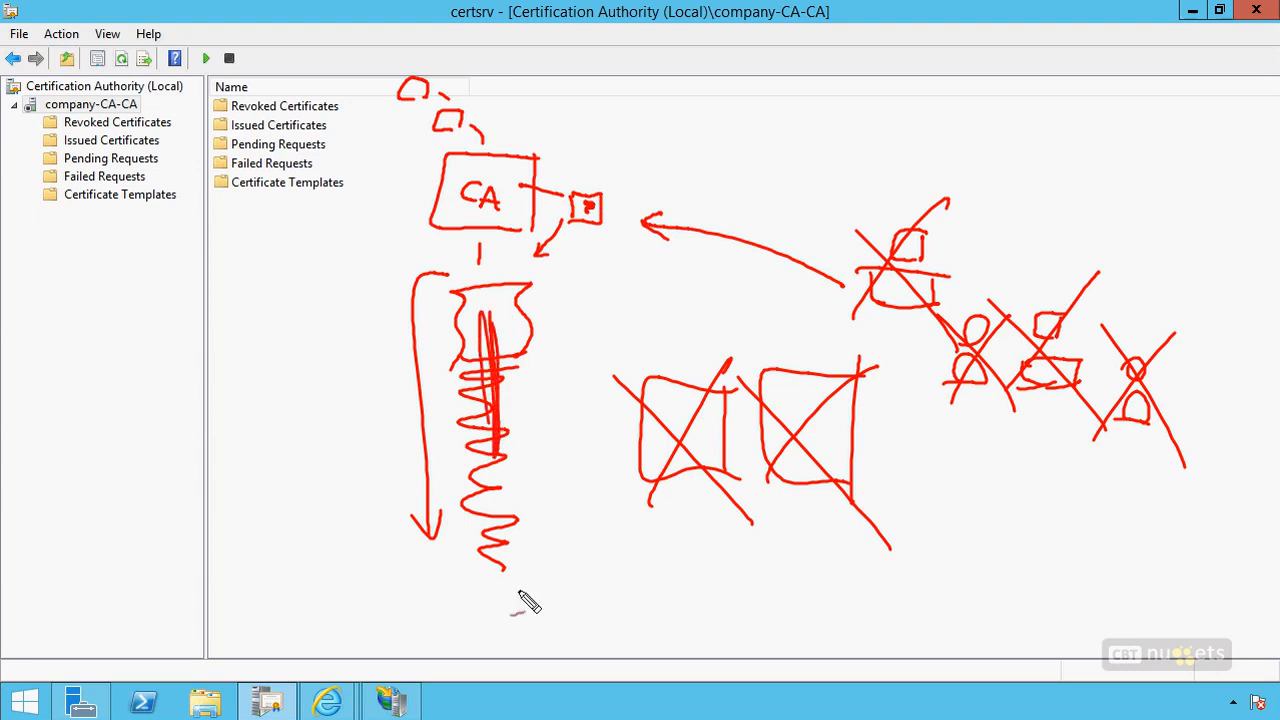
left_click_drag(640, 247, 826, 318)
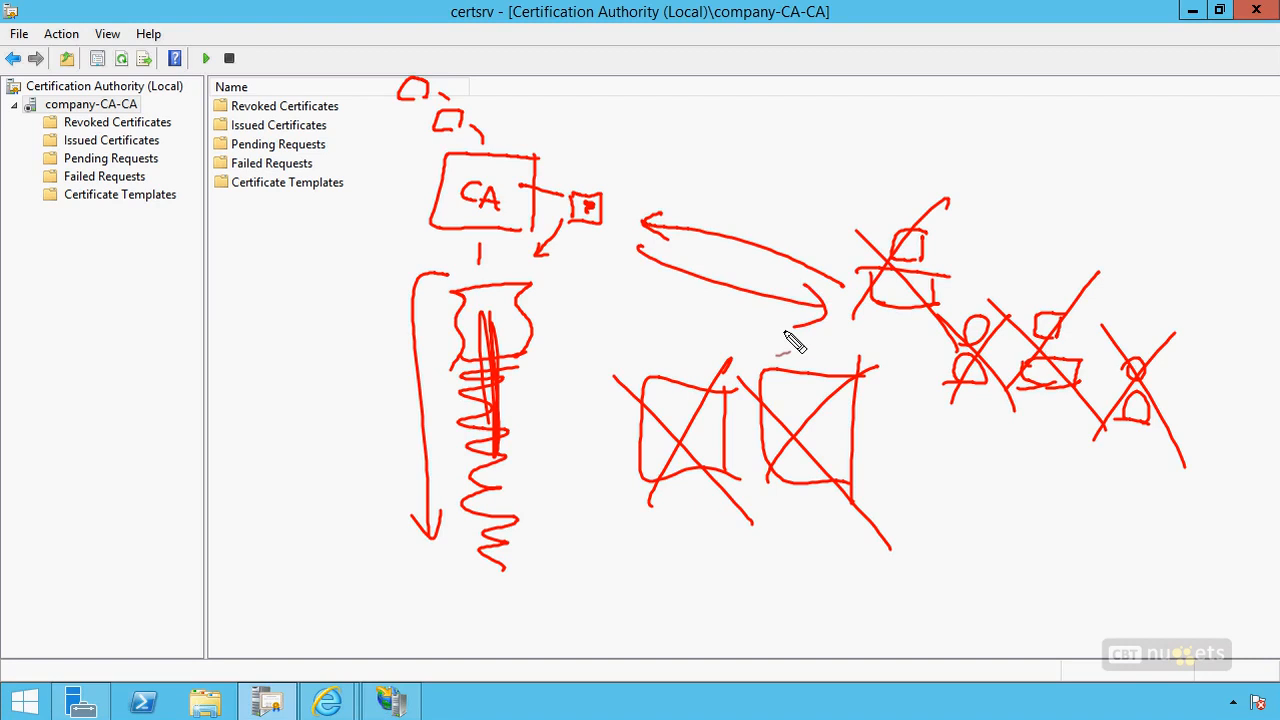
key("Escape")
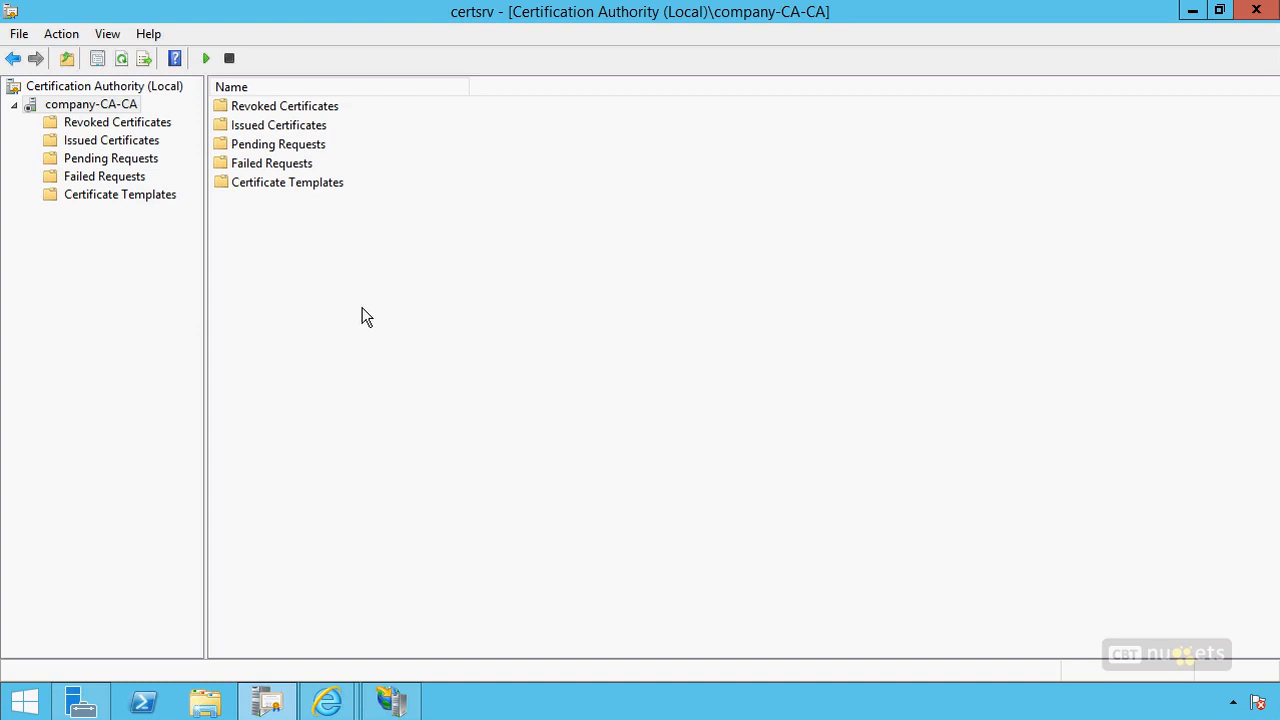
Open the management console for the CA's certificate templates and duplicate the OCSP Response Signing template.
left_click(124, 194)
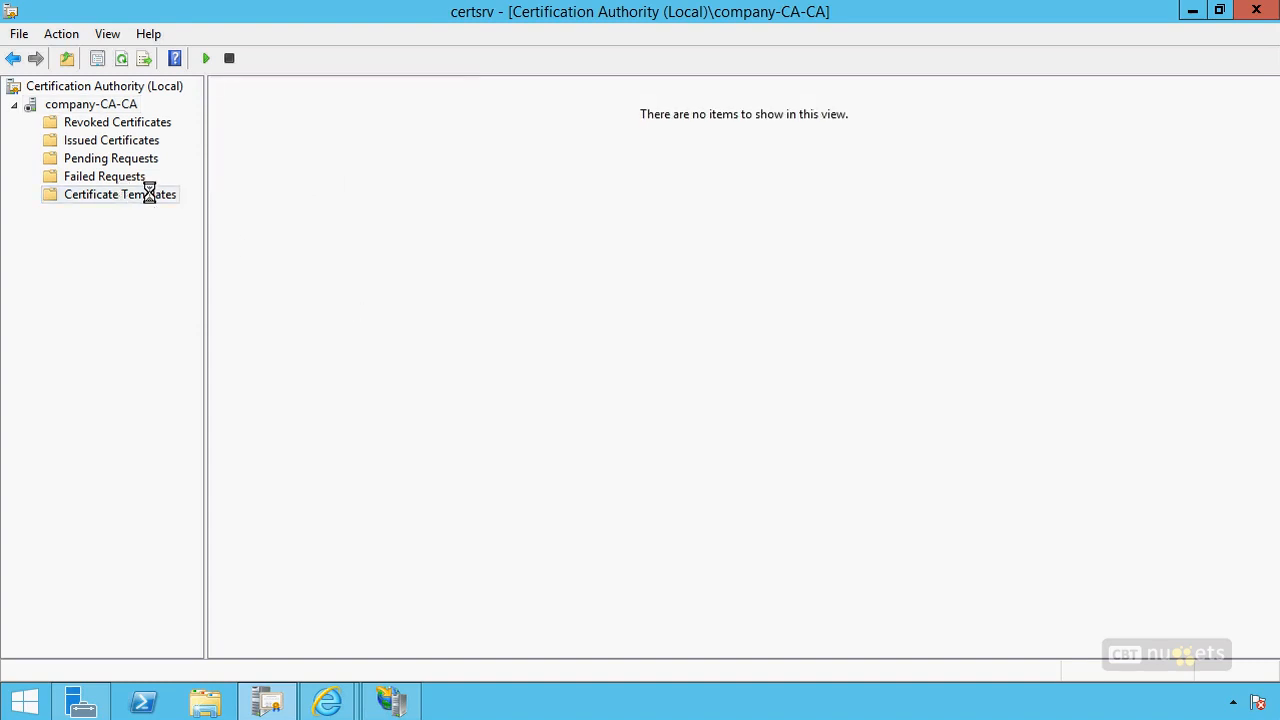
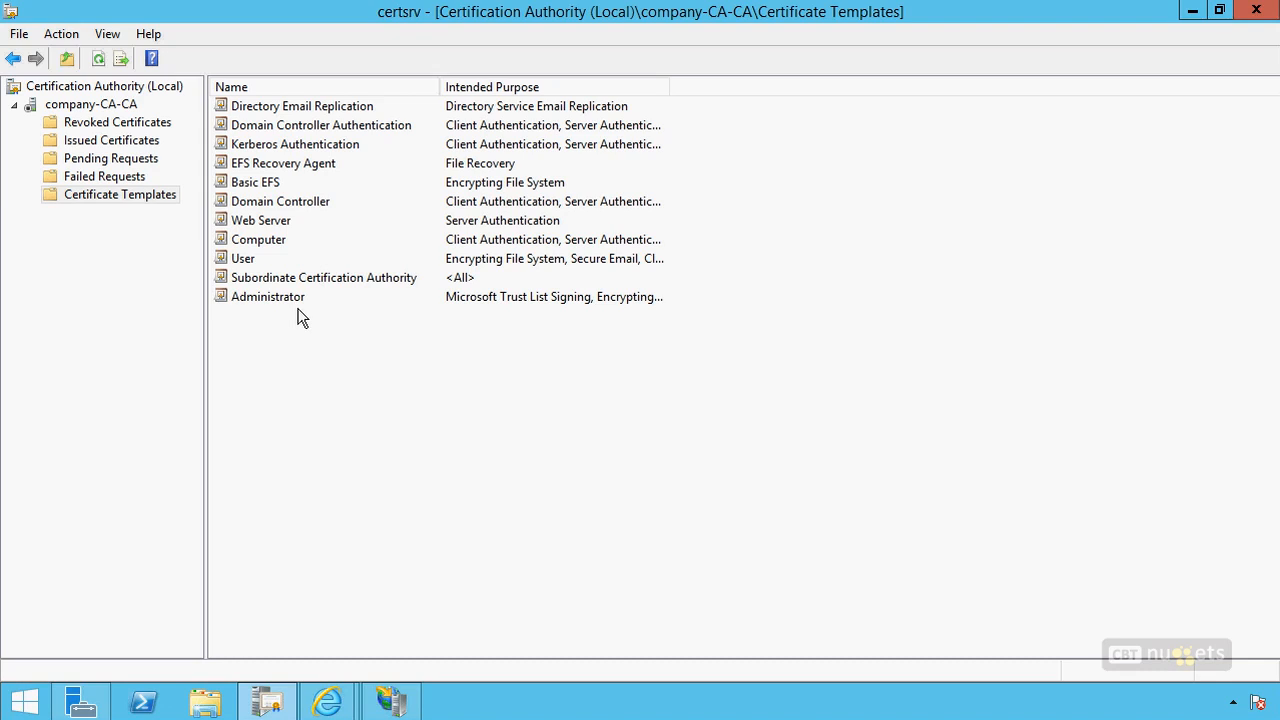
right_click(126, 198)
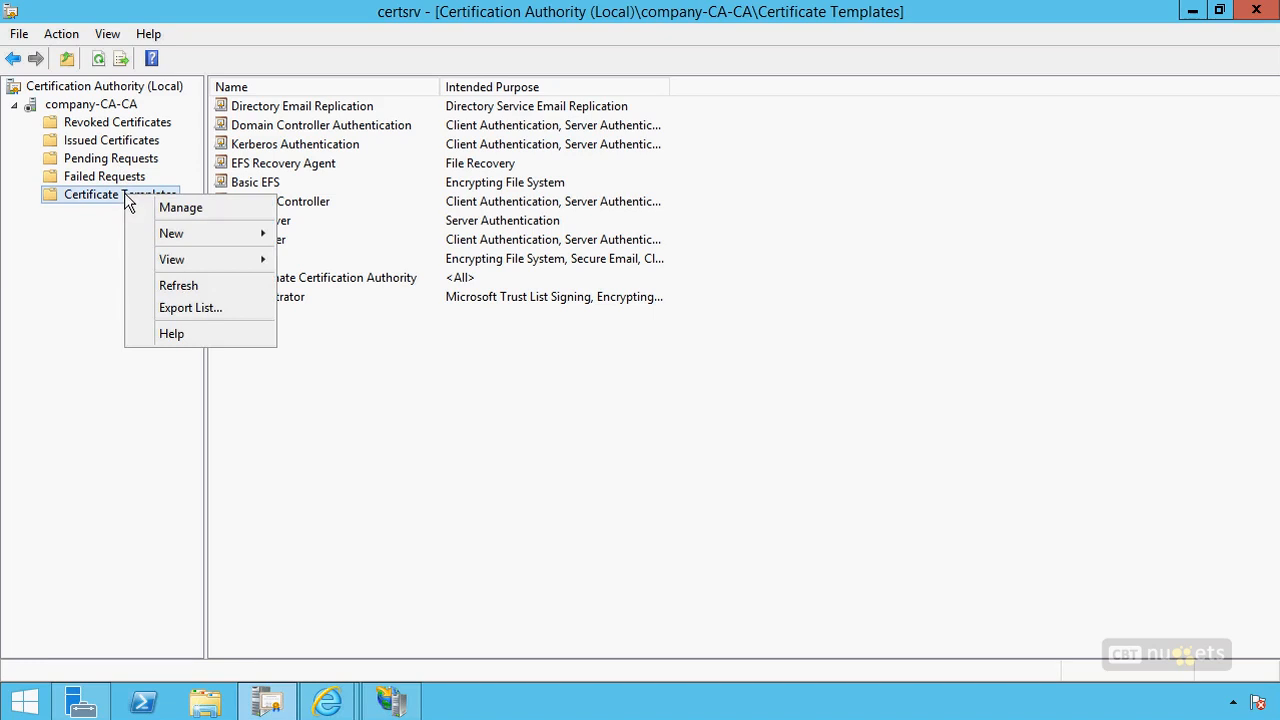
left_click(192, 208)
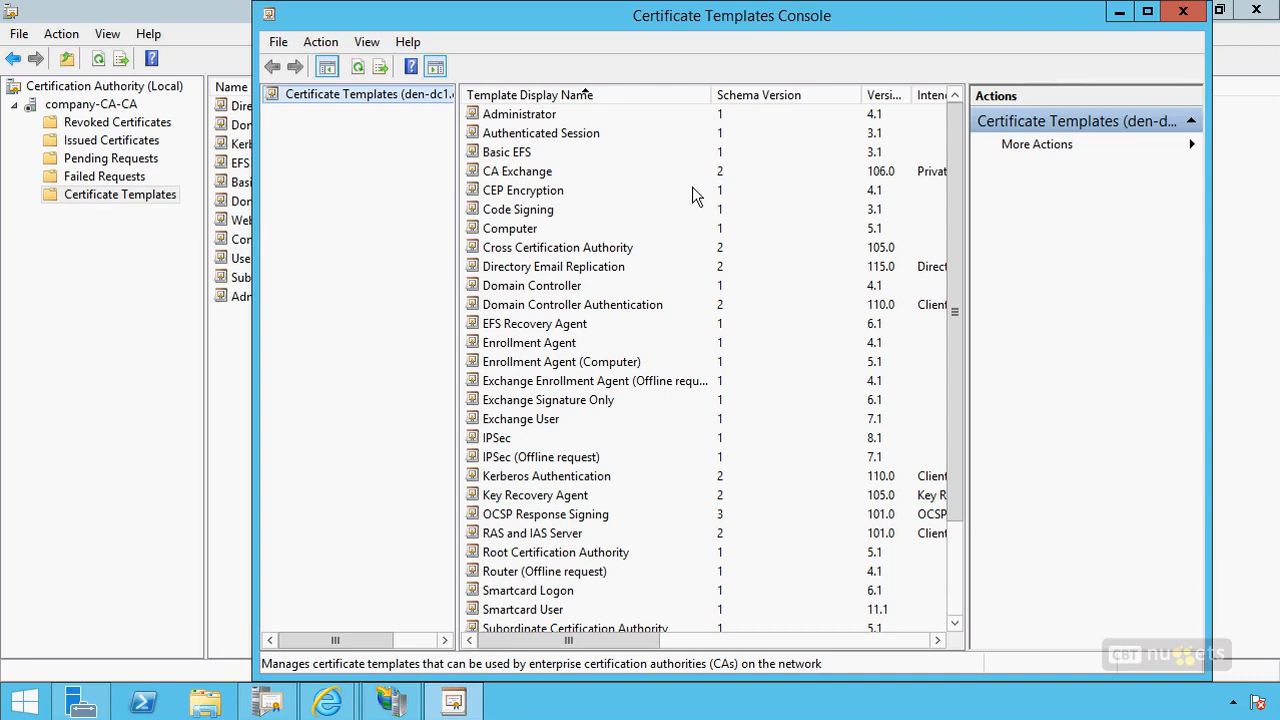
left_click(540, 518)
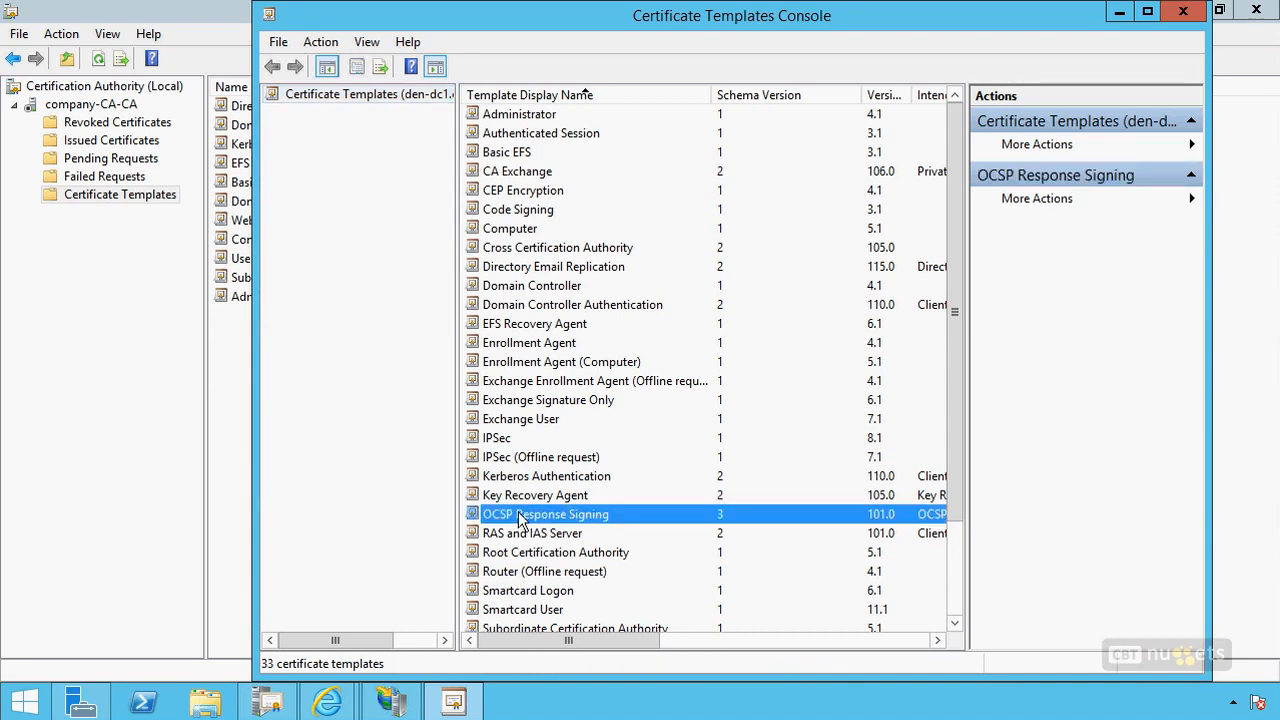
right_click(520, 520)
left_click(600, 525)
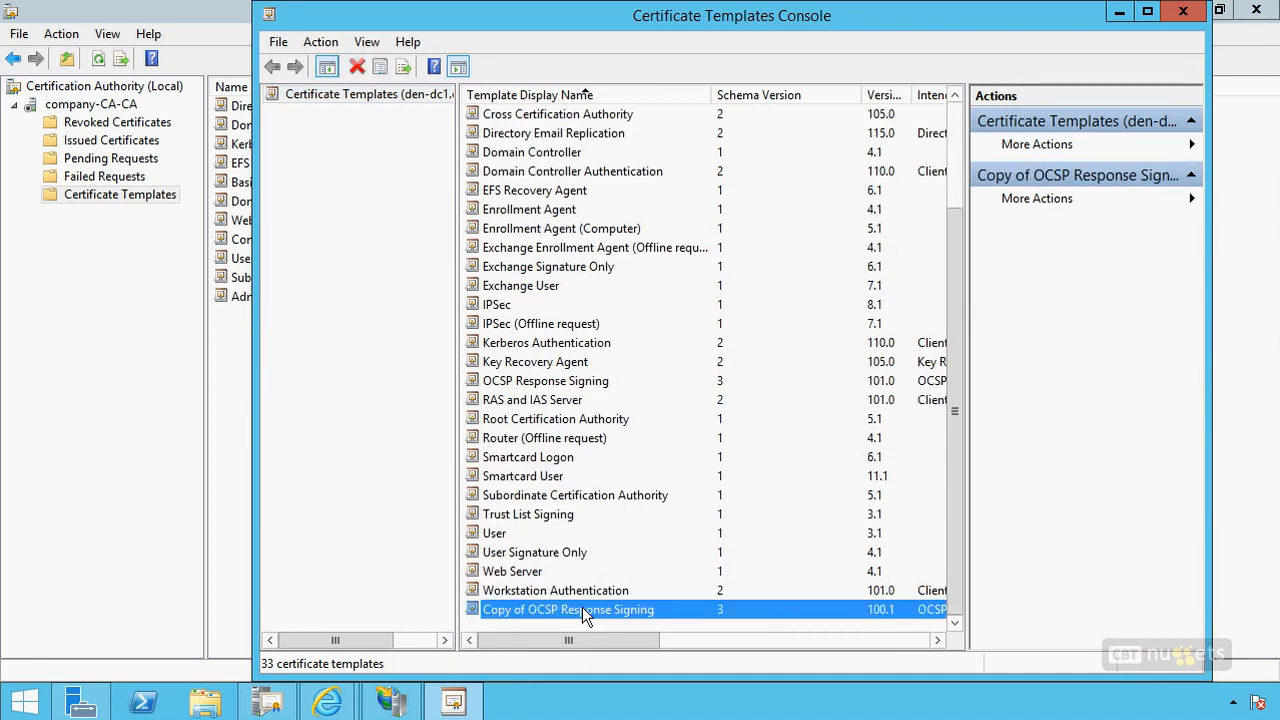
Change the template name of the duplicated OCSP template to OCSP Response Signing - Company CA.
right_click(585, 607)
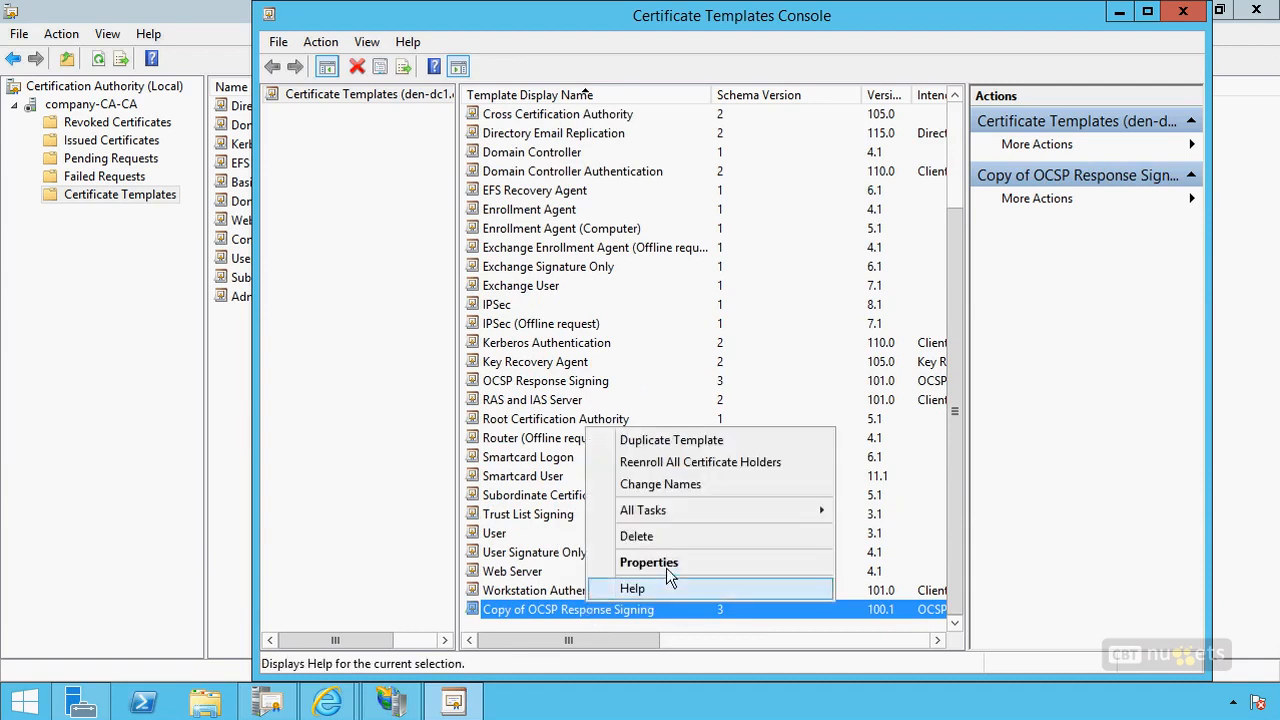
left_click(669, 484)
left_click(494, 181)
key("shift+Home")
key("BackSpace")
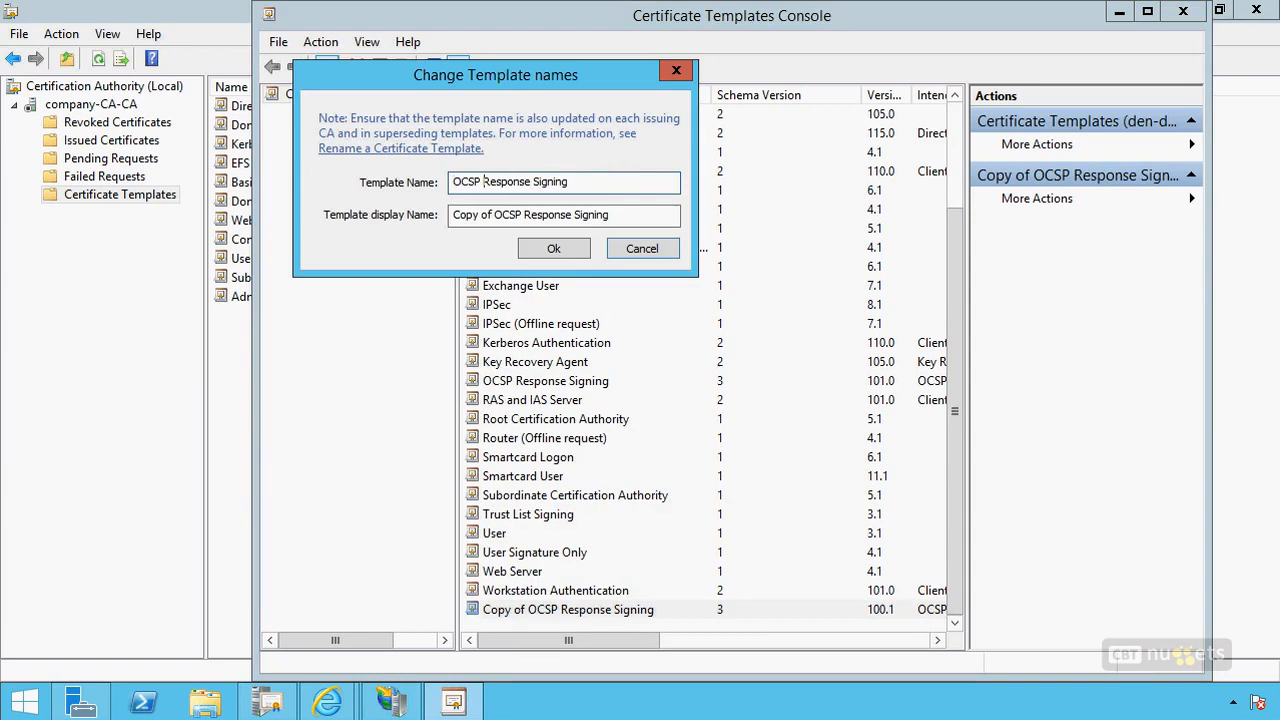
type("- Company CA")
Copy the new template name into the display name, making it OCSP Response Signing - Company CA, and save the names.
key("ctrl+shift+Left")
key("ctrl+shift+Left")
key("ctrl+shift+Left")
key("ctrl+shift+Left")
key("ctrl+shift+Left")
key("ctrl+shift+Left")
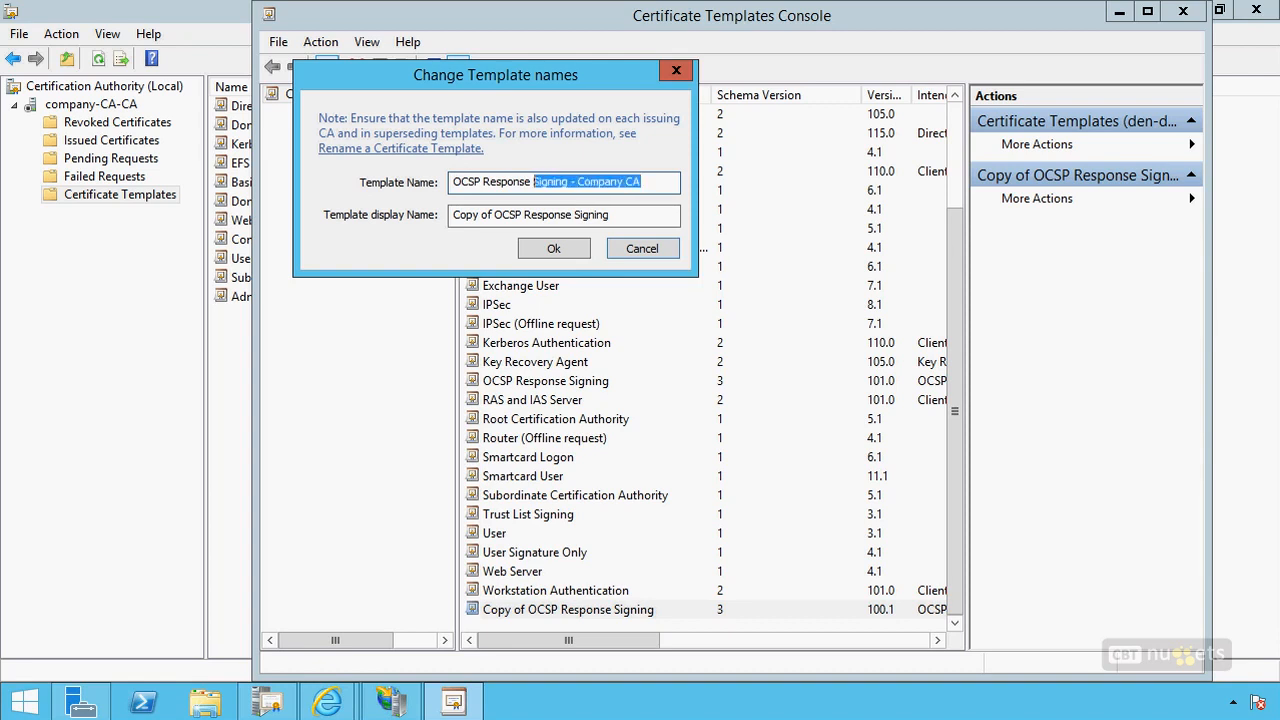
key("ctrl+c")
left_click_drag(636, 214, 394, 211)
key("ctrl+v")
left_click(566, 245)
Add the CA$ computer account to the OCSP Response Signing - Company CA template's security list, including Computers in the object types.
right_click(563, 606)
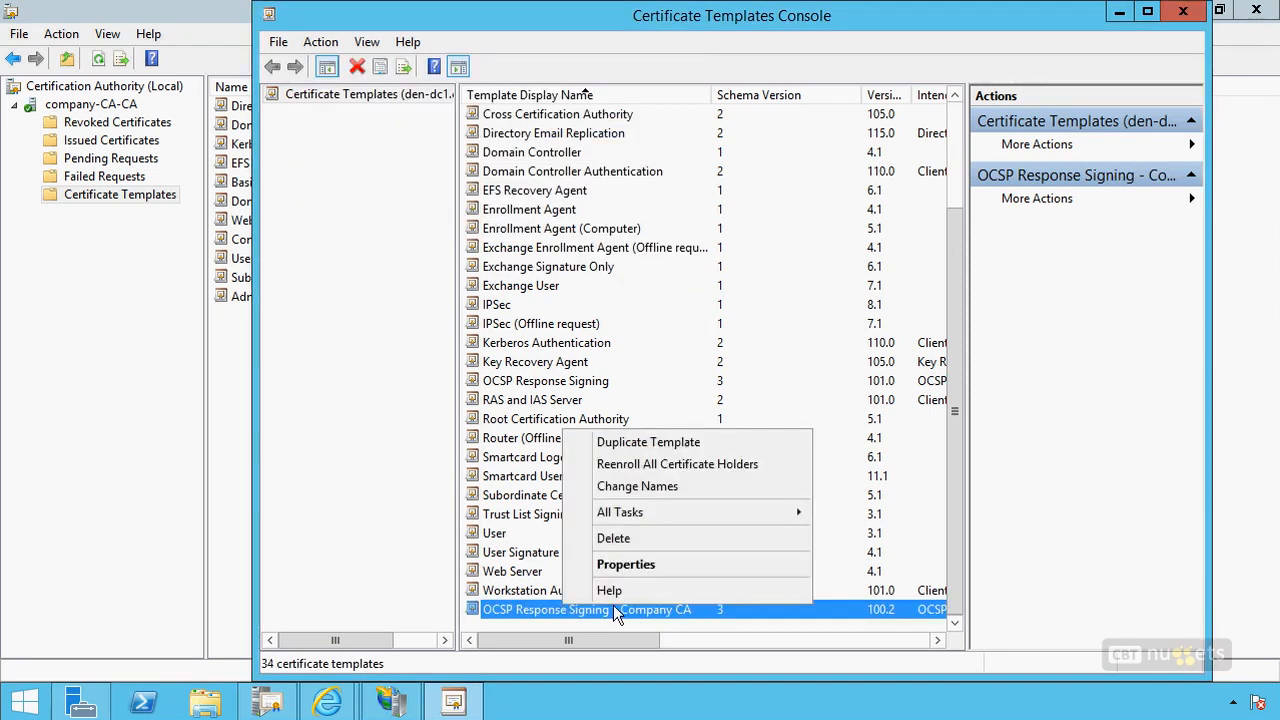
left_click(622, 566)
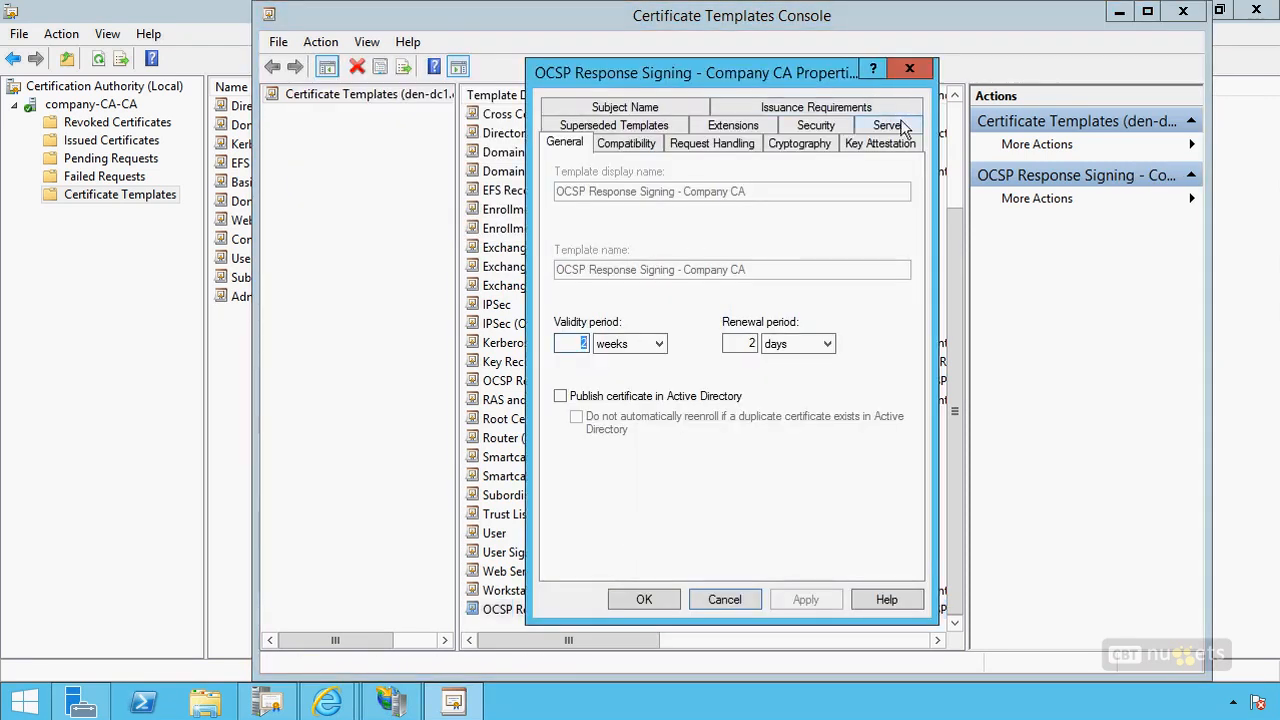
left_click(826, 133)
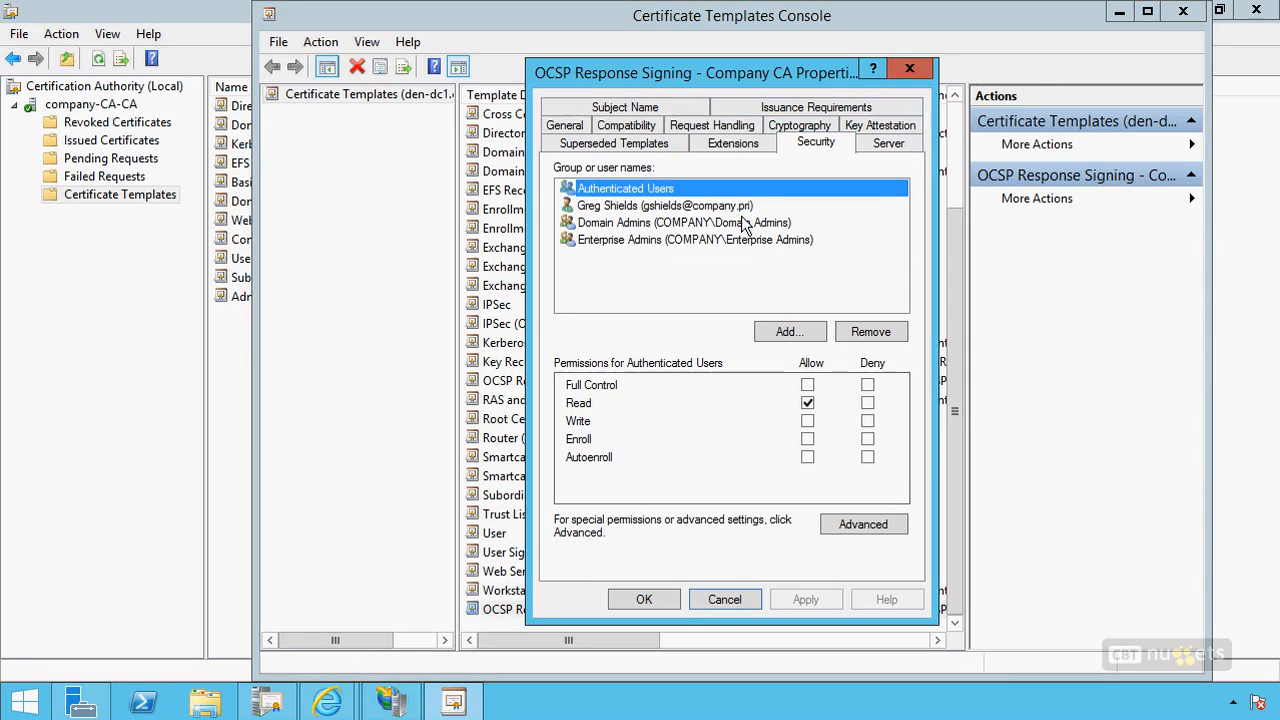
left_click(788, 332)
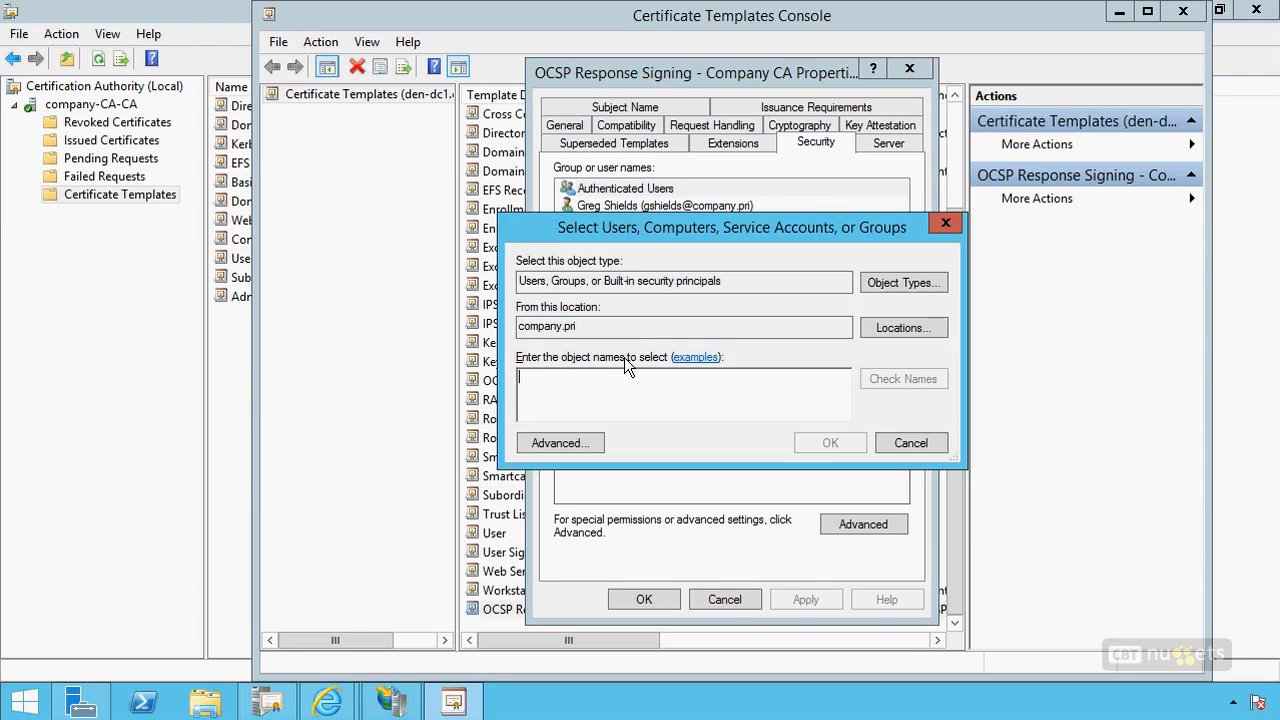
type("CA$")
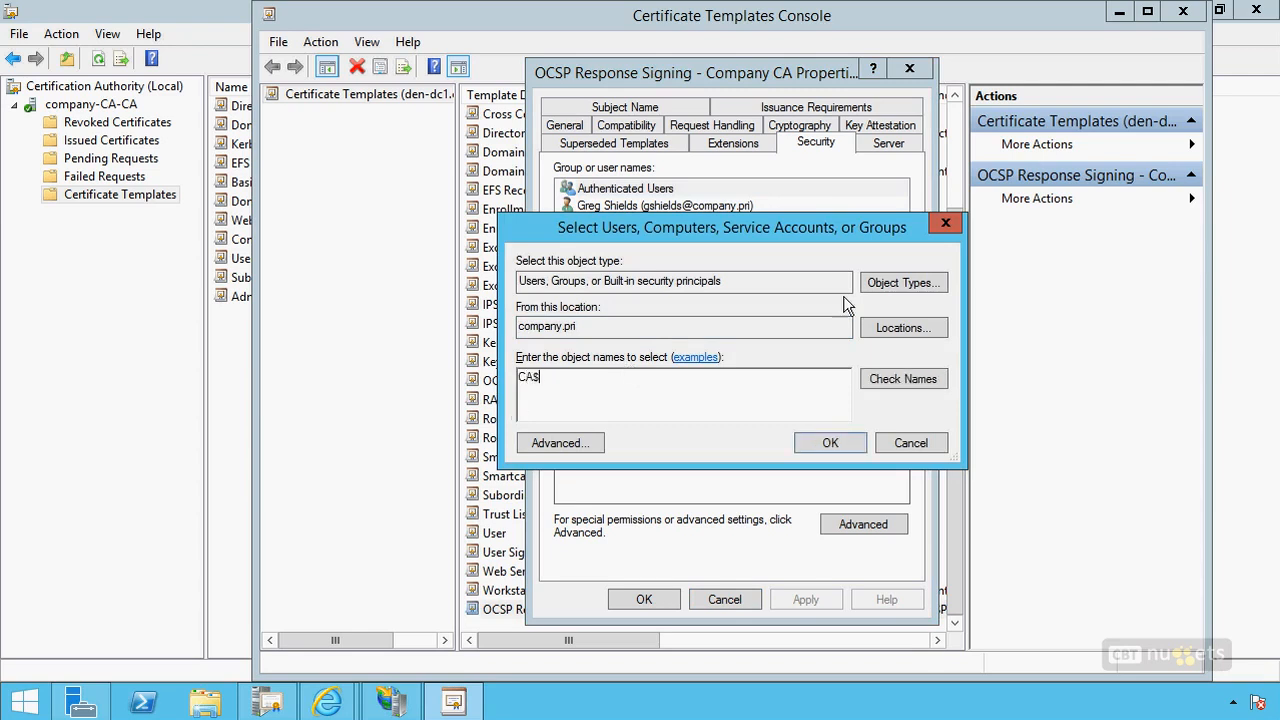
left_click(903, 283)
left_click(507, 329)
left_click(862, 459)
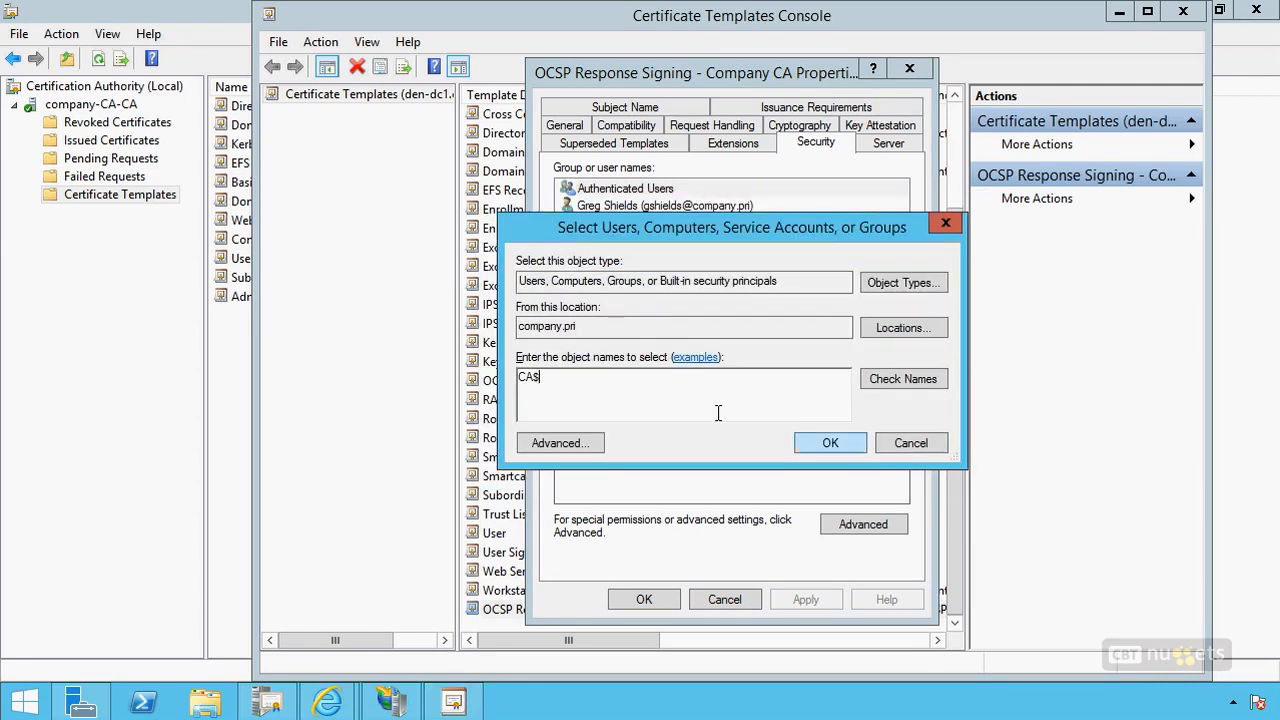
left_click(830, 443)
Allow the CA computer account the Enroll permission on the template and save the template's properties.
left_click(620, 205)
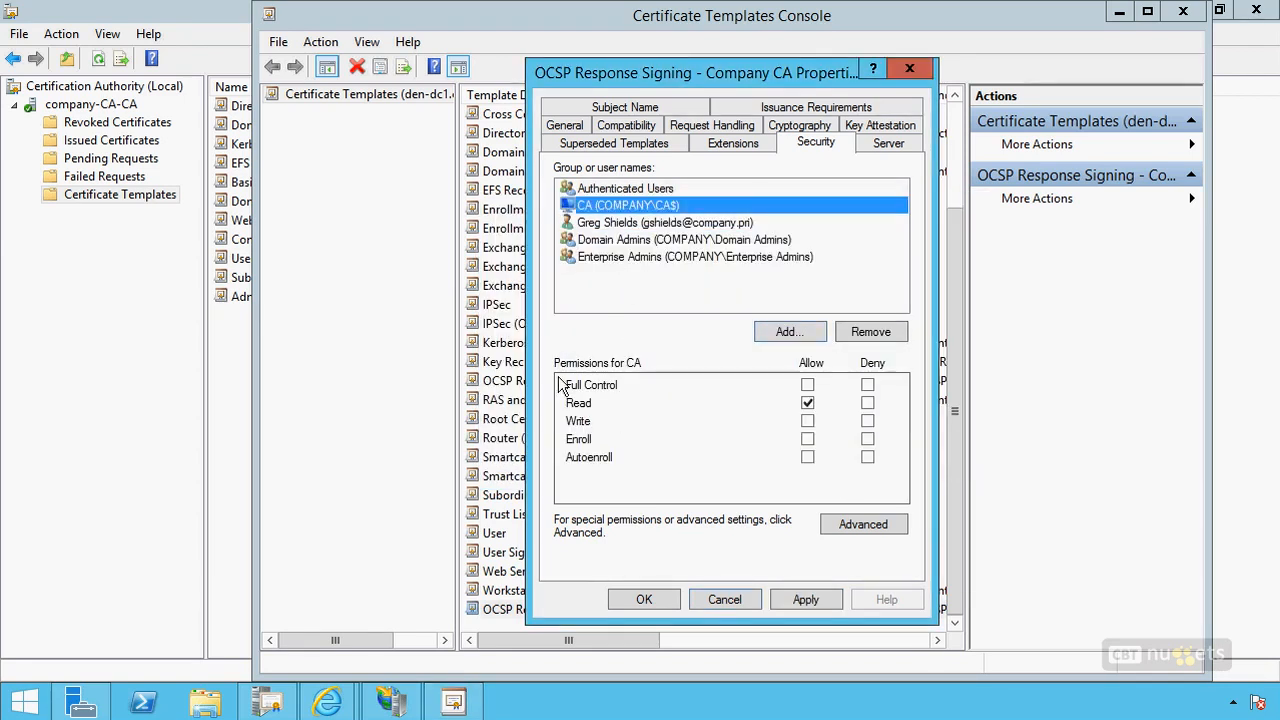
left_click(807, 439)
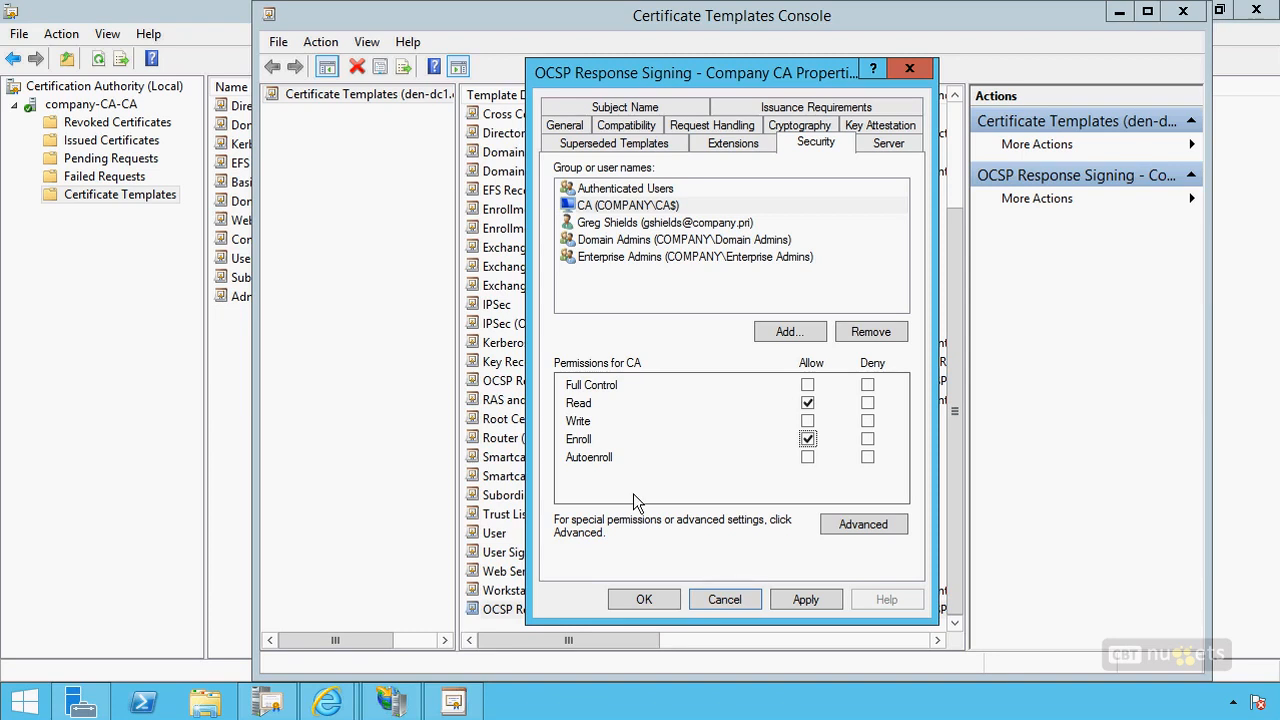
left_click(646, 600)
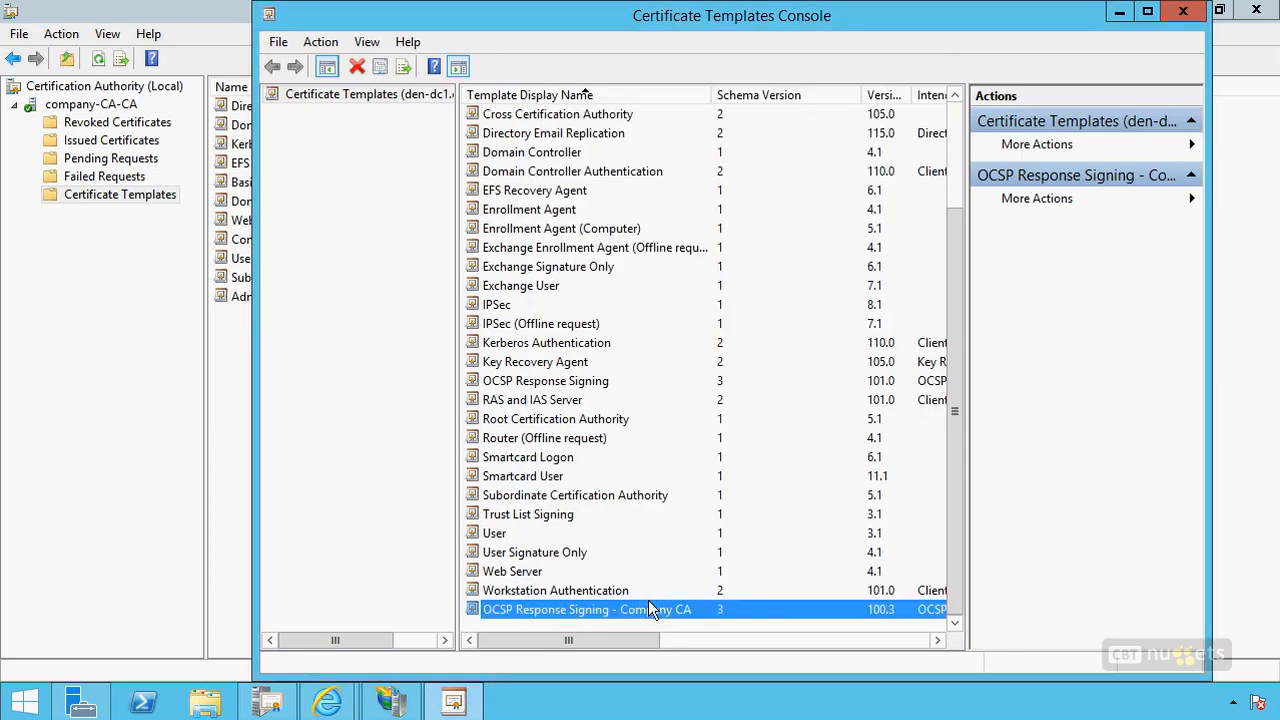
Enable the OCSP Response Signing - Company CA template for issuance on company-CA-CA and select it among the issued templates.
left_click(1119, 12)
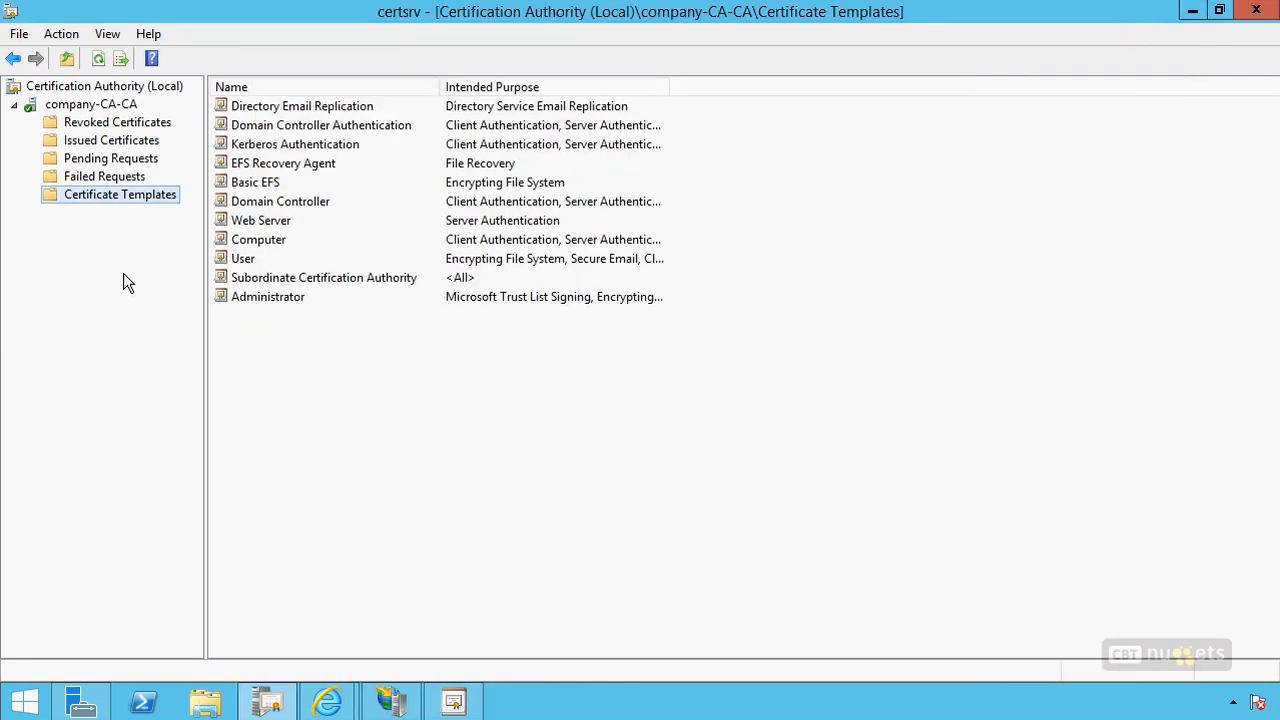
right_click(152, 197)
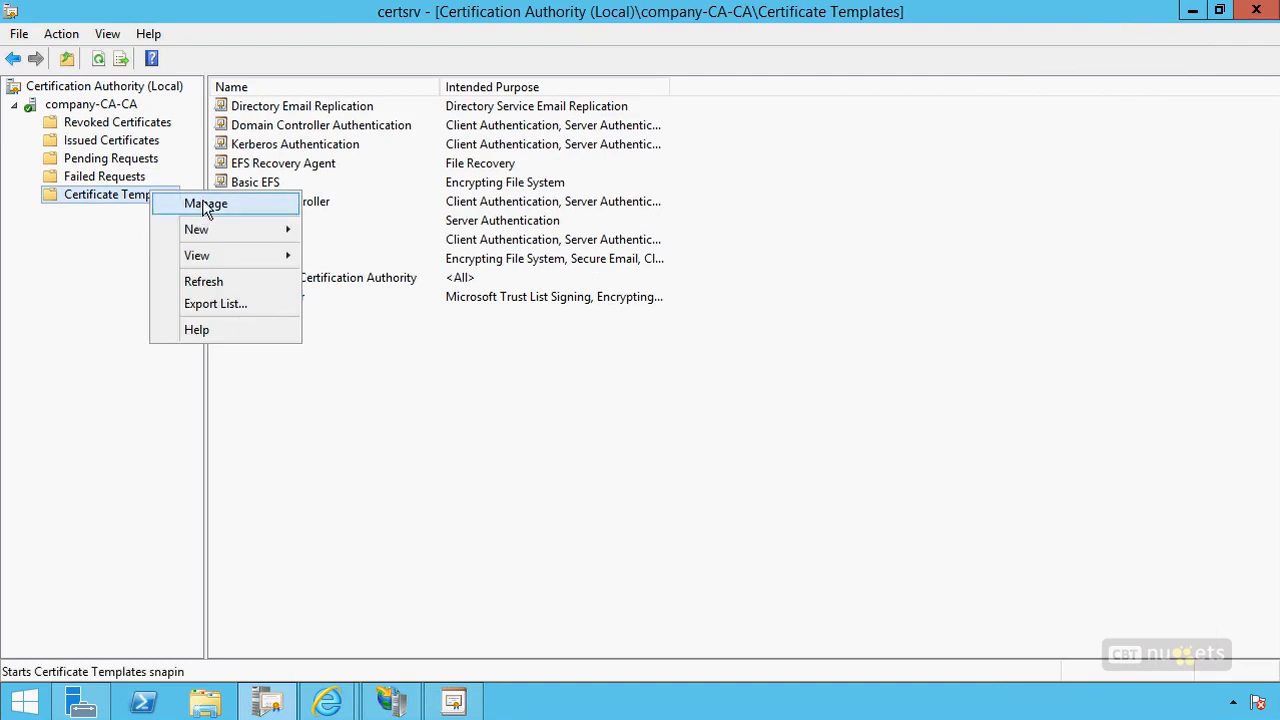
mouse_move(214, 229)
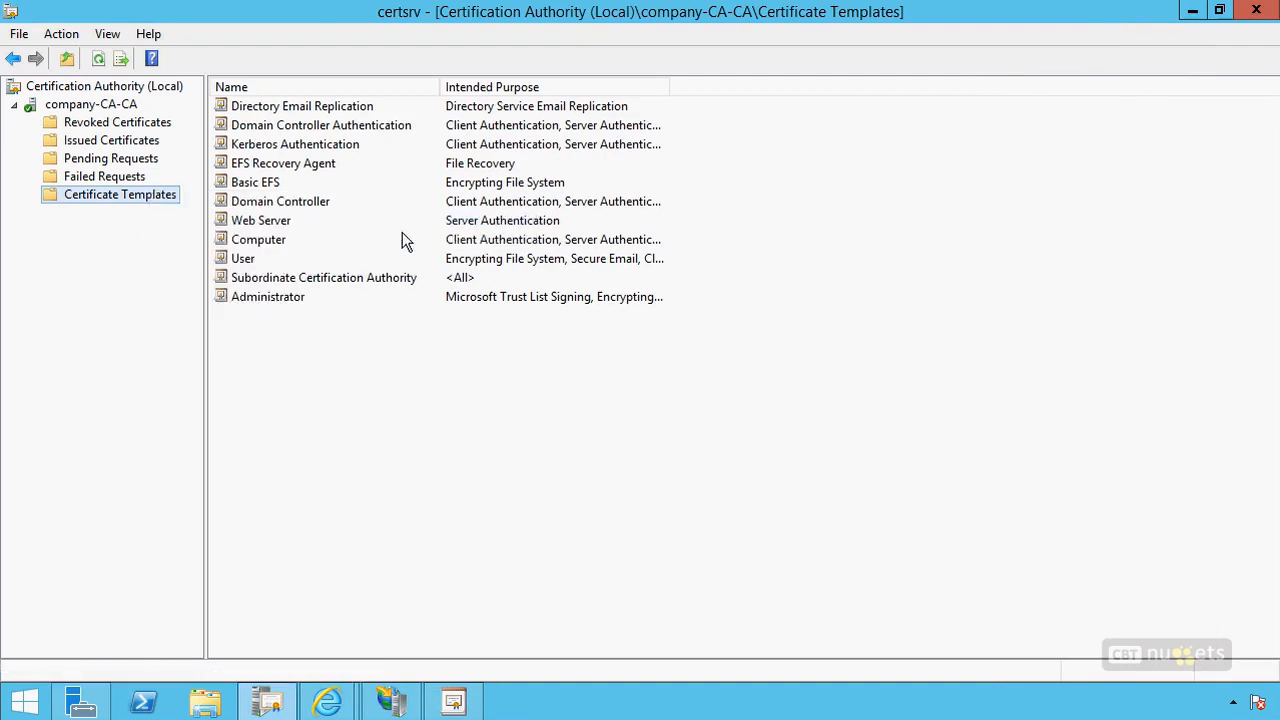
left_click(402, 232)
left_click_drag(897, 324, 903, 394)
left_click(533, 384)
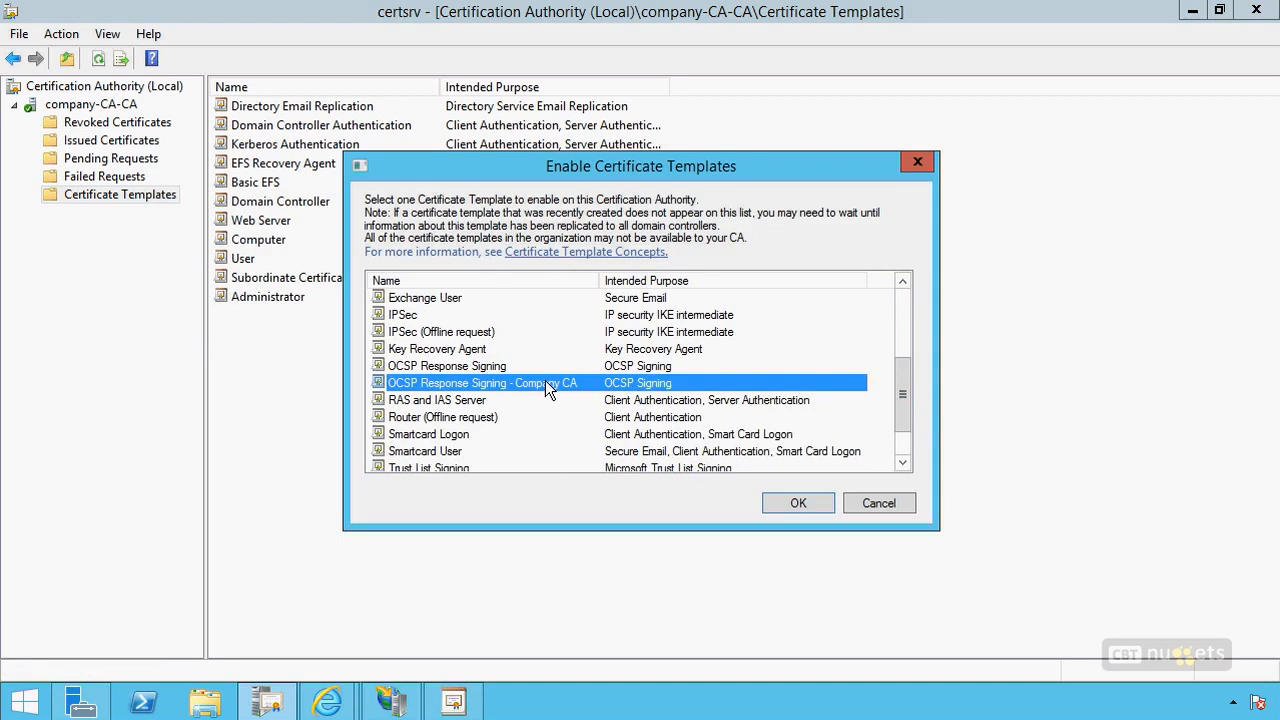
left_click(799, 504)
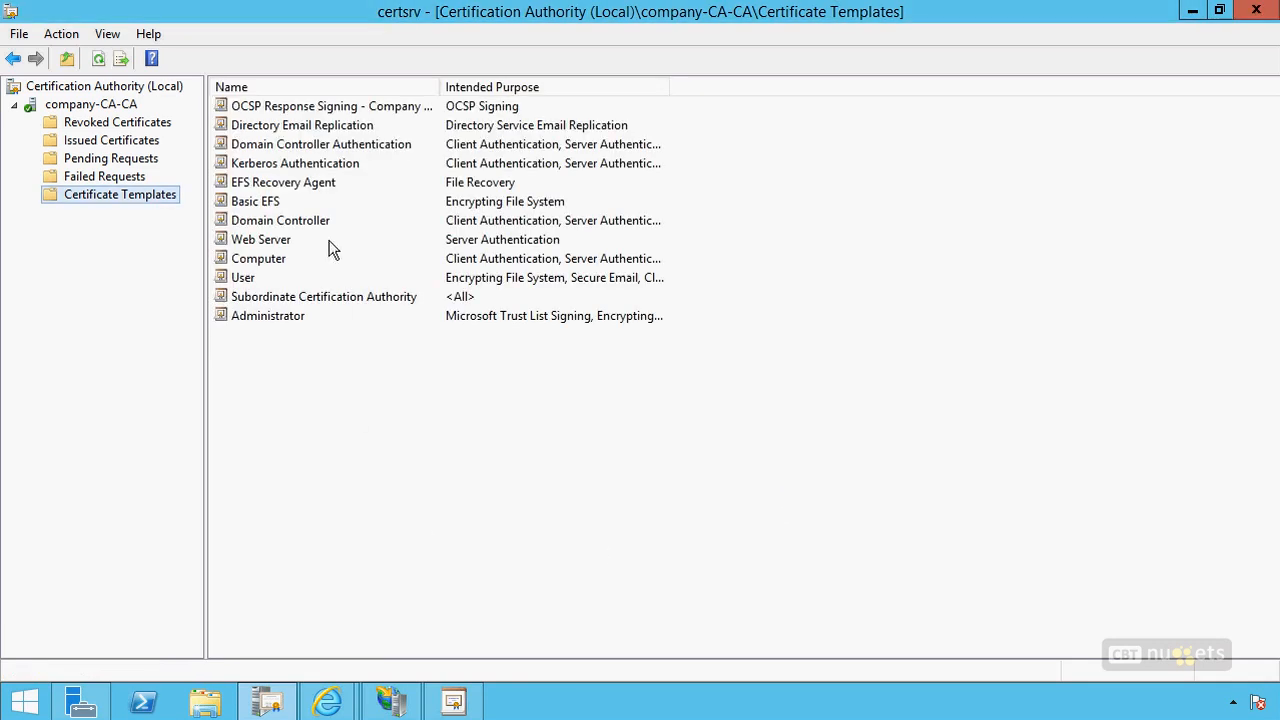
left_click(344, 110)
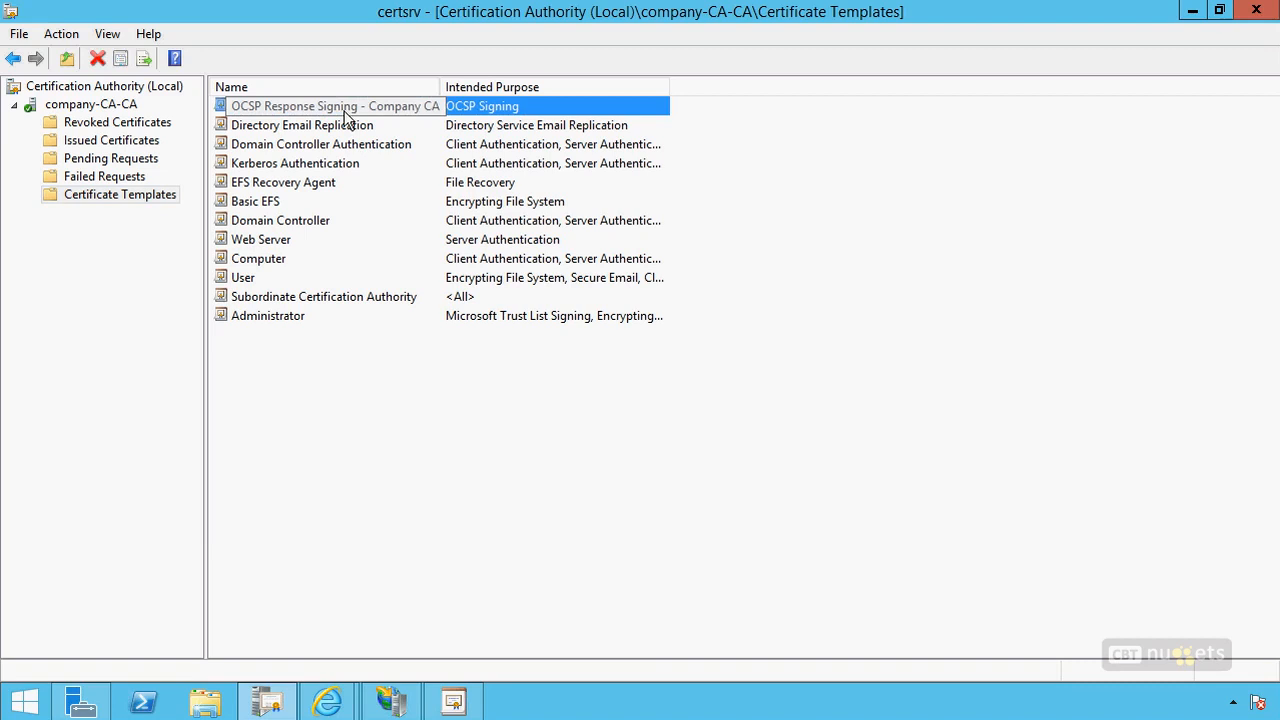
Switch to Server Manager, open Online Responder Management and display the revocation configurations of ca.company.pri.
left_click(1192, 10)
left_click(1136, 55)
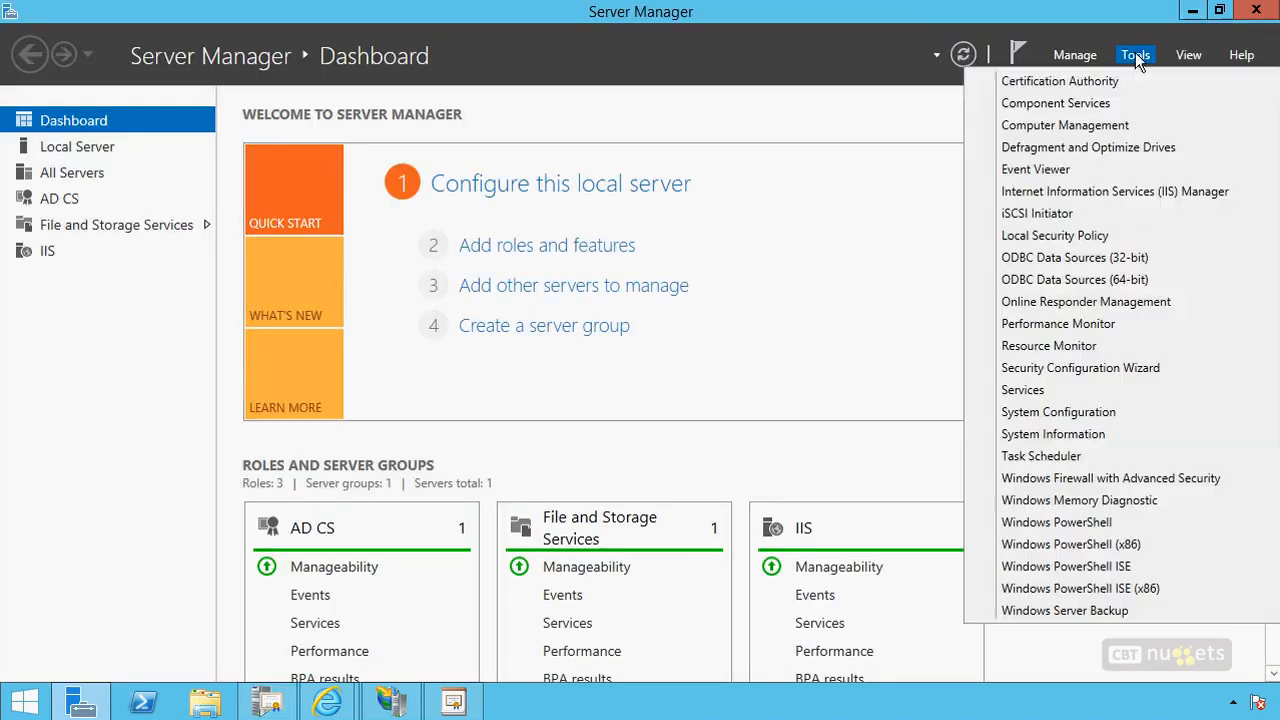
left_click(1095, 302)
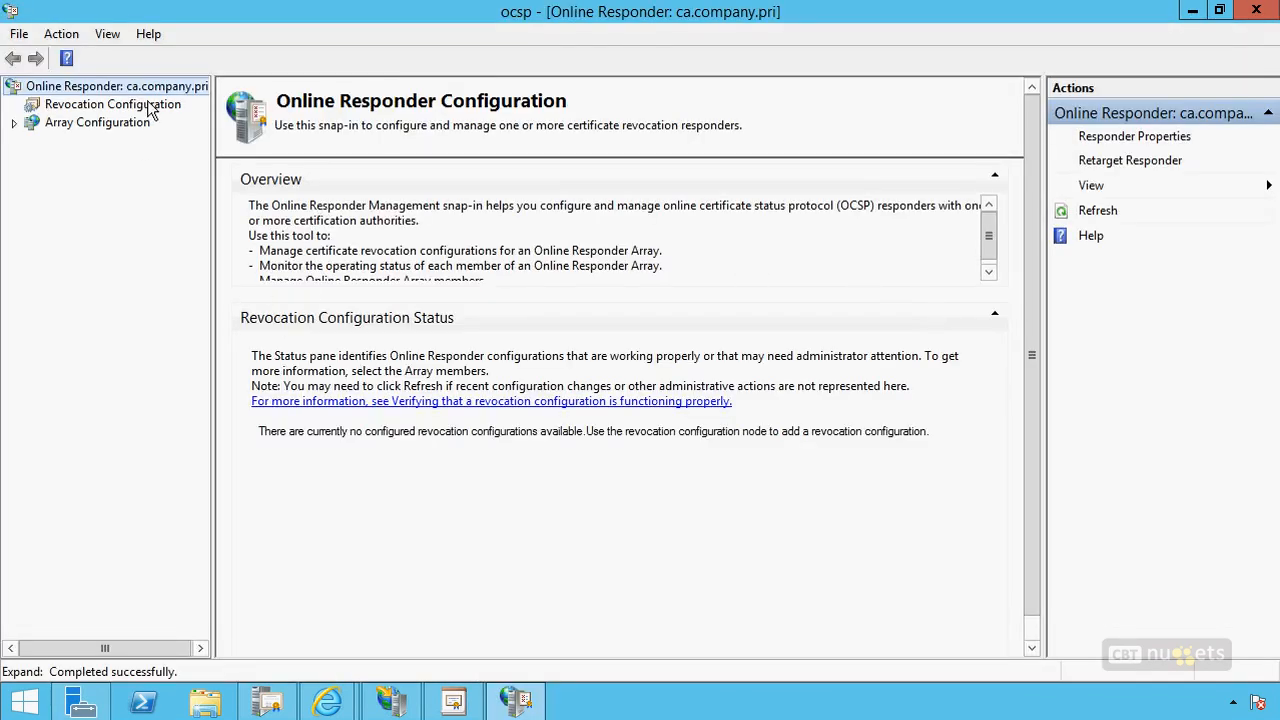
left_click(150, 108)
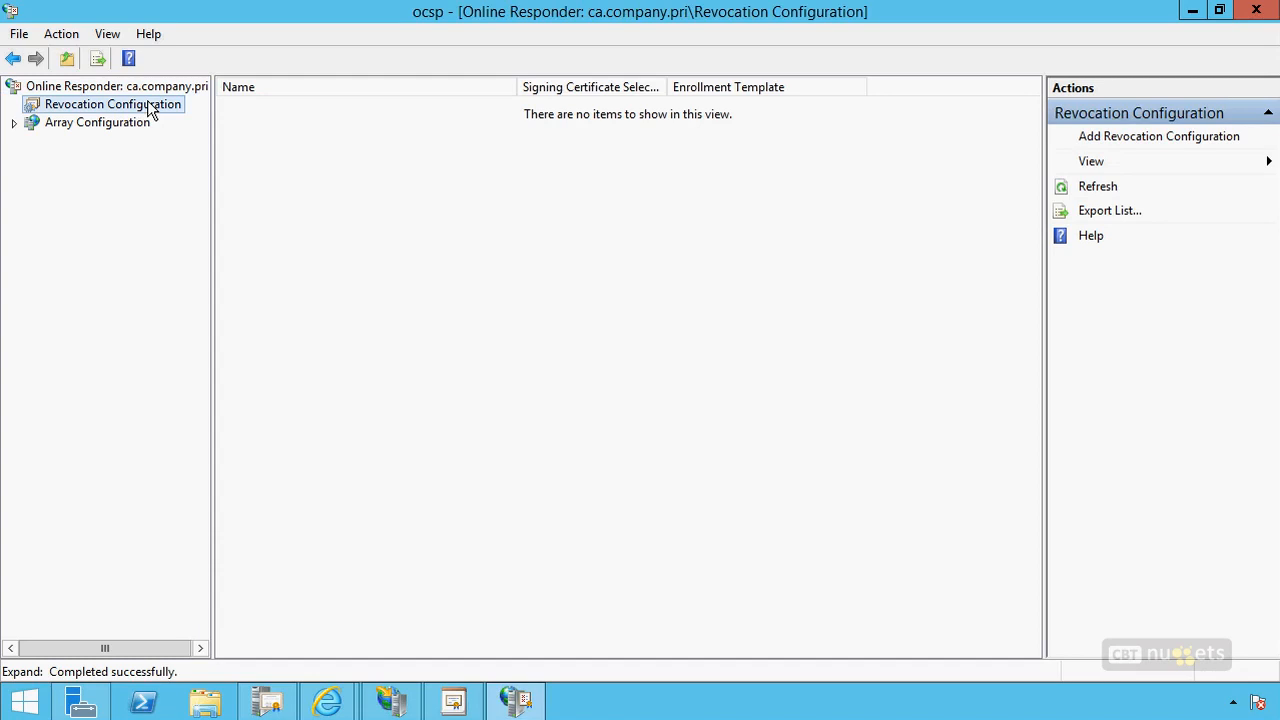
Start adding a revocation configuration and name it My Revocation Configuration.
right_click(150, 108)
left_click(192, 114)
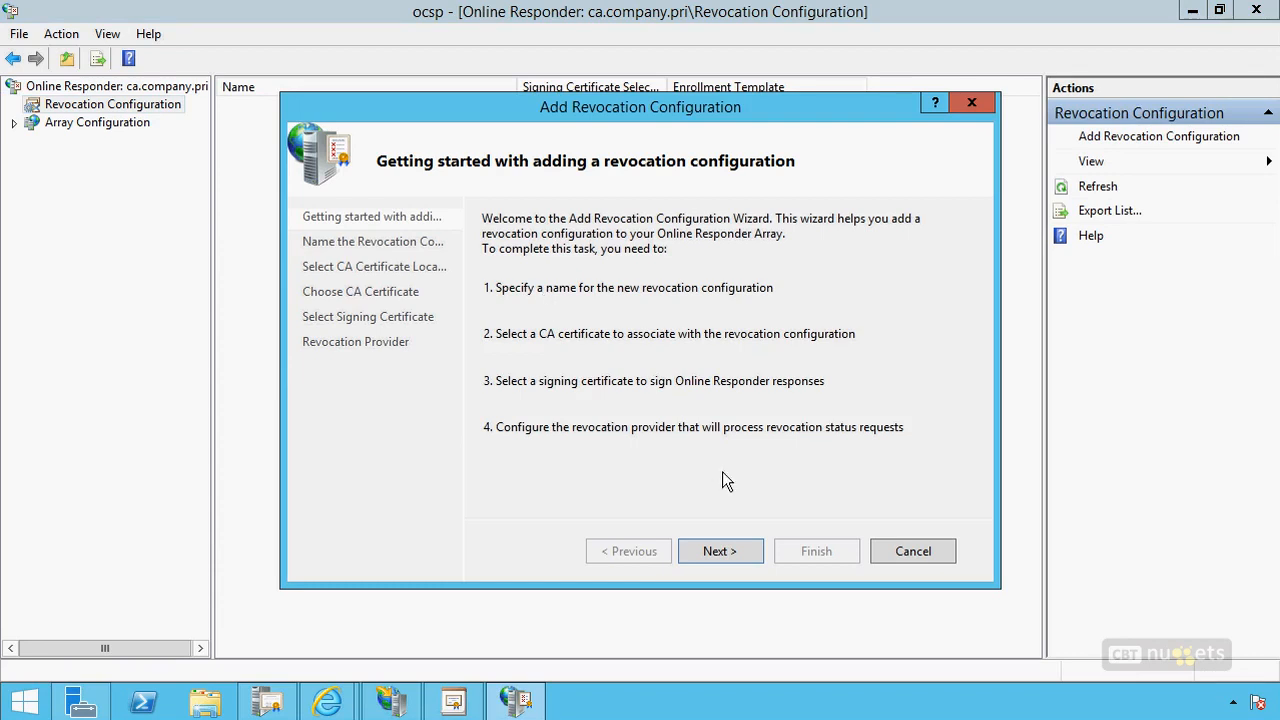
left_click(721, 551)
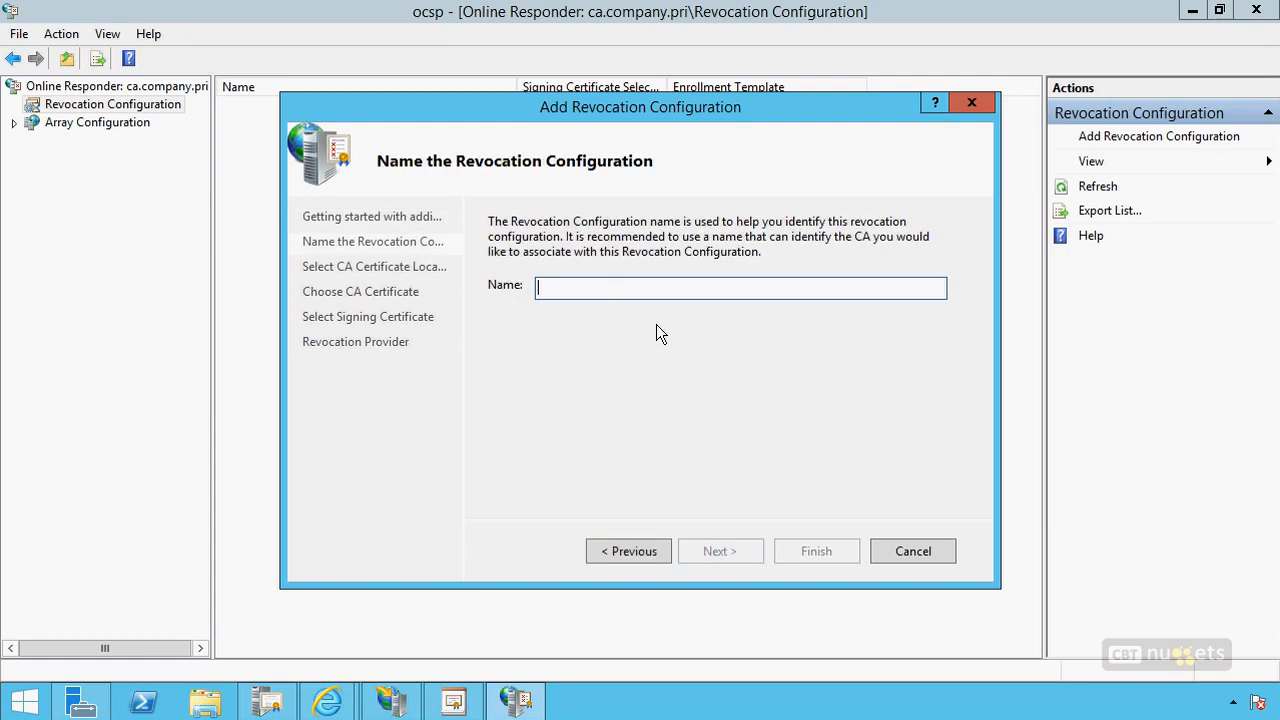
type("M")
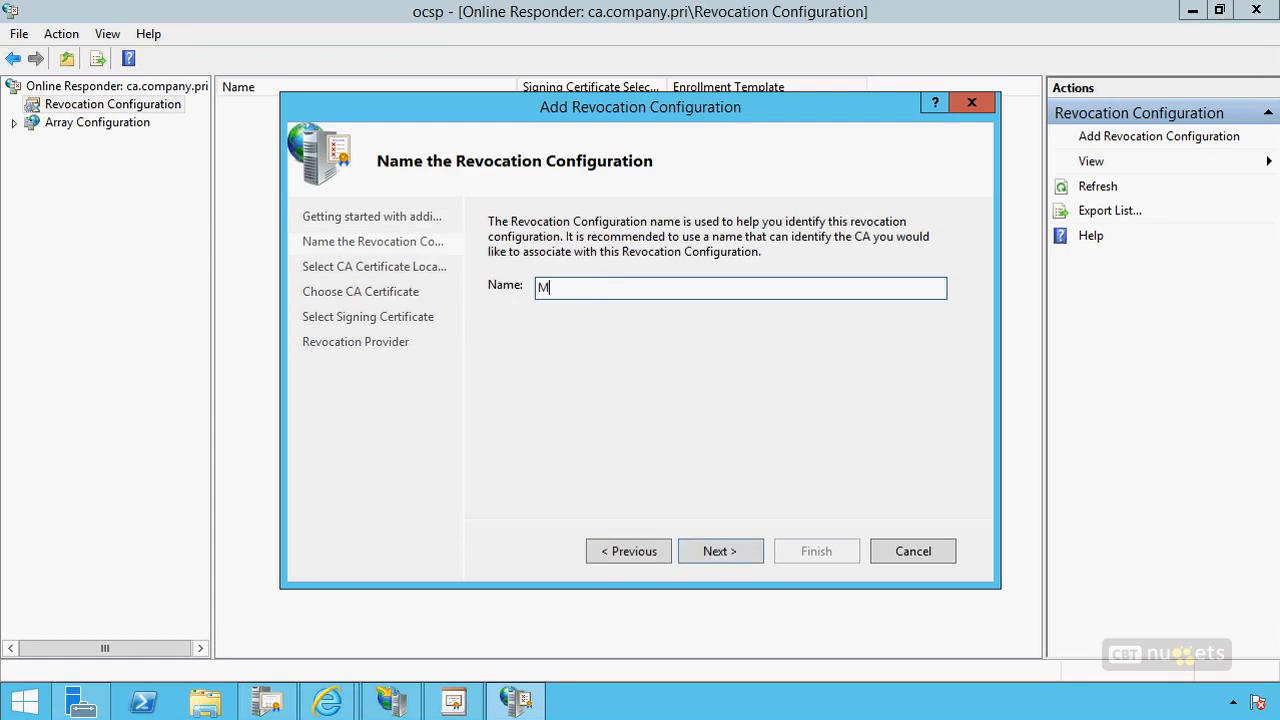
type("y Revocation Configuration")
left_click(726, 551)
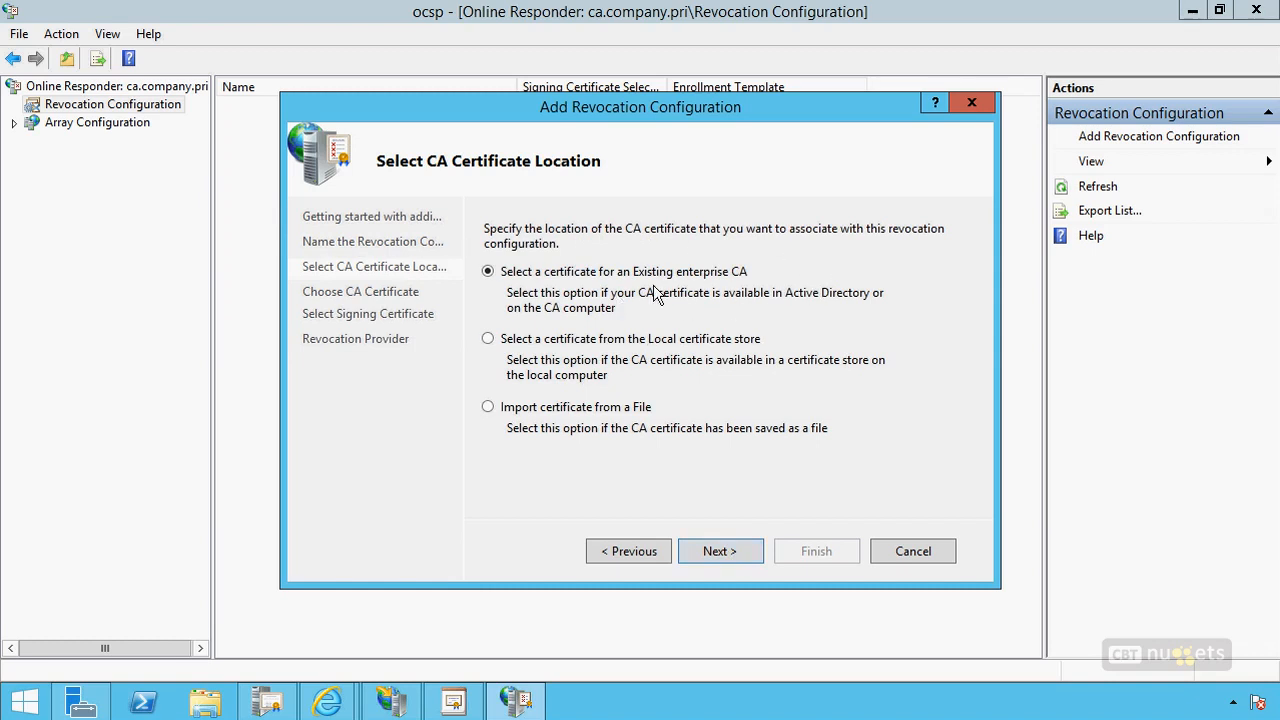
Use company-CA-CA's certificate published in Active Directory and keep auto-enrollment with the OCSP Response Signing - Company CA template for signing.
left_click(727, 555)
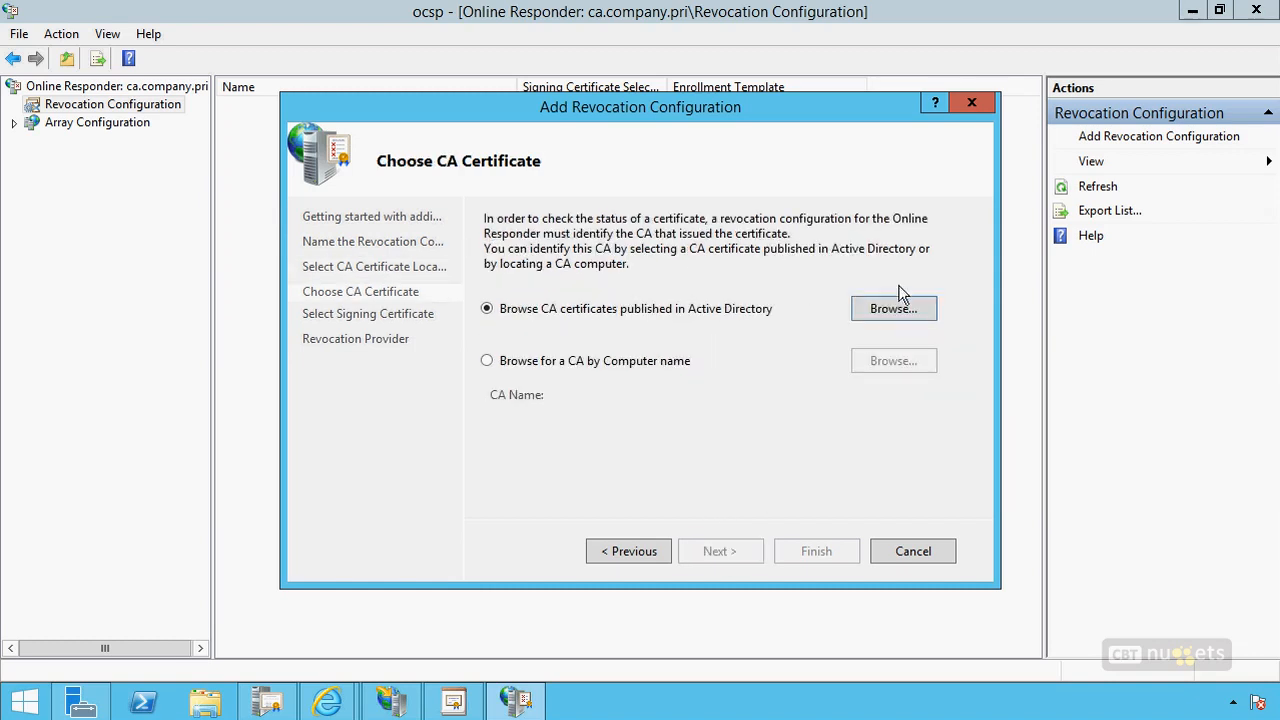
left_click(893, 308)
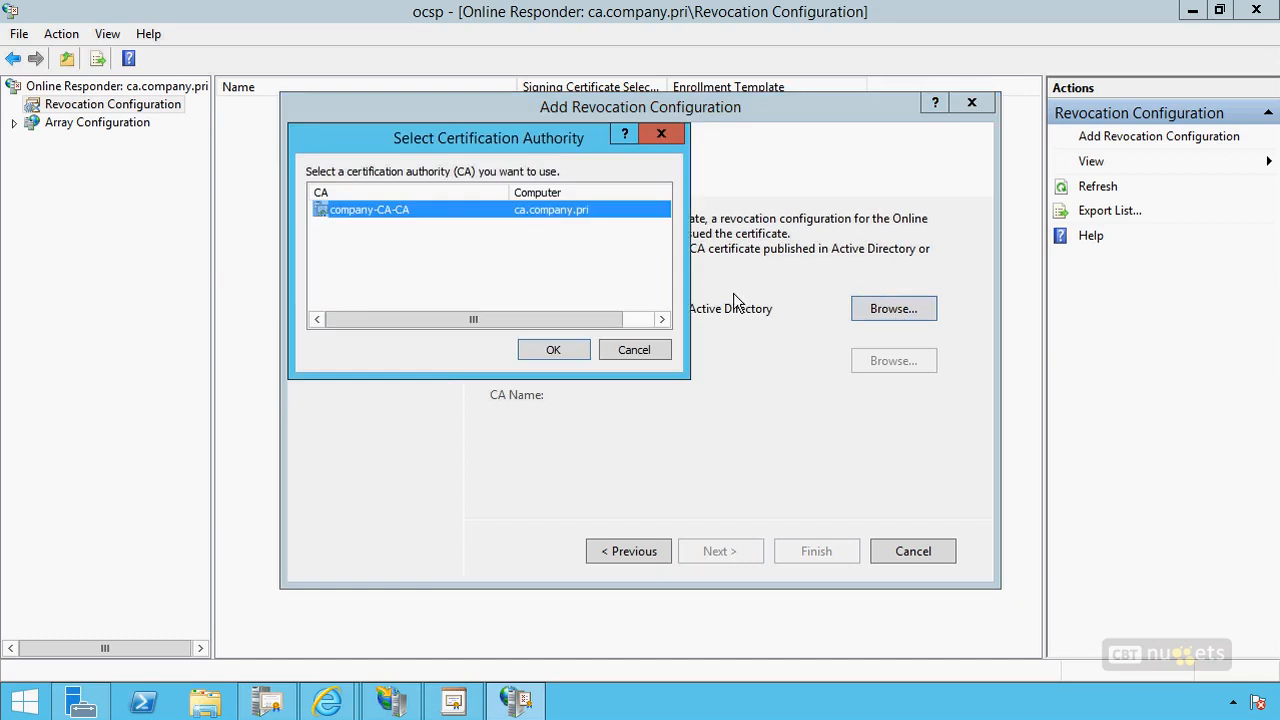
left_click(556, 351)
left_click(710, 552)
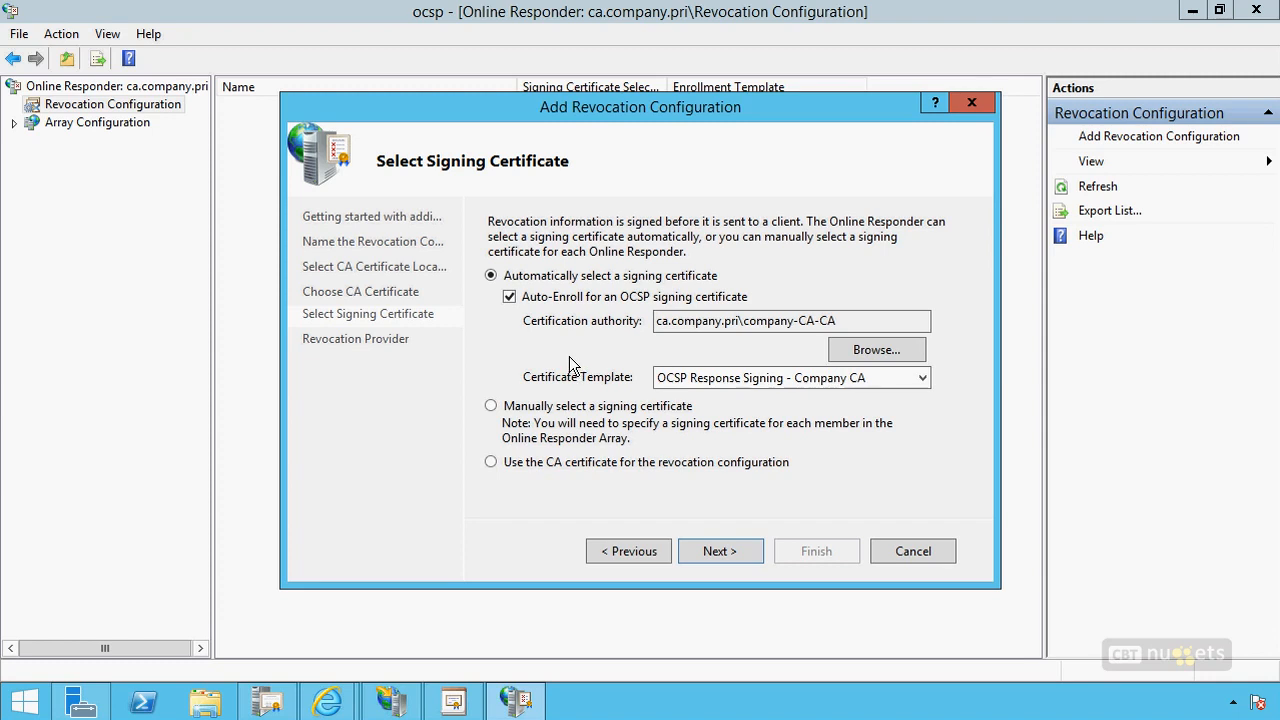
left_click(696, 376)
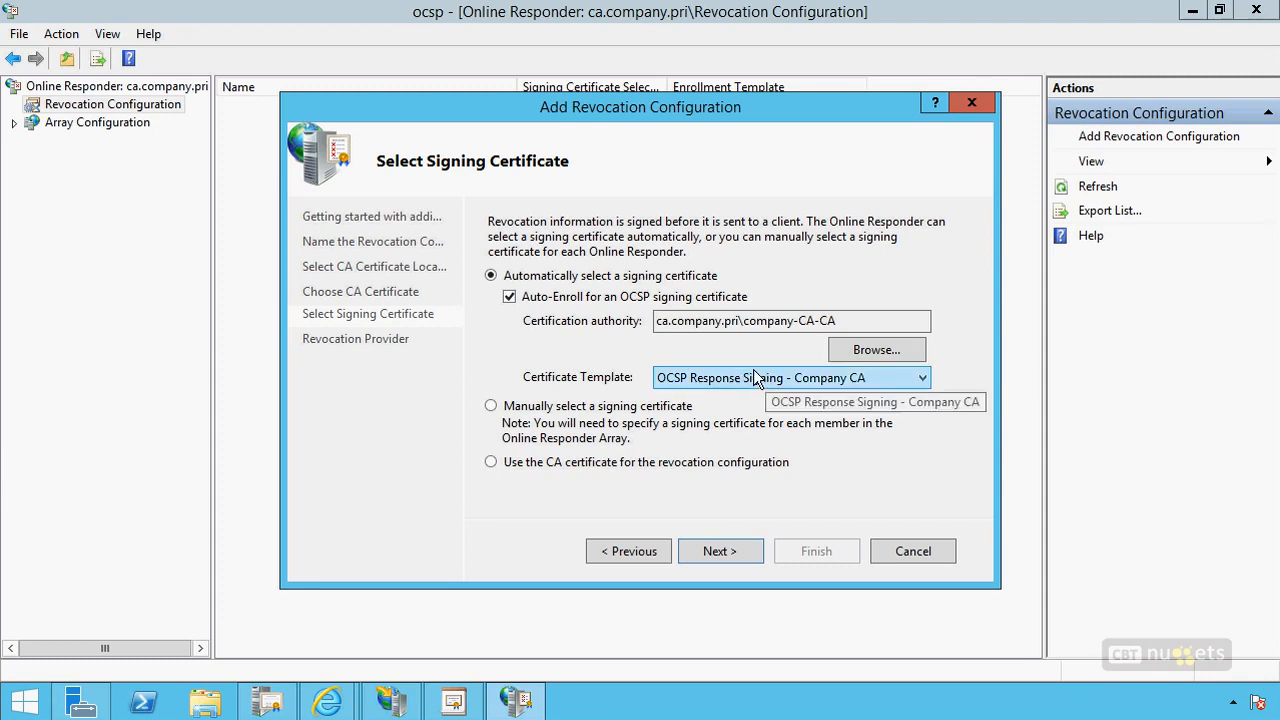
left_click(723, 552)
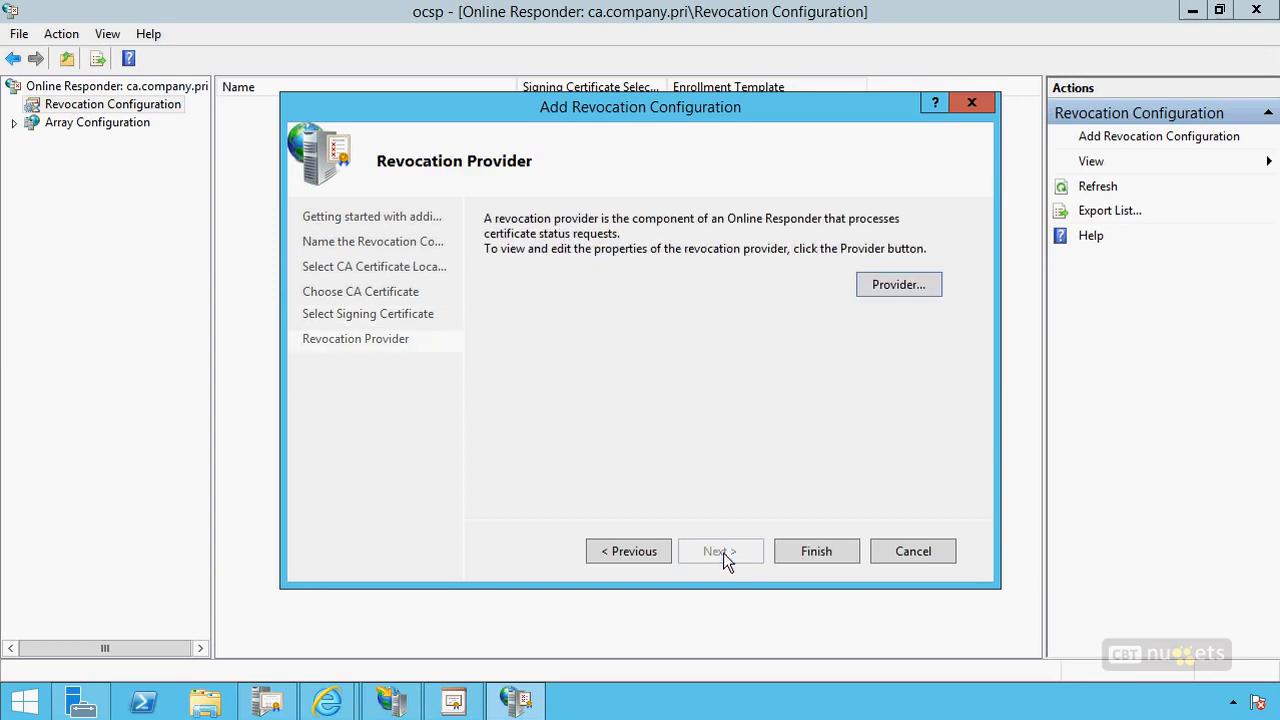
Review the LDAP and HTTP base CRL locations in the revocation provider's properties and accept them.
left_click(898, 285)
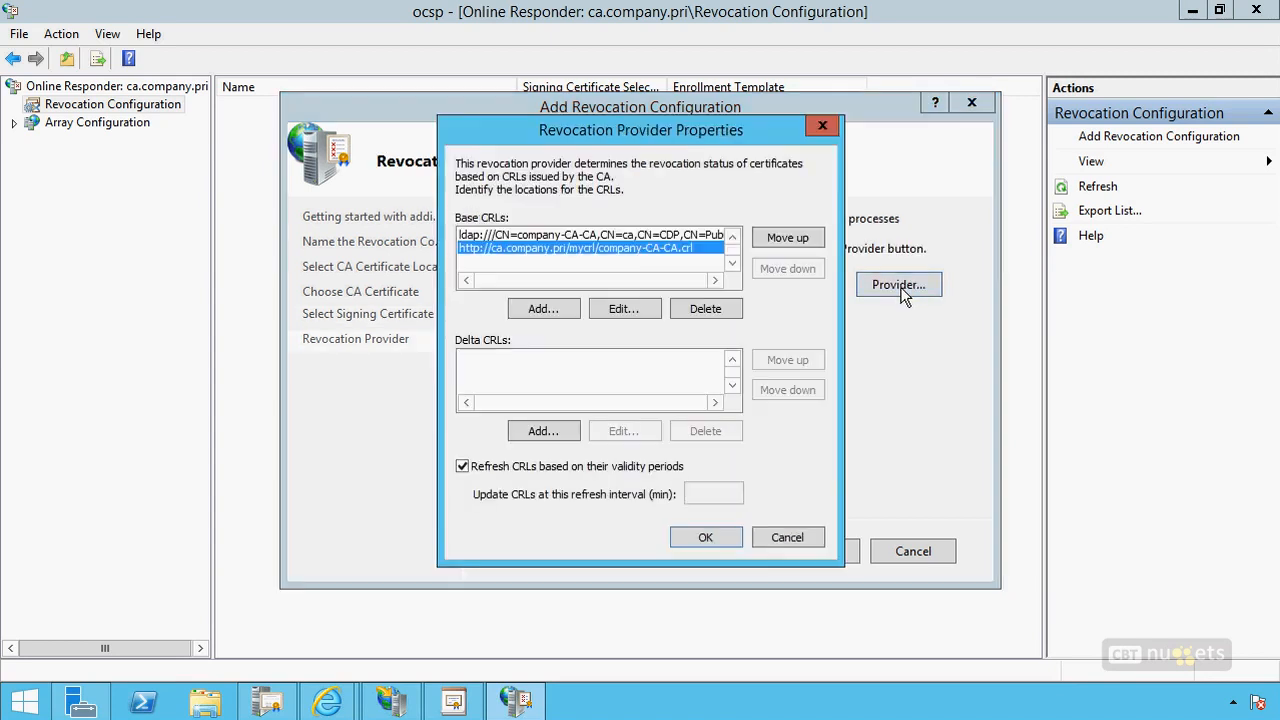
left_click(540, 236)
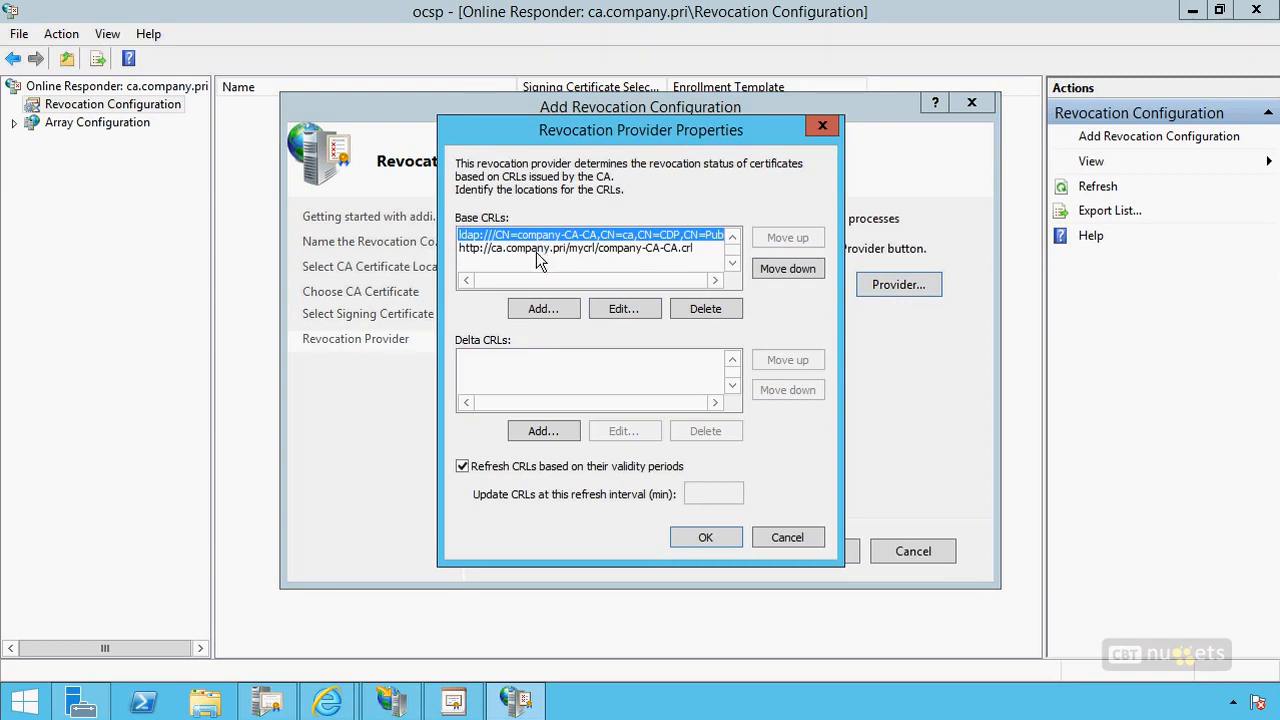
left_click(541, 248)
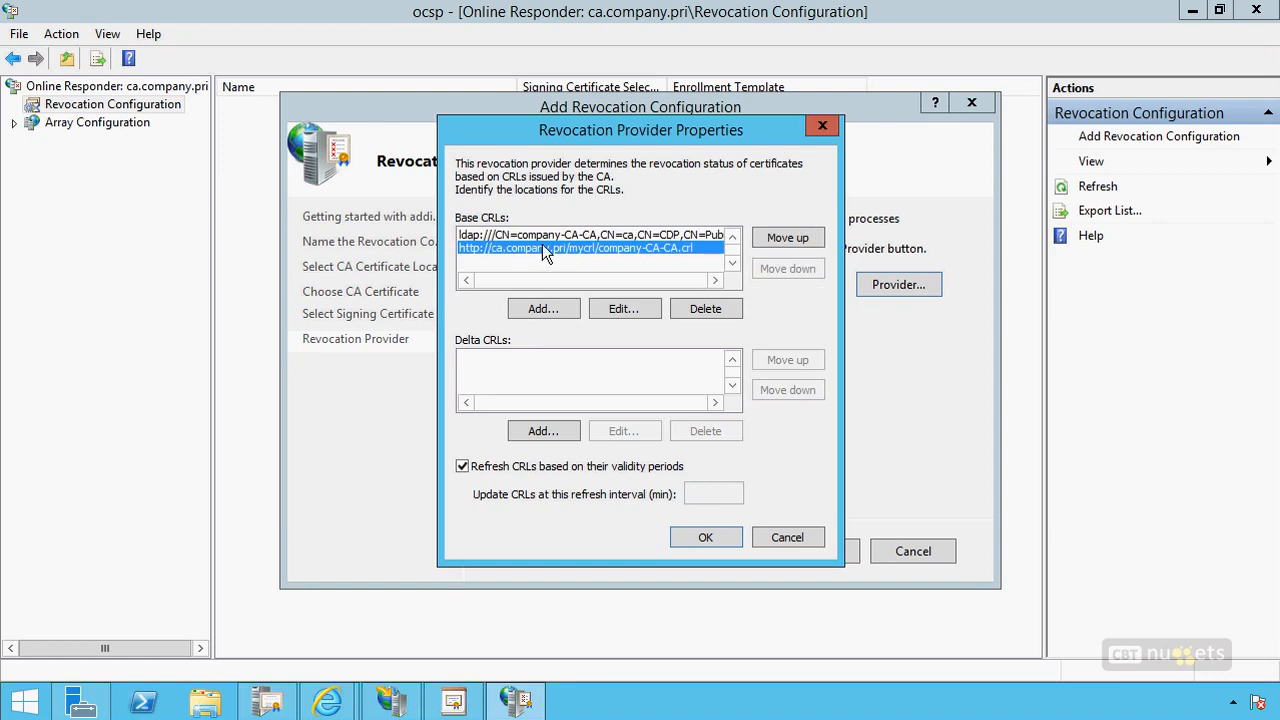
left_click(543, 236)
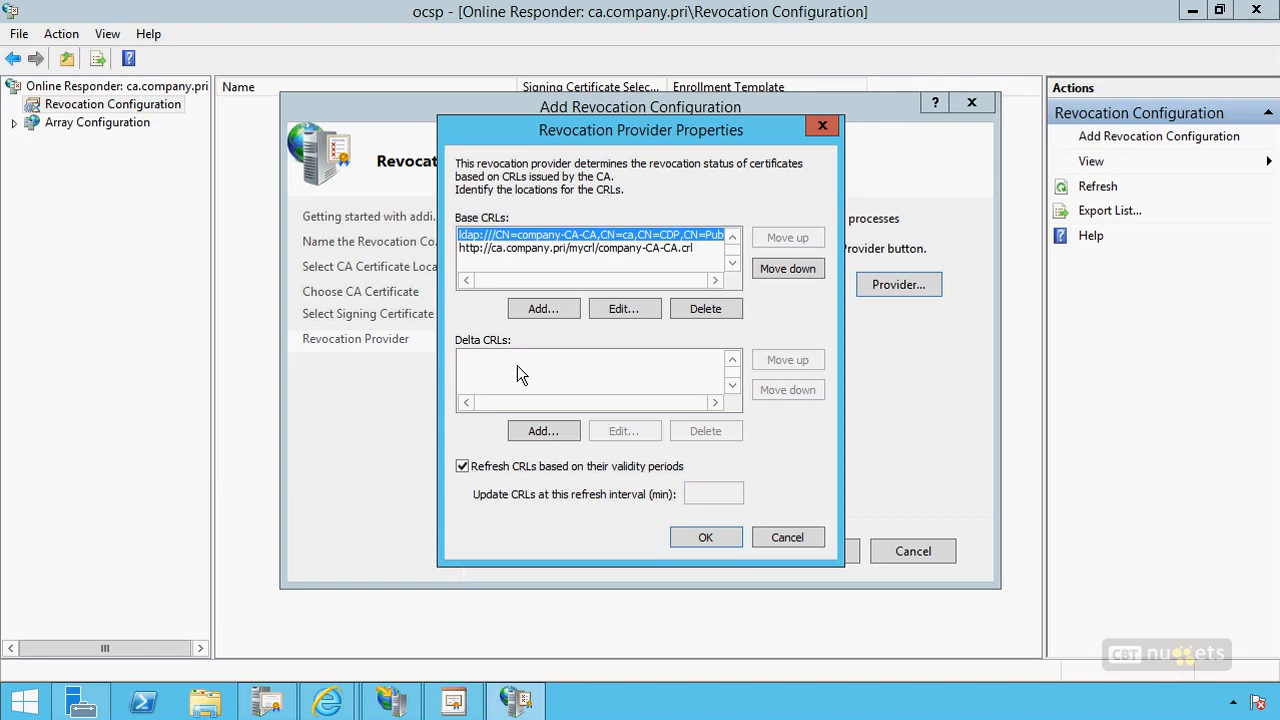
left_click(706, 537)
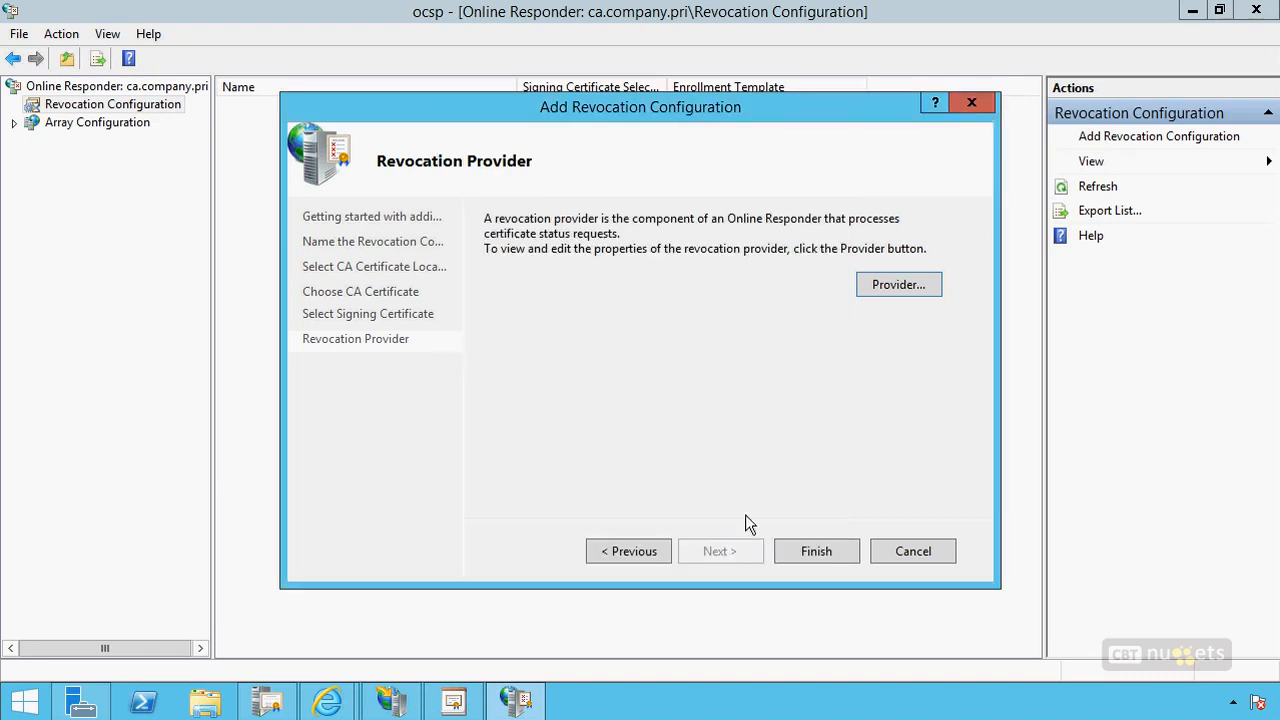
Finish the revocation configuration and display the status of the ca.company.pri array member.
left_click(822, 552)
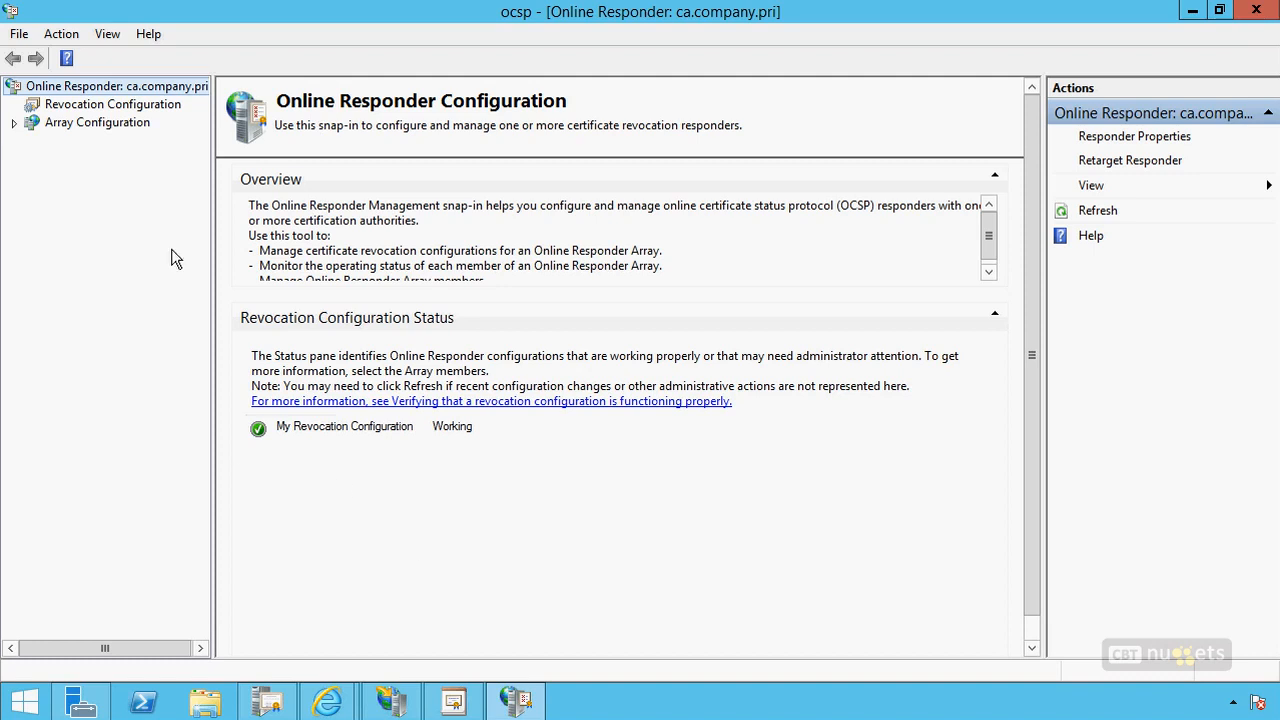
left_click(14, 122)
left_click(97, 142)
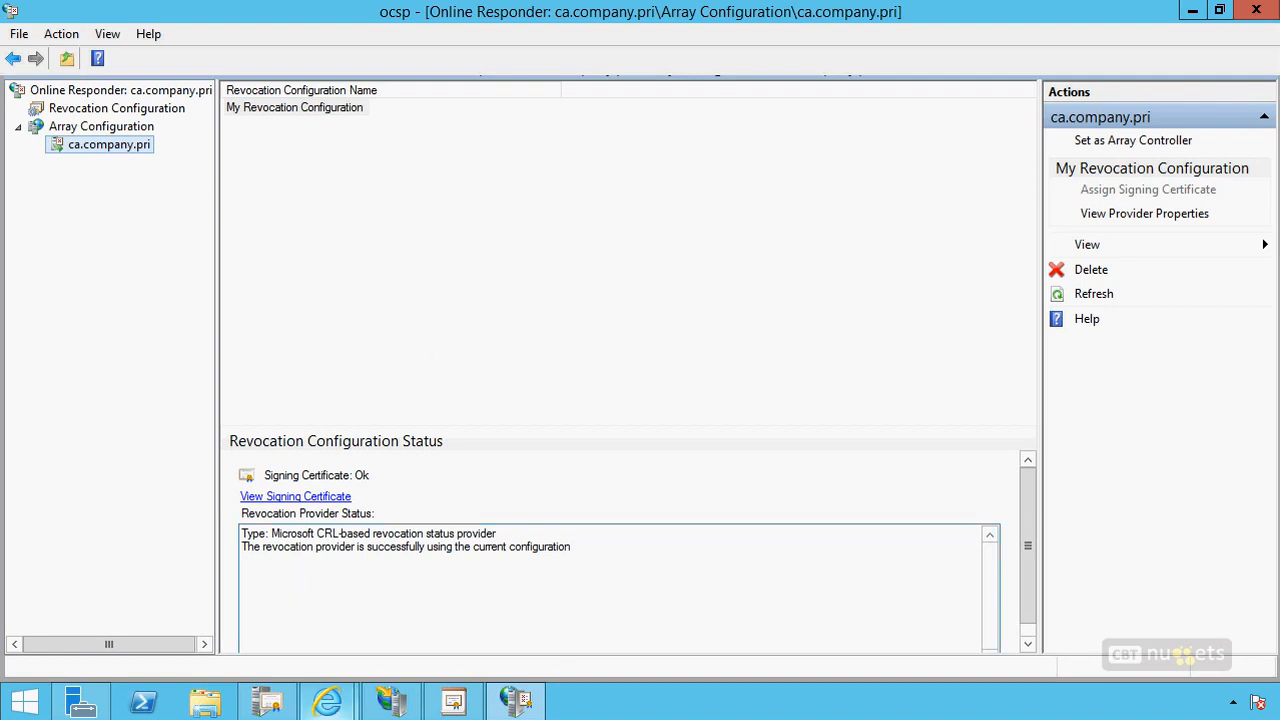
Switch to Certification Authority and show the Authority Information Access (AIA) locations in company-CA-CA's extension properties.
left_click(267, 705)
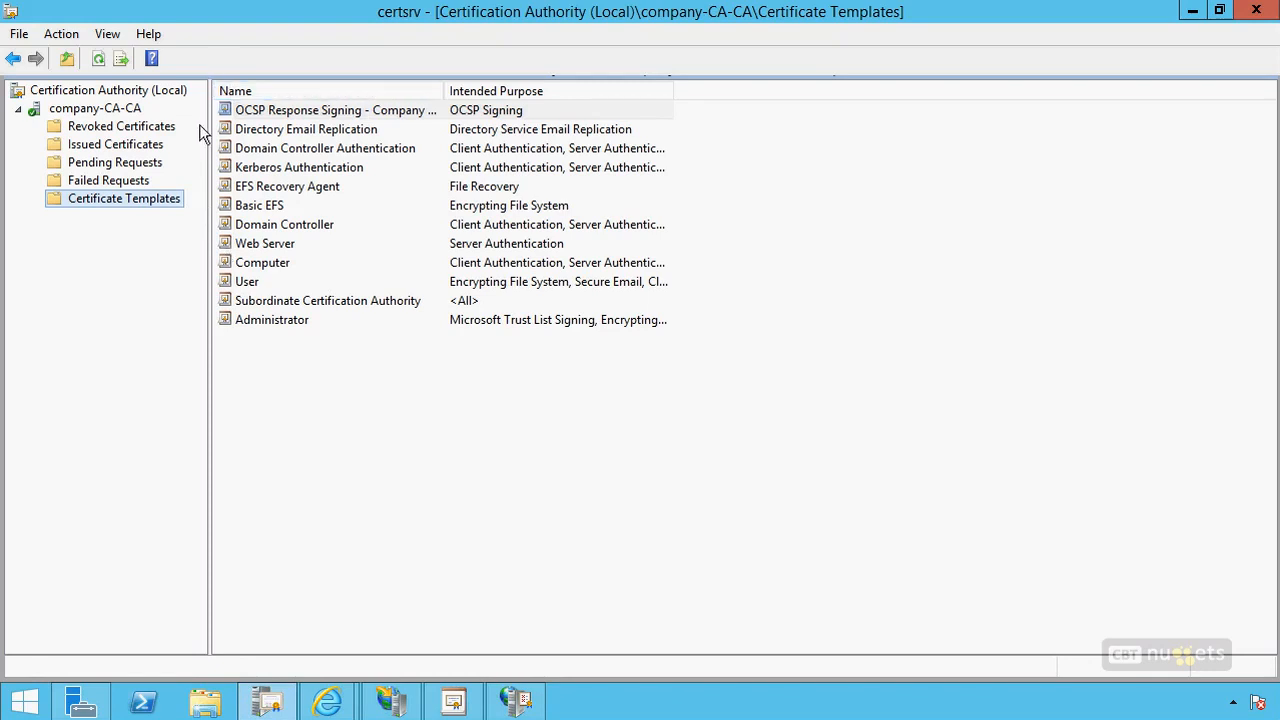
left_click(92, 110)
right_click(92, 112)
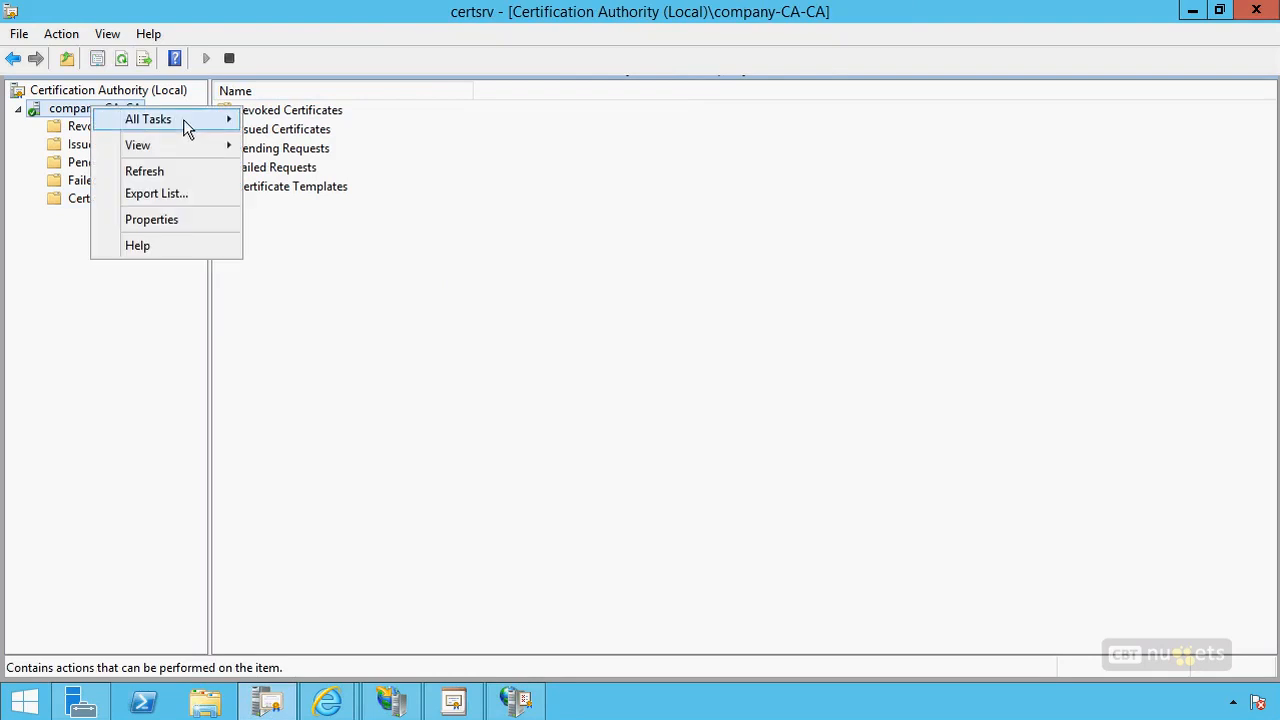
left_click(146, 228)
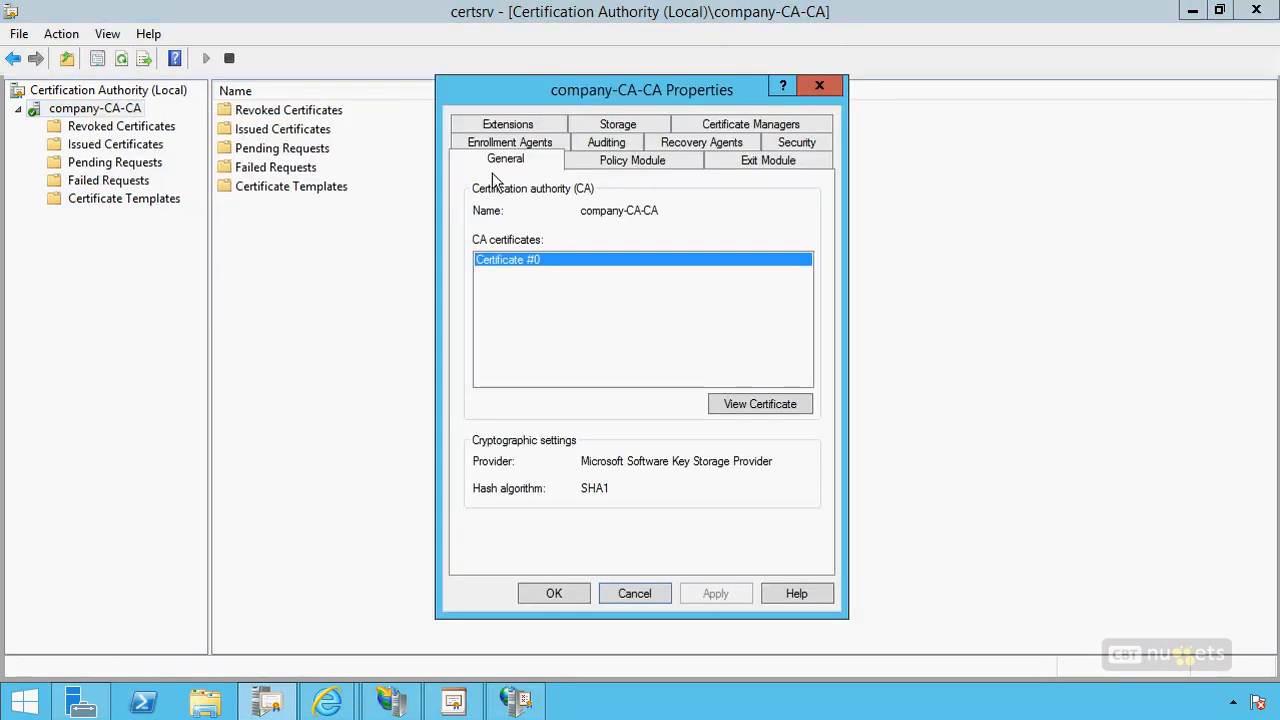
left_click(524, 125)
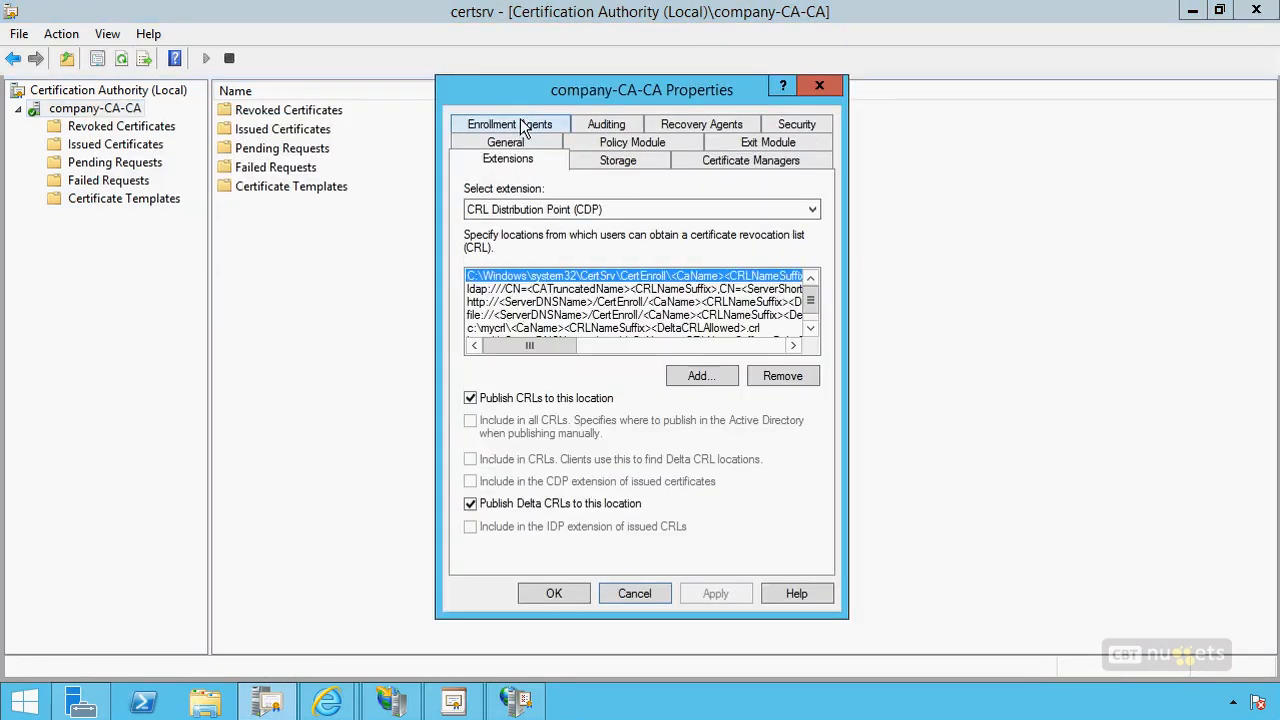
left_click(540, 218)
left_click(548, 238)
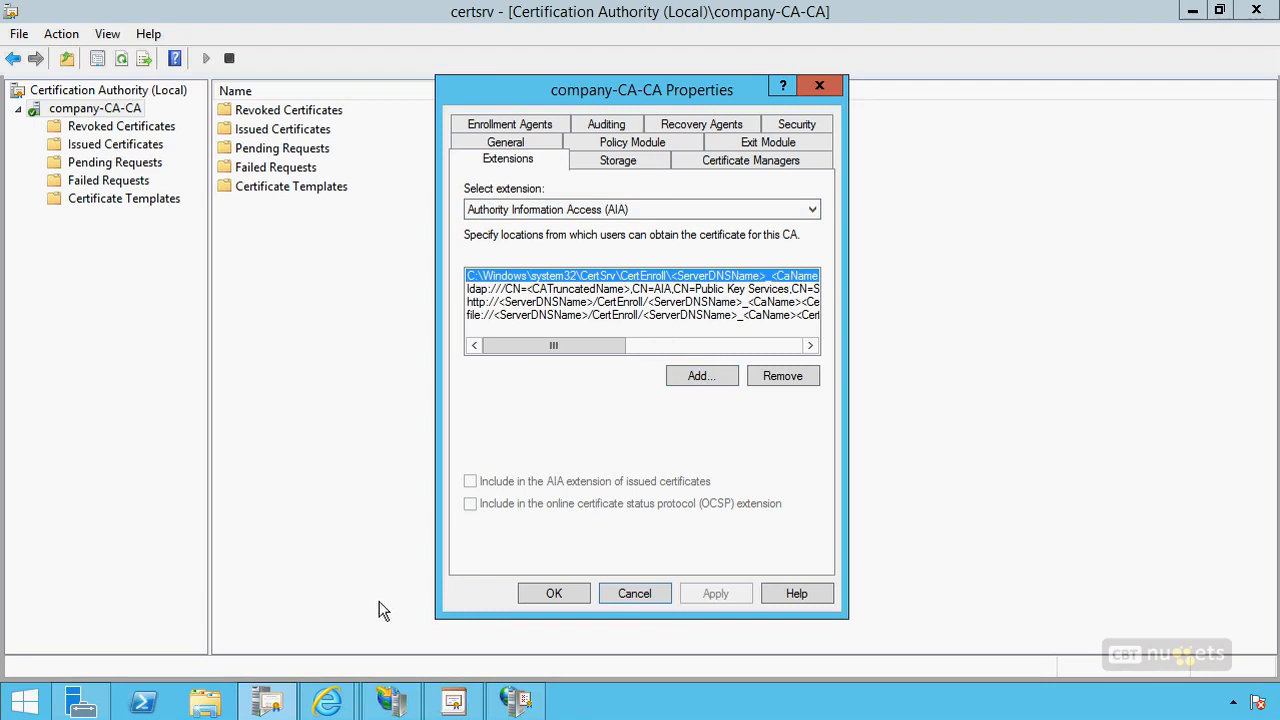
Switch to IIS Manager, examine the ocsp application and its folder under Default Web Site, and return to the CA properties.
left_click(390, 700)
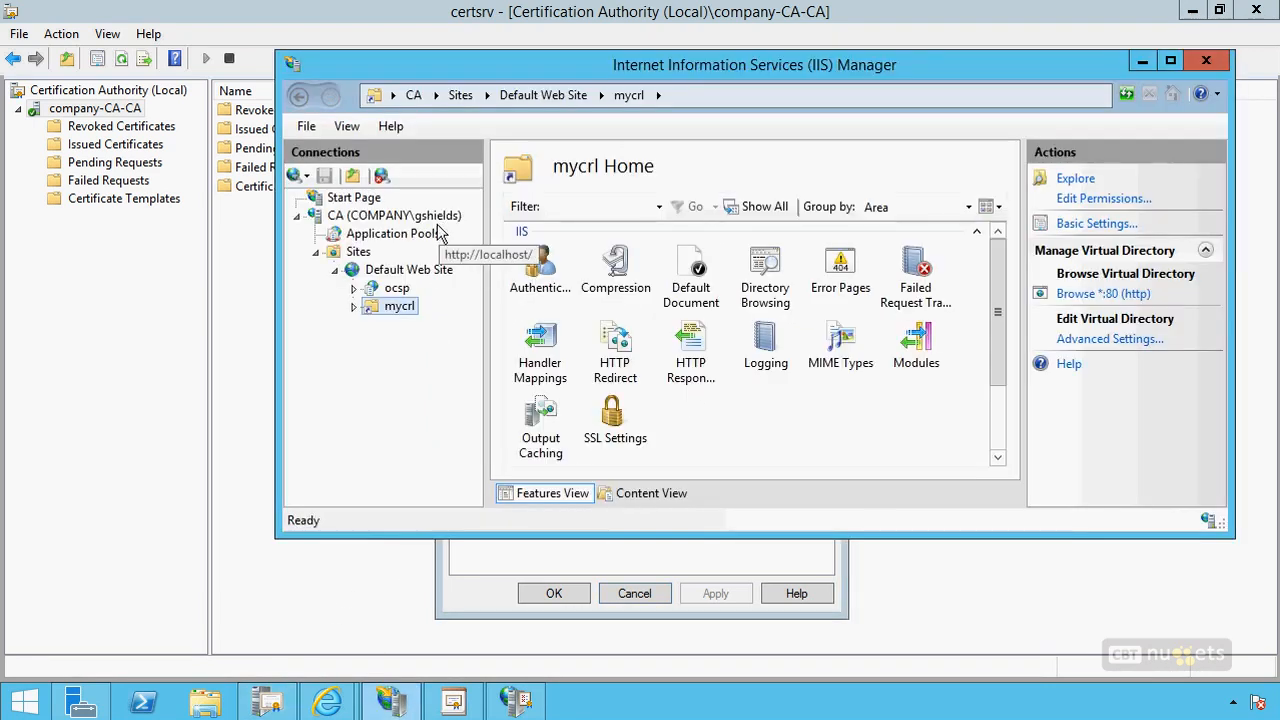
left_click(399, 289)
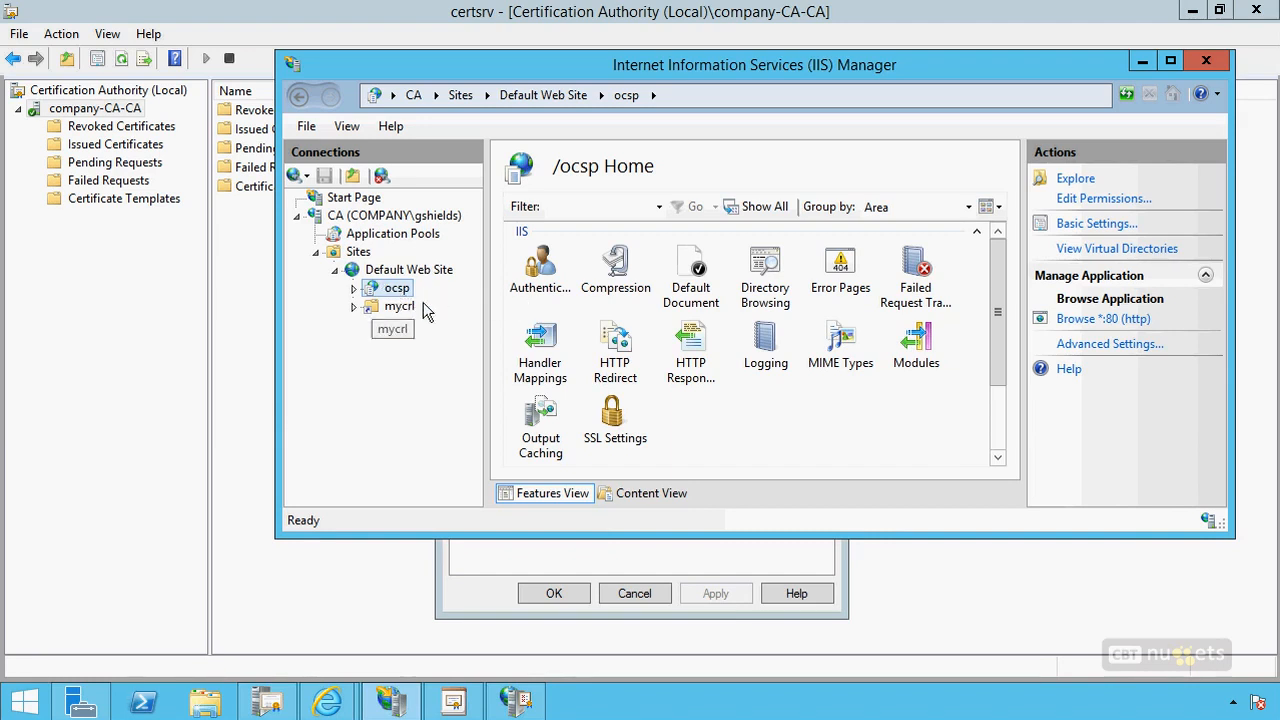
right_click(394, 289)
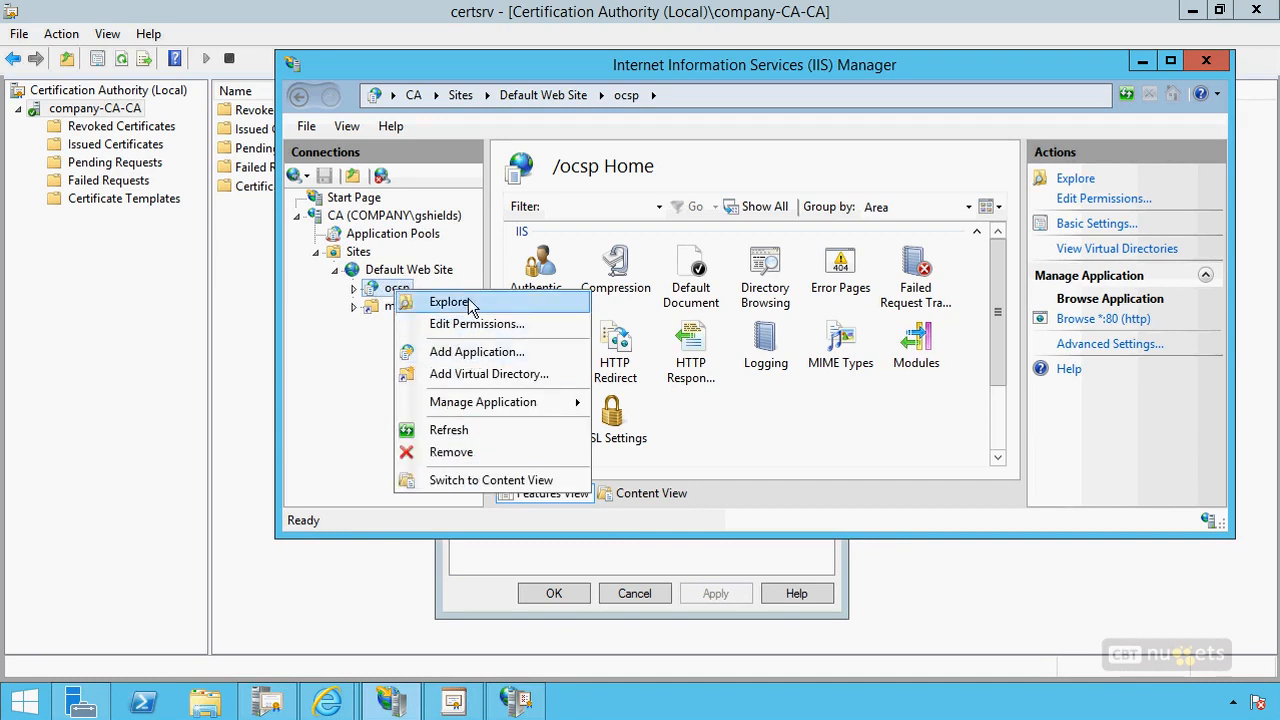
left_click(457, 300)
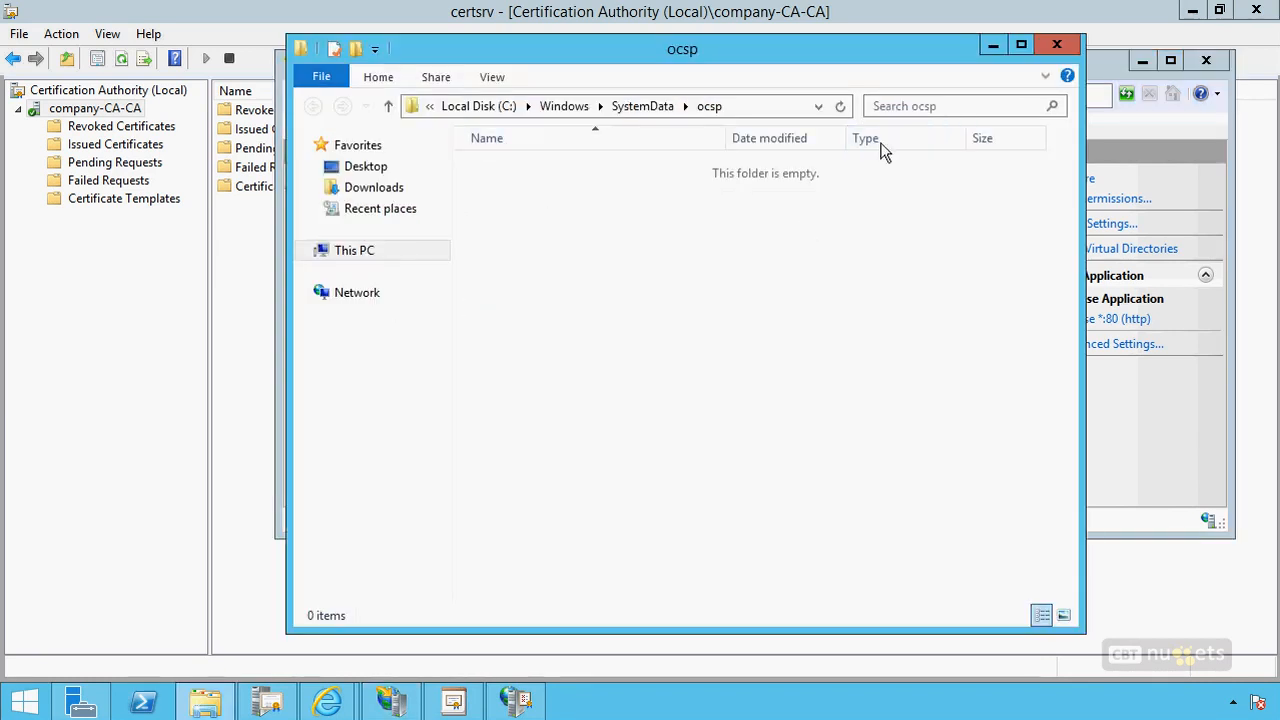
left_click(1057, 44)
left_click(1142, 60)
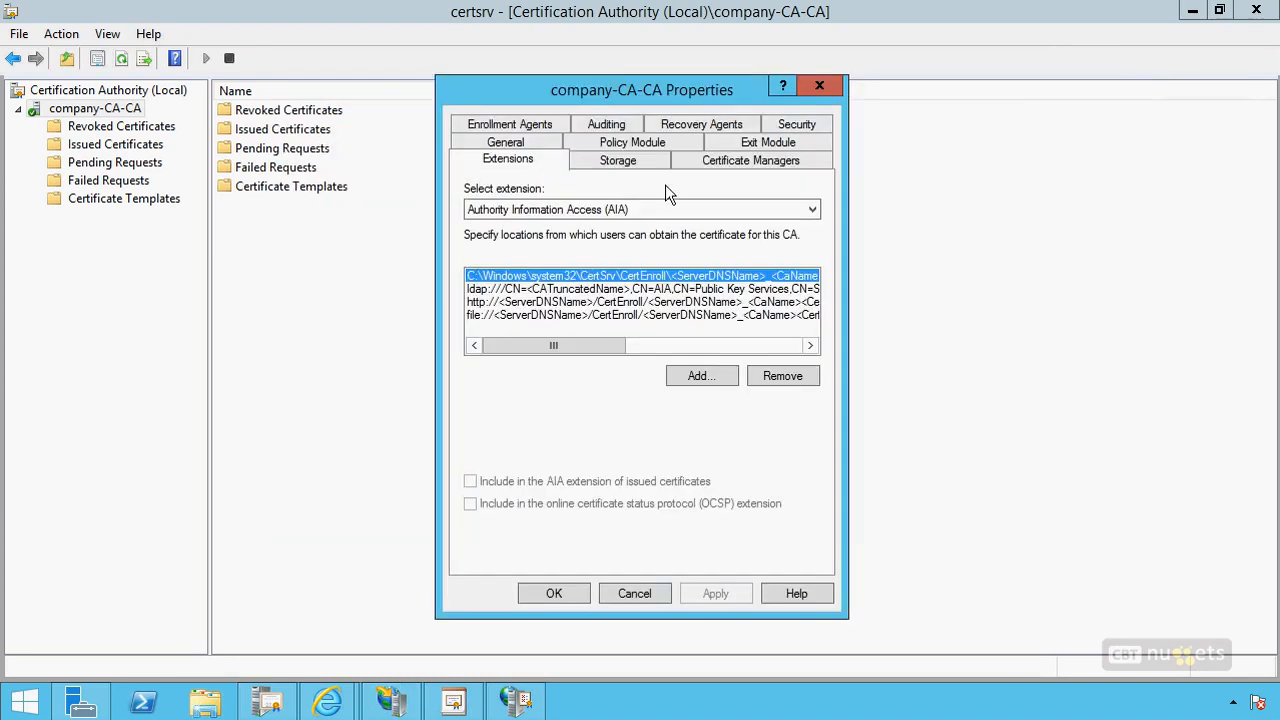
left_click(718, 374)
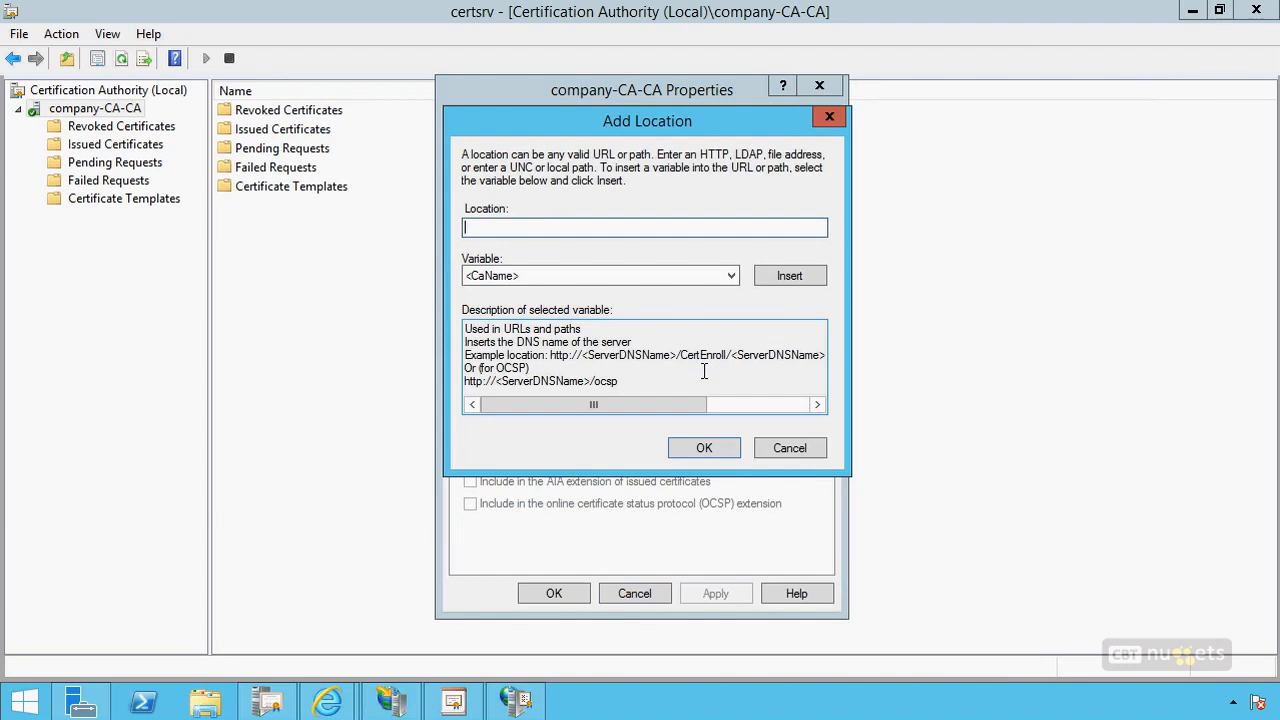
type("http://")
left_click(608, 276)
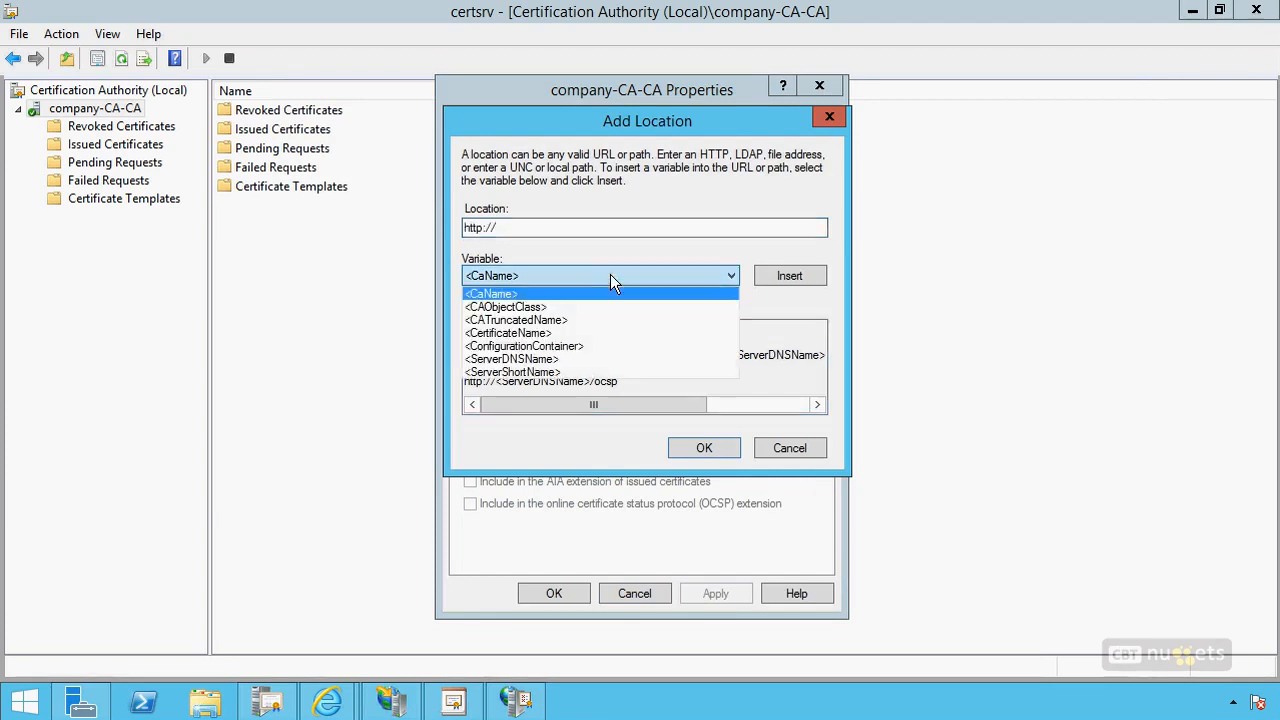
left_click(548, 358)
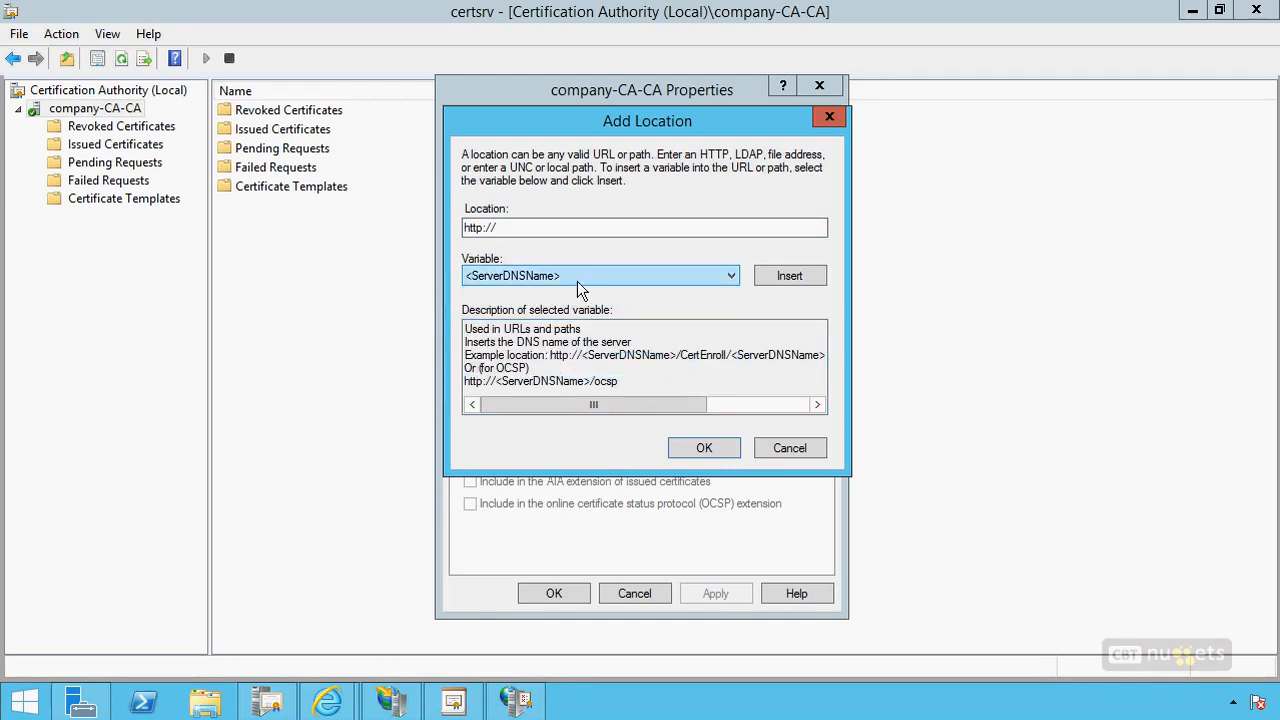
left_click(822, 282)
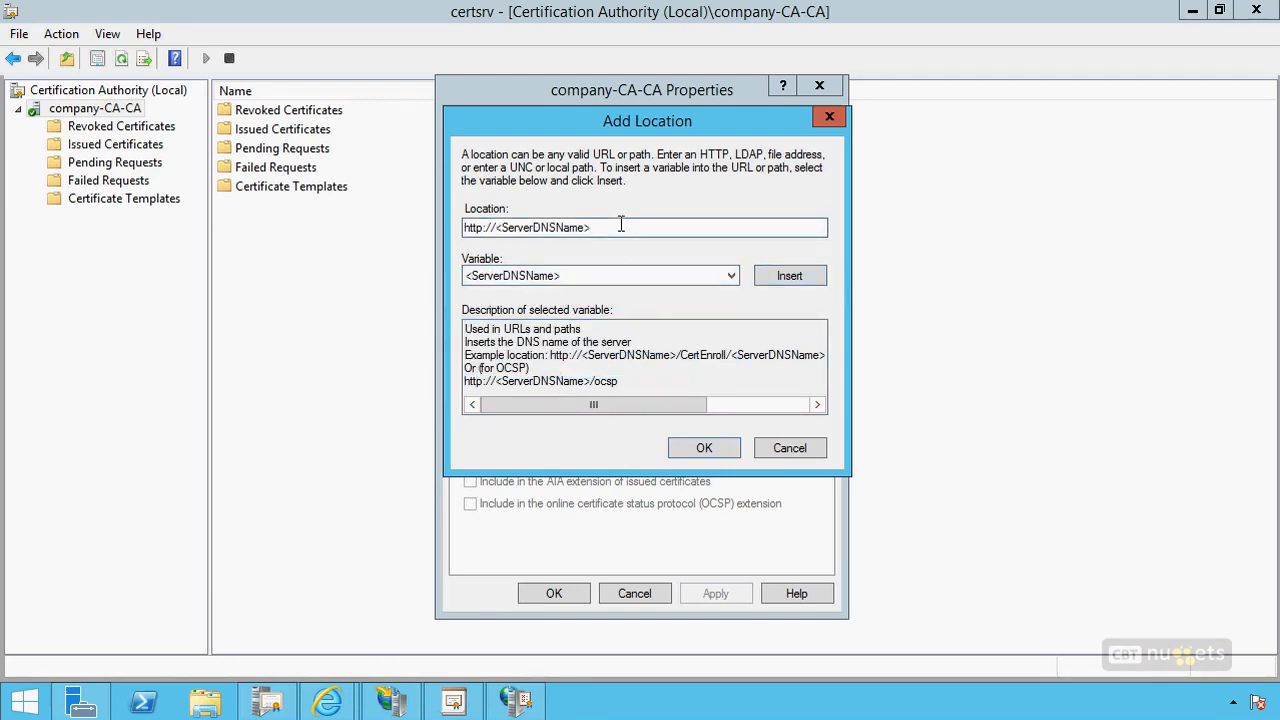
type("/ocsp")
left_click(701, 449)
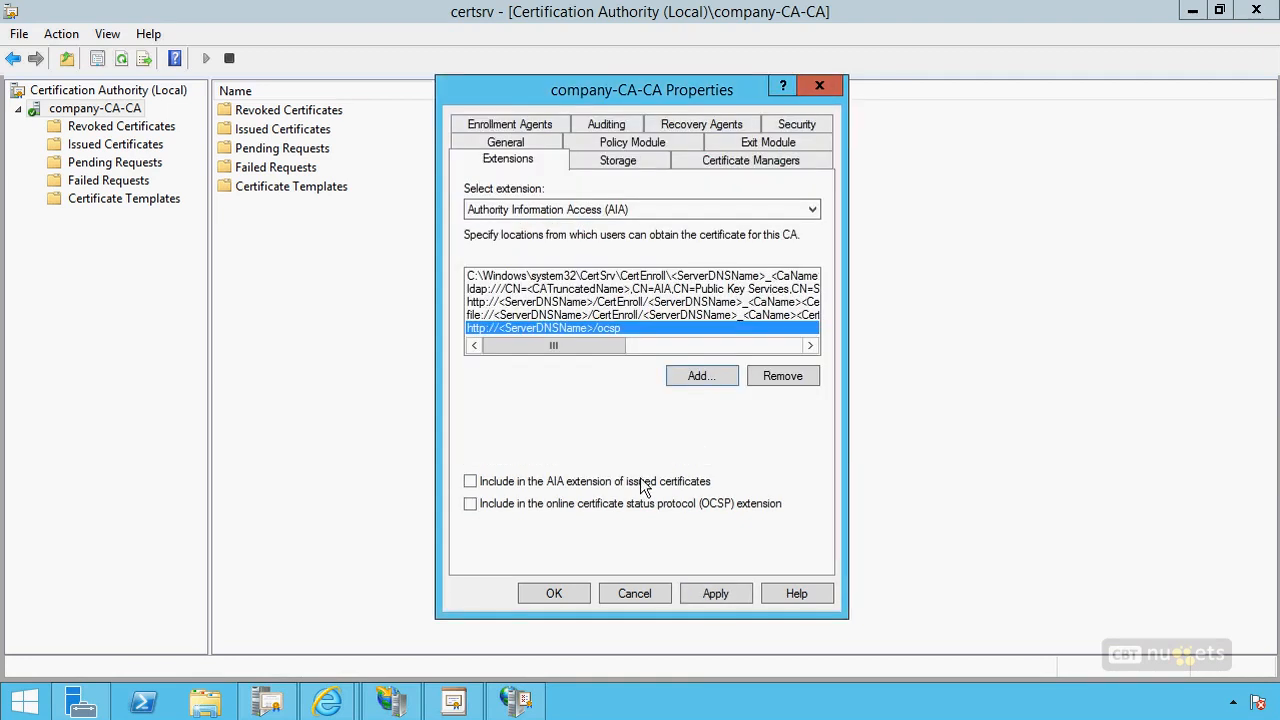
Include the ocsp location in the AIA extension of issued certificates and the OCSP extension, save, and restart Active Directory Certificate Services.
left_click(585, 490)
left_click(580, 506)
left_click(554, 593)
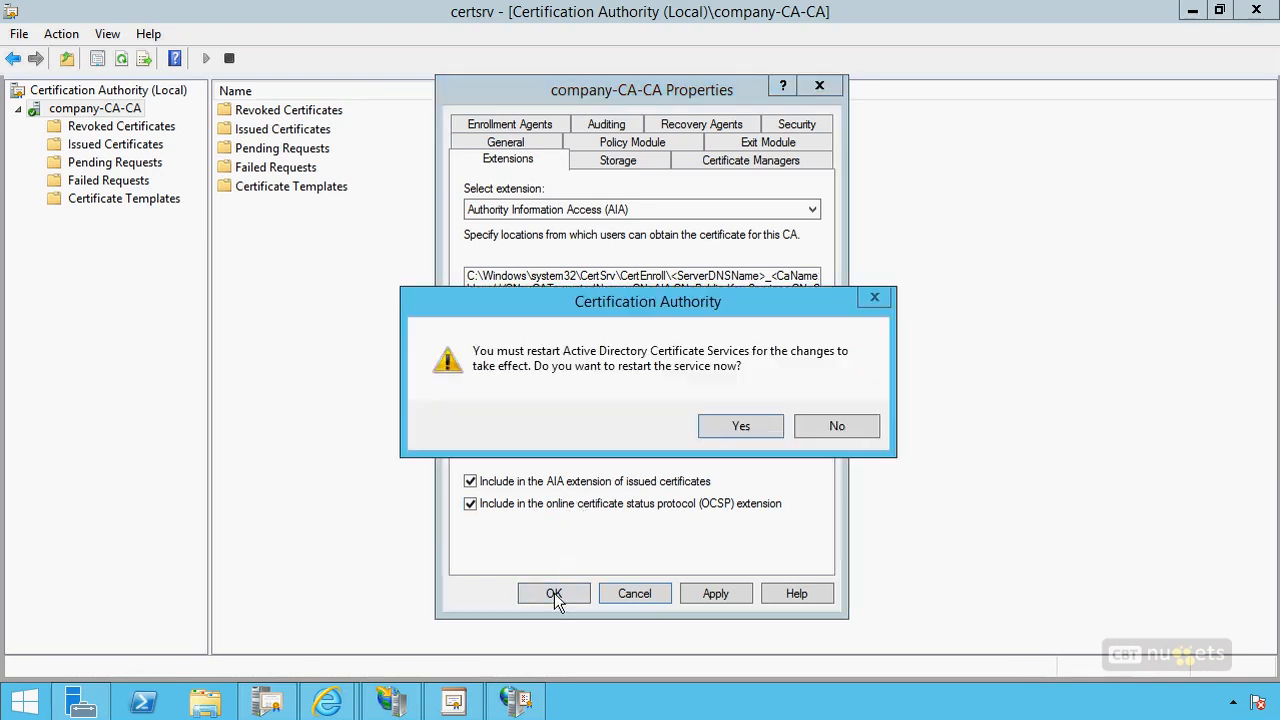
left_click(737, 420)
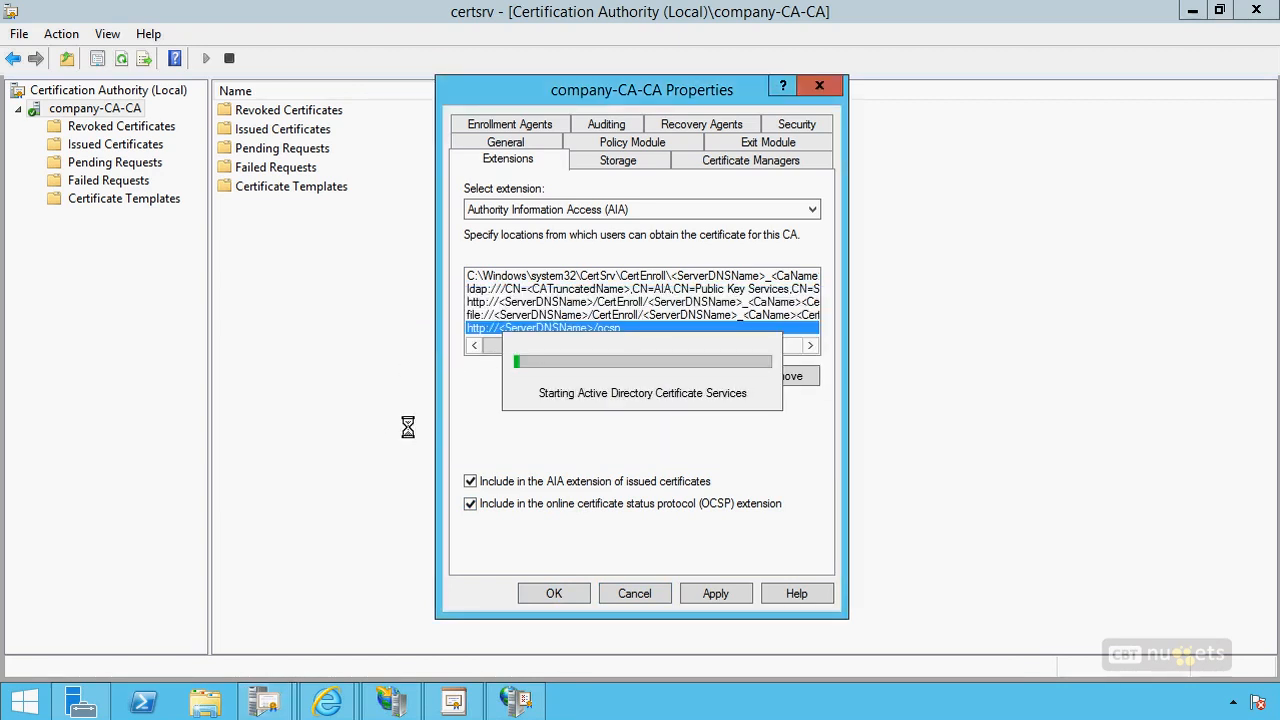
Switch back to the Online Responder console and display its revocation configurations.
left_click(516, 700)
left_click(142, 110)
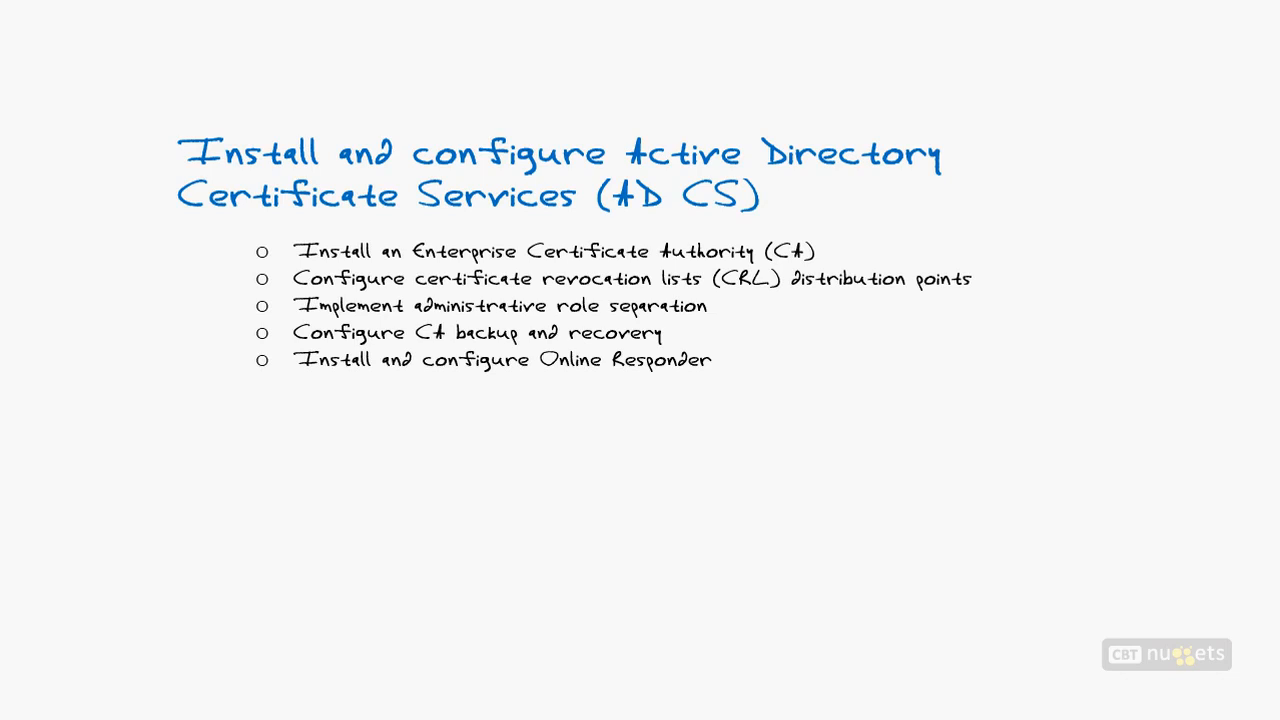
left_click_drag(248, 278, 199, 263)
left_click_drag(248, 307, 202, 295)
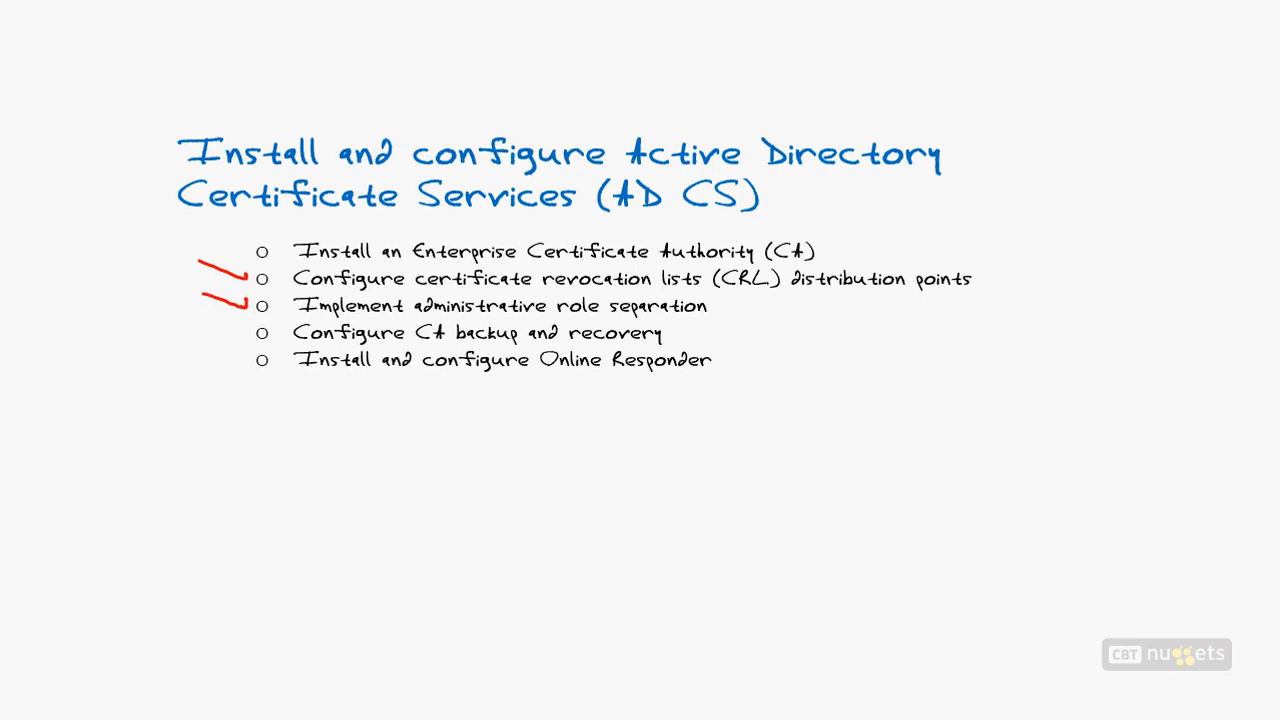